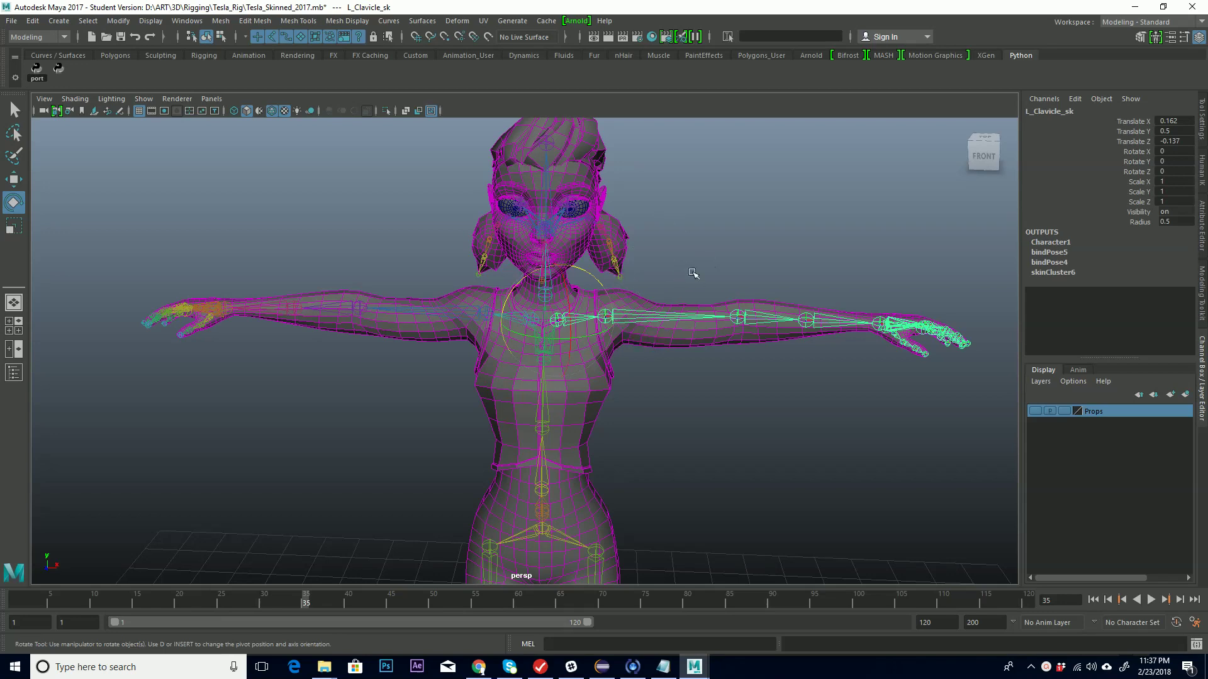
# Step: Rotate the left shoulder joint down to test deformation, then undo back to T-pose
pyautogui.click(648, 318)
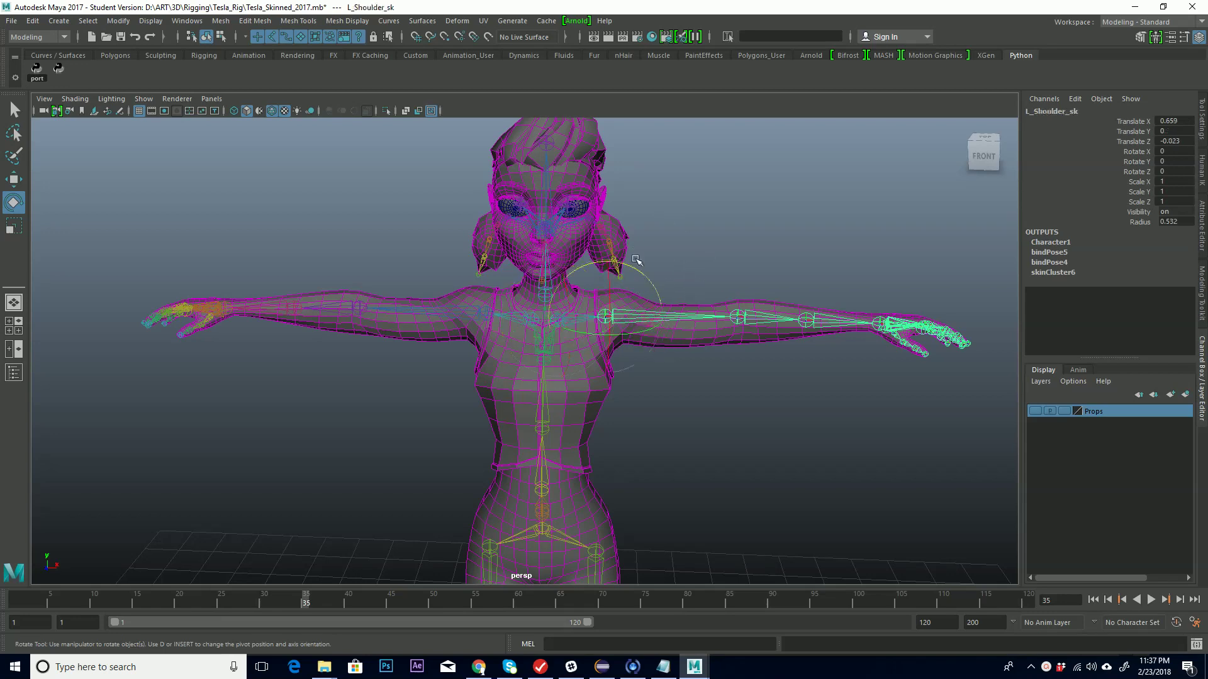
pyautogui.moveTo(629, 265); pyautogui.dragTo(664, 304)
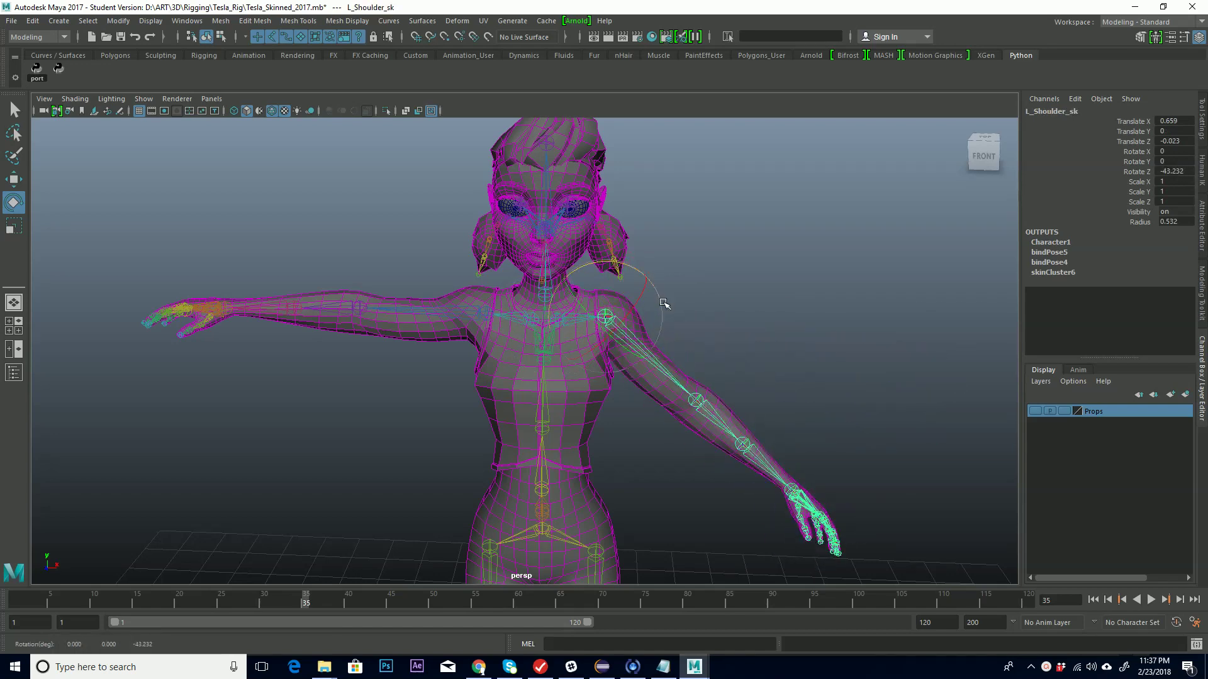
pyautogui.hotkey('ctrl', 'z')
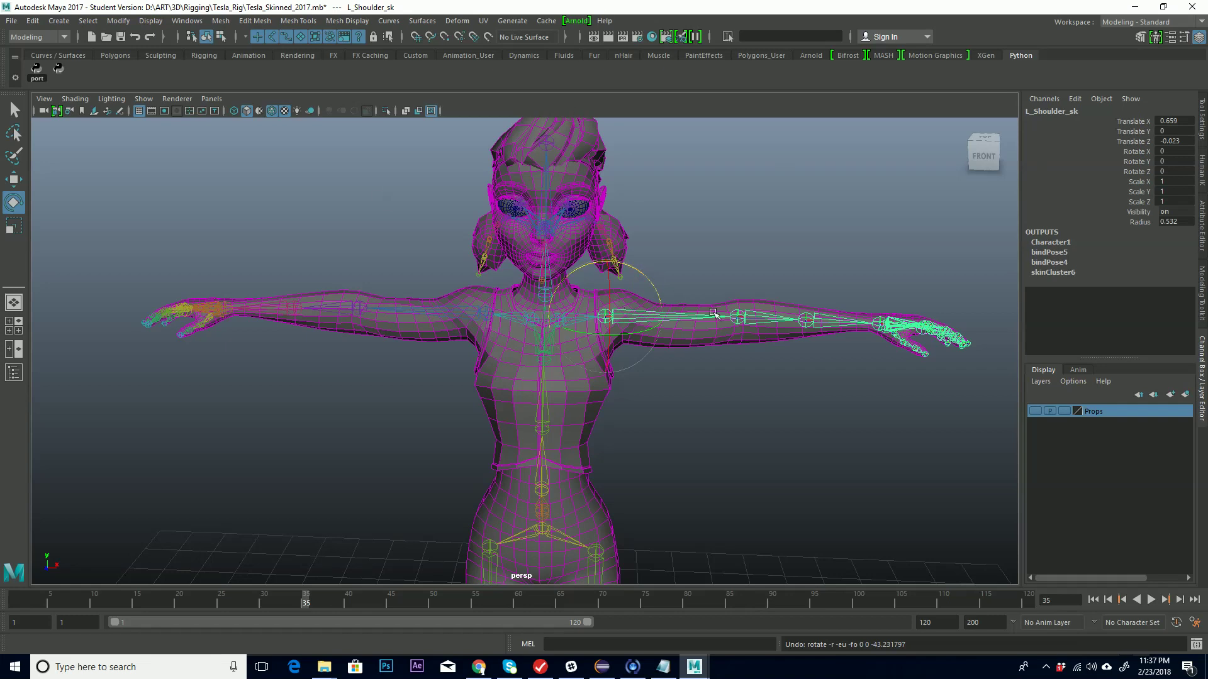
# Step: Orbit and pan around the character to inspect the torso, shoulder, left hand, back and head
pyautogui.moveTo(657, 286)
pyautogui.keyDown('alt'); pyautogui.mouseDown()
pyautogui.moveTo(650, 267)
pyautogui.moveTo(651, 293)
pyautogui.moveTo(640, 267)
pyautogui.moveTo(472, 269)
pyautogui.moveTo(655, 274)
pyautogui.mouseUp(); pyautogui.keyUp('alt')
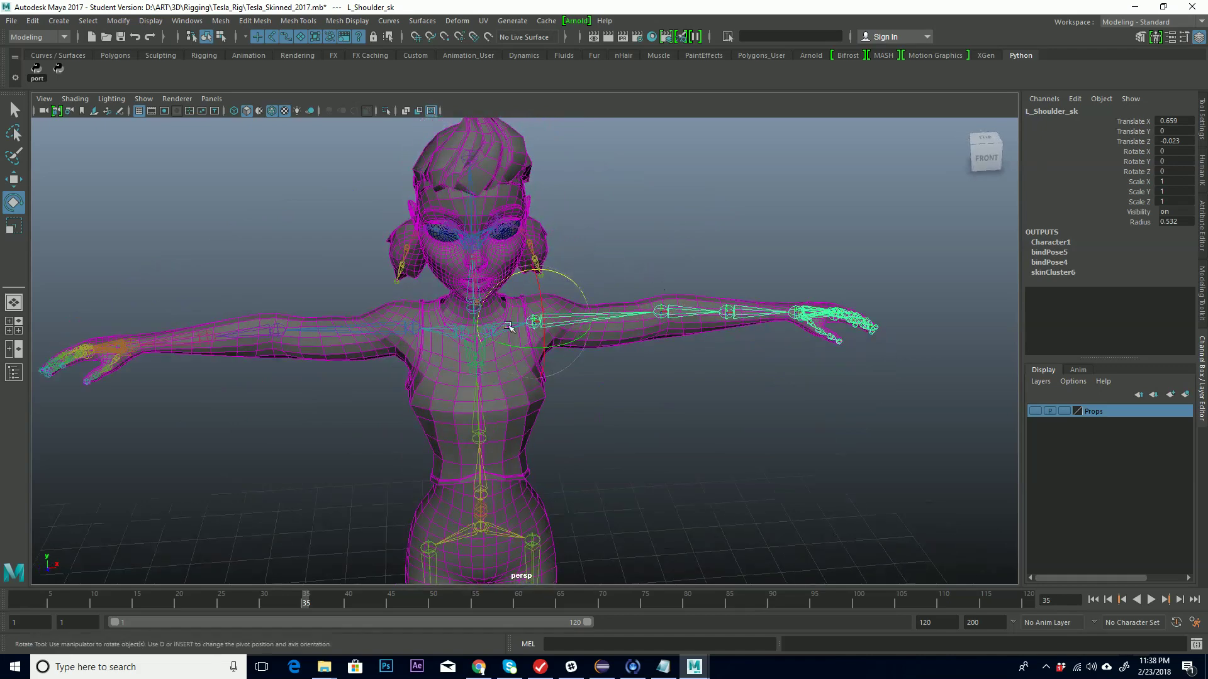
pyautogui.keyDown('alt'); pyautogui.moveTo(513, 336); pyautogui.dragTo(568, 340); pyautogui.keyUp('alt')
pyautogui.keyDown('alt'); pyautogui.moveTo(531, 359); pyautogui.dragTo(690, 342, button='right'); pyautogui.keyUp('alt')
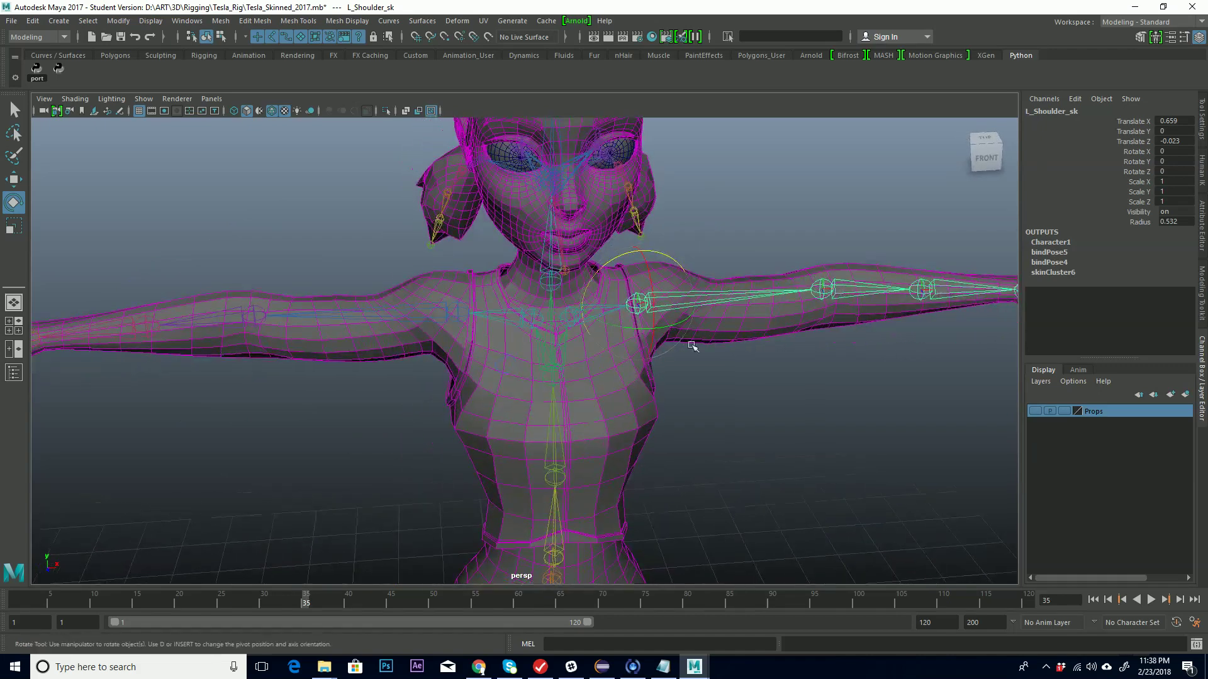
pyautogui.keyDown('alt'); pyautogui.moveTo(690, 342); pyautogui.dragTo(635, 331); pyautogui.keyUp('alt')
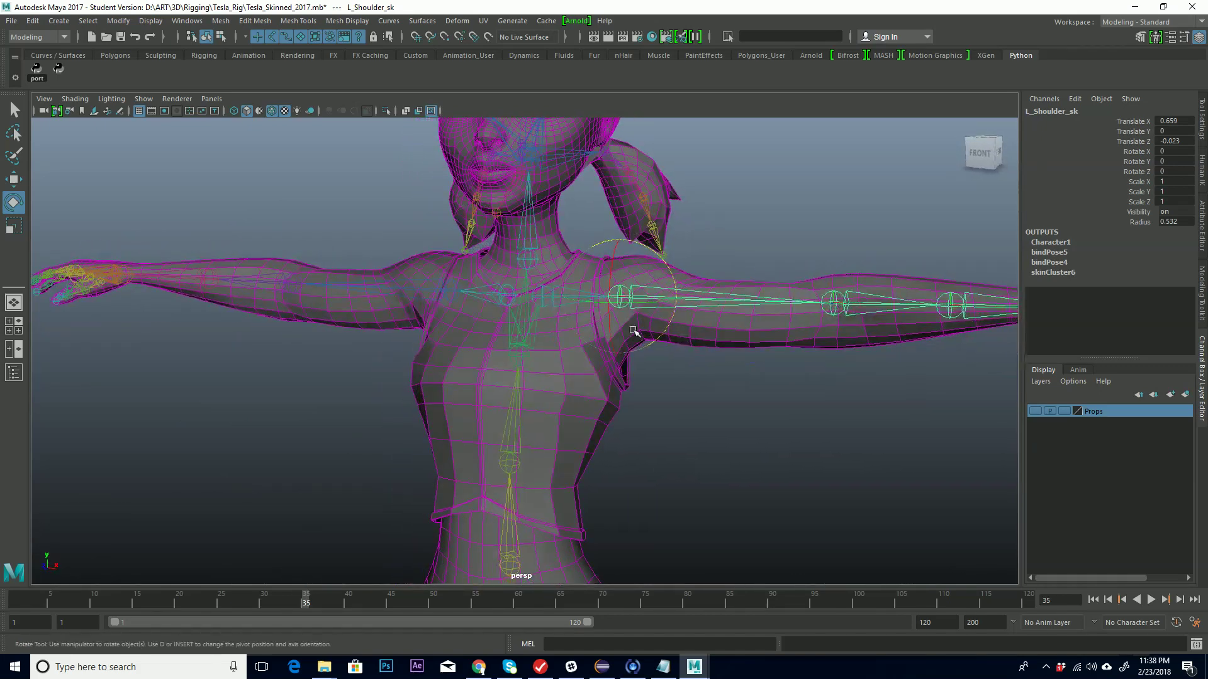
pyautogui.keyDown('alt'); pyautogui.moveTo(493, 318); pyautogui.dragTo(546, 354); pyautogui.keyUp('alt')
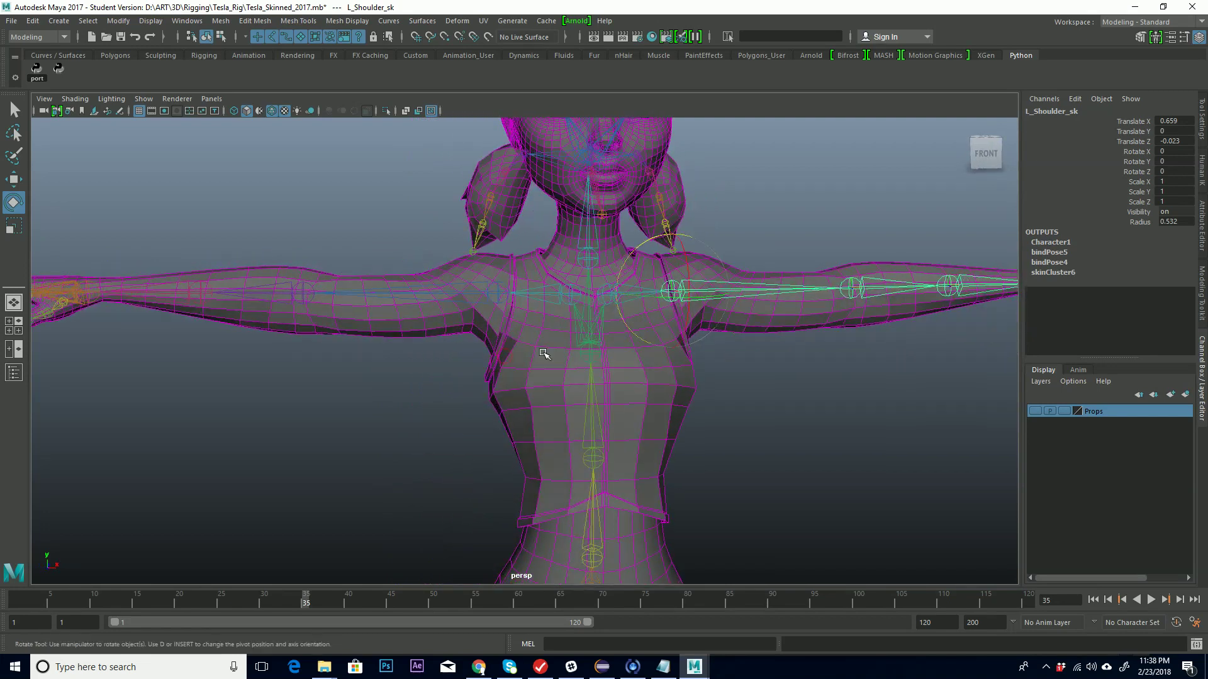
pyautogui.moveTo(625, 343)
pyautogui.keyDown('alt'); pyautogui.mouseDown()
pyautogui.moveTo(582, 338)
pyautogui.moveTo(604, 379)
pyautogui.moveTo(628, 344)
pyautogui.moveTo(632, 359)
pyautogui.mouseUp(); pyautogui.keyUp('alt')
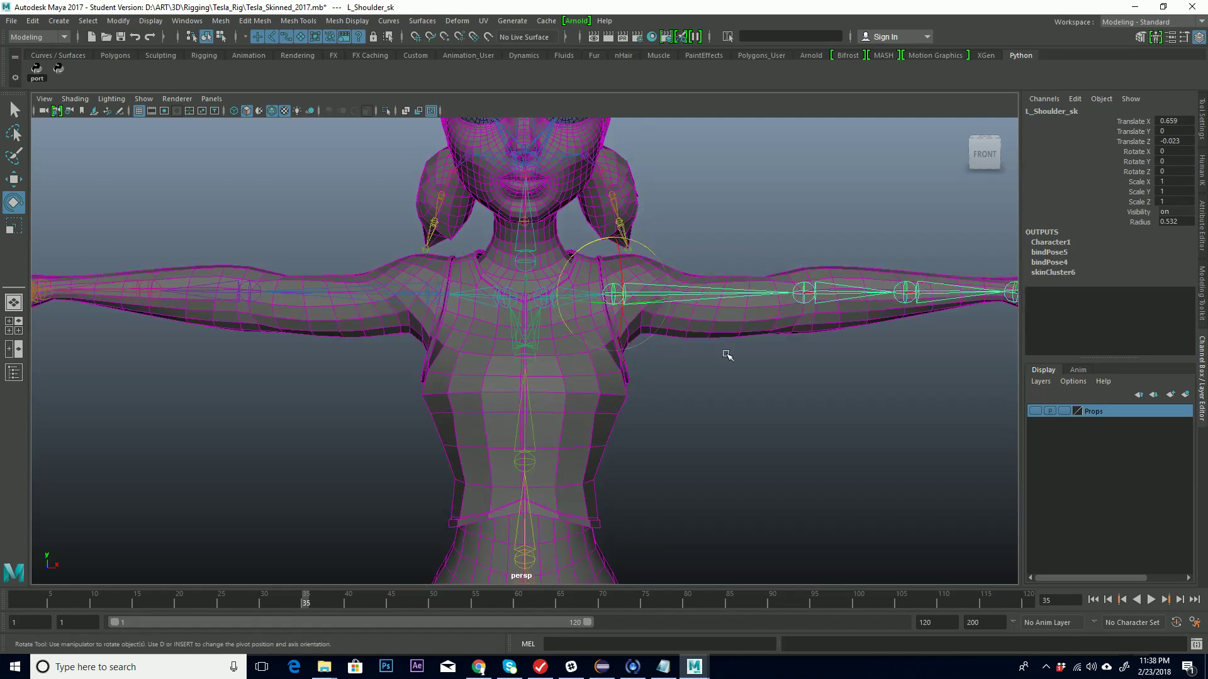
pyautogui.keyDown('alt'); pyautogui.moveTo(814, 385); pyautogui.dragTo(726, 367); pyautogui.keyUp('alt')
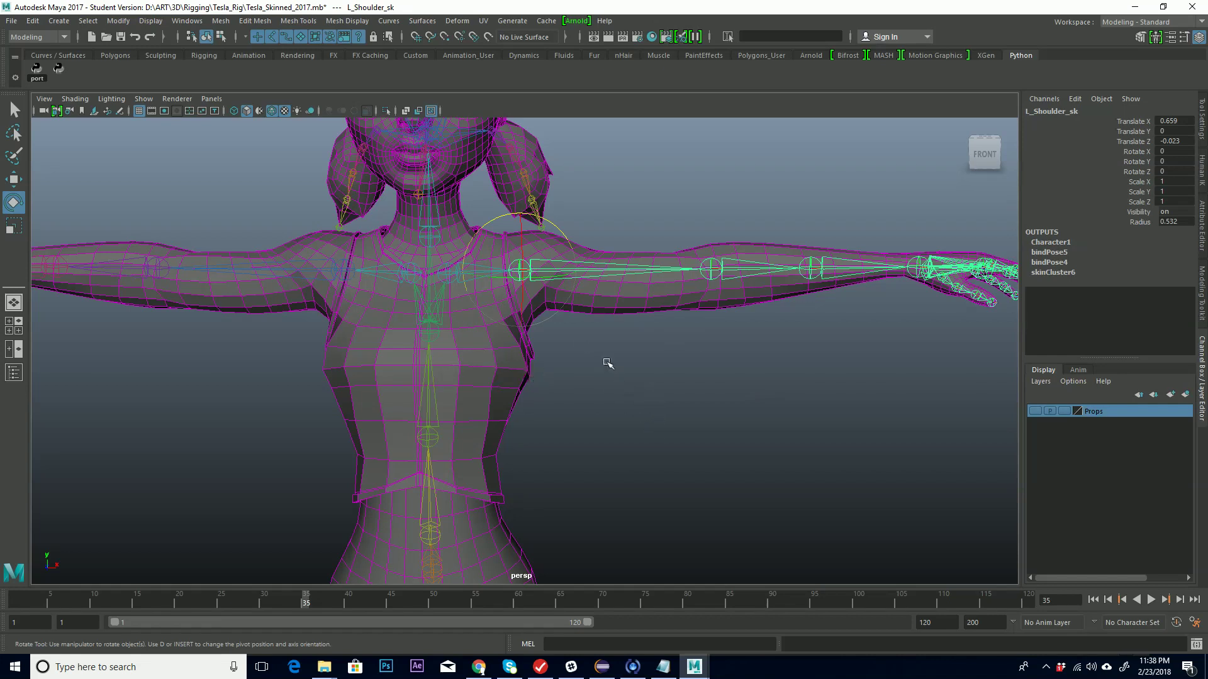
pyautogui.keyDown('alt'); pyautogui.moveTo(297, 367); pyautogui.dragTo(404, 400, button='middle'); pyautogui.keyUp('alt')
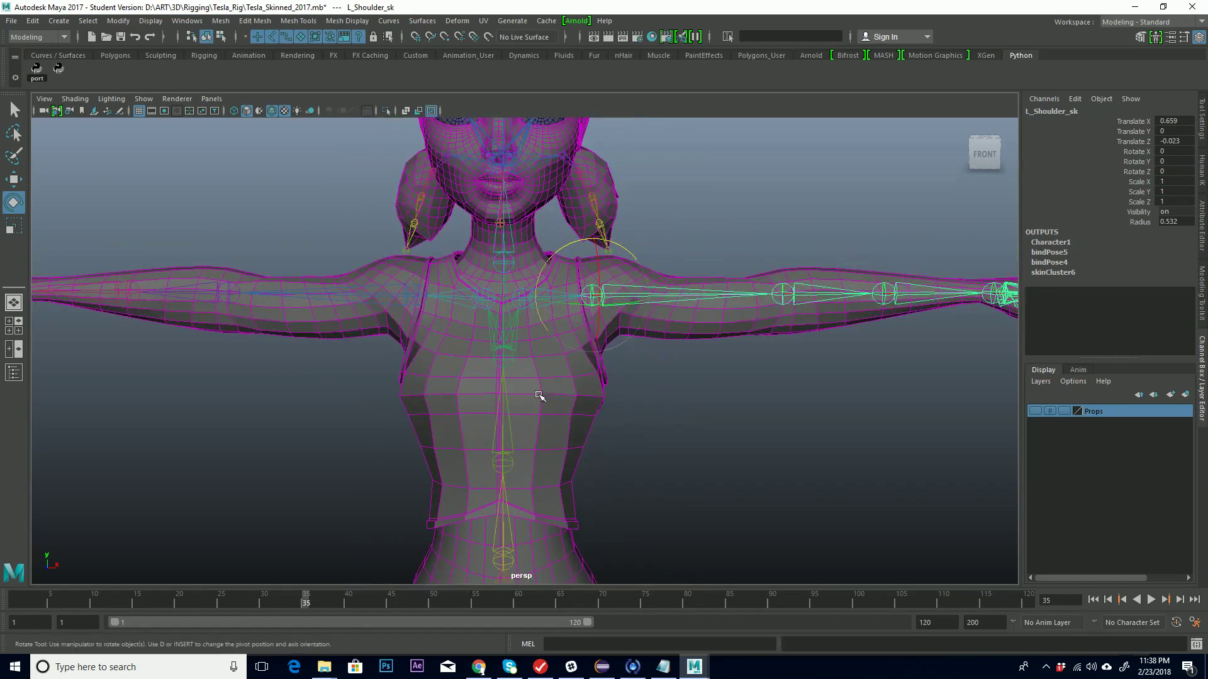
pyautogui.keyDown('alt'); pyautogui.moveTo(572, 395); pyautogui.dragTo(606, 363); pyautogui.keyUp('alt')
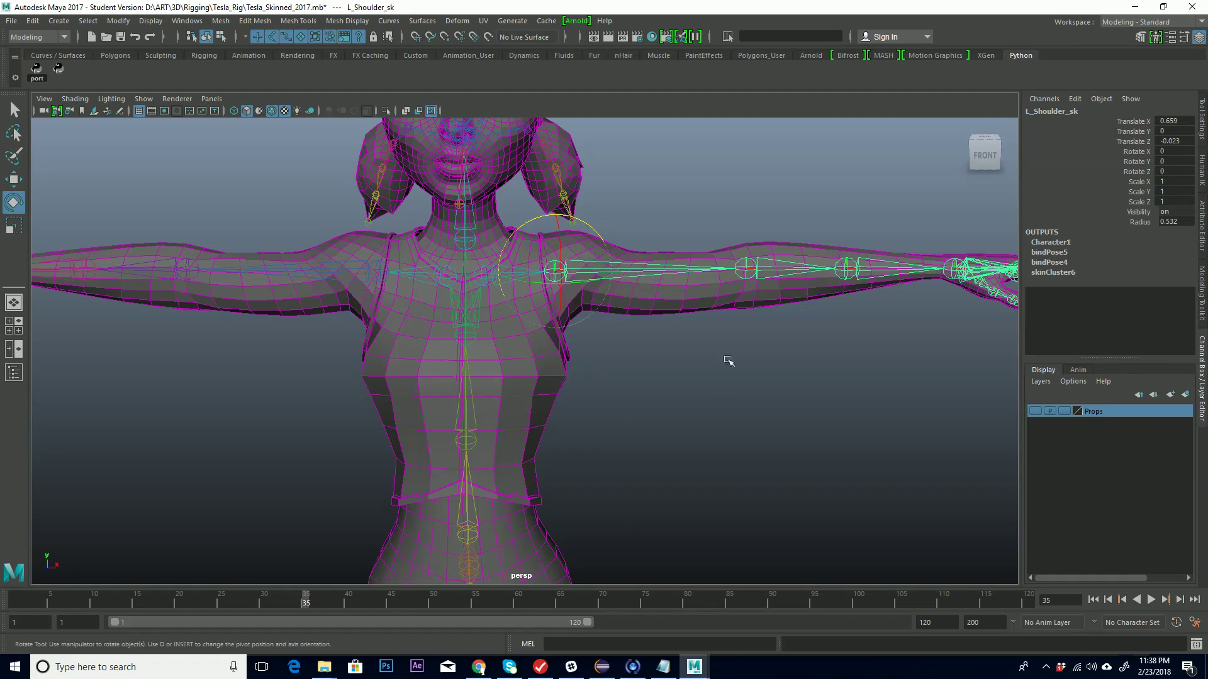
pyautogui.keyDown('alt'); pyautogui.moveTo(566, 410); pyautogui.dragTo(661, 440, button='middle'); pyautogui.keyUp('alt')
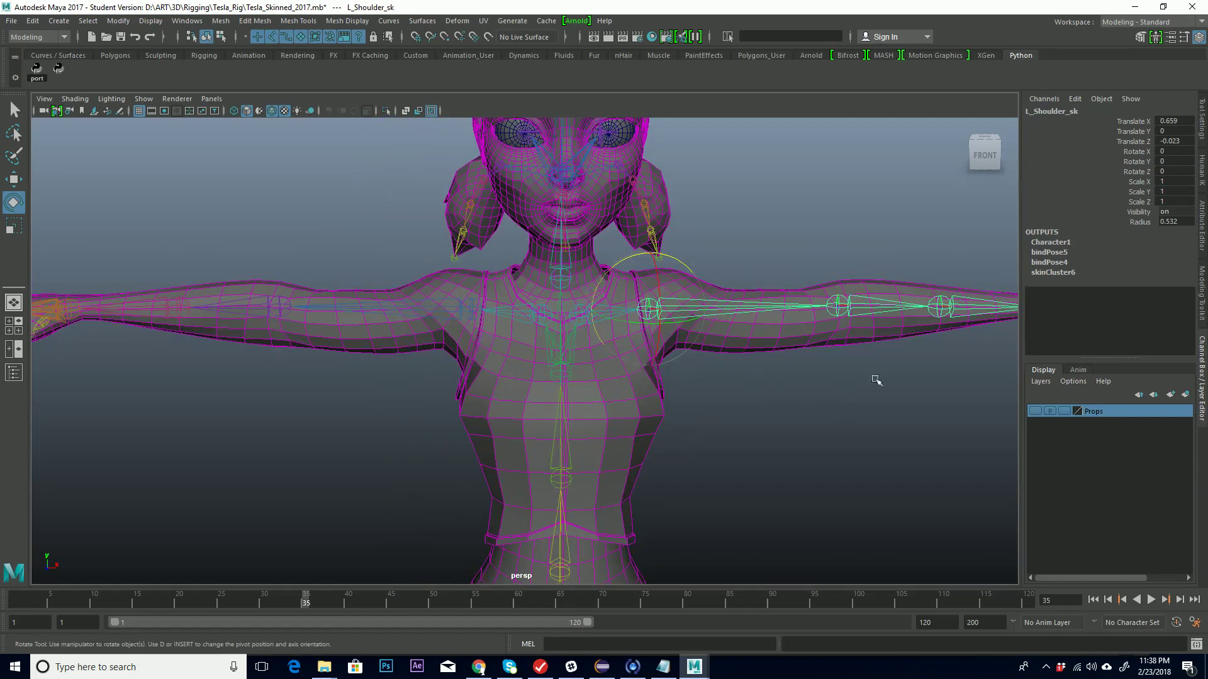
pyautogui.scroll(-4, 835, 395)
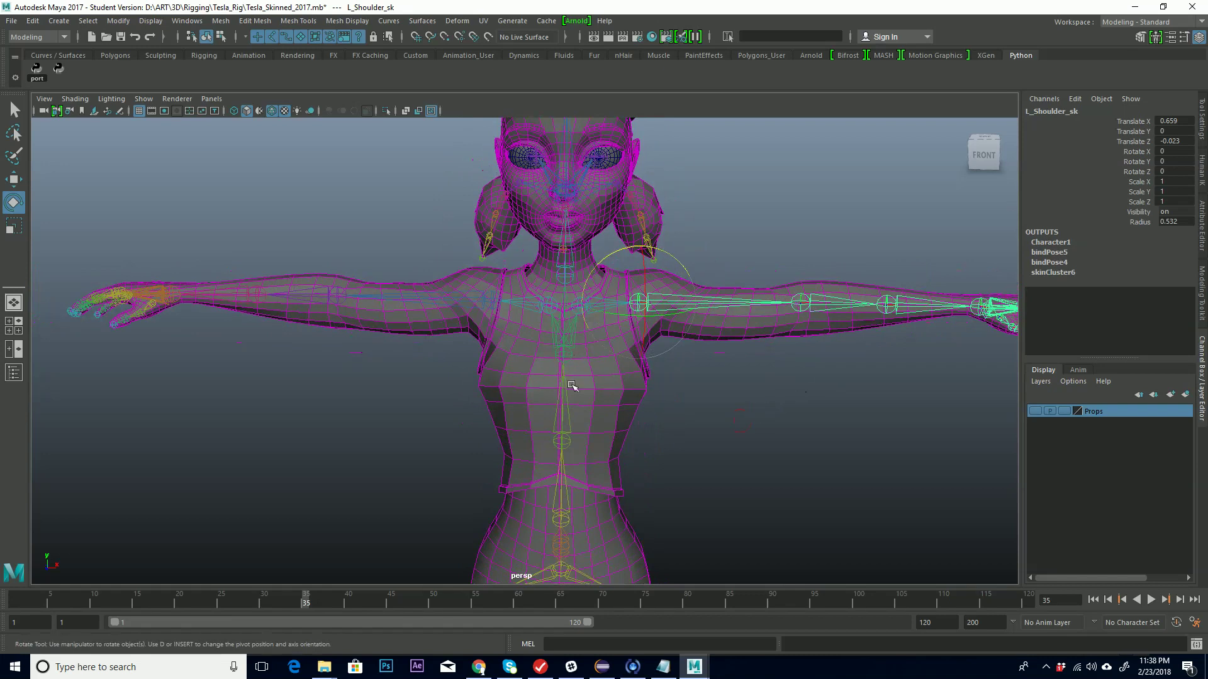
pyautogui.keyDown('alt'); pyautogui.moveTo(587, 375); pyautogui.dragTo(567, 414, button='middle'); pyautogui.keyUp('alt')
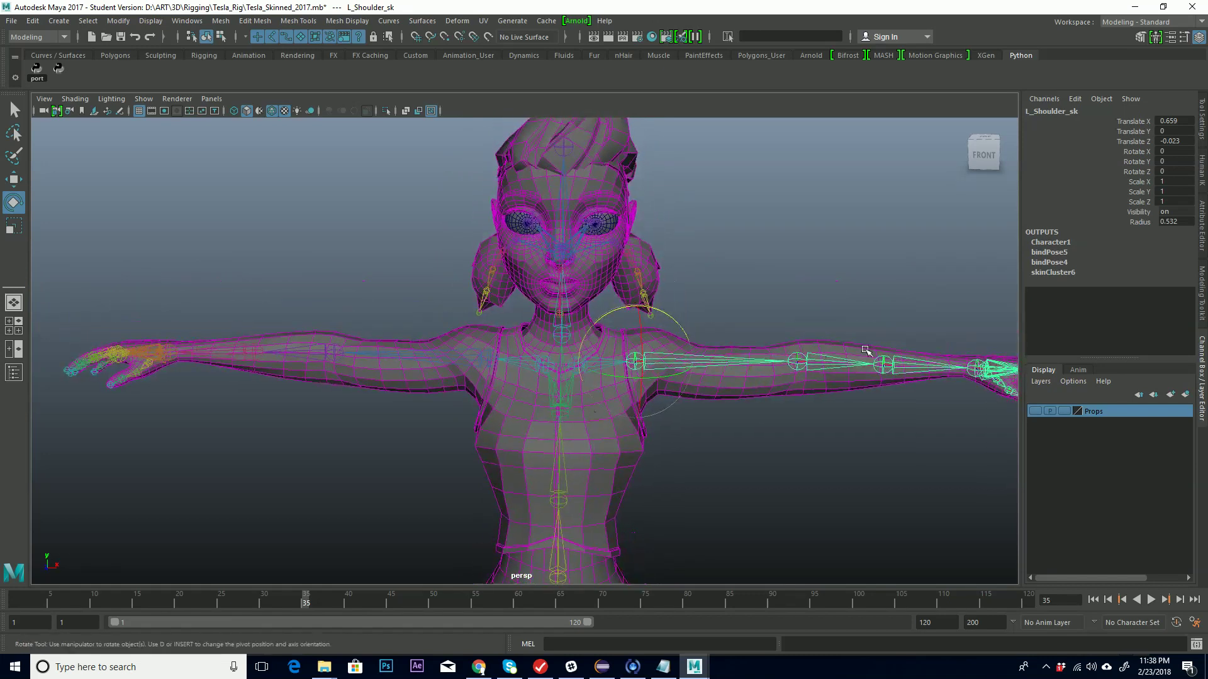
# Step: Show the HumanIK character controls with Character set to None, then deselect the shoulder joint
pyautogui.click(1156, 38)
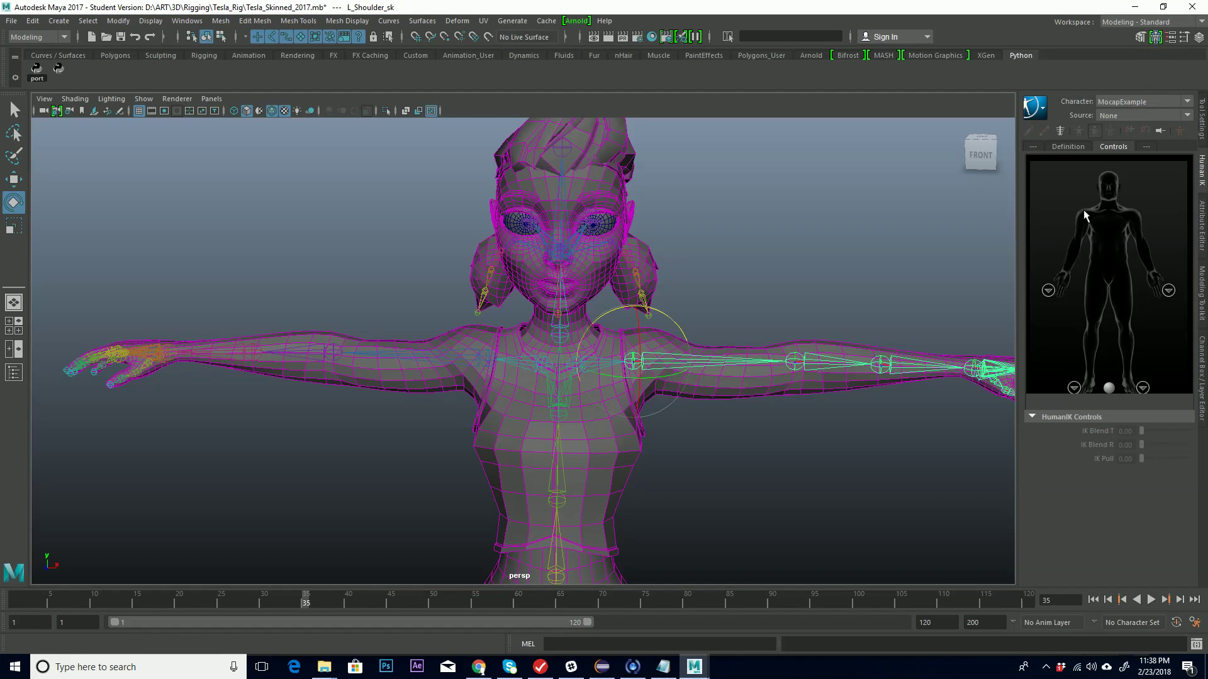
pyautogui.click(1187, 101)
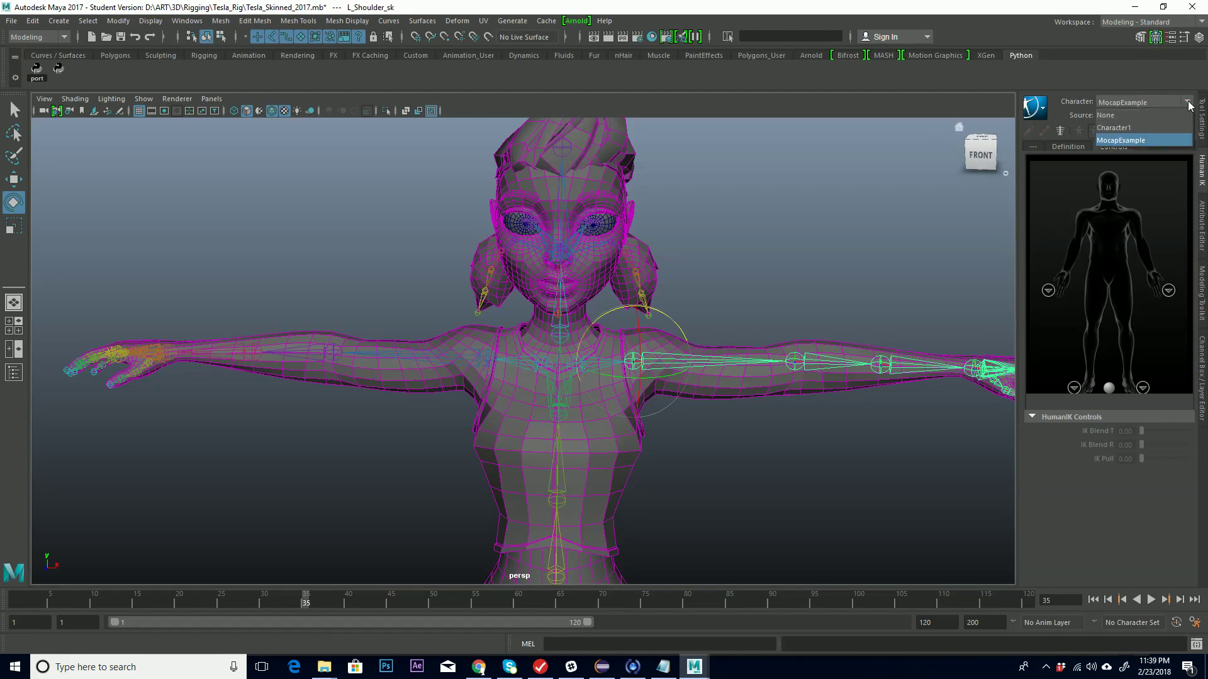
pyautogui.click(1146, 116)
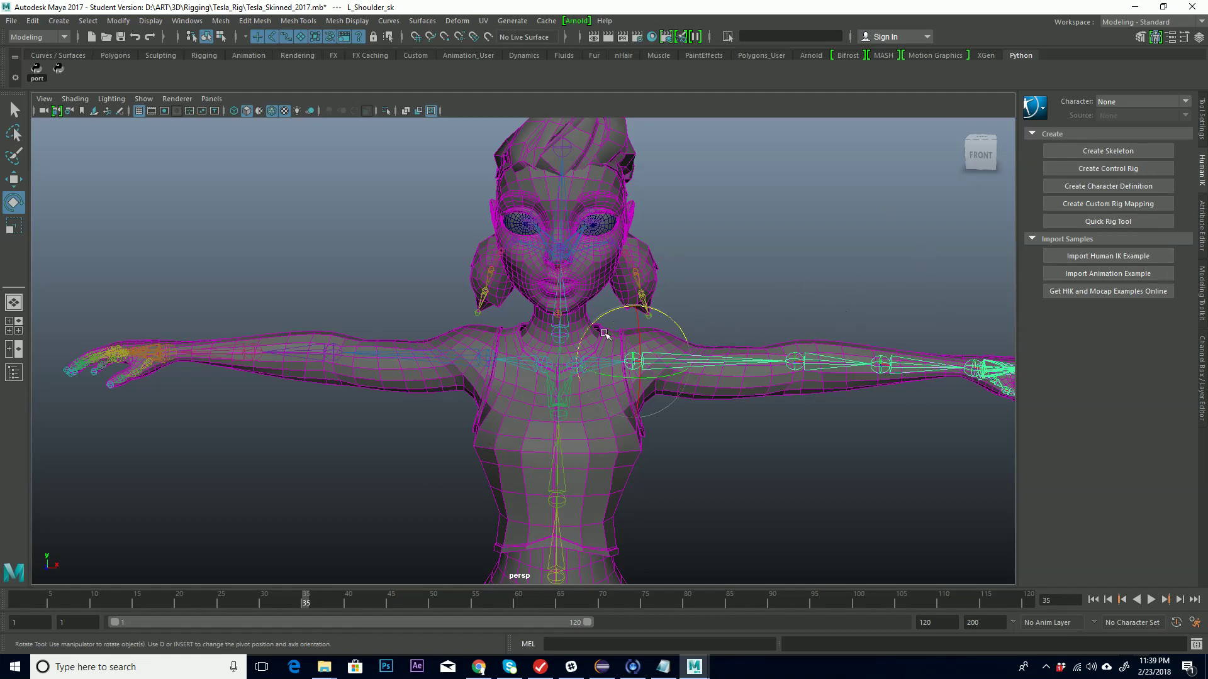
pyautogui.keyDown('alt'); pyautogui.moveTo(604, 333); pyautogui.dragTo(738, 306); pyautogui.keyUp('alt')
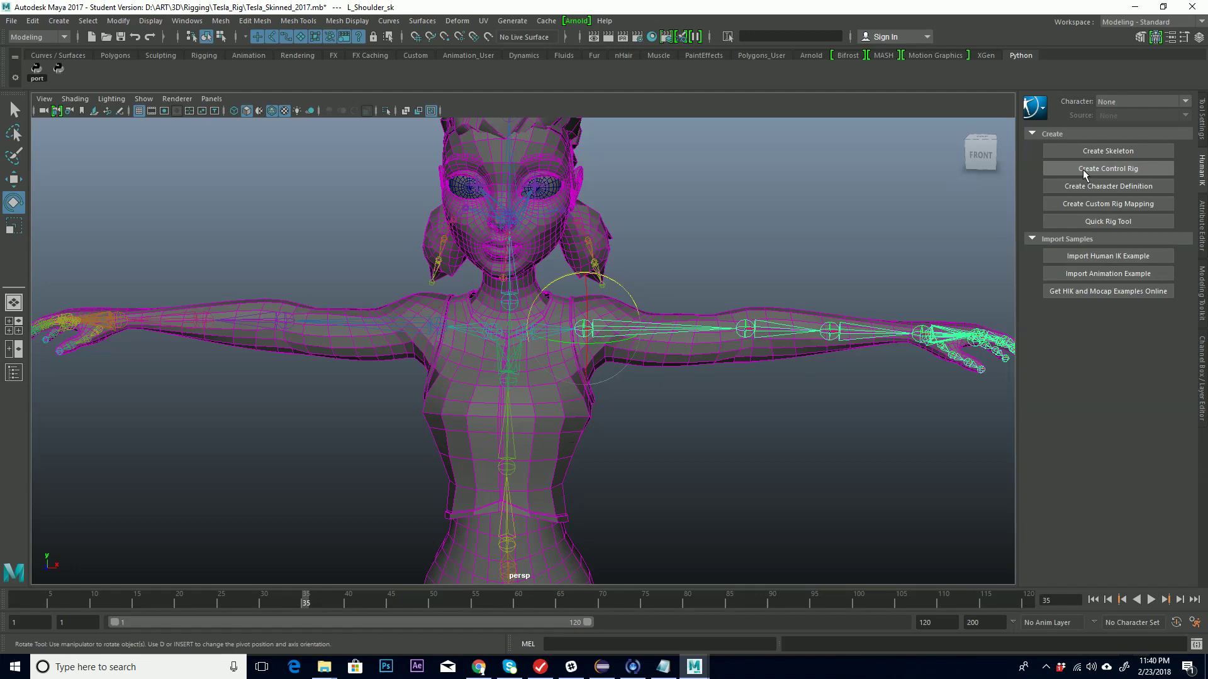
pyautogui.click(717, 259)
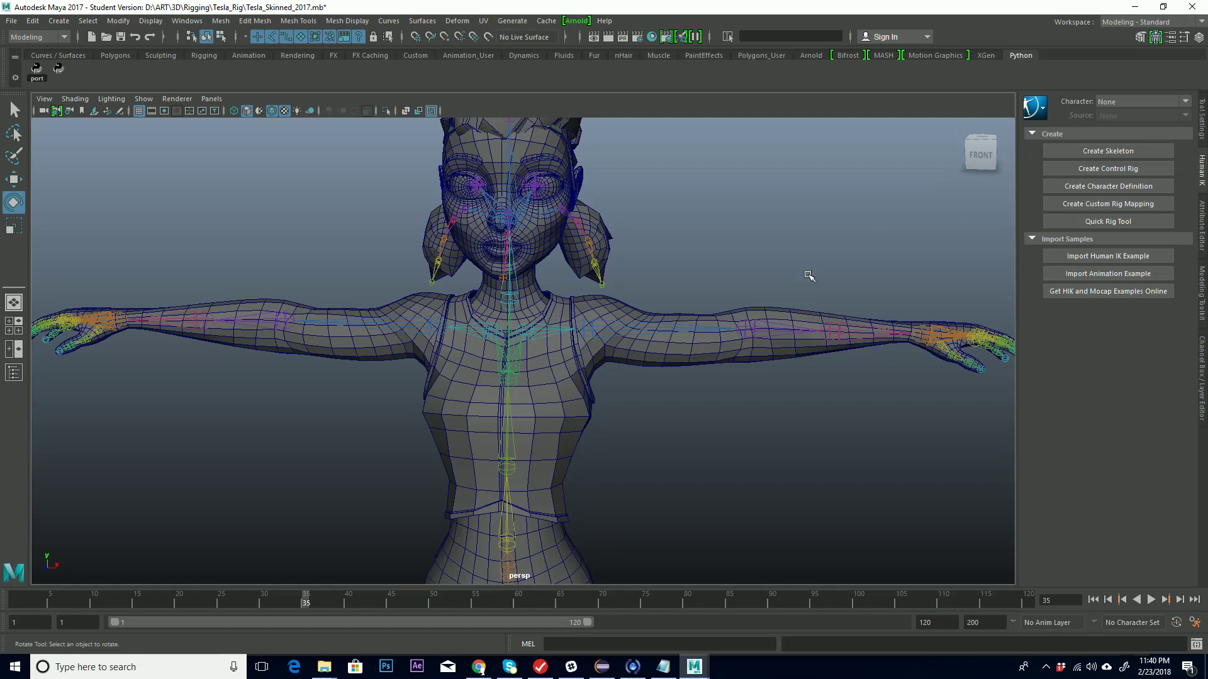
# Step: Create a new HumanIK character definition and rename it to Tesla
pyautogui.click(1124, 190)
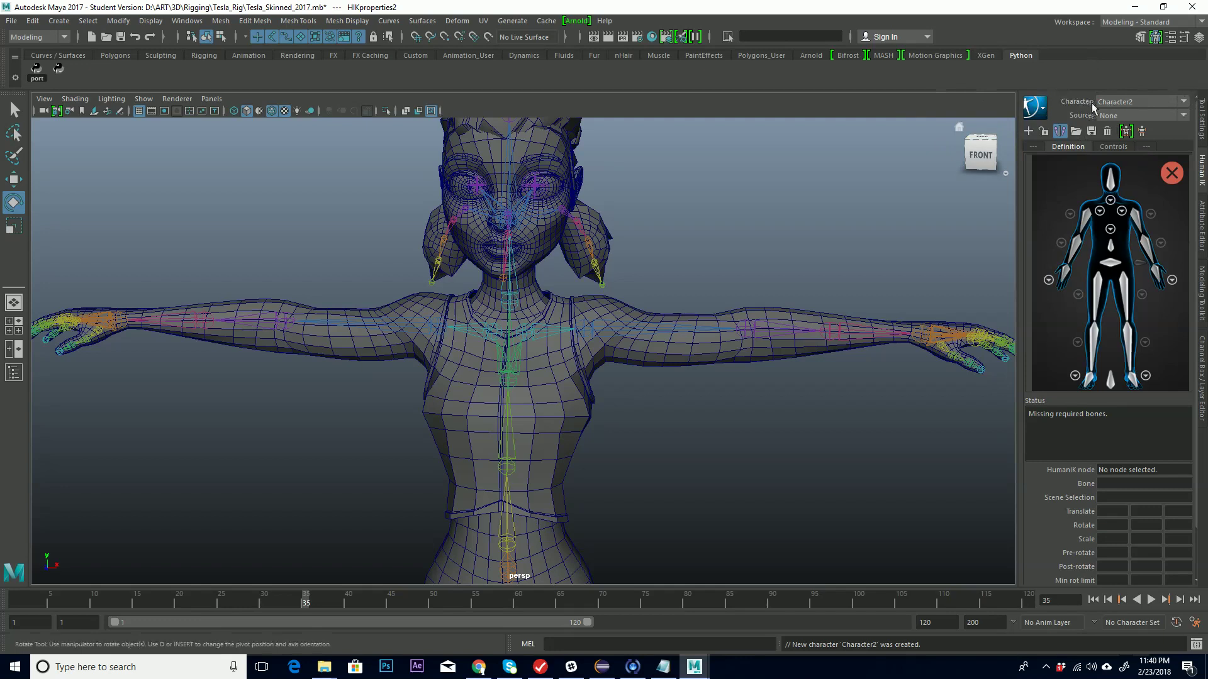
pyautogui.click(1043, 112)
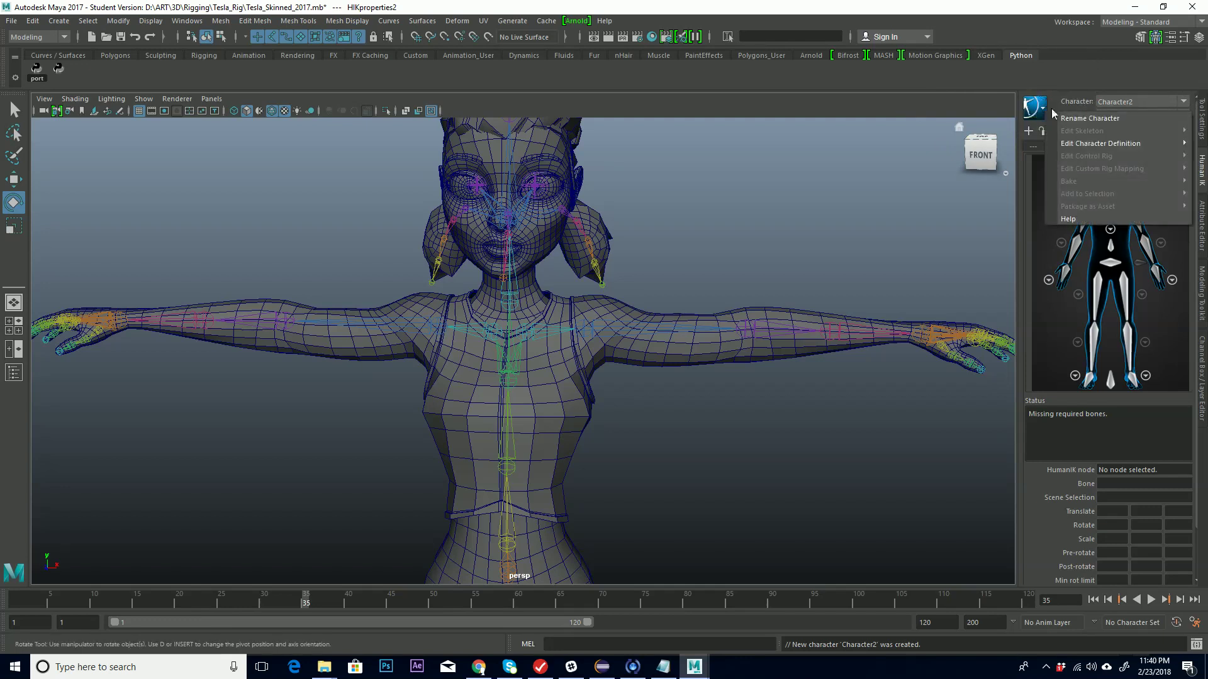
pyautogui.click(1098, 119)
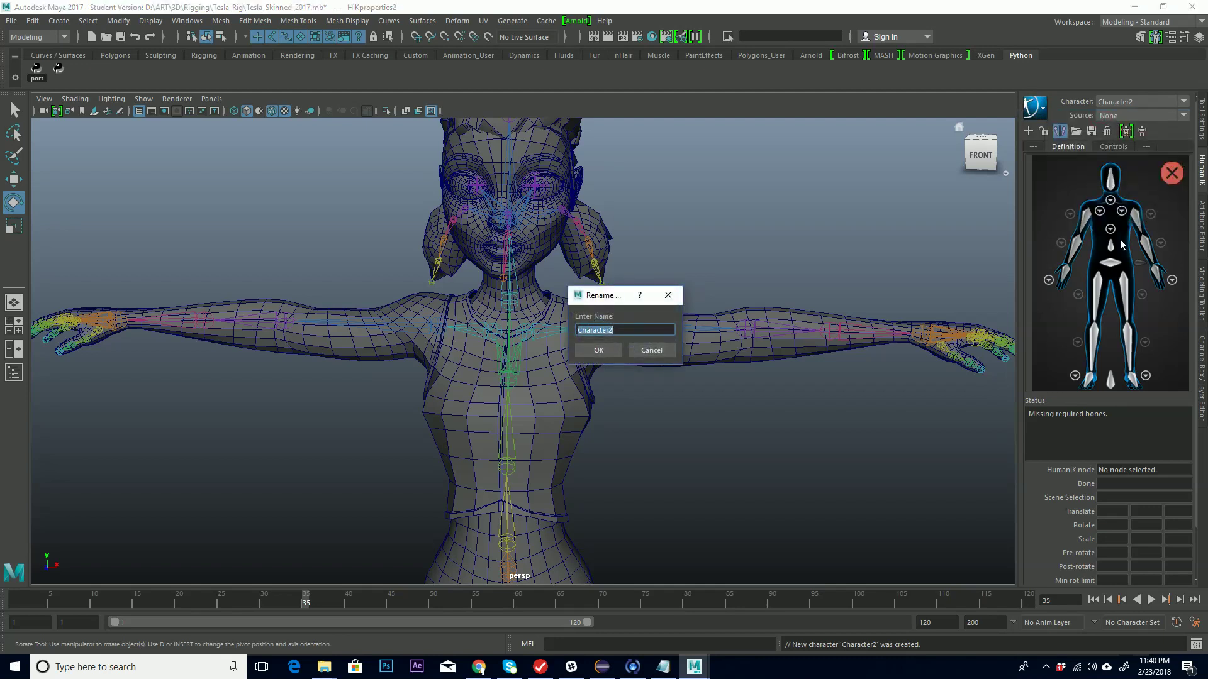
pyautogui.write('Tesla')
pyautogui.click(598, 350)
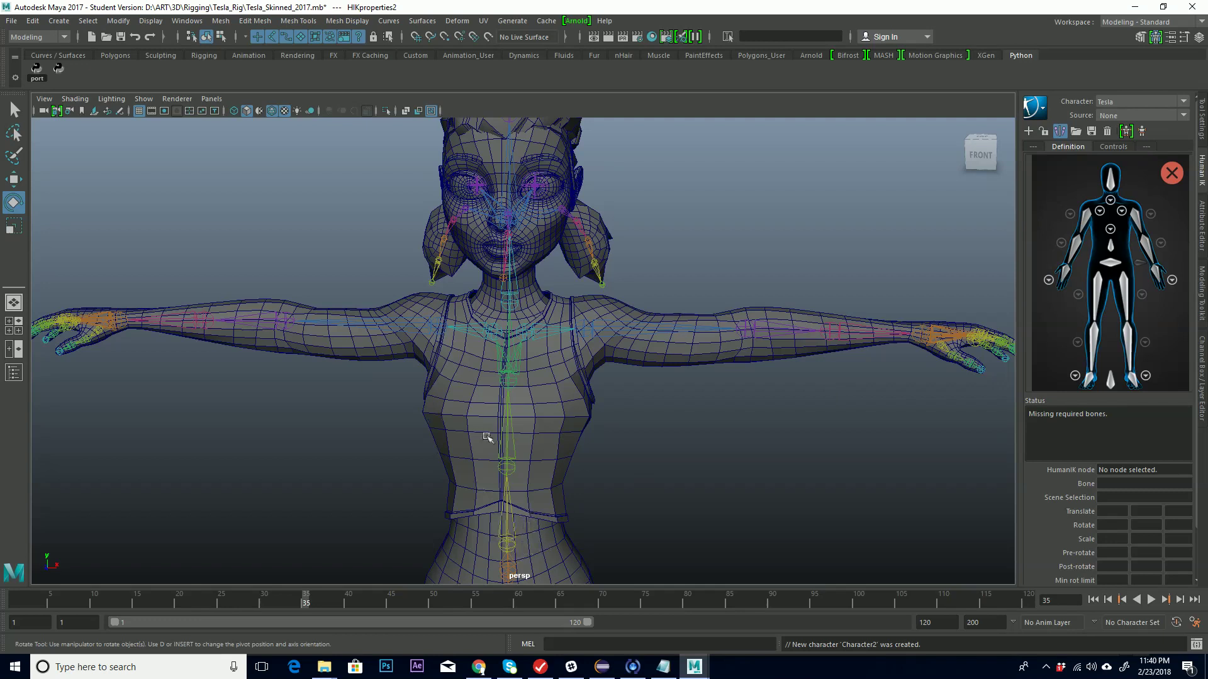
pyautogui.keyDown('alt'); pyautogui.moveTo(574, 520); pyautogui.dragTo(534, 391, button='middle'); pyautogui.keyUp('alt')
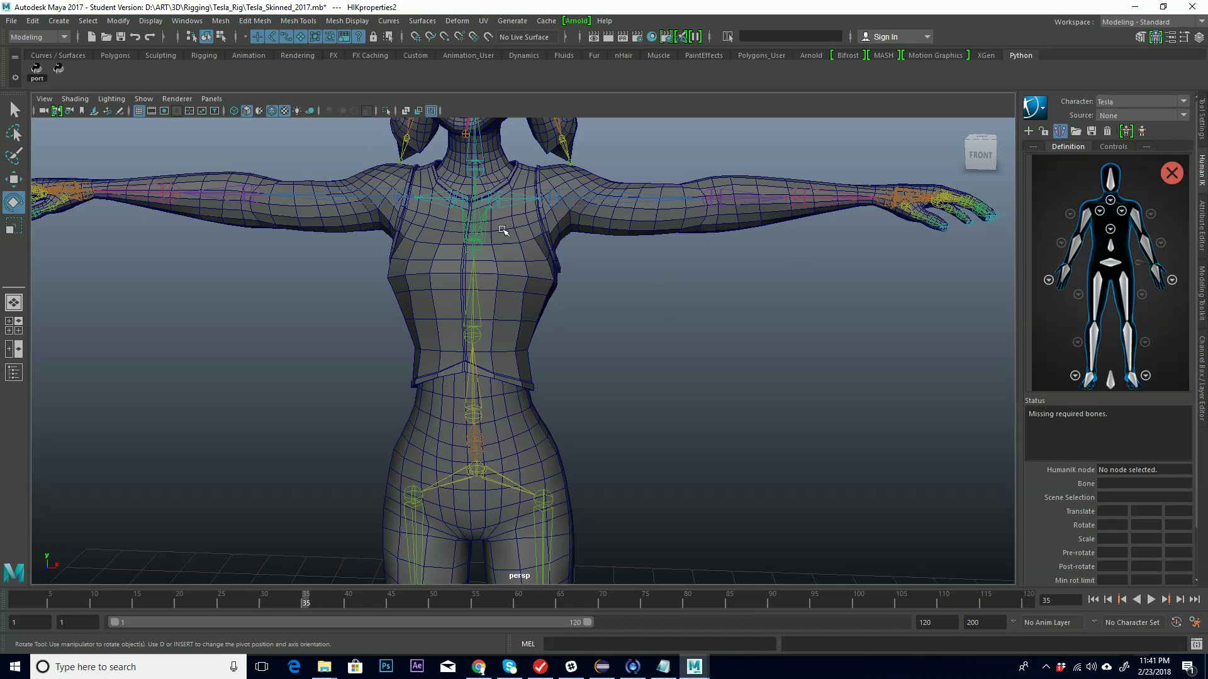
pyautogui.scroll(-3, 613, 288)
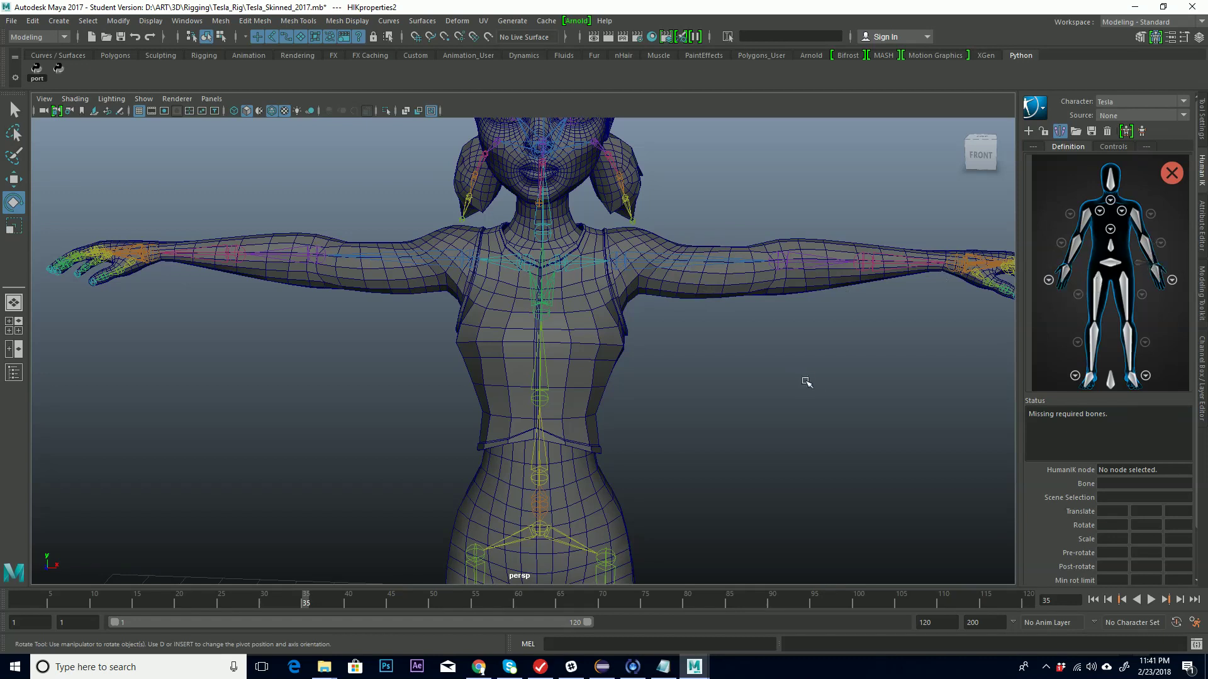
pyautogui.keyDown('alt'); pyautogui.moveTo(803, 379); pyautogui.dragTo(786, 233, button='middle'); pyautogui.keyUp('alt')
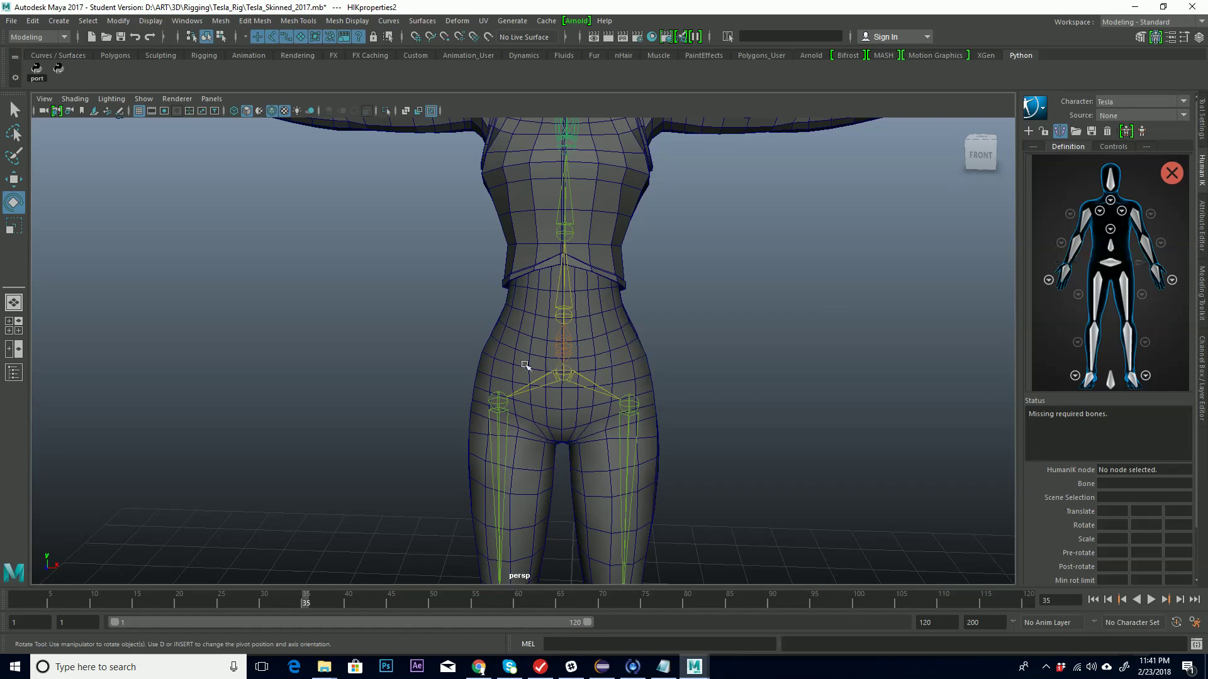
# Step: Assign the root joint Root_sk to the definition's Spine slot
pyautogui.click(564, 348)
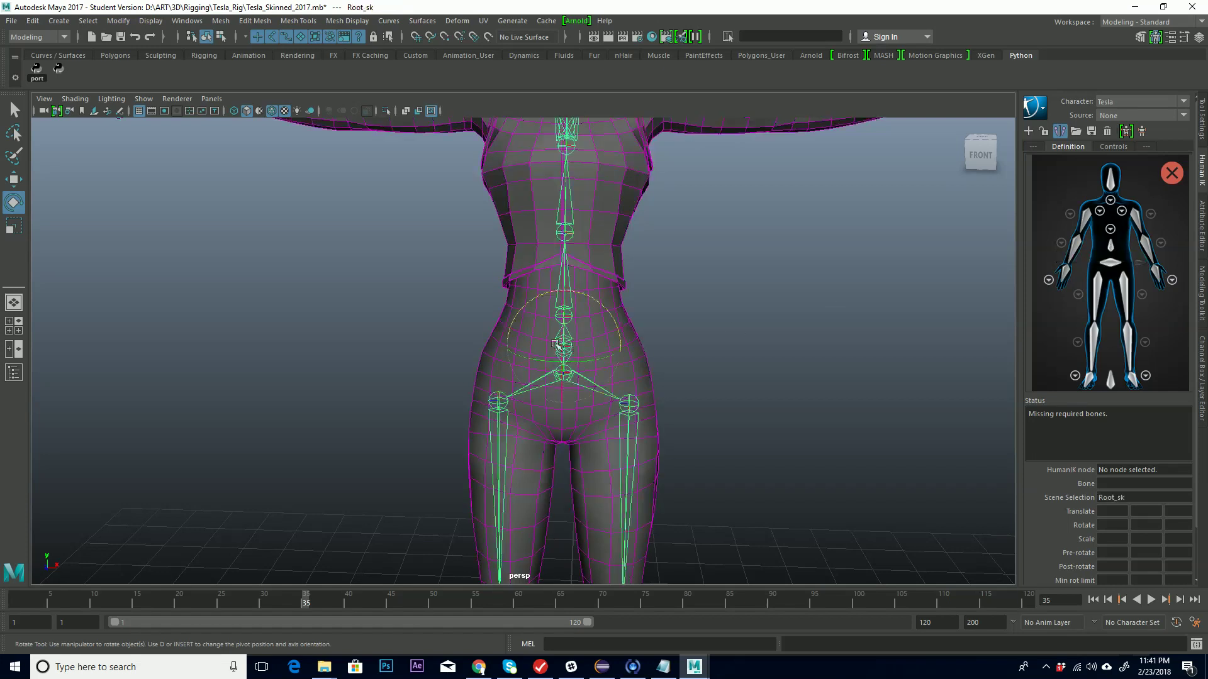
pyautogui.click(1112, 249)
pyautogui.rightClick(1110, 248)
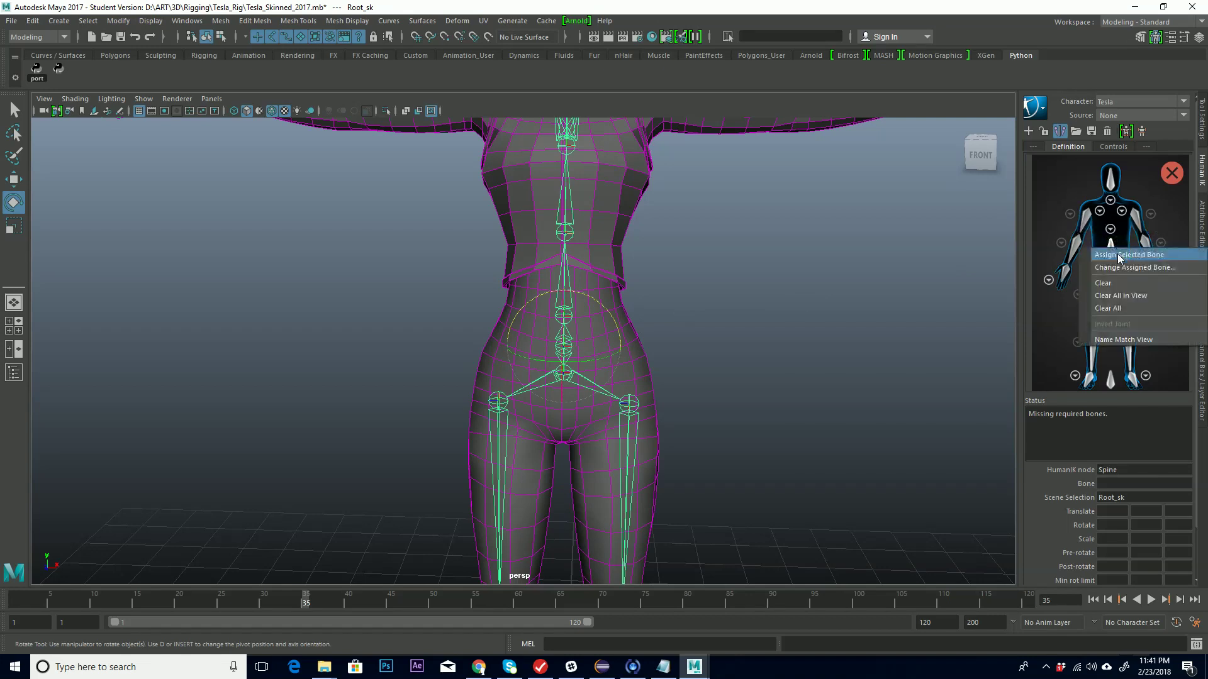
pyautogui.click(1130, 255)
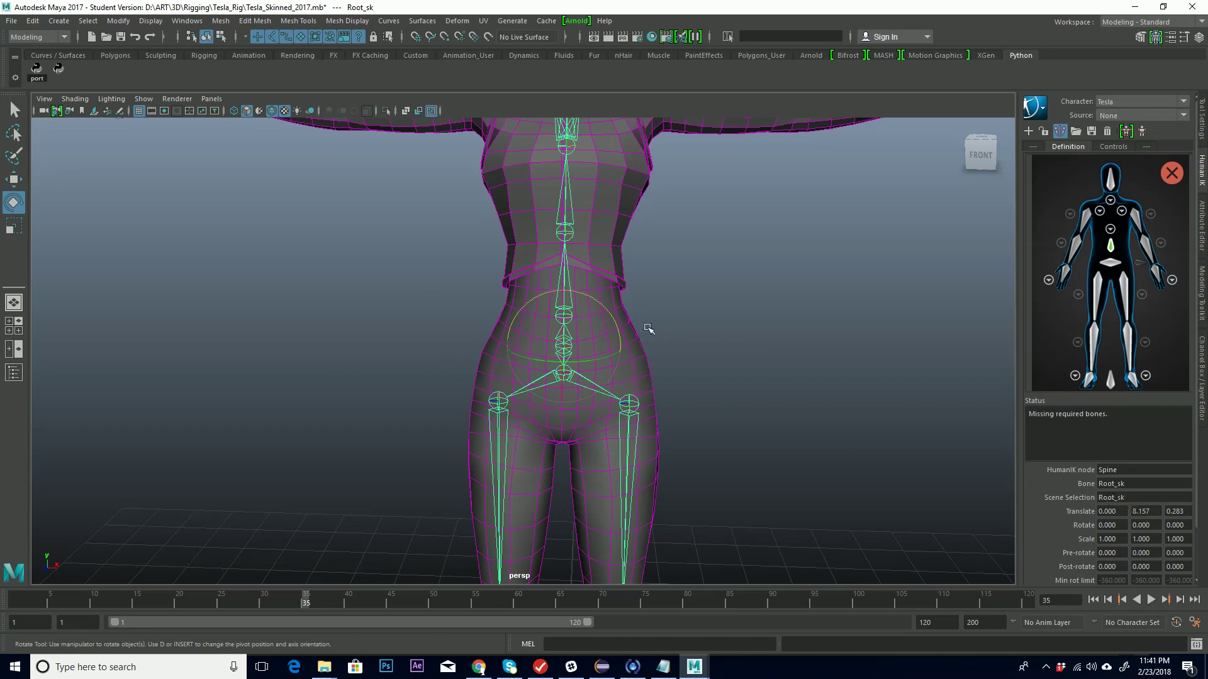
# Step: Inspect the hips and legs, then frame the torso and arms straight on from the front
pyautogui.keyDown('alt'); pyautogui.moveTo(632, 326); pyautogui.dragTo(648, 318, button='middle'); pyautogui.keyUp('alt')
pyautogui.keyDown('alt'); pyautogui.moveTo(744, 334); pyautogui.dragTo(721, 314, button='middle'); pyautogui.keyUp('alt')
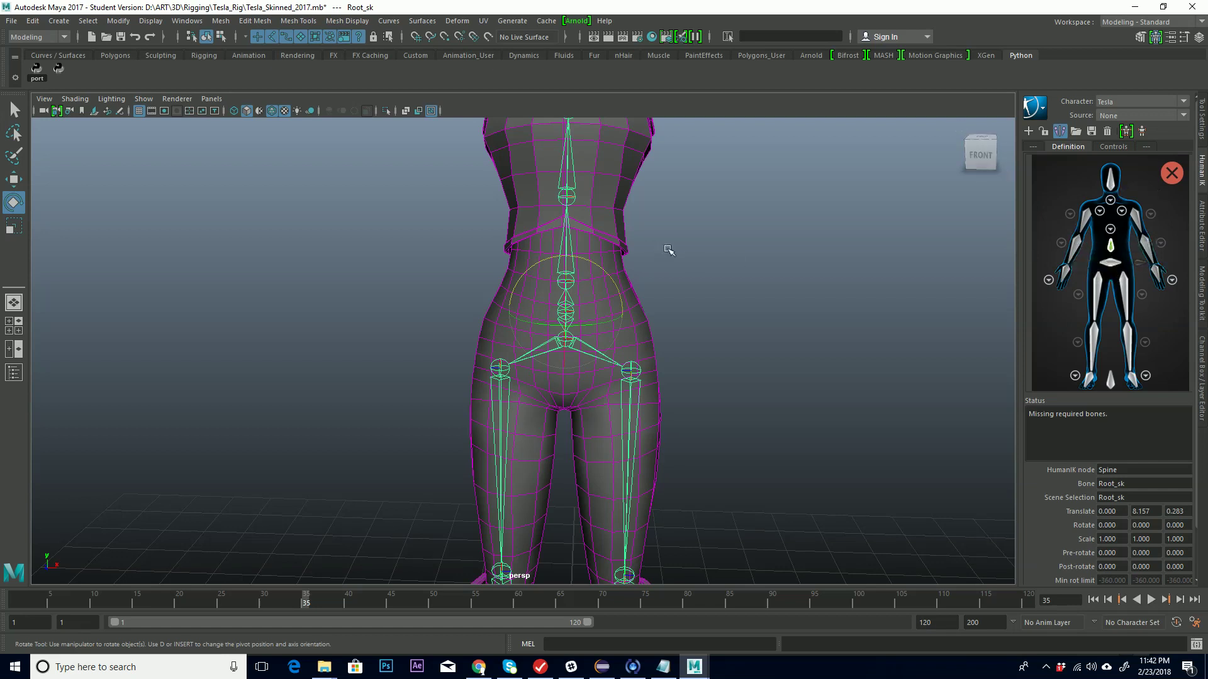
pyautogui.keyDown('alt'); pyautogui.moveTo(666, 251); pyautogui.dragTo(636, 394); pyautogui.keyUp('alt')
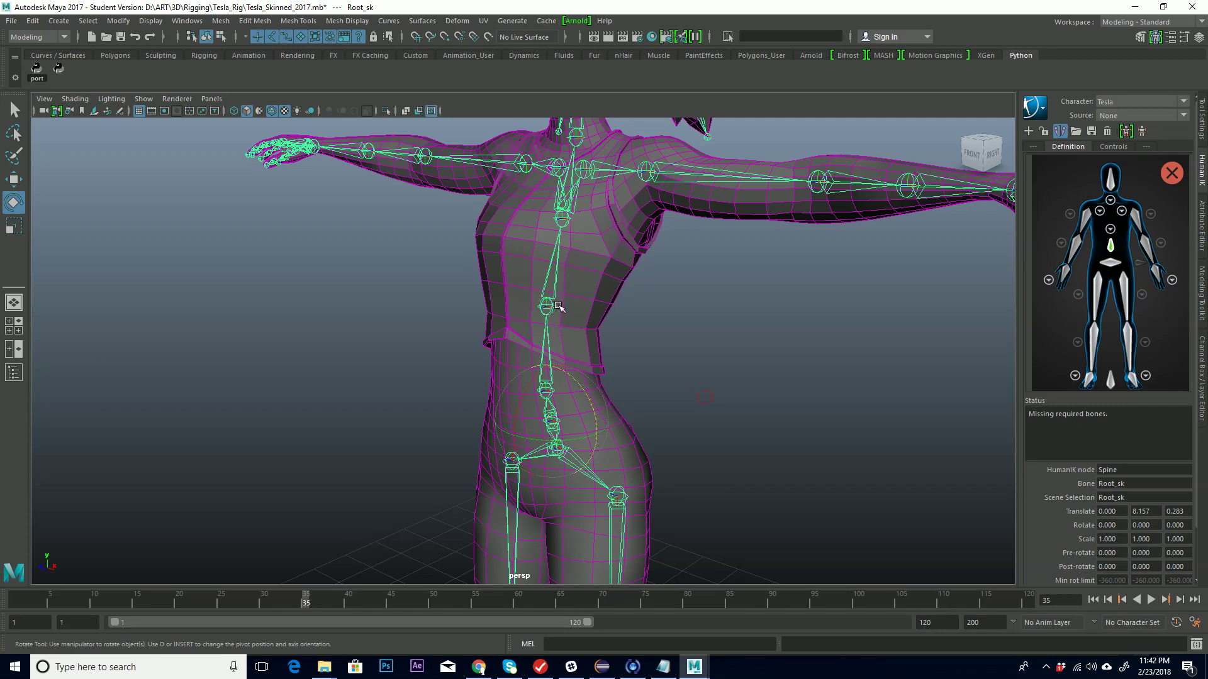
pyautogui.keyDown('alt'); pyautogui.moveTo(536, 331); pyautogui.dragTo(568, 358); pyautogui.keyUp('alt')
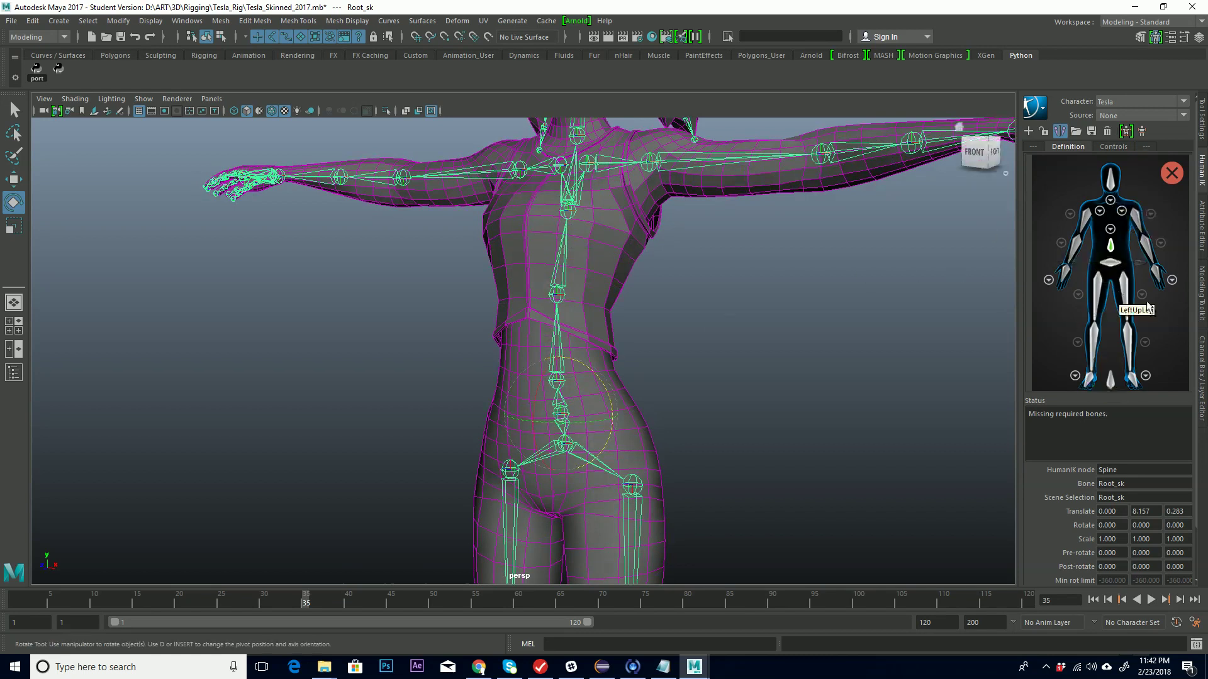
pyautogui.keyDown('alt'); pyautogui.moveTo(651, 439); pyautogui.dragTo(679, 244, button='middle'); pyautogui.keyUp('alt')
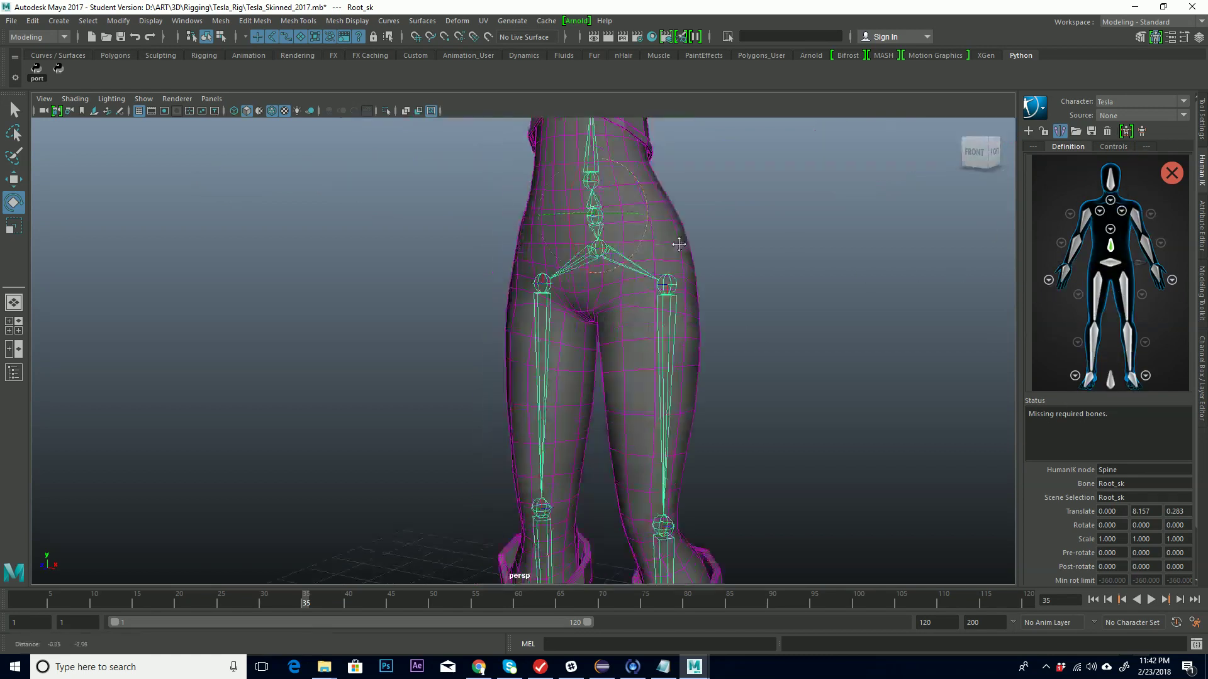
pyautogui.keyDown('alt'); pyautogui.moveTo(679, 244); pyautogui.dragTo(604, 358, button='right'); pyautogui.keyUp('alt')
pyautogui.keyDown('alt'); pyautogui.moveTo(604, 359); pyautogui.dragTo(636, 397, button='middle'); pyautogui.keyUp('alt')
pyautogui.keyDown('alt'); pyautogui.moveTo(636, 397); pyautogui.dragTo(655, 343); pyautogui.keyUp('alt')
pyautogui.keyDown('alt'); pyautogui.moveTo(655, 342); pyautogui.dragTo(825, 339, button='right'); pyautogui.keyUp('alt')
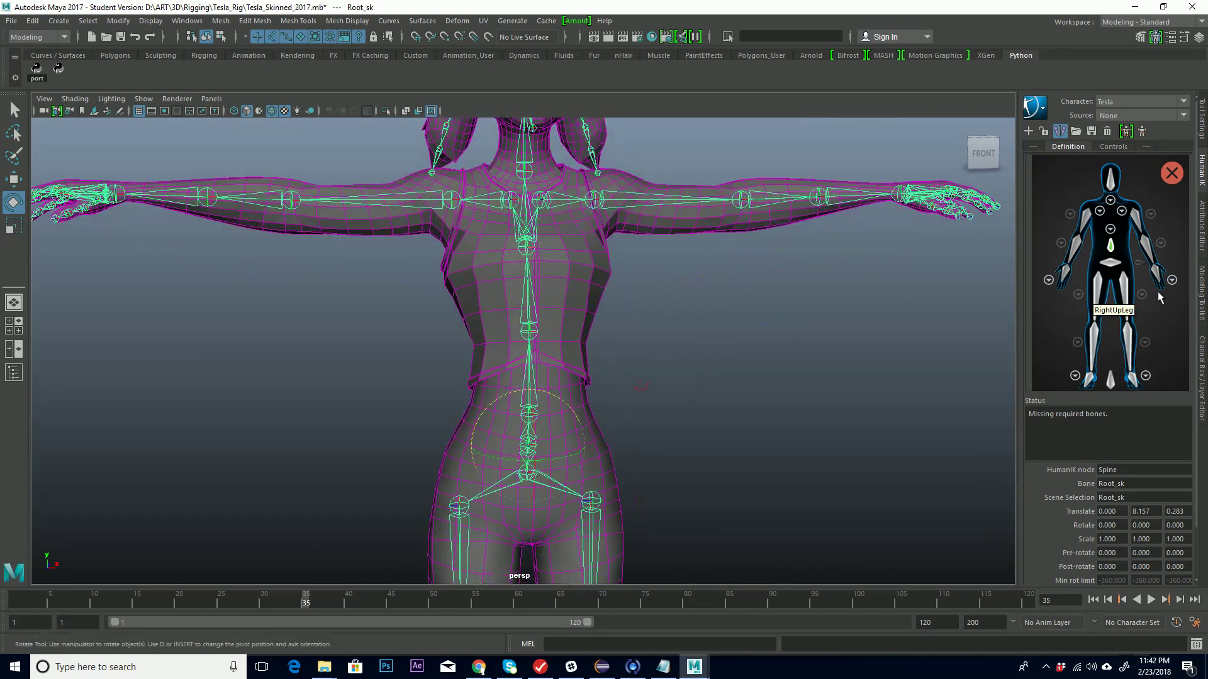
# Step: In the spine close-up, try assigning Root_sk to Spine1 and dismiss the already-assigned warning
pyautogui.click(1111, 230)
pyautogui.click(1111, 230)
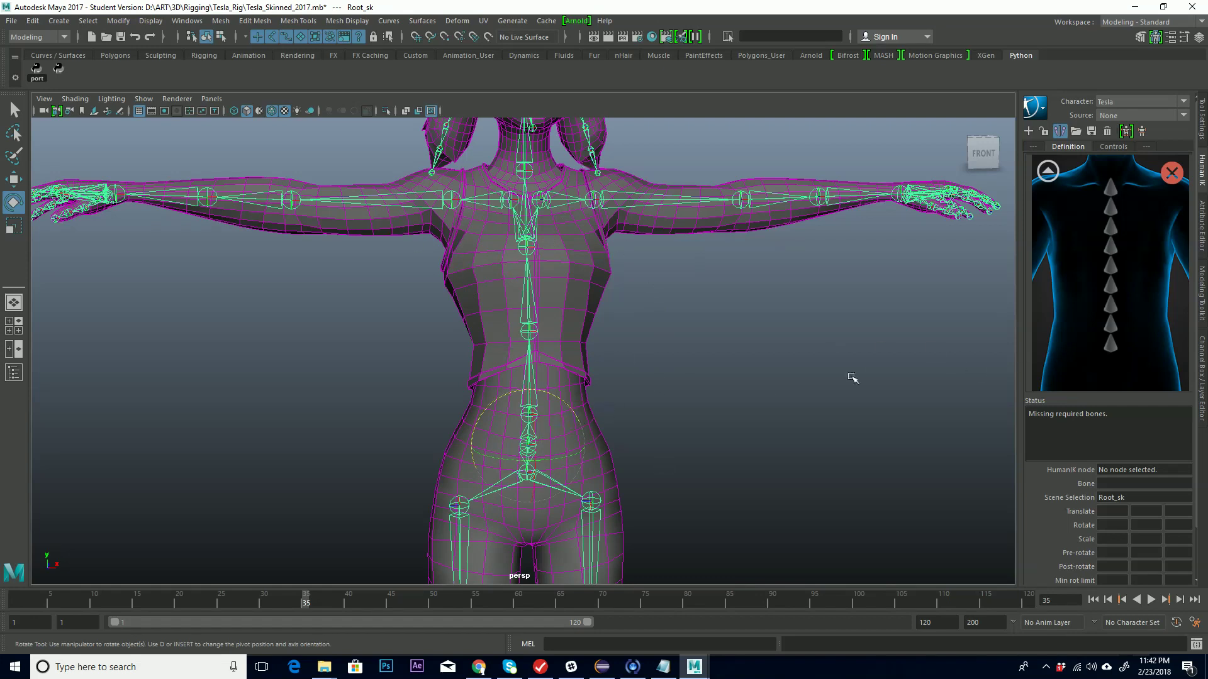
pyautogui.rightClick(1111, 348)
pyautogui.click(1122, 354)
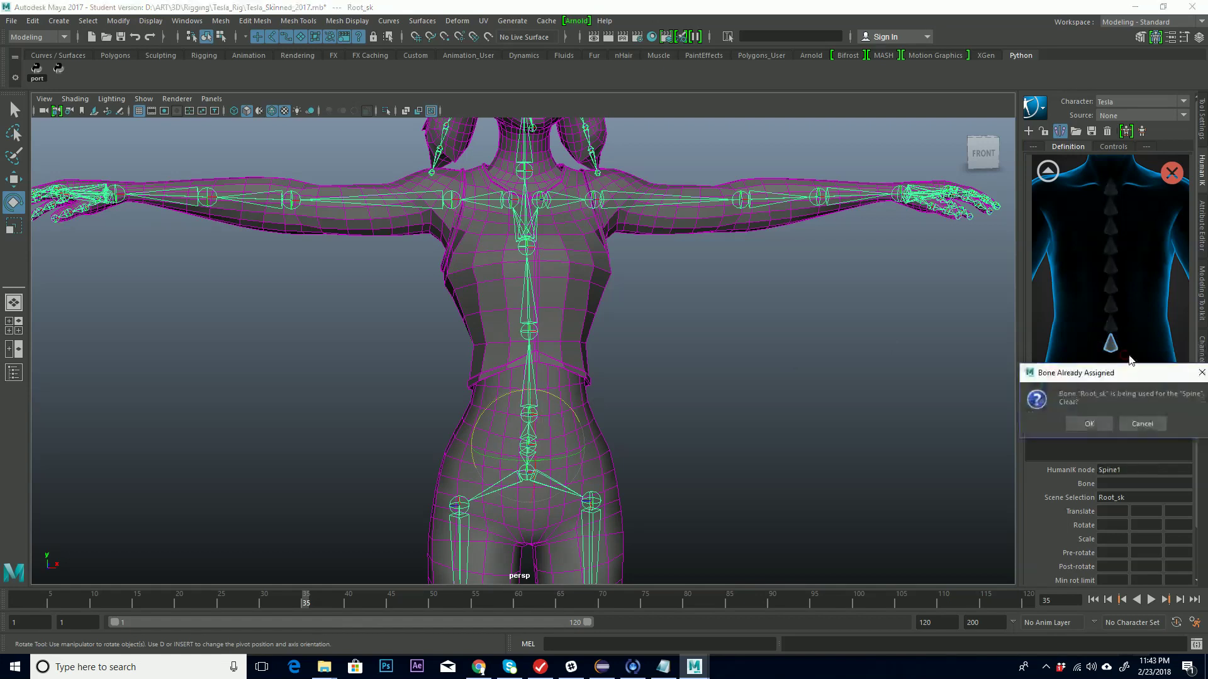
pyautogui.click(1140, 424)
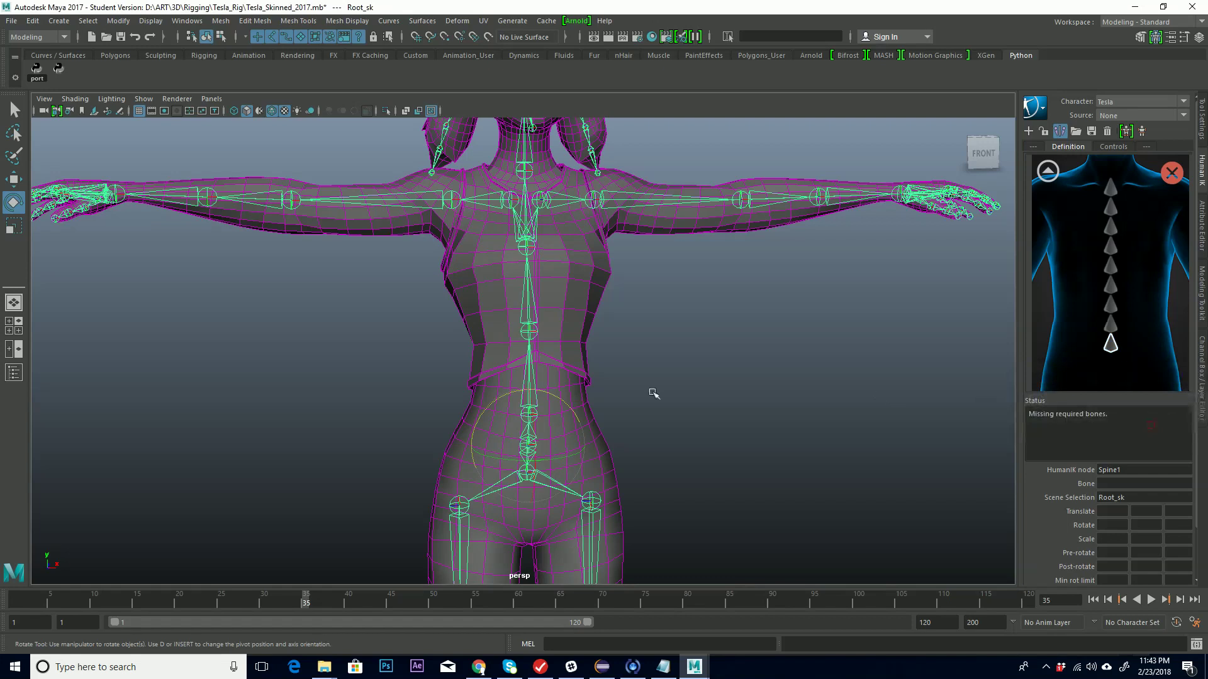
# Step: Map the Low_Back_sk waist joint to the Spine1 slot
pyautogui.click(532, 376)
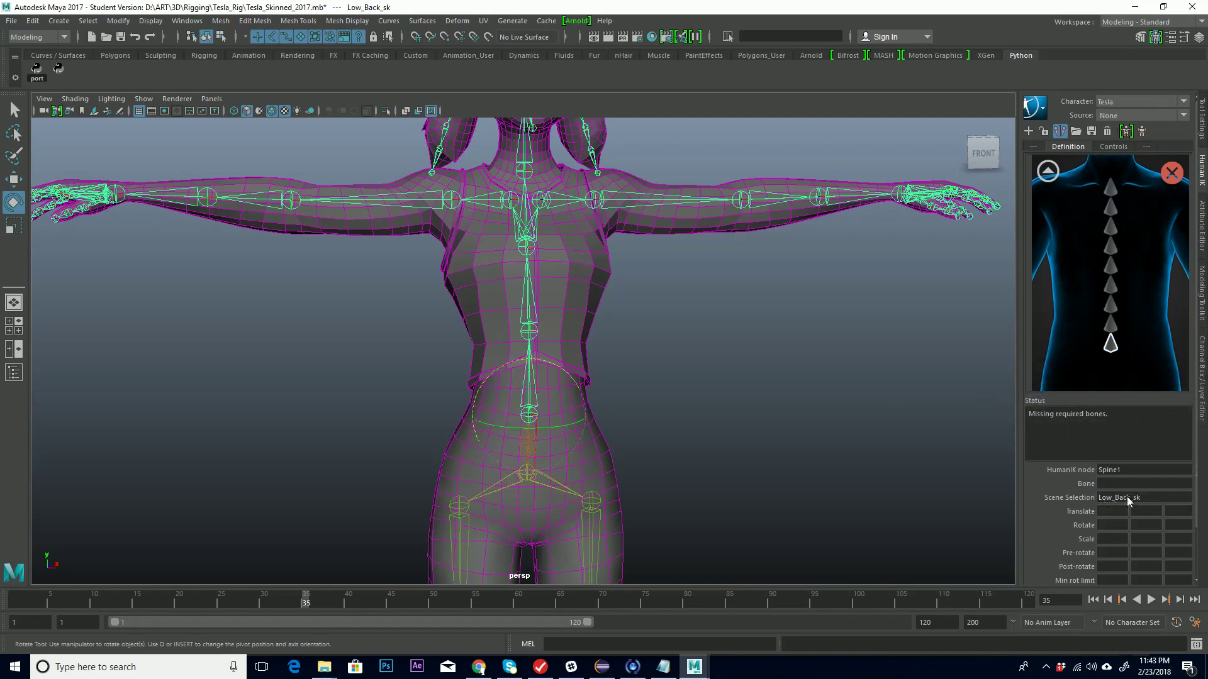
pyautogui.rightClick(1110, 346)
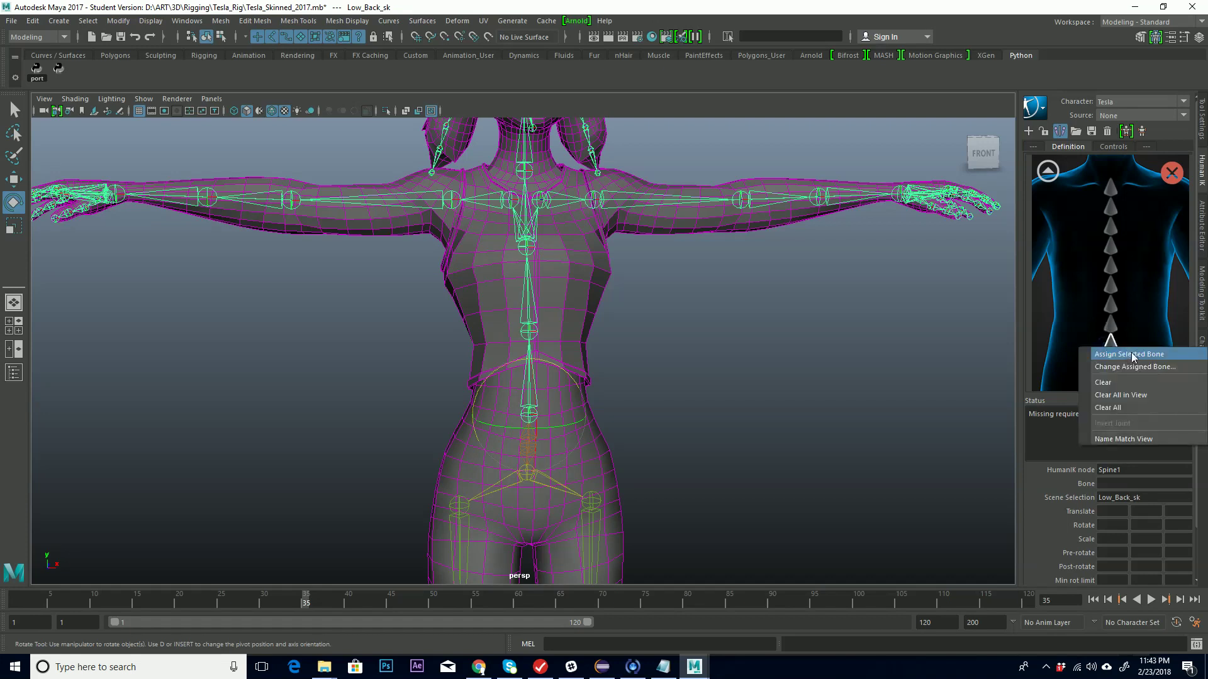
pyautogui.click(1132, 354)
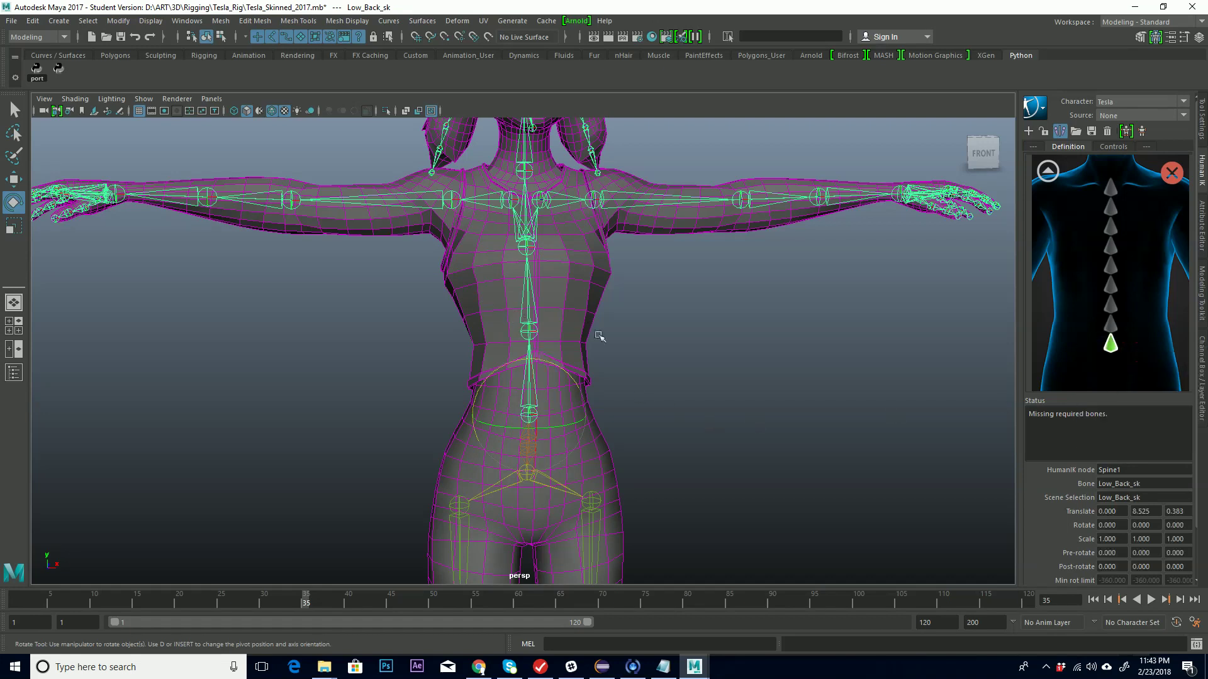
pyautogui.scroll(3, 600, 336)
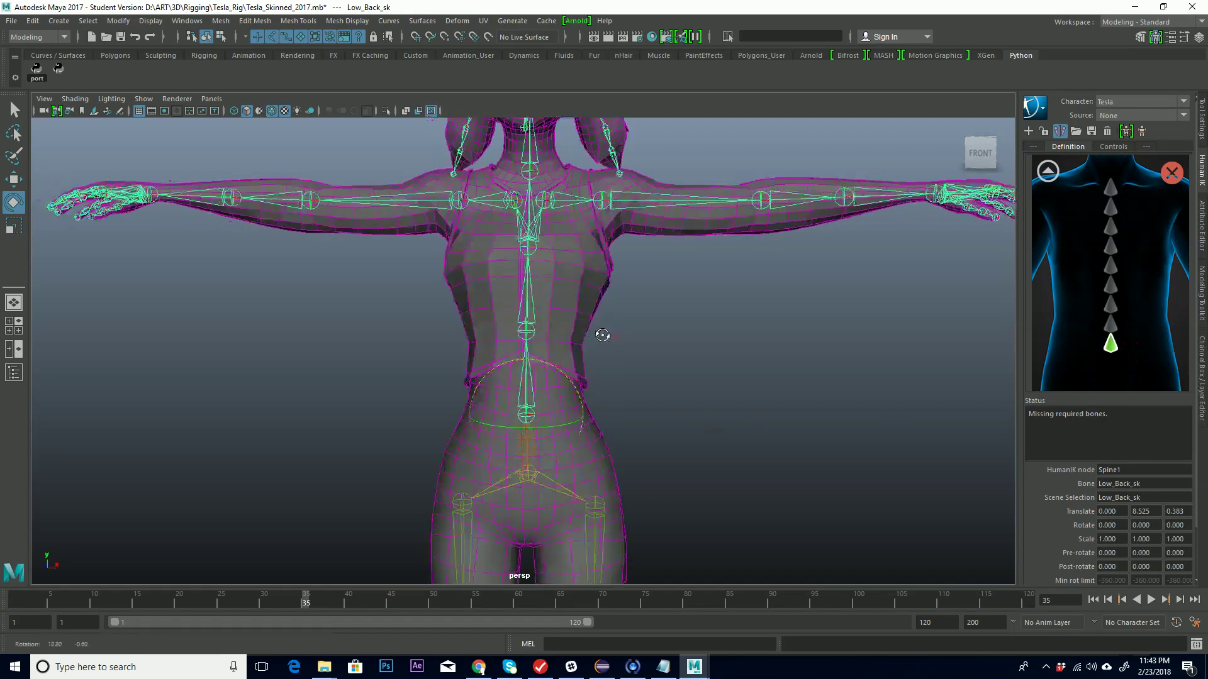
pyautogui.click(527, 331)
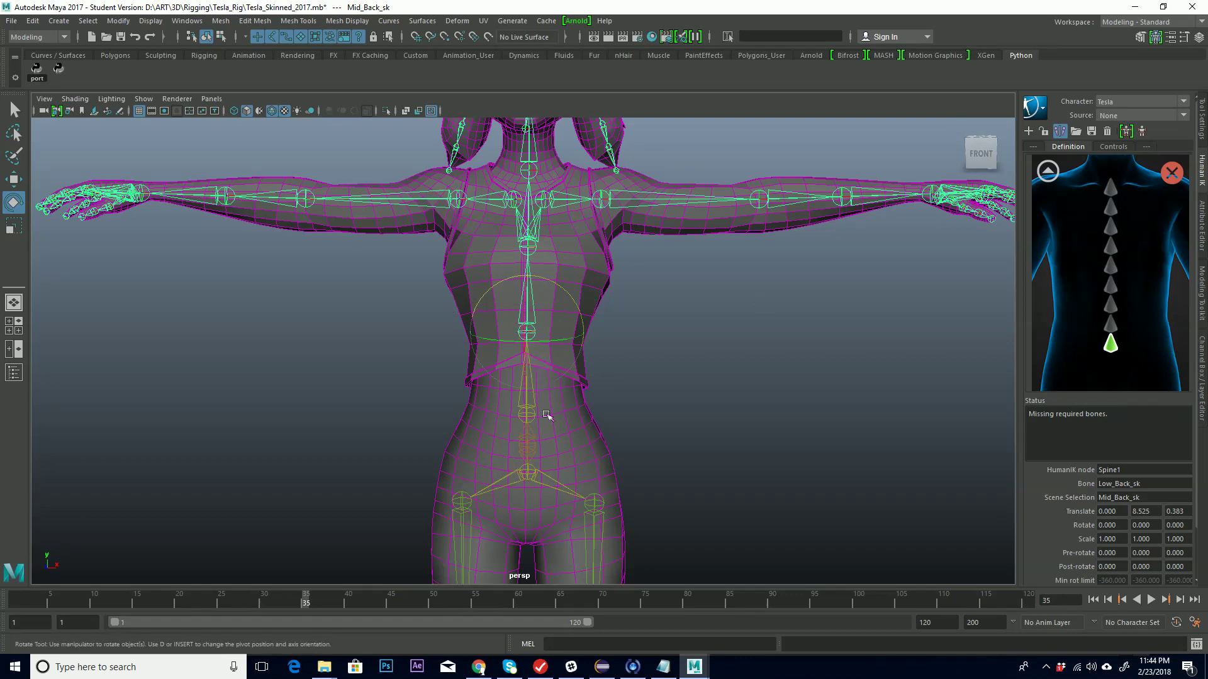
pyautogui.click(706, 405)
# Step: Map Mid_Back_sk to Spine2 and Upper_Back_sk to Spine3, then return to the full-body map
pyautogui.click(528, 413)
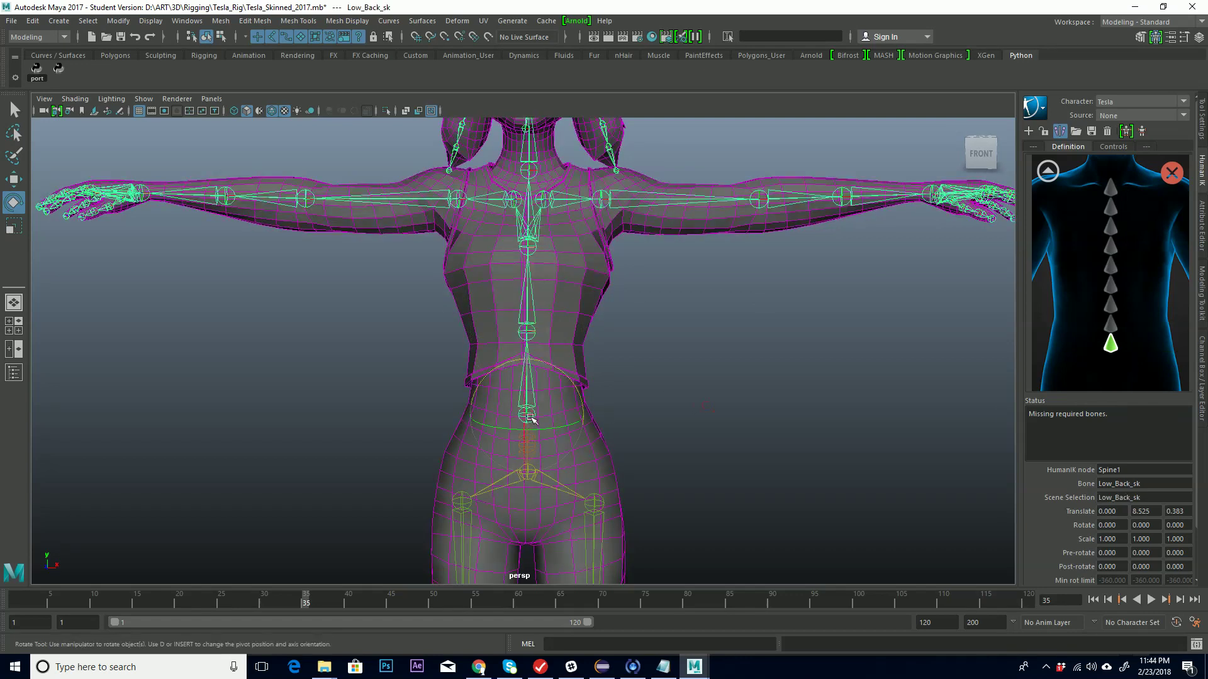
pyautogui.click(527, 330)
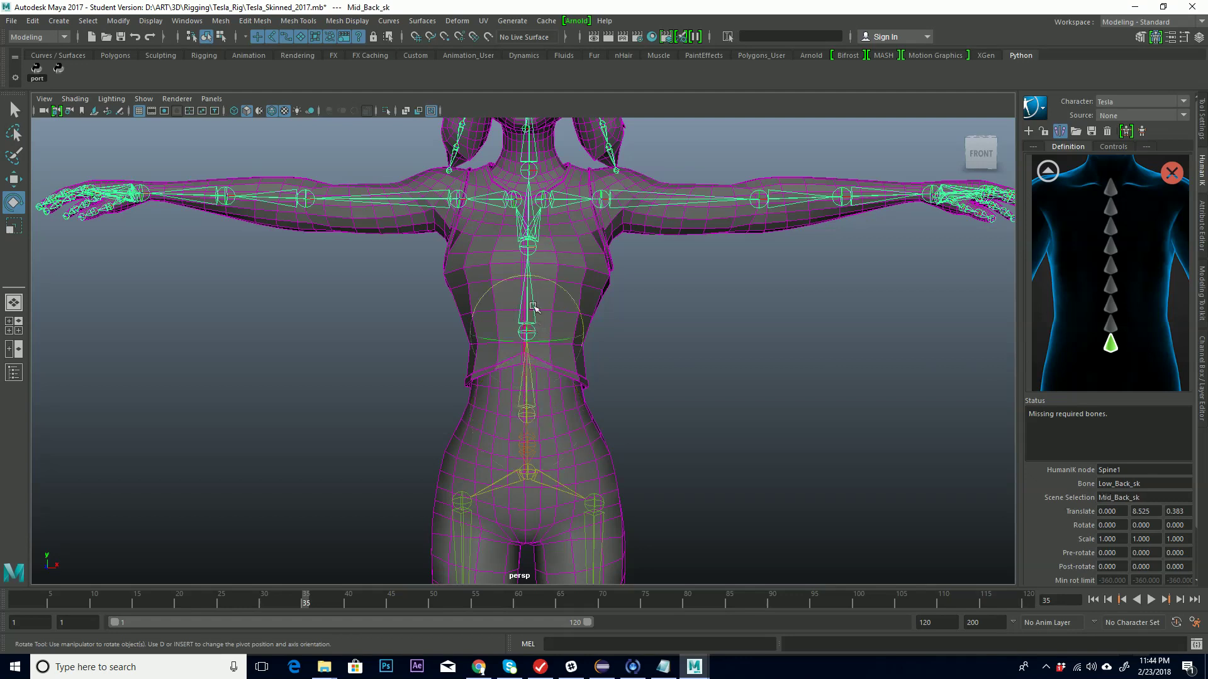
pyautogui.rightClick(1111, 331)
pyautogui.click(1123, 330)
pyautogui.click(532, 239)
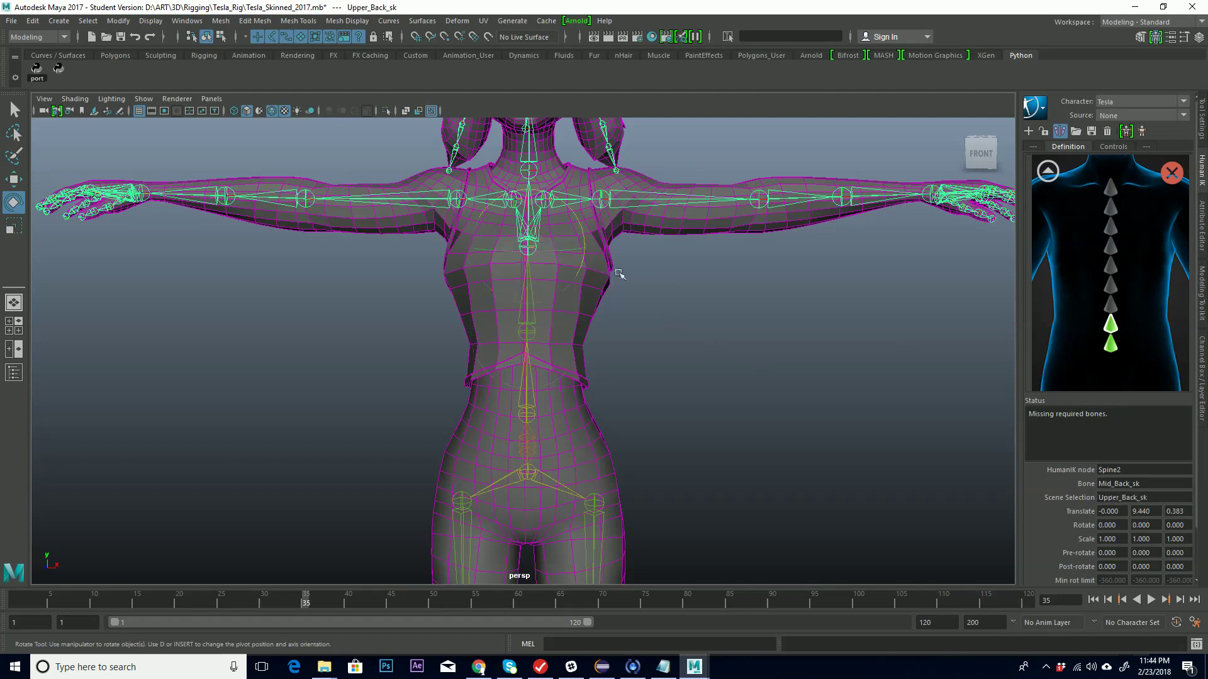
pyautogui.rightClick(1110, 307)
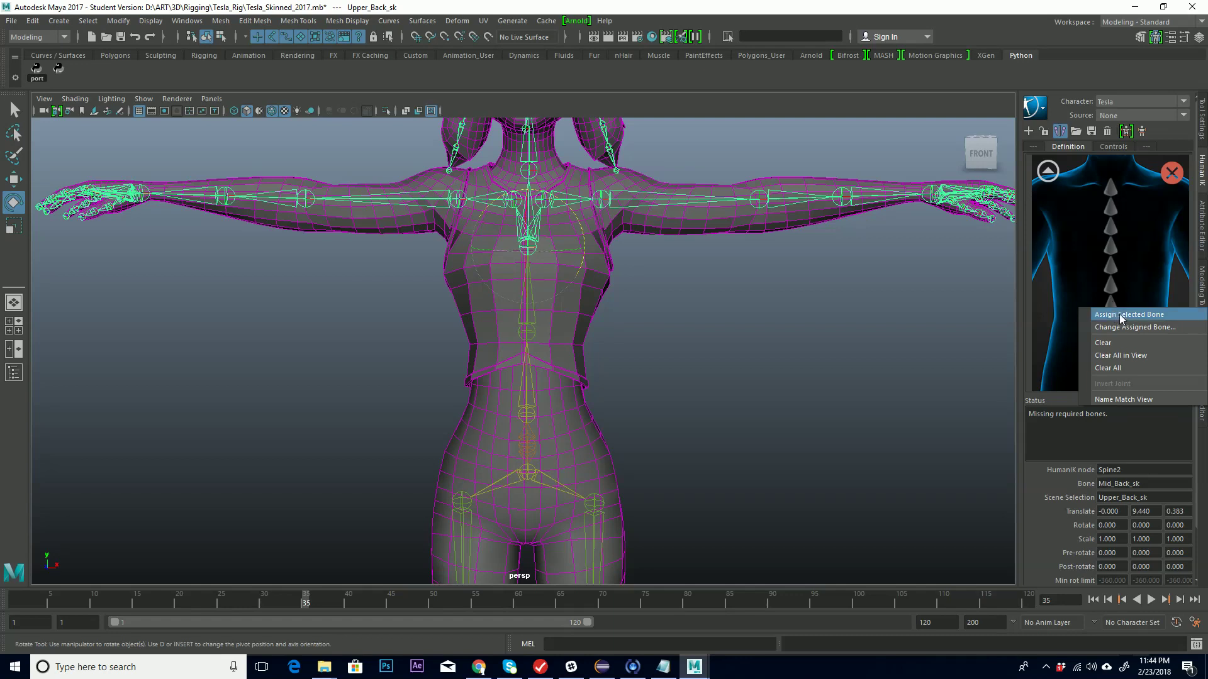
pyautogui.click(1121, 316)
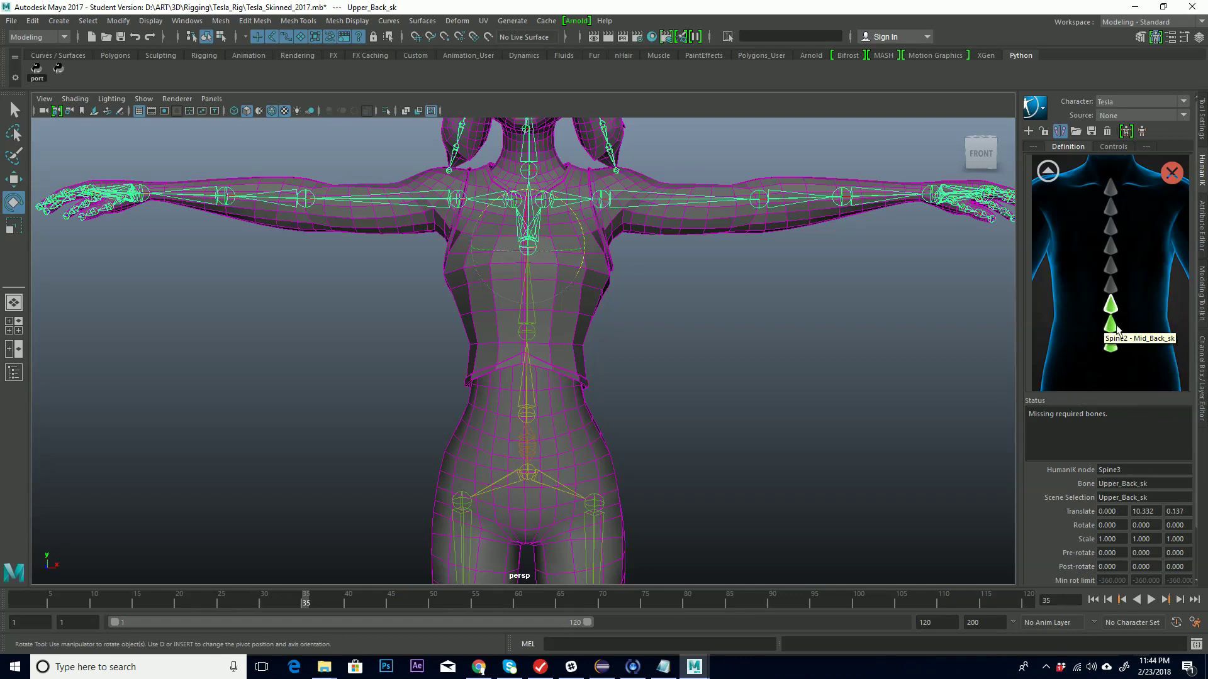
pyautogui.click(1048, 171)
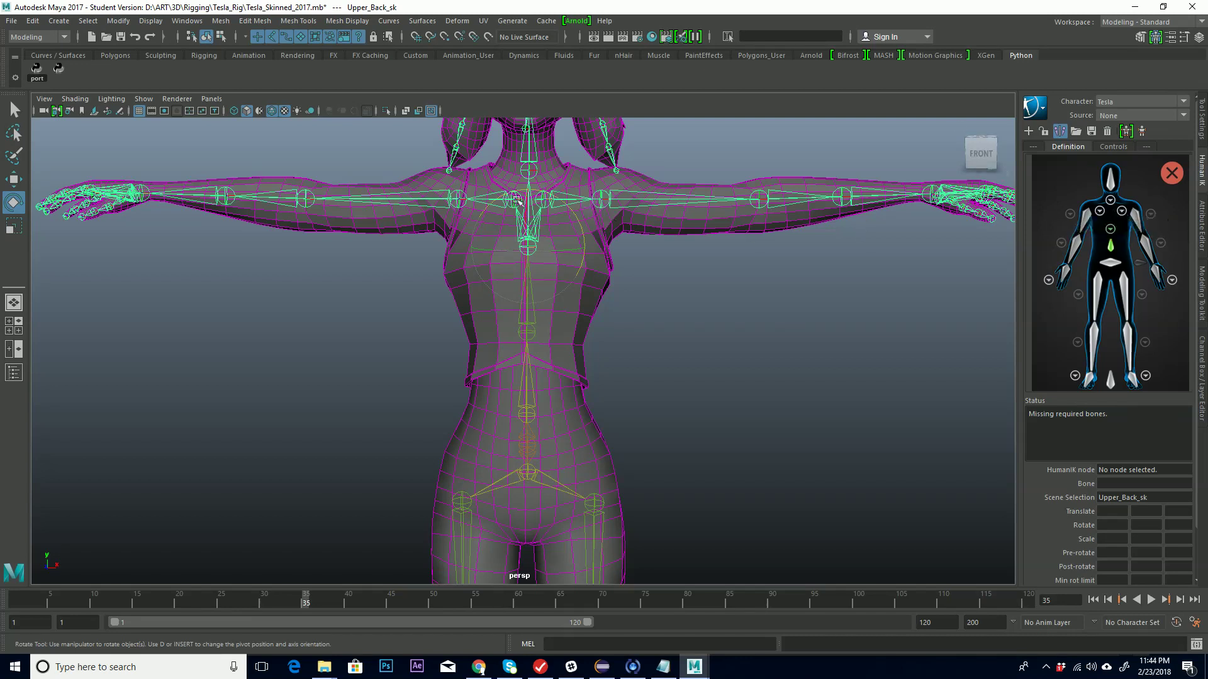
# Step: Map L_Clavicle_sk to LeftShoulder in the left shoulder close-up, then return to full body
pyautogui.click(1123, 212)
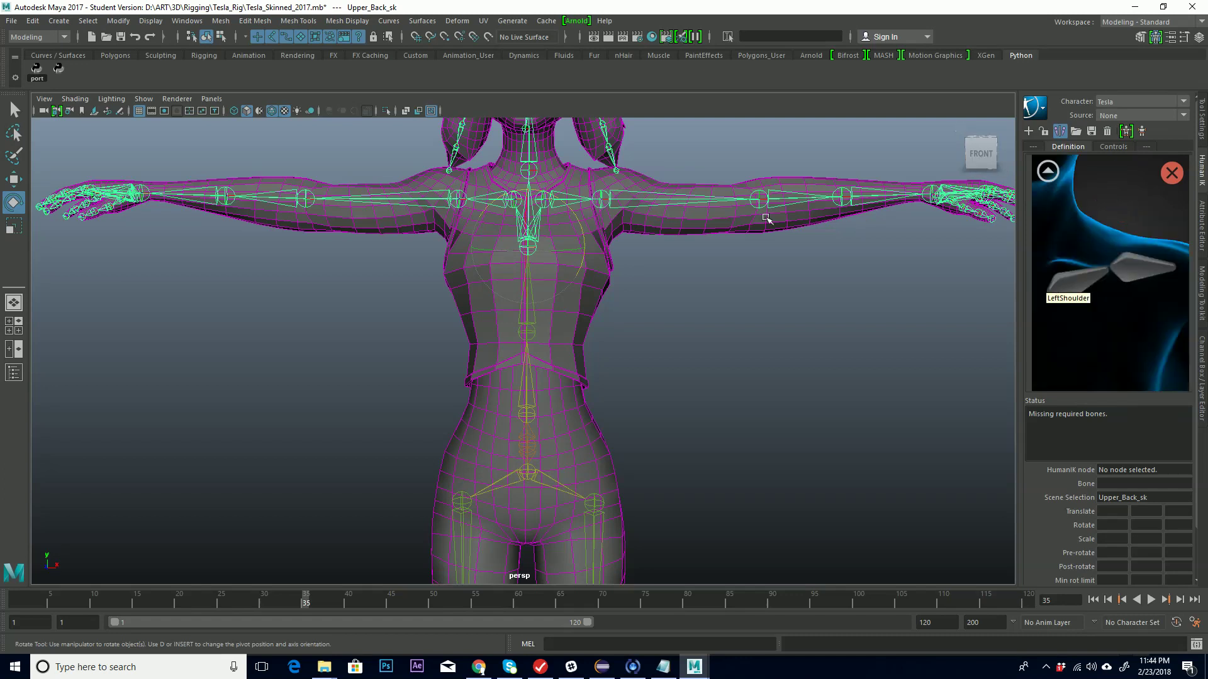
pyautogui.click(578, 199)
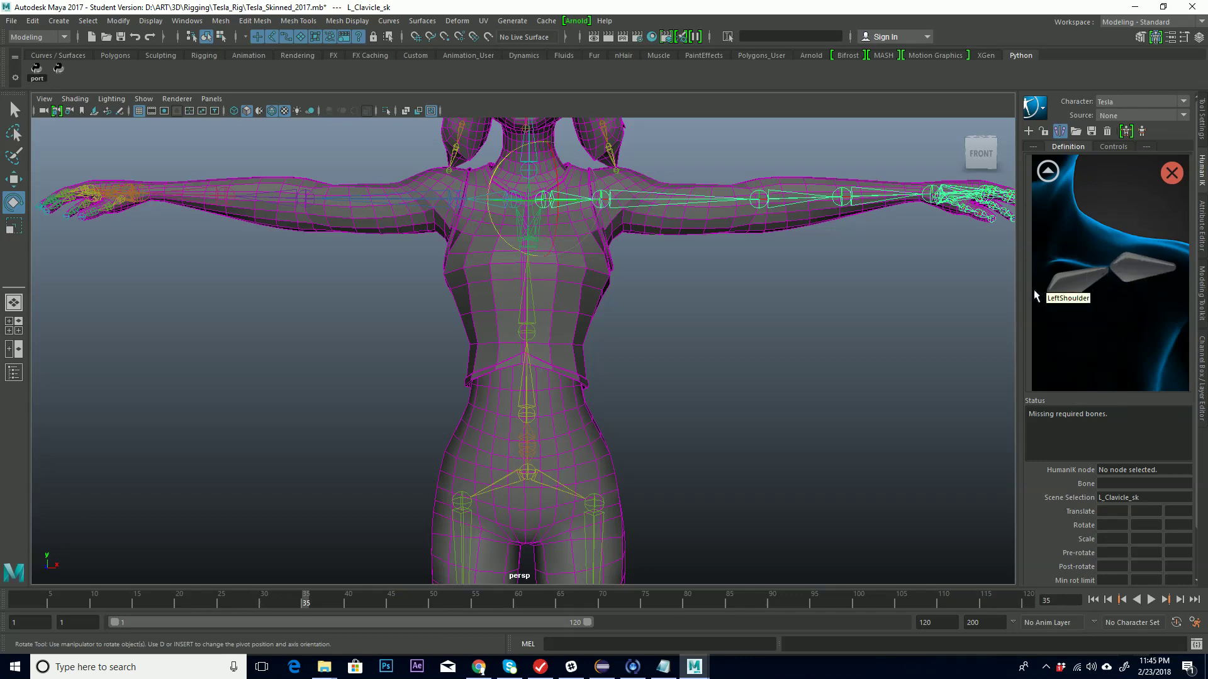
pyautogui.rightClick(1067, 281)
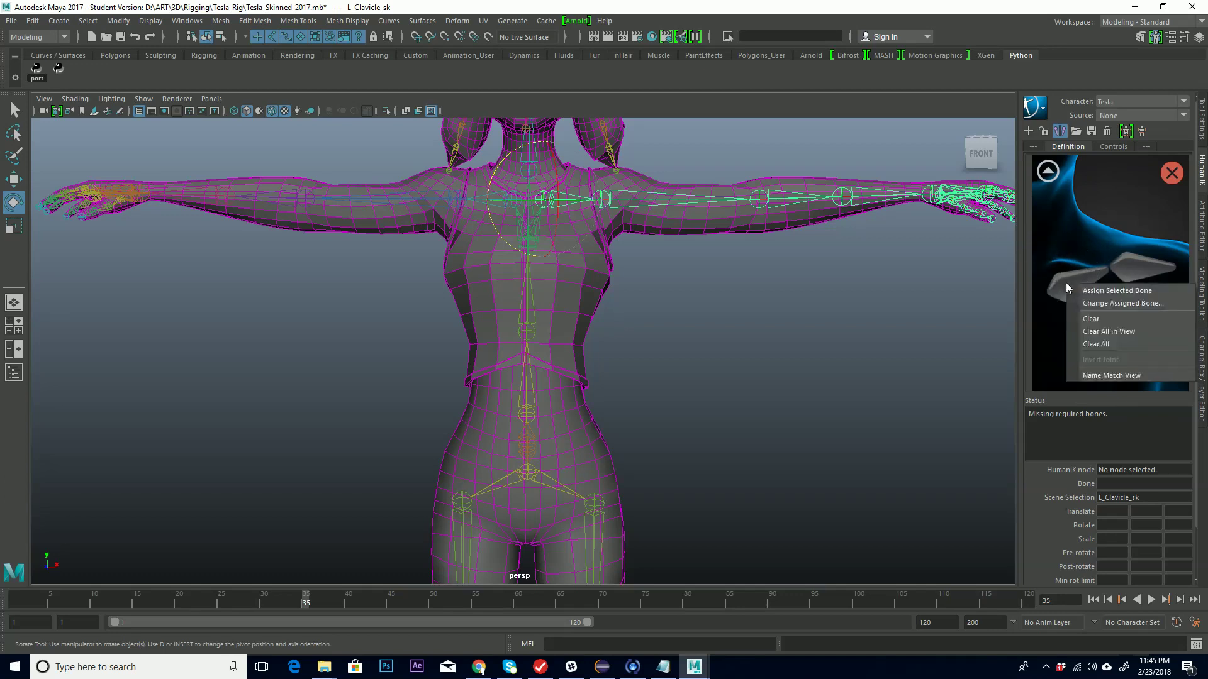
pyautogui.click(1112, 291)
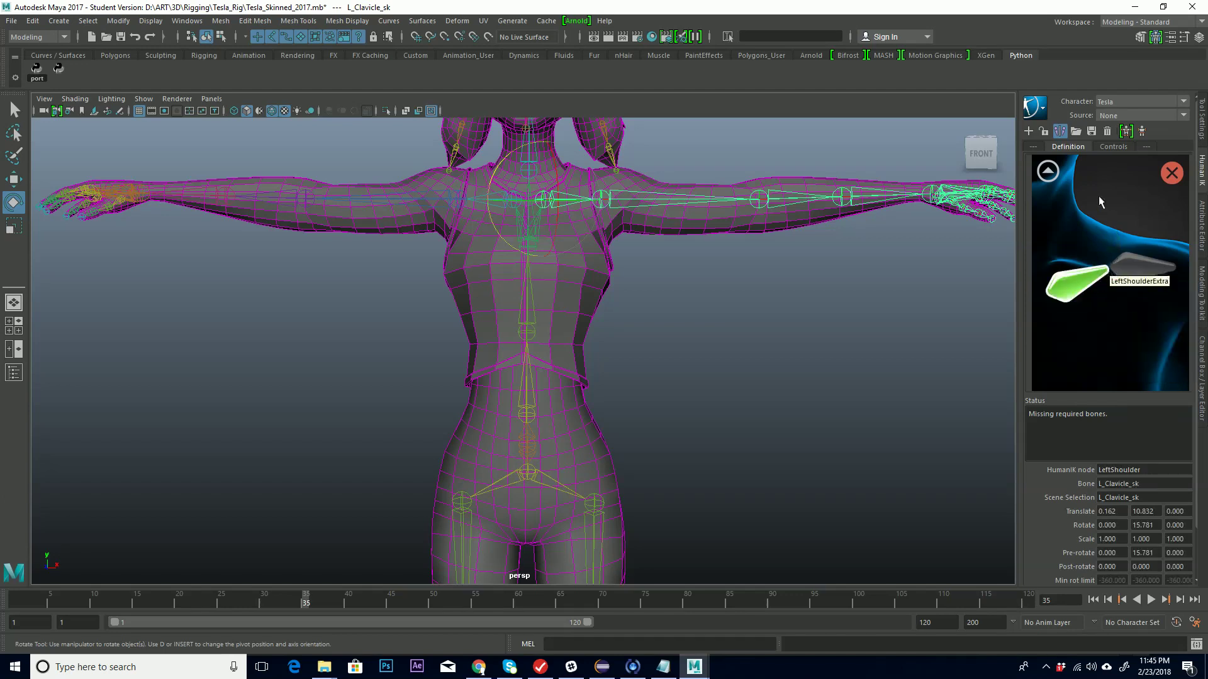
pyautogui.click(1048, 172)
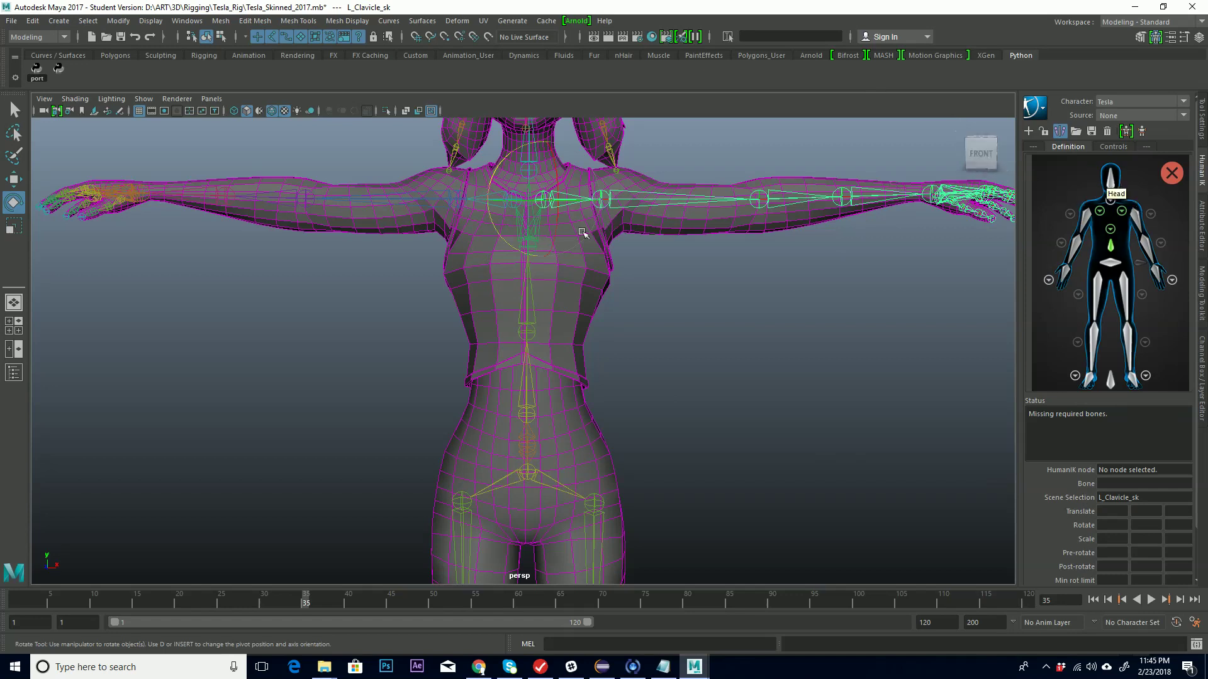
# Step: Map L_Shoulder_sk to the LeftArm slot and L_Elbow_sk to the LeftForeArm slot
pyautogui.click(638, 199)
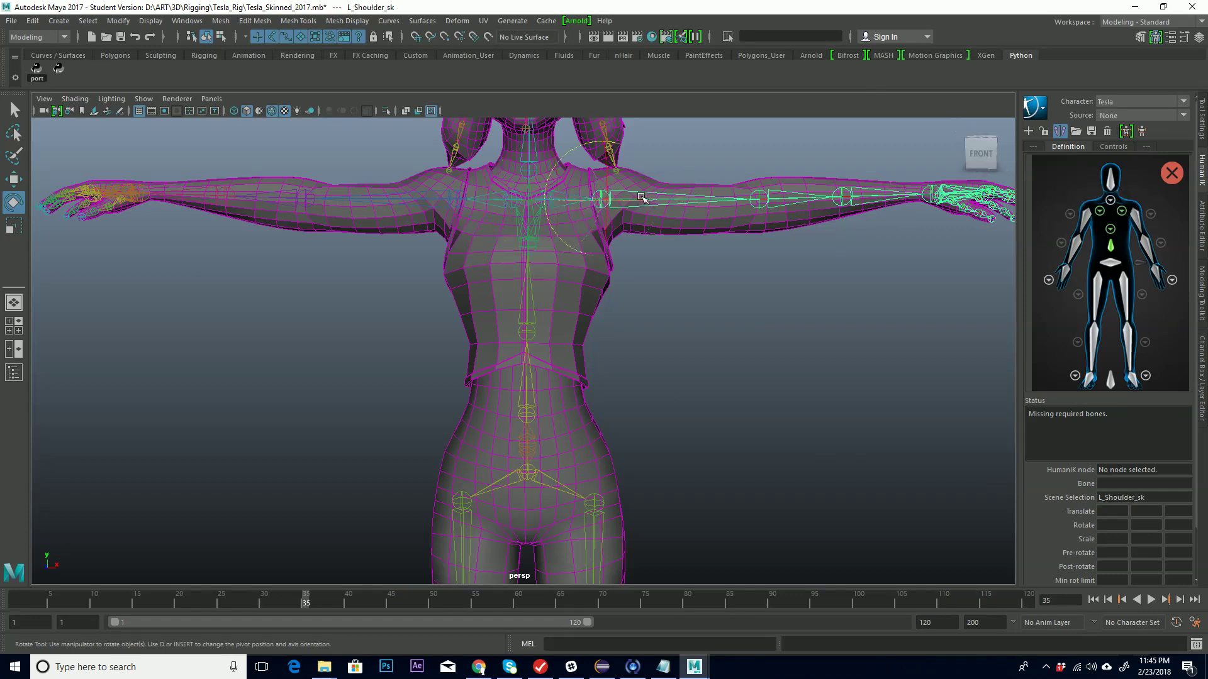
pyautogui.rightClick(1137, 224)
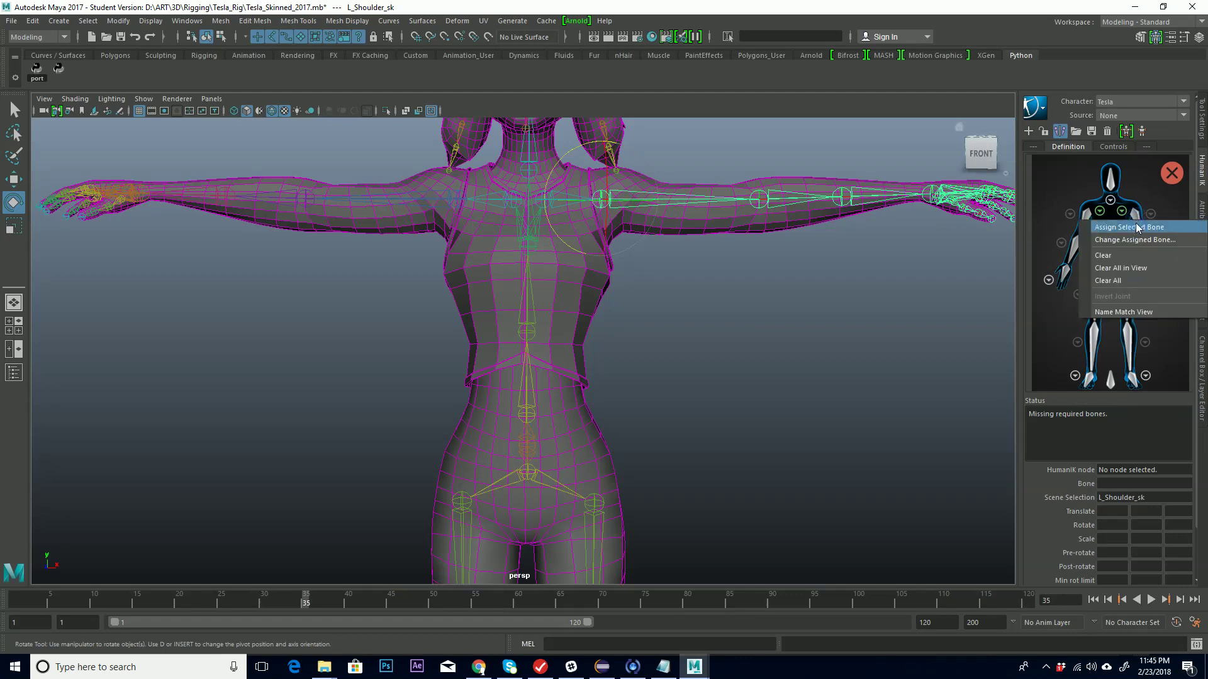
pyautogui.click(1138, 226)
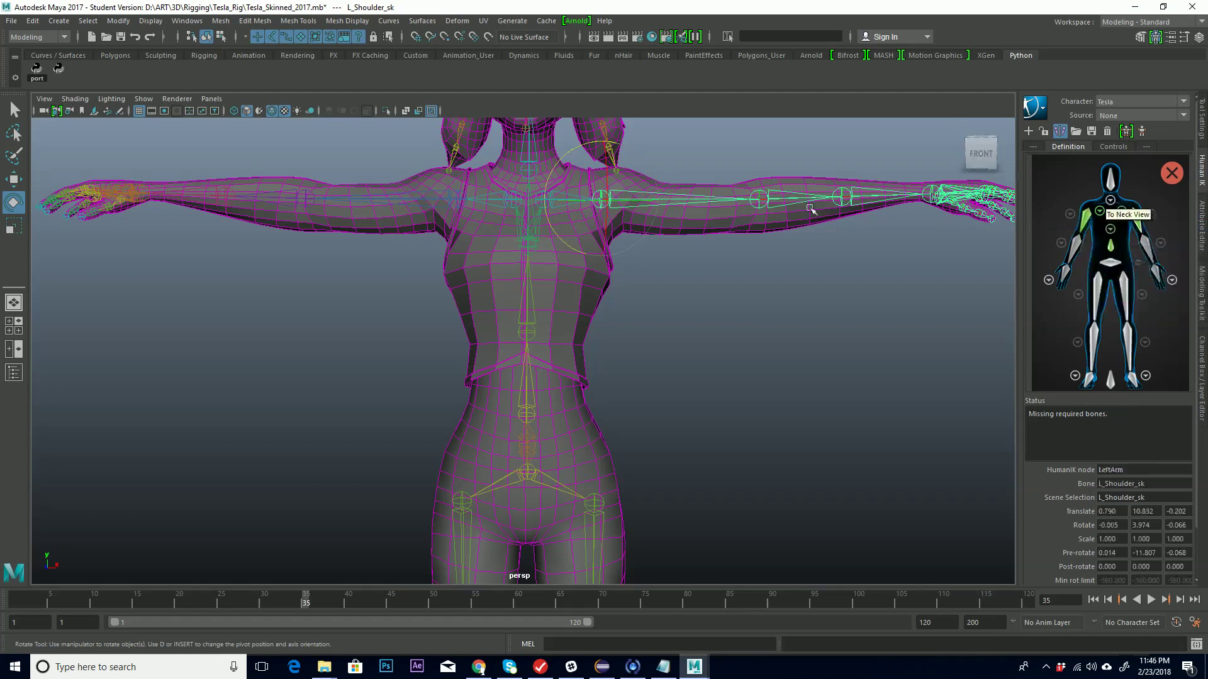
pyautogui.click(771, 201)
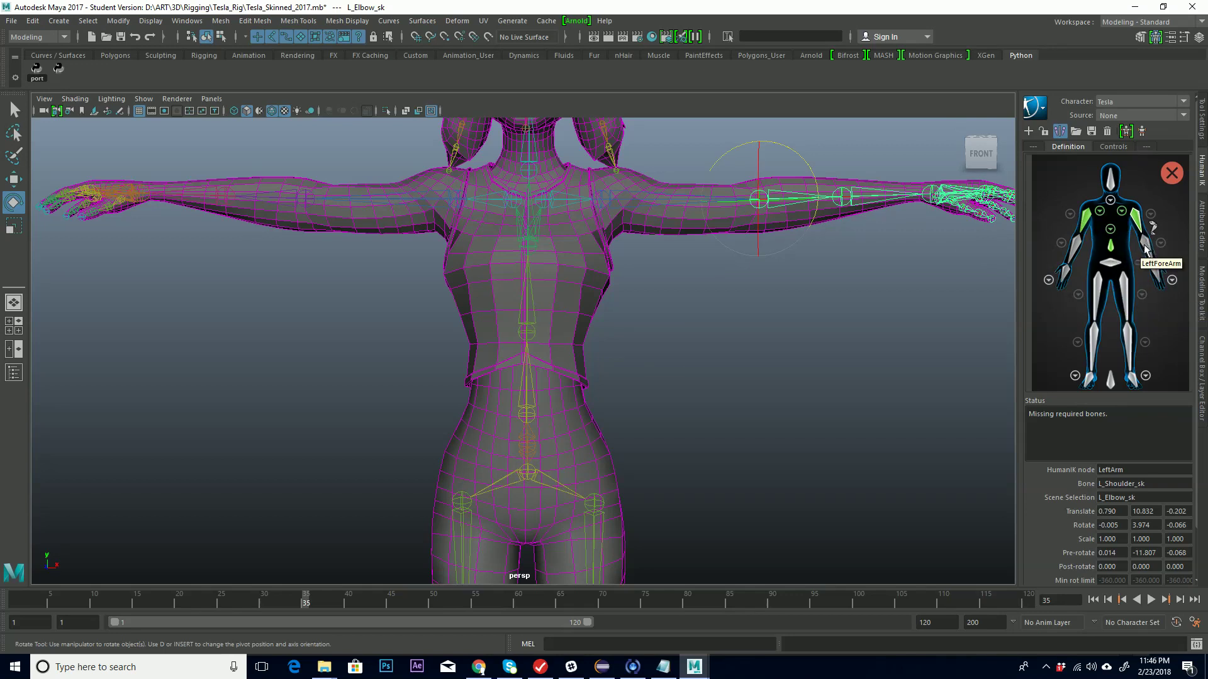
pyautogui.click(1143, 249)
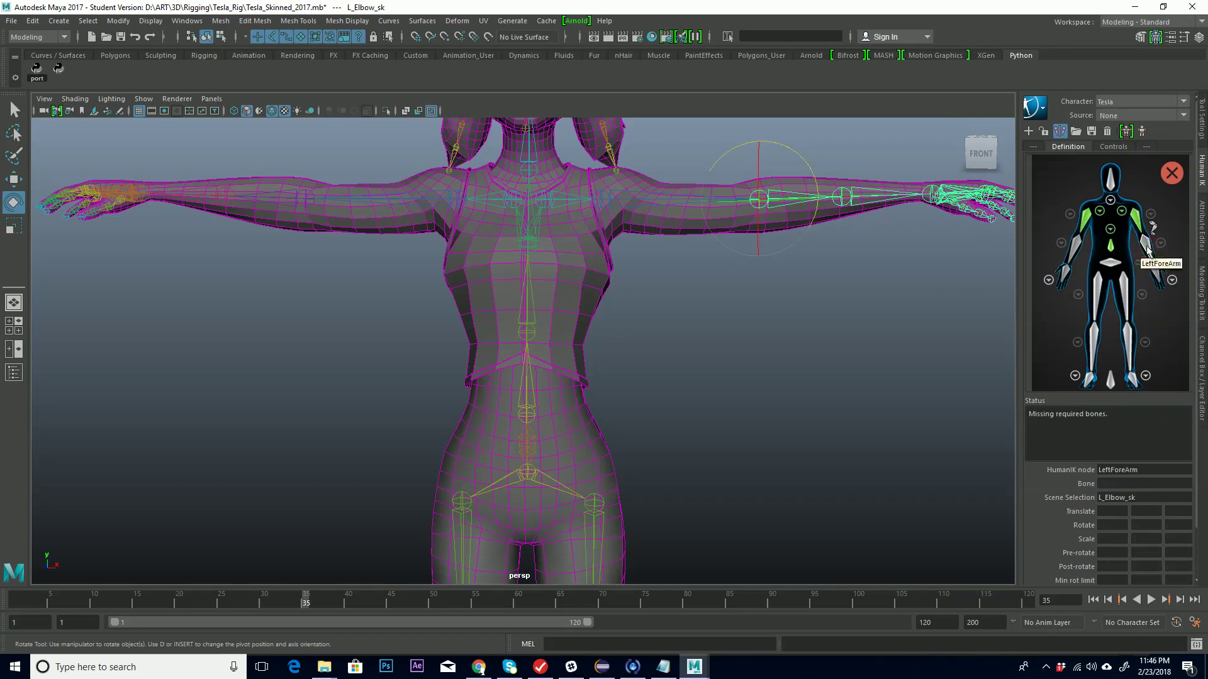
pyautogui.rightClick(1145, 250)
pyautogui.click(1129, 255)
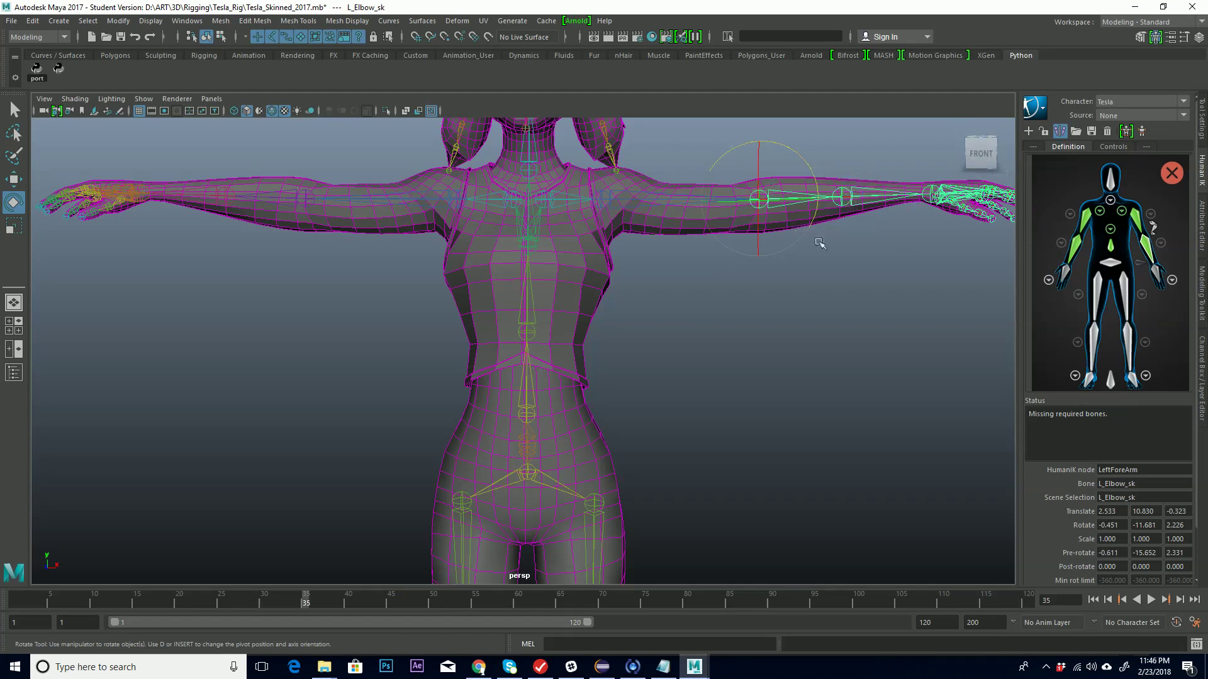
pyautogui.click(1160, 245)
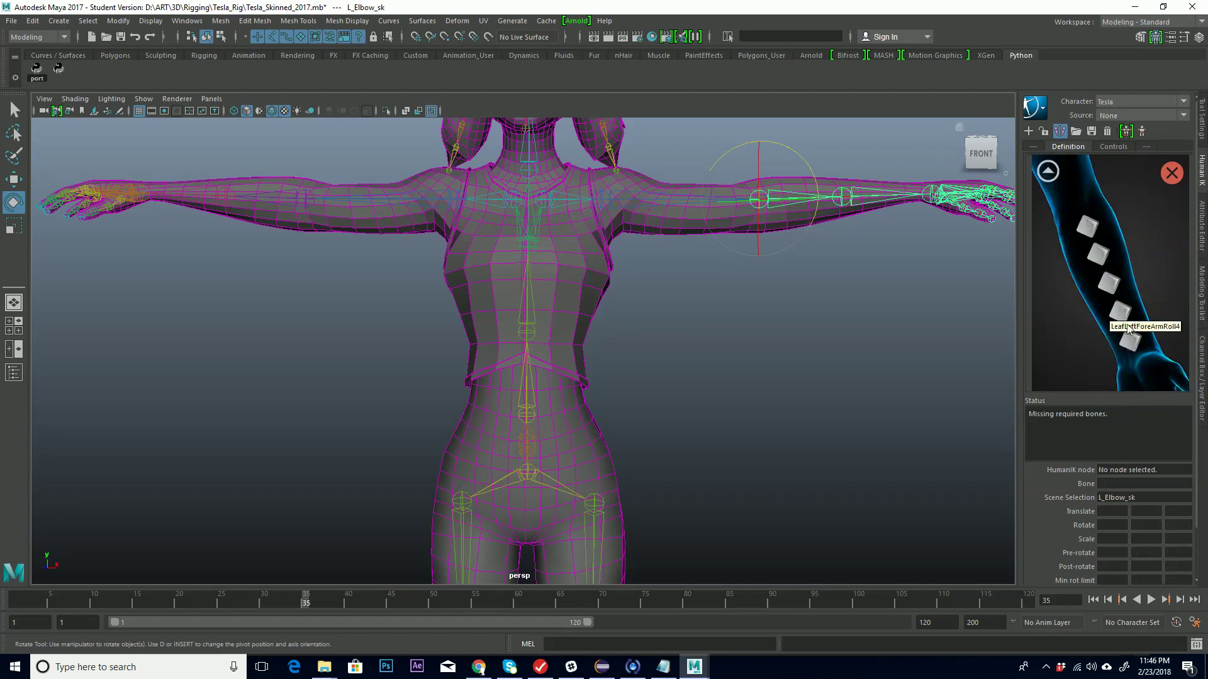
# Step: Map L_Forearm_sk to LeafLeftForeArmRoll1 and return to the full-body character map
pyautogui.click(843, 190)
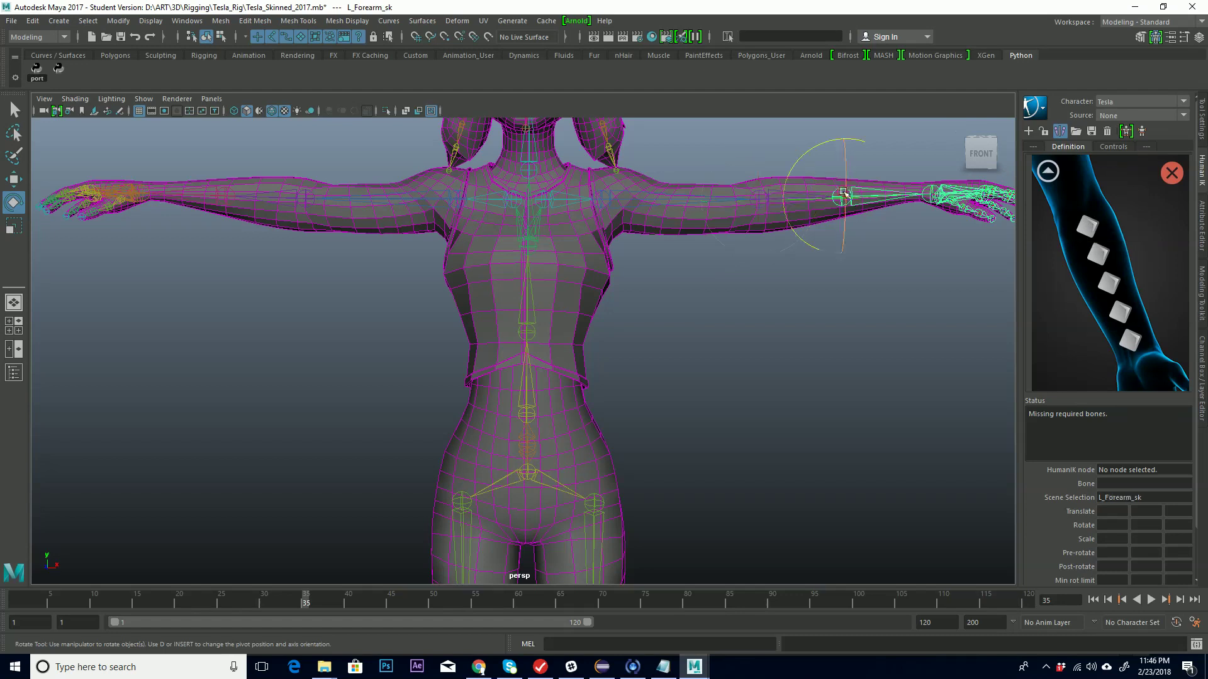
pyautogui.rightClick(1087, 228)
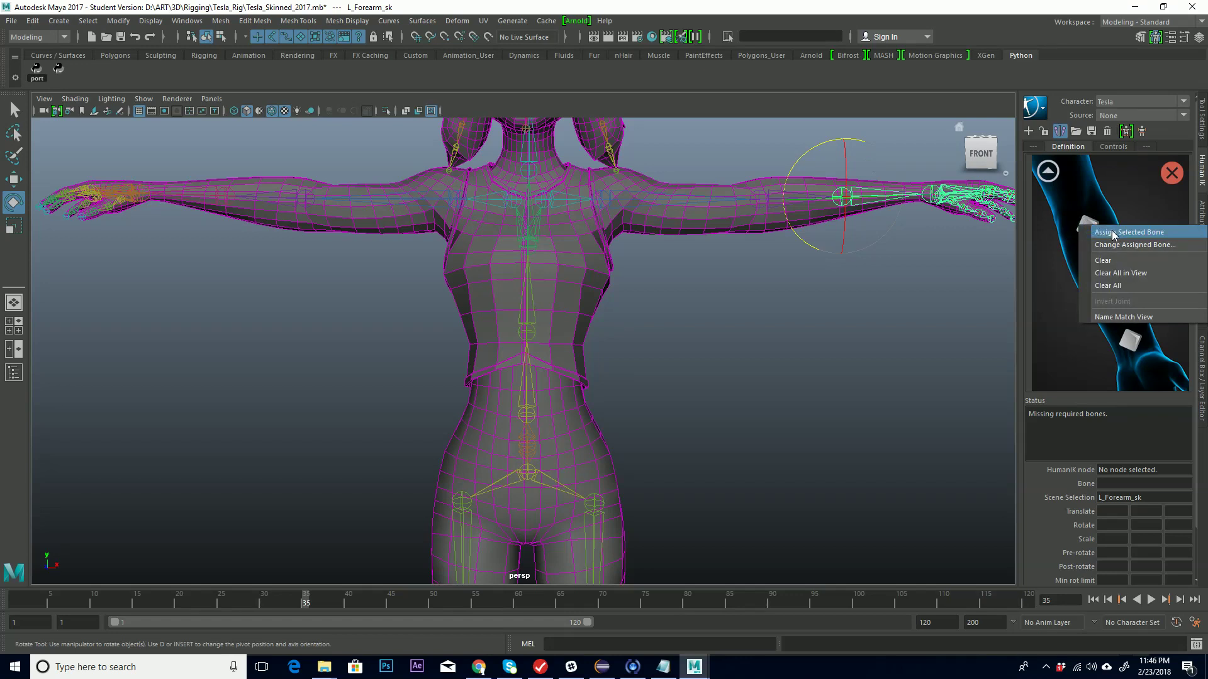
pyautogui.click(1112, 232)
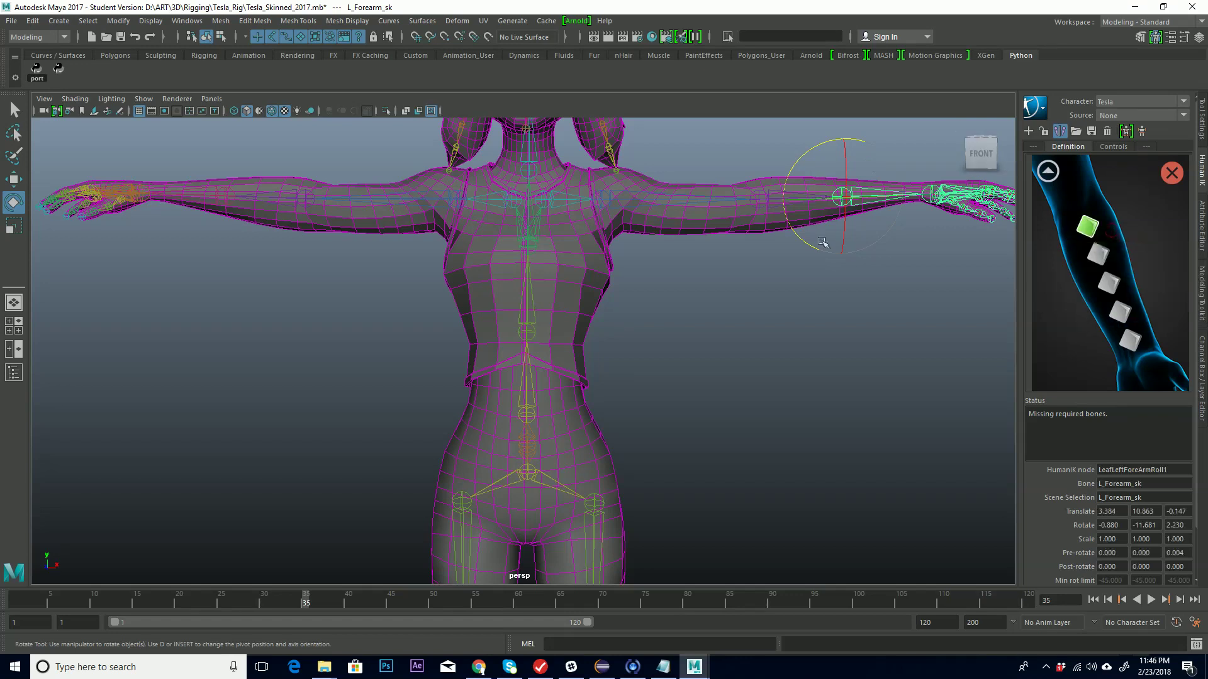
pyautogui.click(1048, 173)
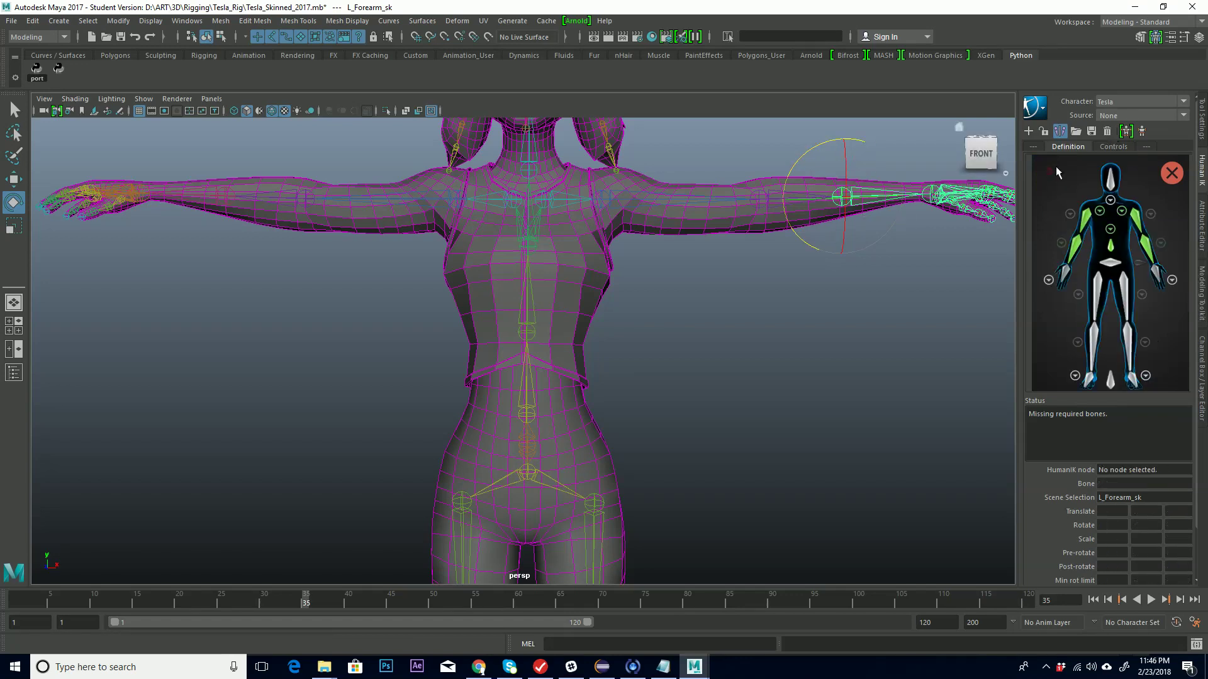
pyautogui.click(605, 201)
pyautogui.moveTo(607, 179)
pyautogui.mouseDown()
pyautogui.moveTo(609, 225)
pyautogui.moveTo(614, 187)
pyautogui.mouseUp()
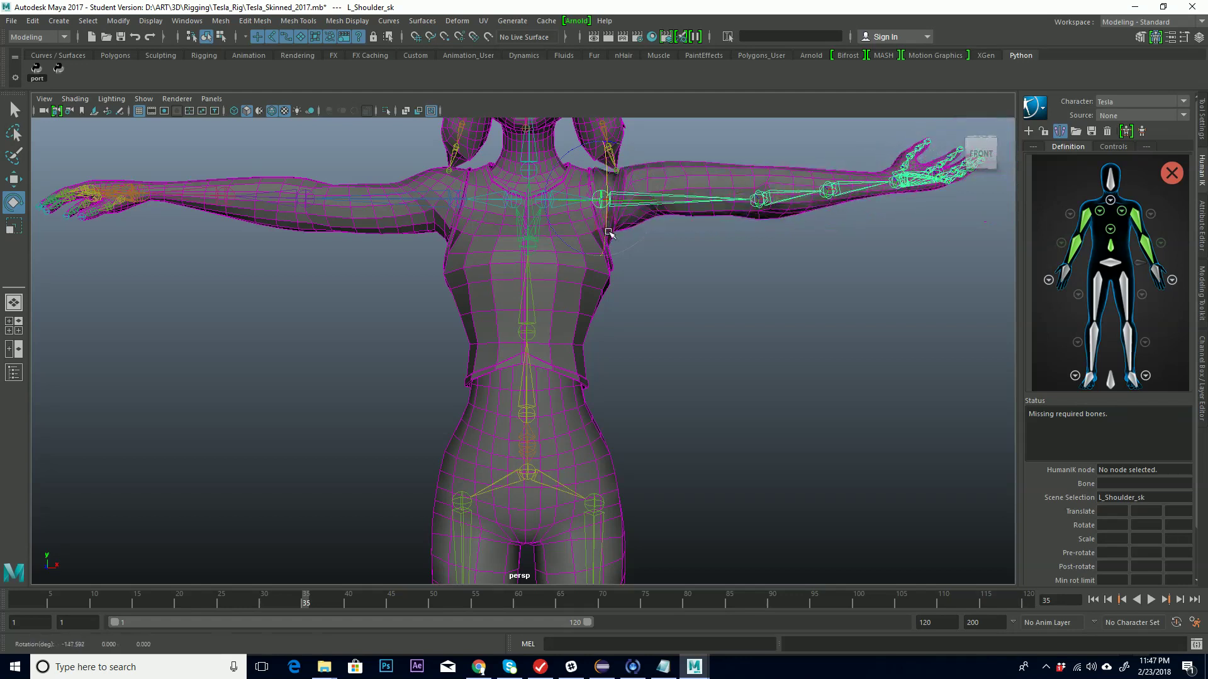
pyautogui.moveTo(609, 233); pyautogui.dragTo(628, 215)
pyautogui.hotkey('ctrl', 'z')
pyautogui.hotkey('ctrl', 'z')
pyautogui.hotkey('ctrl', 'z')
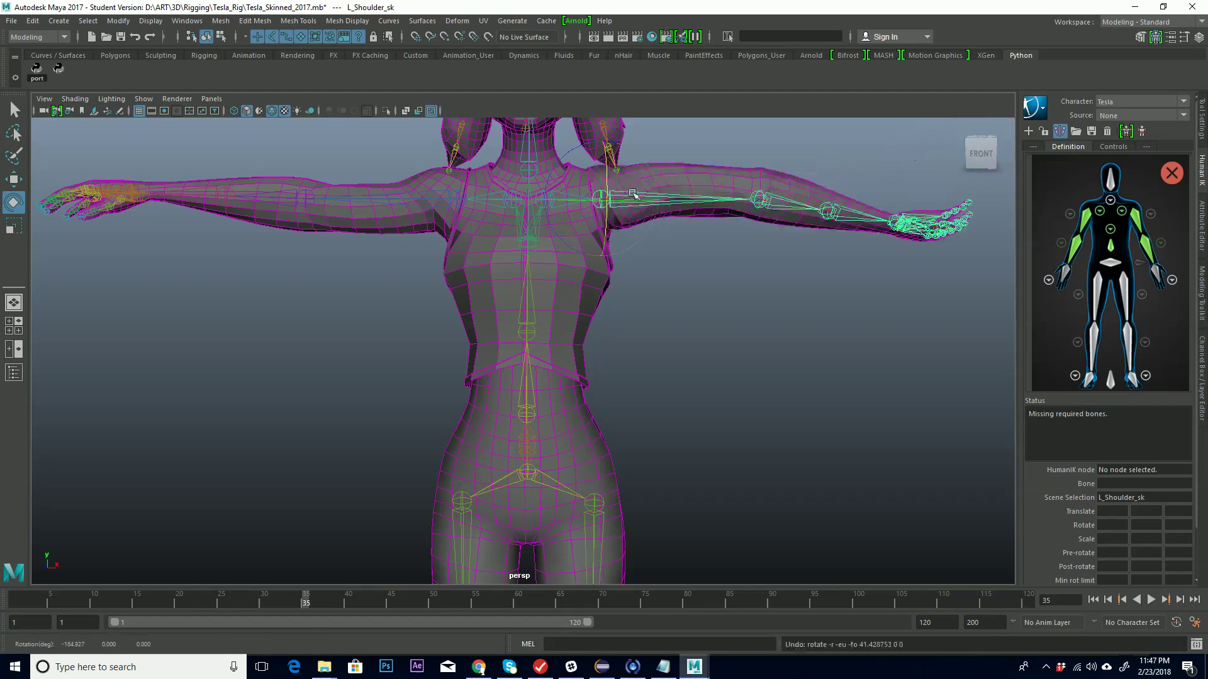
pyautogui.hotkey('ctrl', 'z')
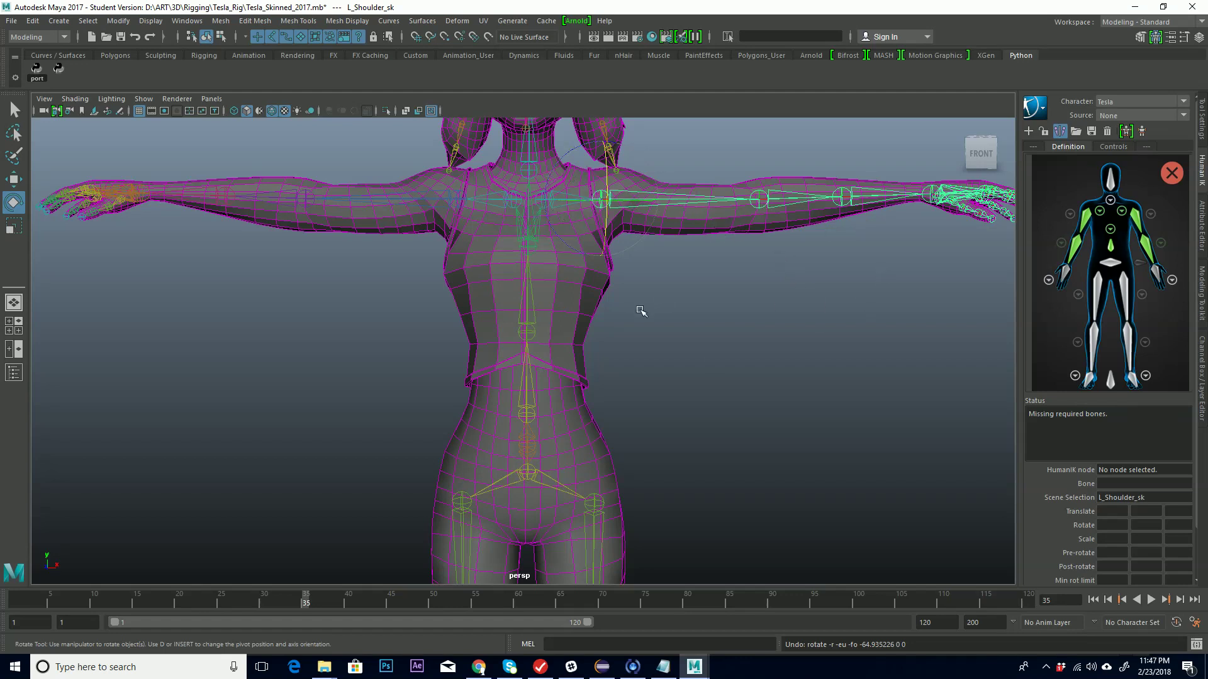
pyautogui.keyDown('alt'); pyautogui.moveTo(803, 313); pyautogui.dragTo(617, 331, button='middle'); pyautogui.keyUp('alt')
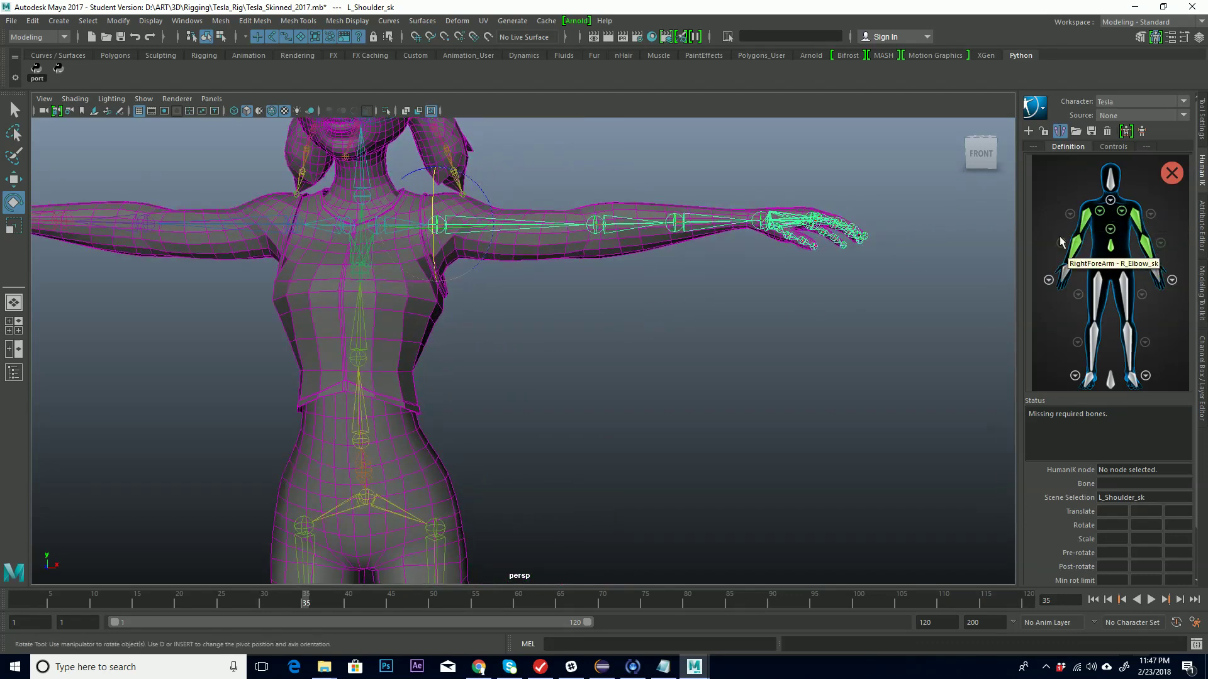
pyautogui.scroll(3, 755, 241)
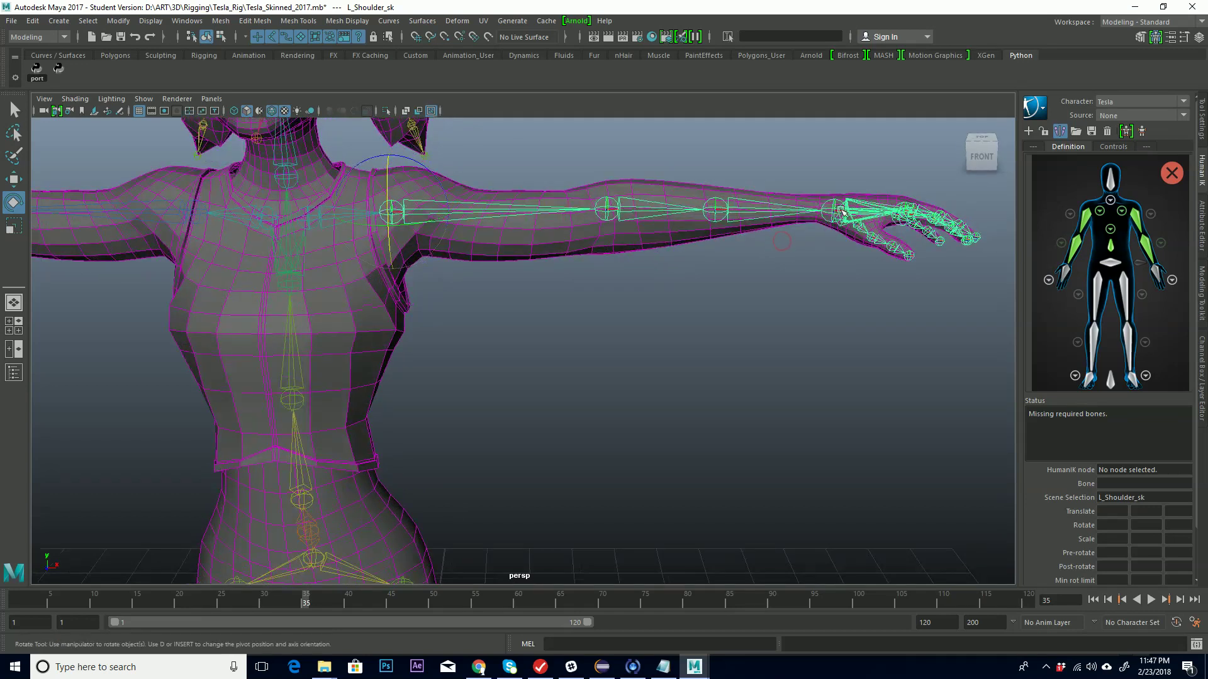
# Step: Assign the L_Wrist_sk joint to the Tesla definition's LeftHand node
pyautogui.click(835, 202)
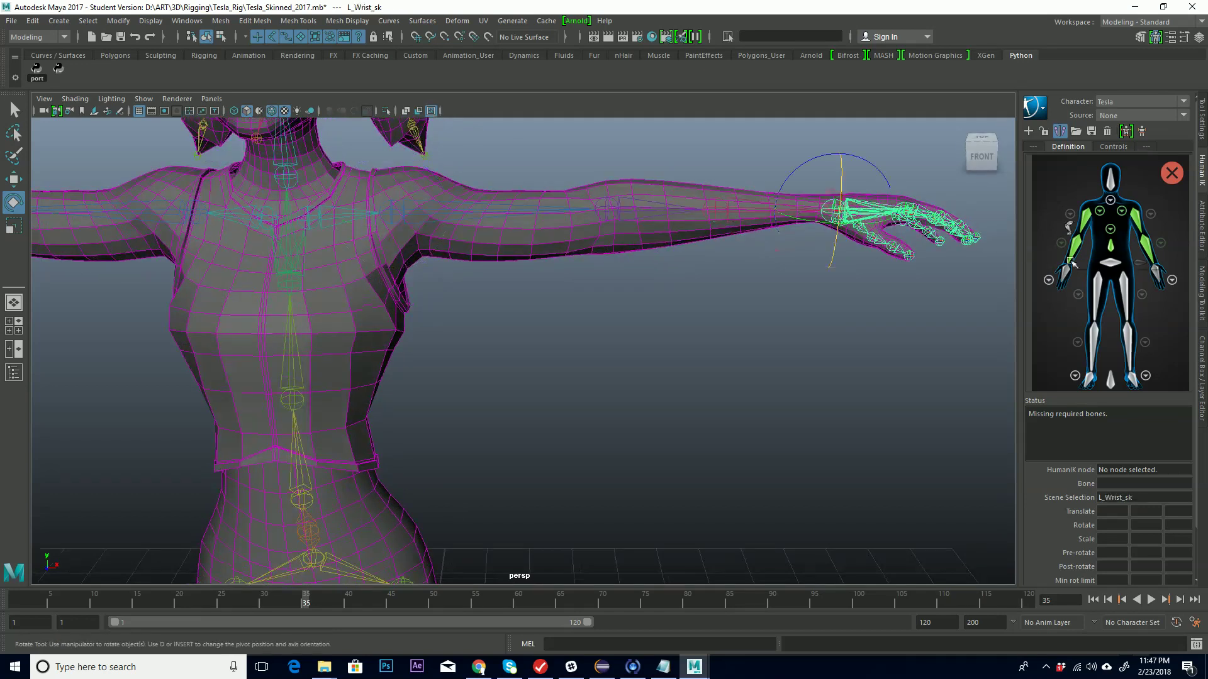
pyautogui.click(1157, 270)
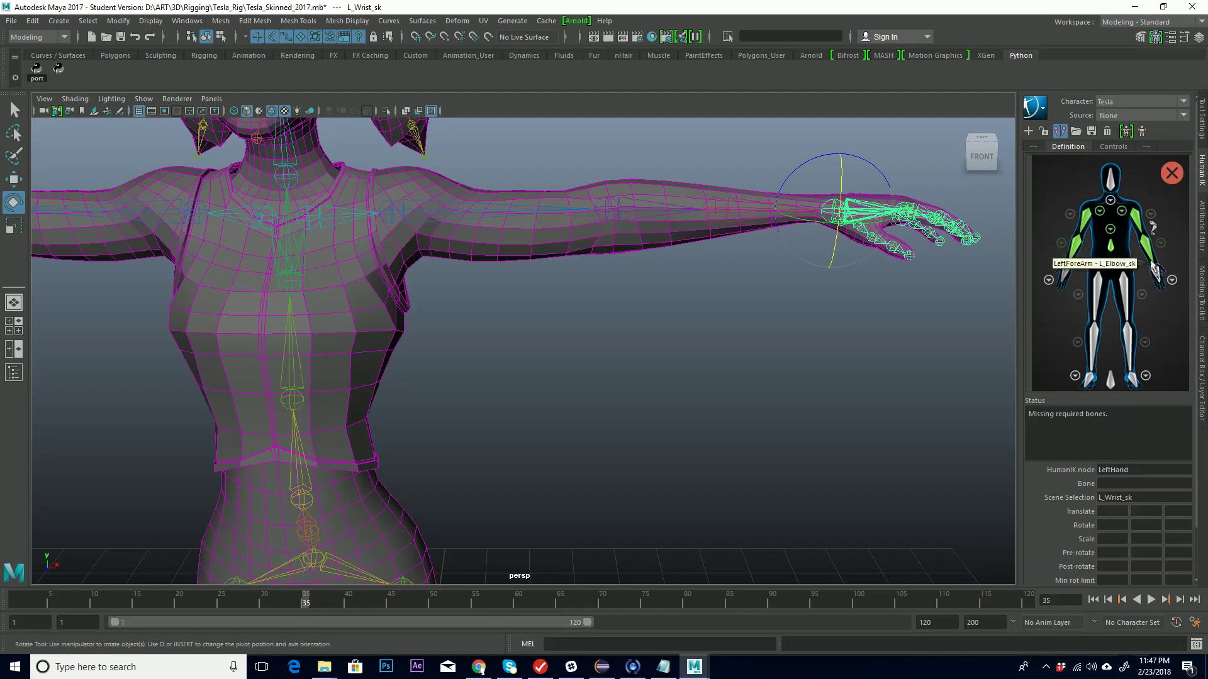
pyautogui.rightClick(1156, 277)
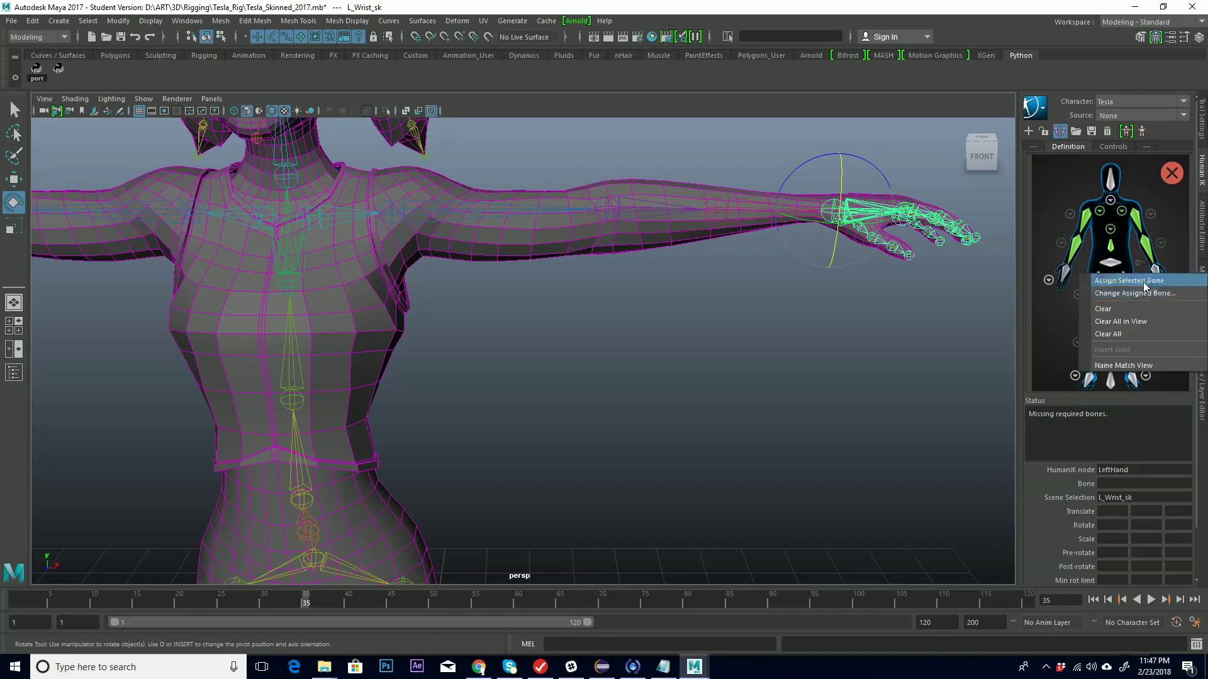
pyautogui.click(1141, 281)
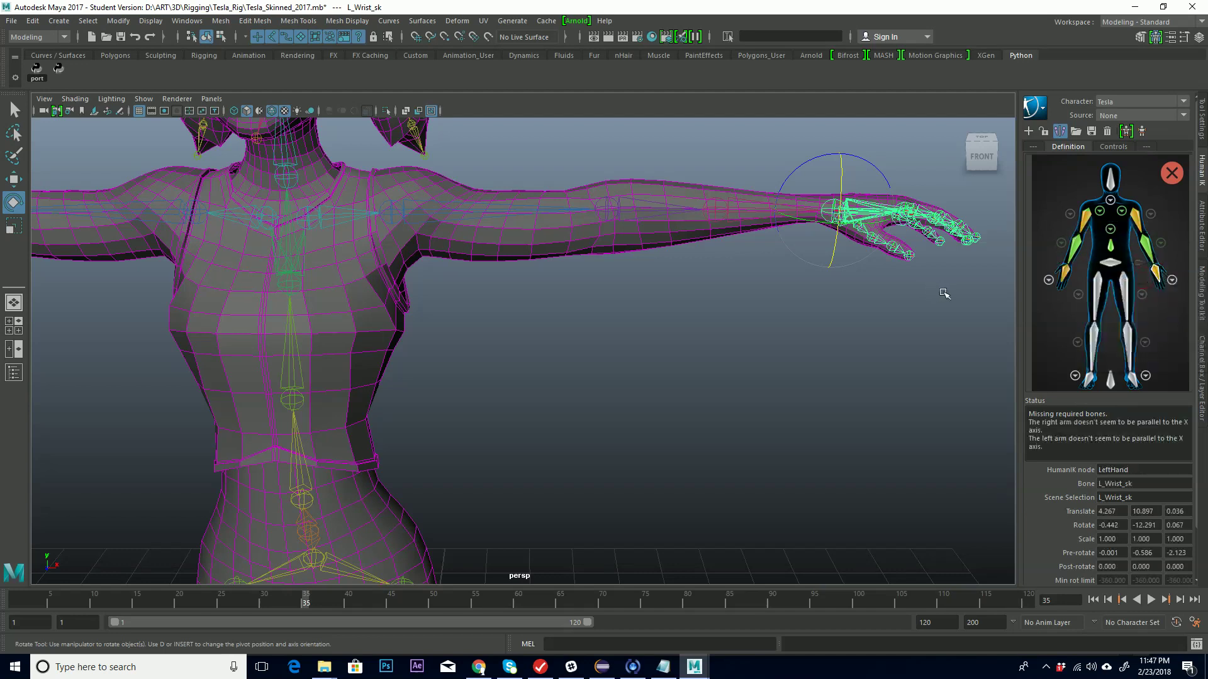
pyautogui.keyDown('alt'); pyautogui.moveTo(943, 318); pyautogui.dragTo(914, 264, button='middle'); pyautogui.keyUp('alt')
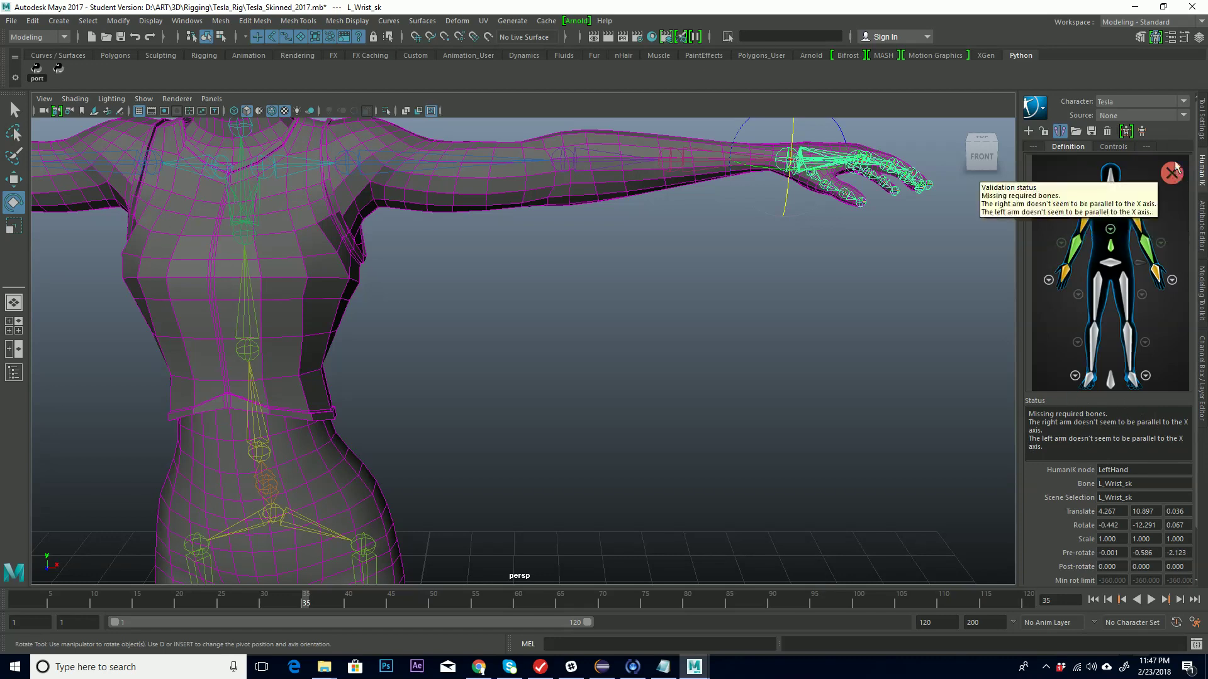
pyautogui.moveTo(1174, 178)
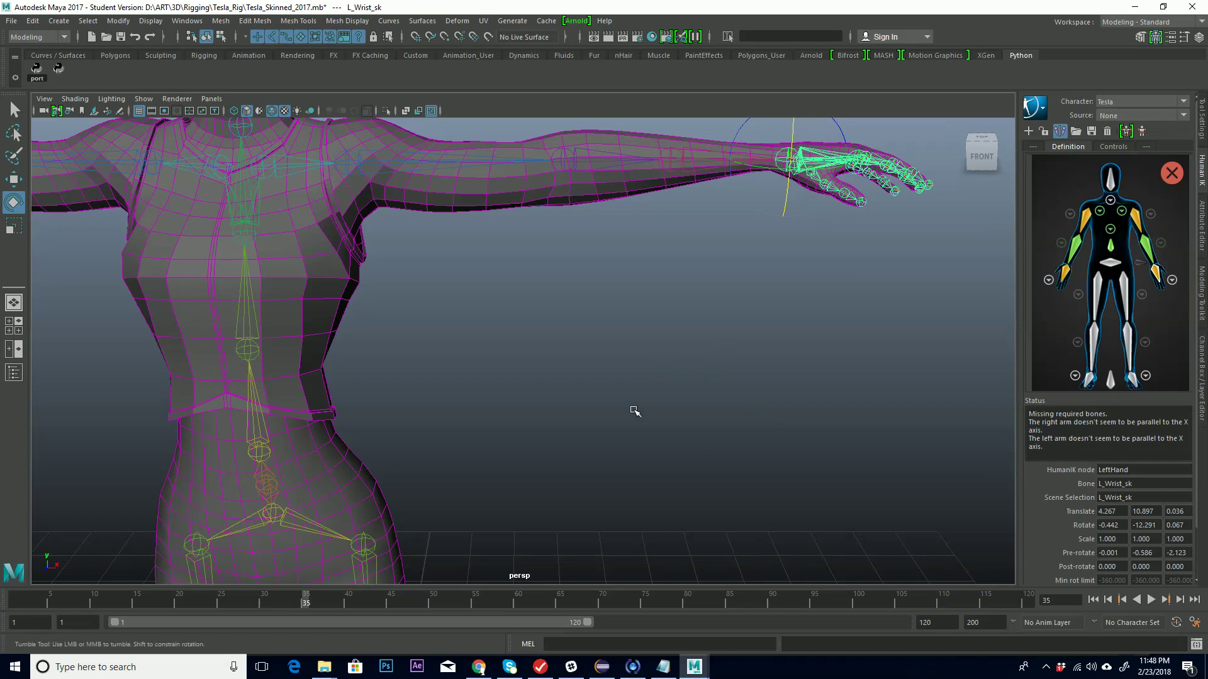
pyautogui.keyDown('alt'); pyautogui.moveTo(636, 412); pyautogui.dragTo(661, 466); pyautogui.keyUp('alt')
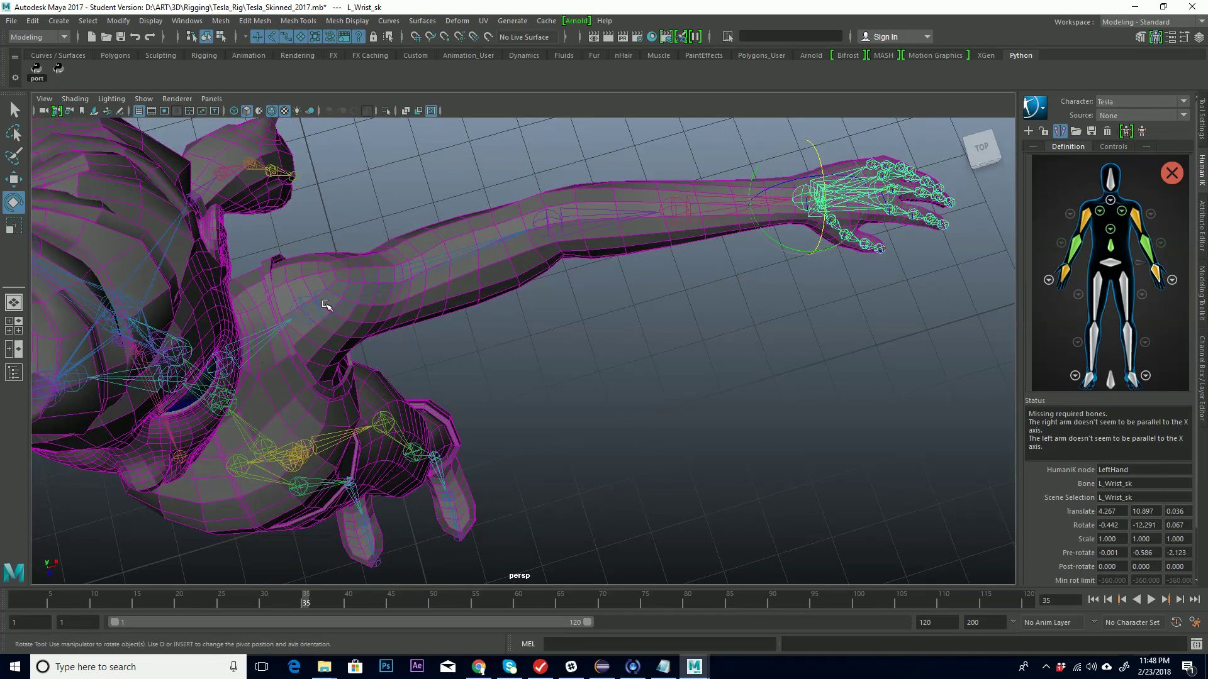
pyautogui.click(310, 316)
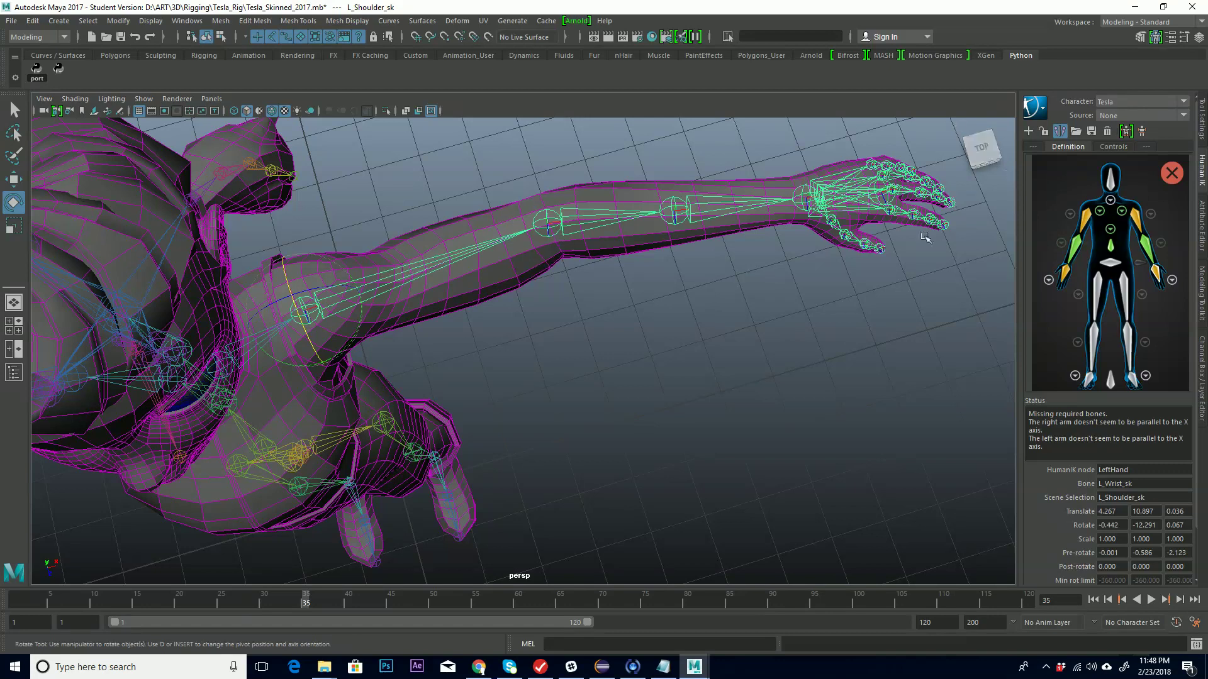
pyautogui.keyDown('alt'); pyautogui.moveTo(720, 342); pyautogui.dragTo(249, 223); pyautogui.keyUp('alt')
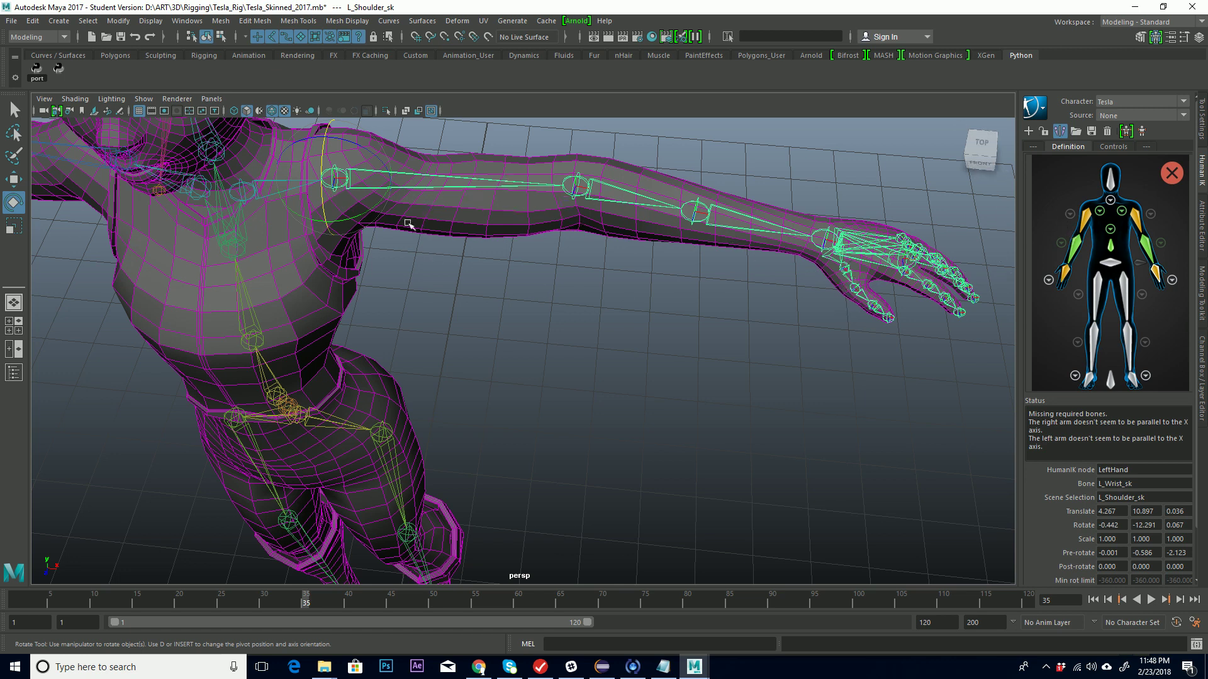
pyautogui.keyDown('alt'); pyautogui.moveTo(644, 280); pyautogui.dragTo(495, 341, button='right'); pyautogui.keyUp('alt')
pyautogui.keyDown('alt'); pyautogui.moveTo(591, 387); pyautogui.dragTo(572, 371); pyautogui.keyUp('alt')
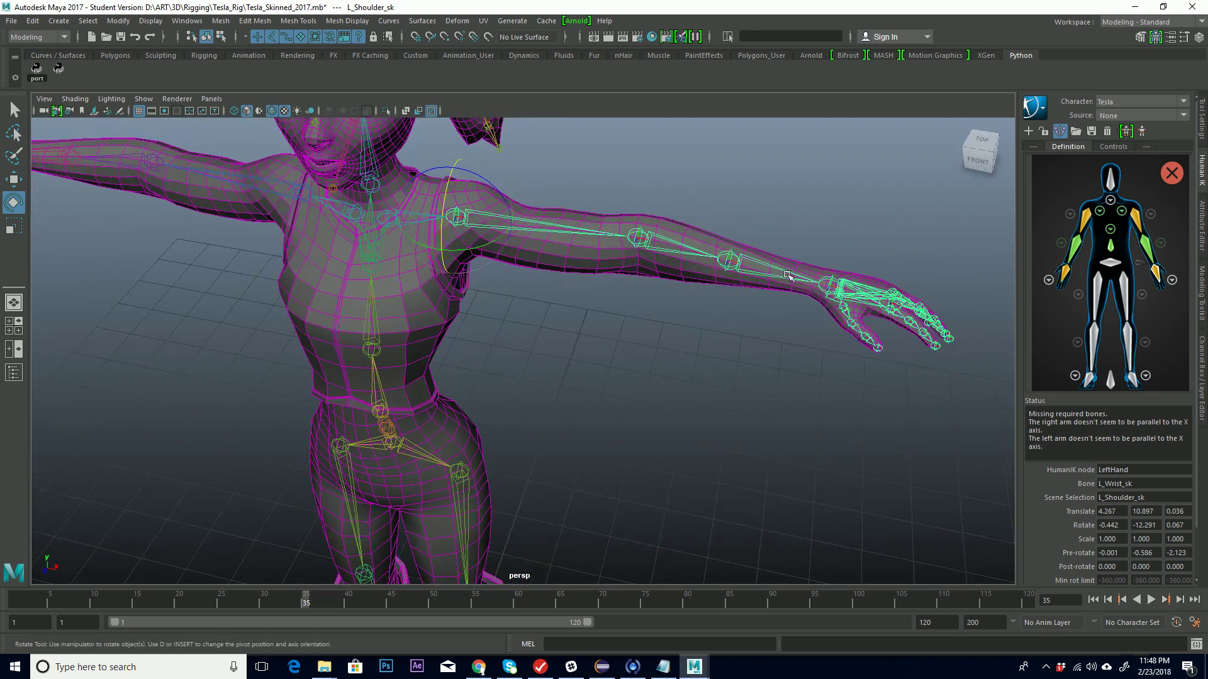
pyautogui.keyDown('alt'); pyautogui.moveTo(788, 276); pyautogui.dragTo(815, 331); pyautogui.keyUp('alt')
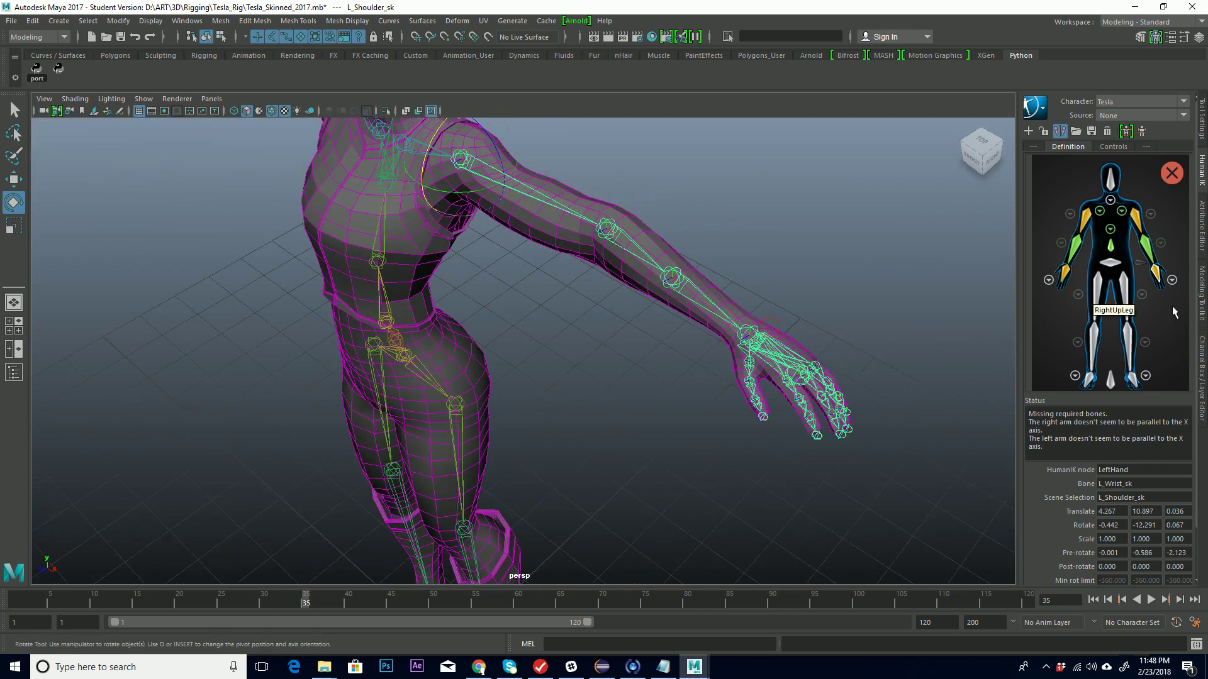
# Step: In the hand view, map L_Thumb_Cup_sk, L_Thumb_Knuckle_sk and L_Thumb_Tip_sk to LeftHandThumb1–3
pyautogui.click(1172, 280)
pyautogui.keyDown('alt'); pyautogui.moveTo(920, 264); pyautogui.dragTo(806, 348); pyautogui.keyUp('alt')
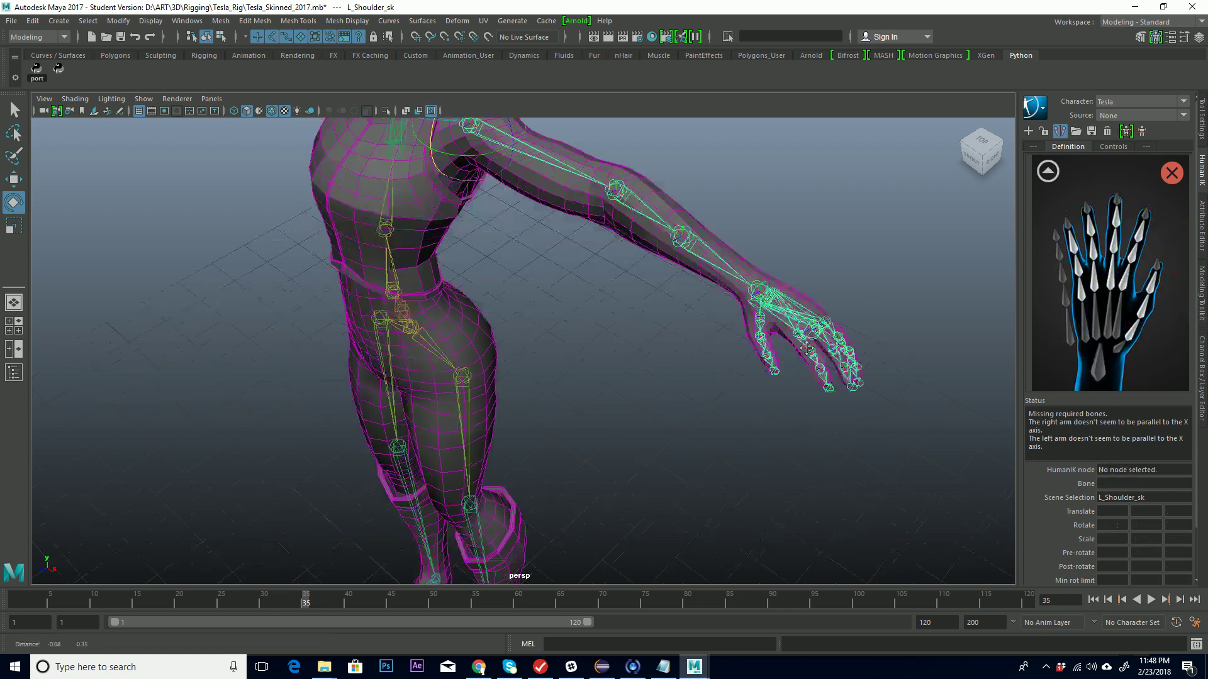
pyautogui.keyDown('alt'); pyautogui.moveTo(807, 348); pyautogui.dragTo(929, 284, button='right'); pyautogui.keyUp('alt')
pyautogui.click(899, 279)
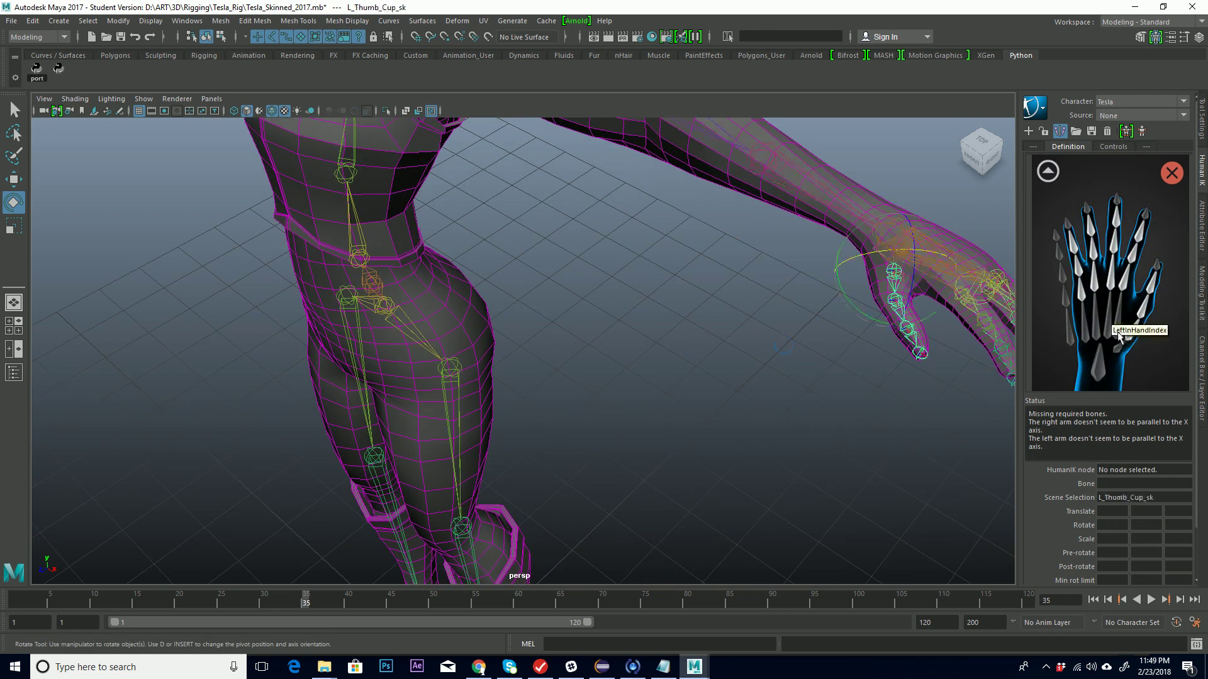
pyautogui.rightClick(1132, 340)
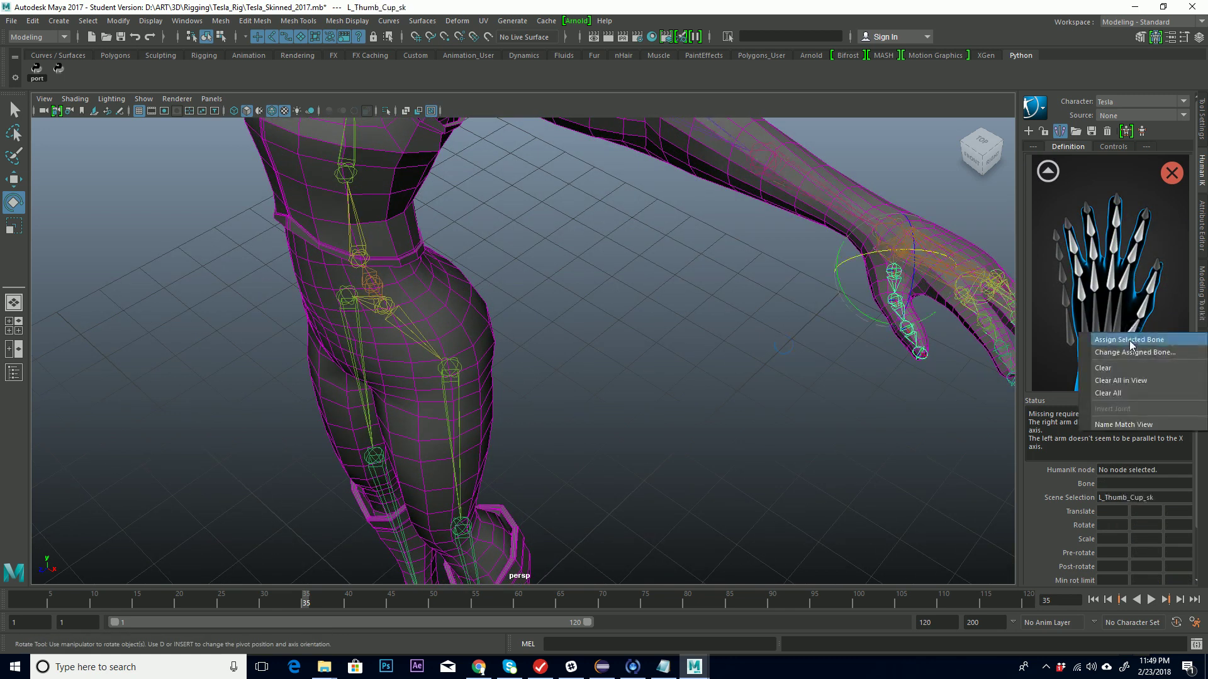
pyautogui.click(1130, 340)
pyautogui.click(902, 308)
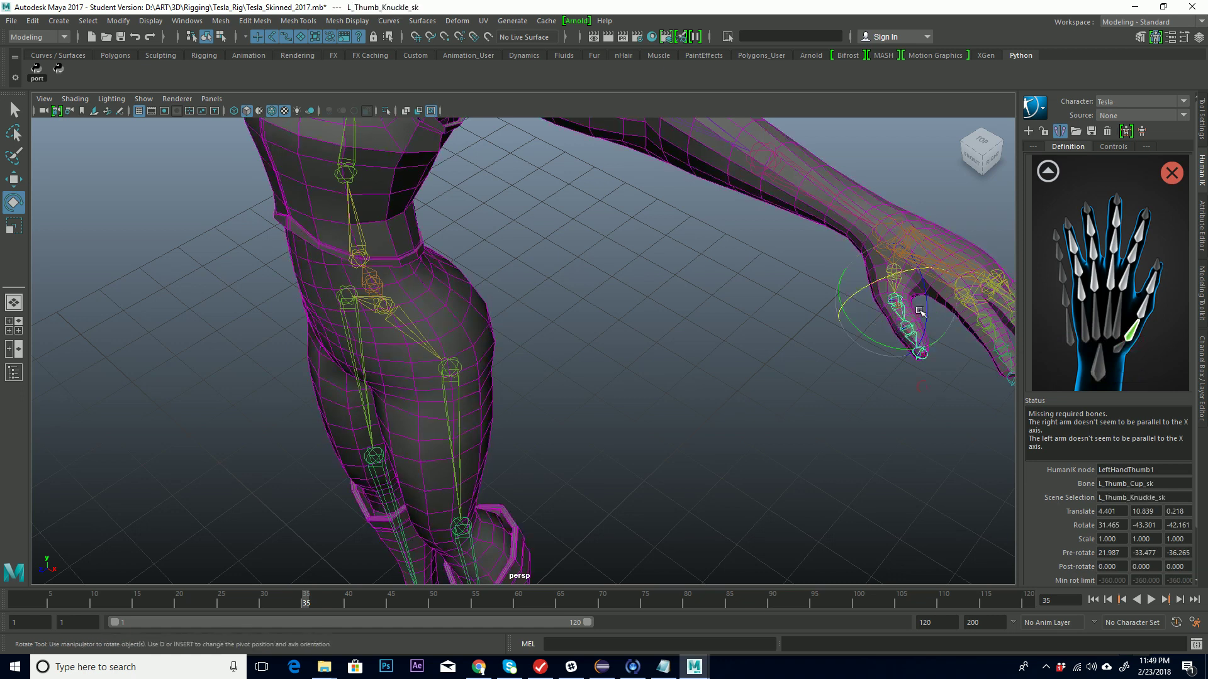
pyautogui.rightClick(1149, 316)
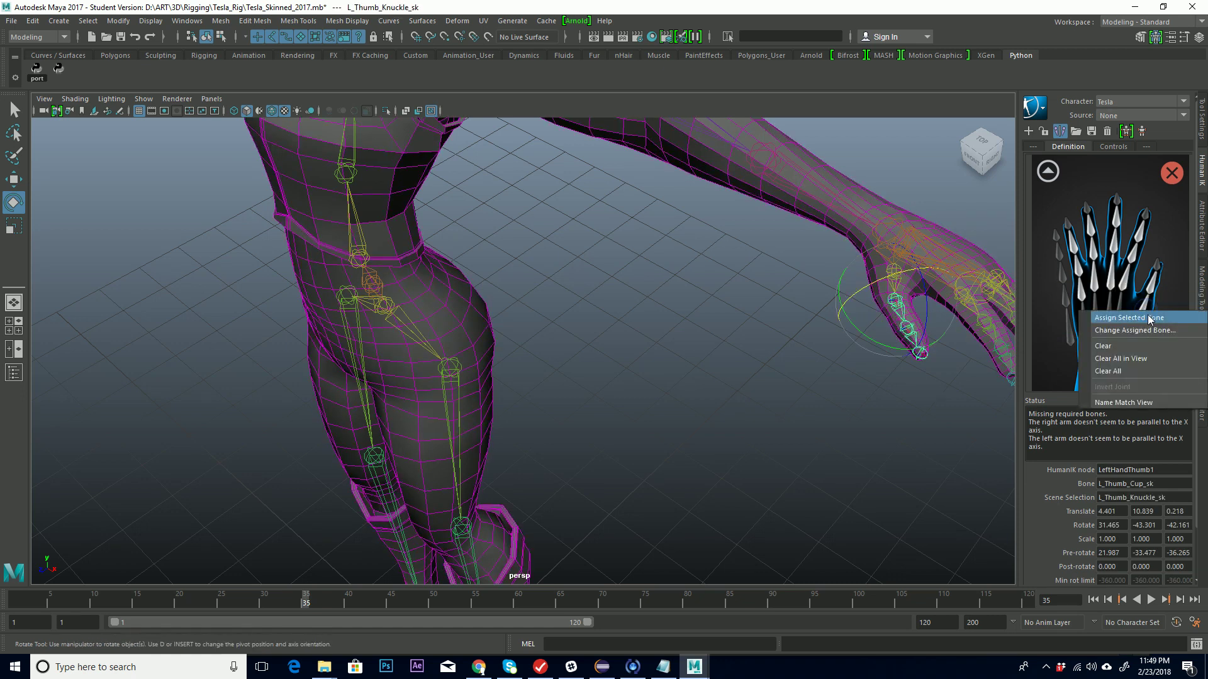
pyautogui.click(1149, 317)
pyautogui.click(920, 353)
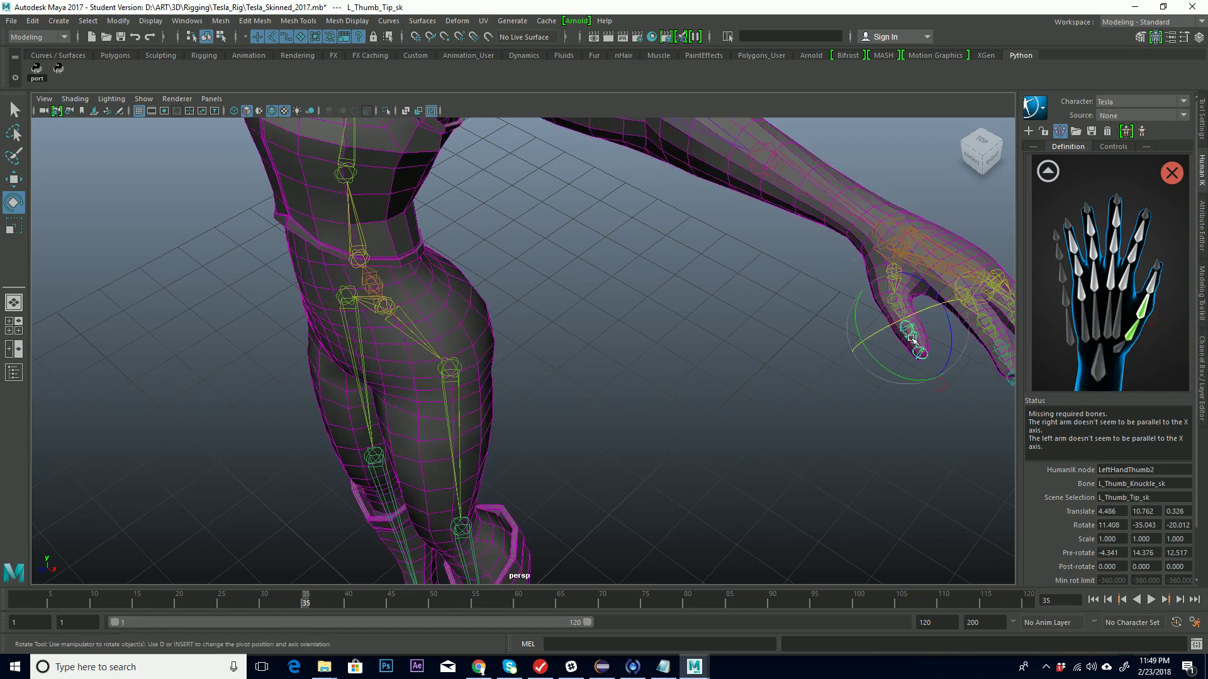
pyautogui.rightClick(1156, 294)
pyautogui.click(1153, 299)
# Step: Map L_Pointer_Knuckle_sk to LeftHandIndex1 and the index fingertip joint to LeftHandIndex3
pyautogui.keyDown('alt'); pyautogui.moveTo(930, 324); pyautogui.dragTo(778, 319); pyautogui.keyUp('alt')
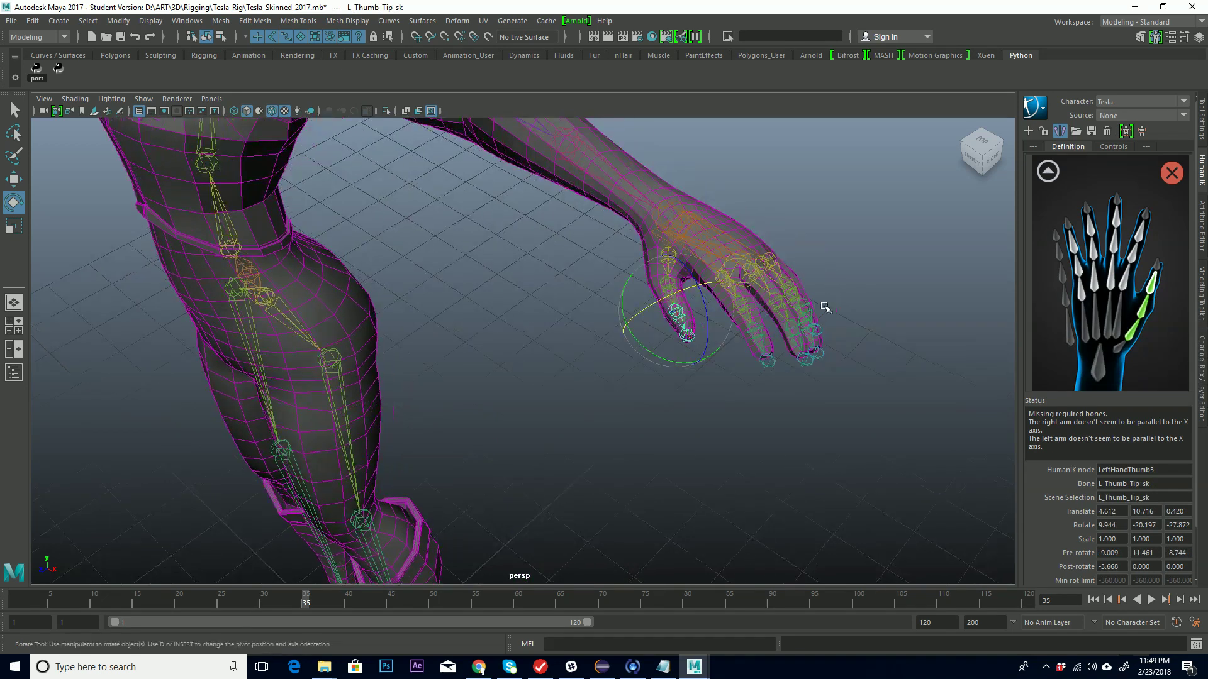
pyautogui.keyDown('alt'); pyautogui.moveTo(911, 337); pyautogui.dragTo(874, 369); pyautogui.keyUp('alt')
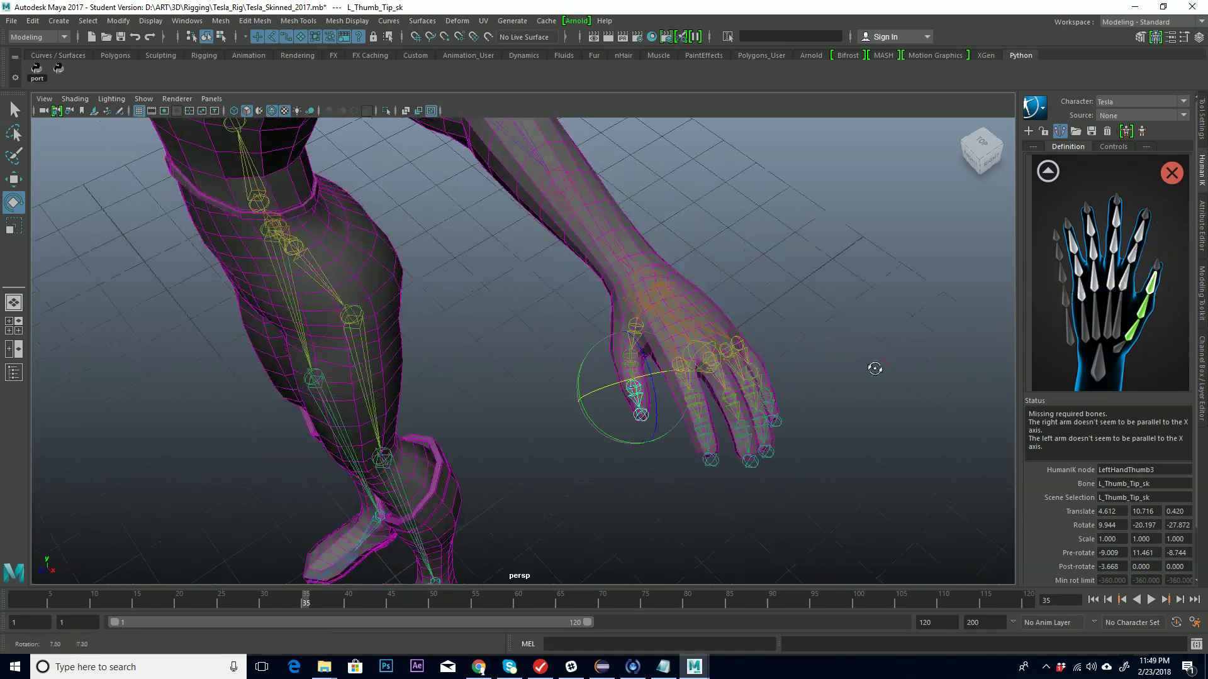
pyautogui.click(880, 365)
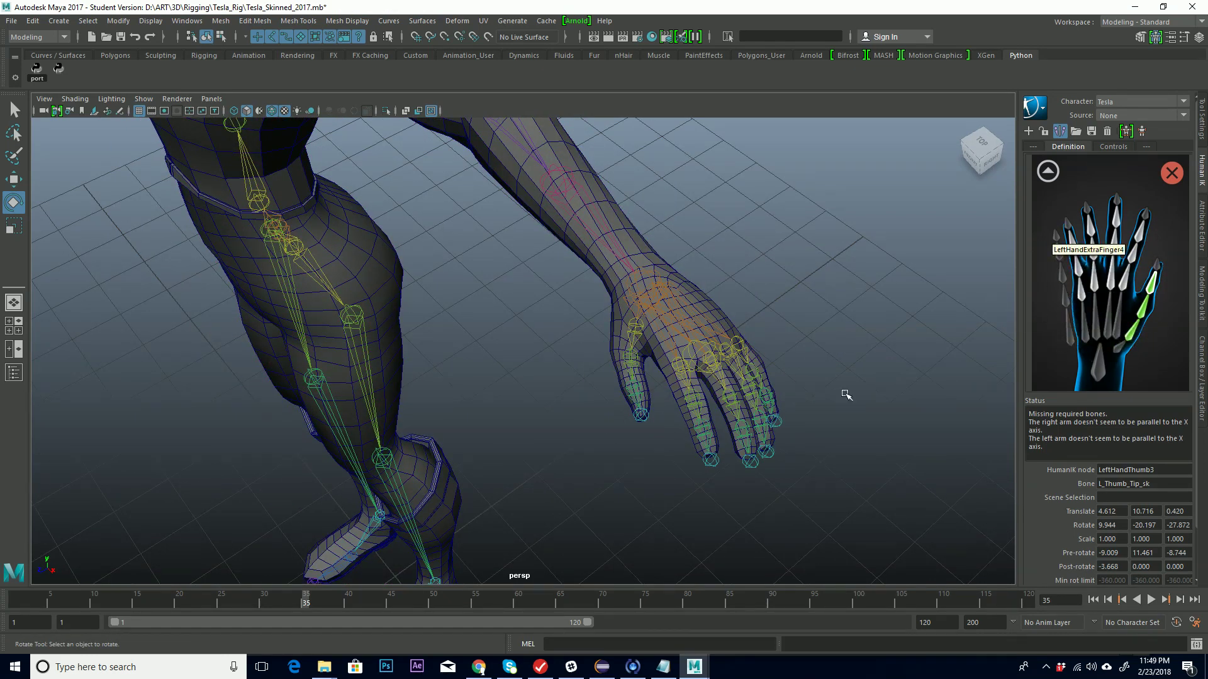
pyautogui.click(681, 371)
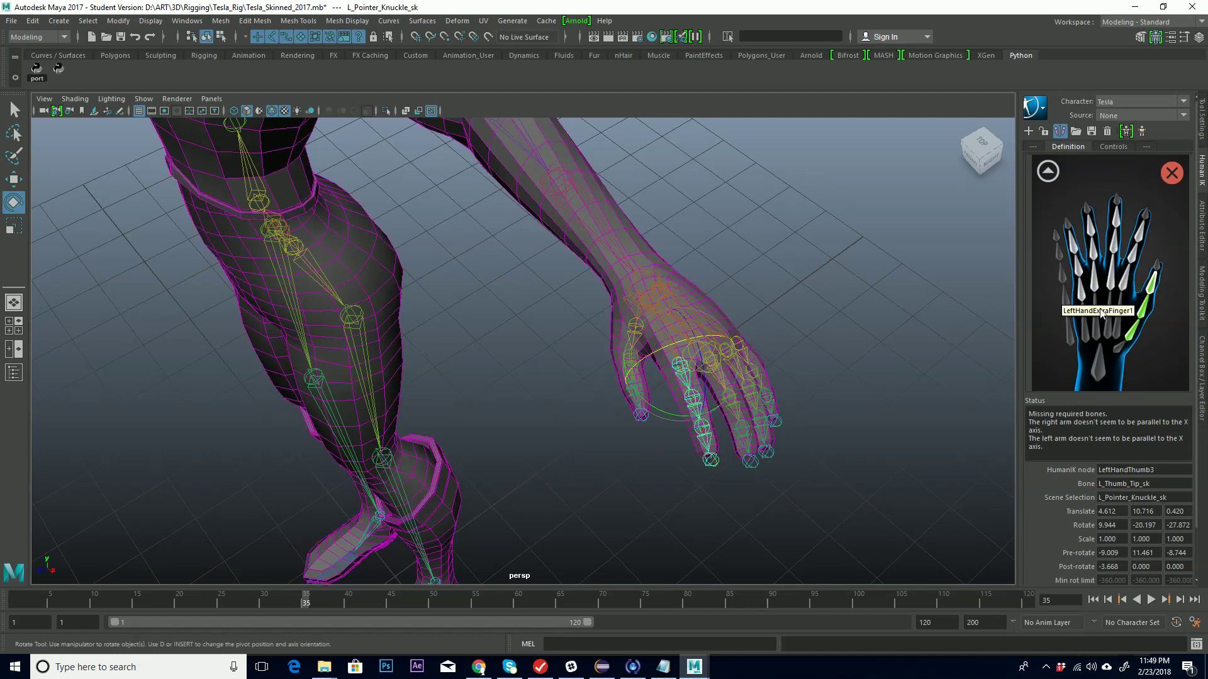
pyautogui.rightClick(1124, 283)
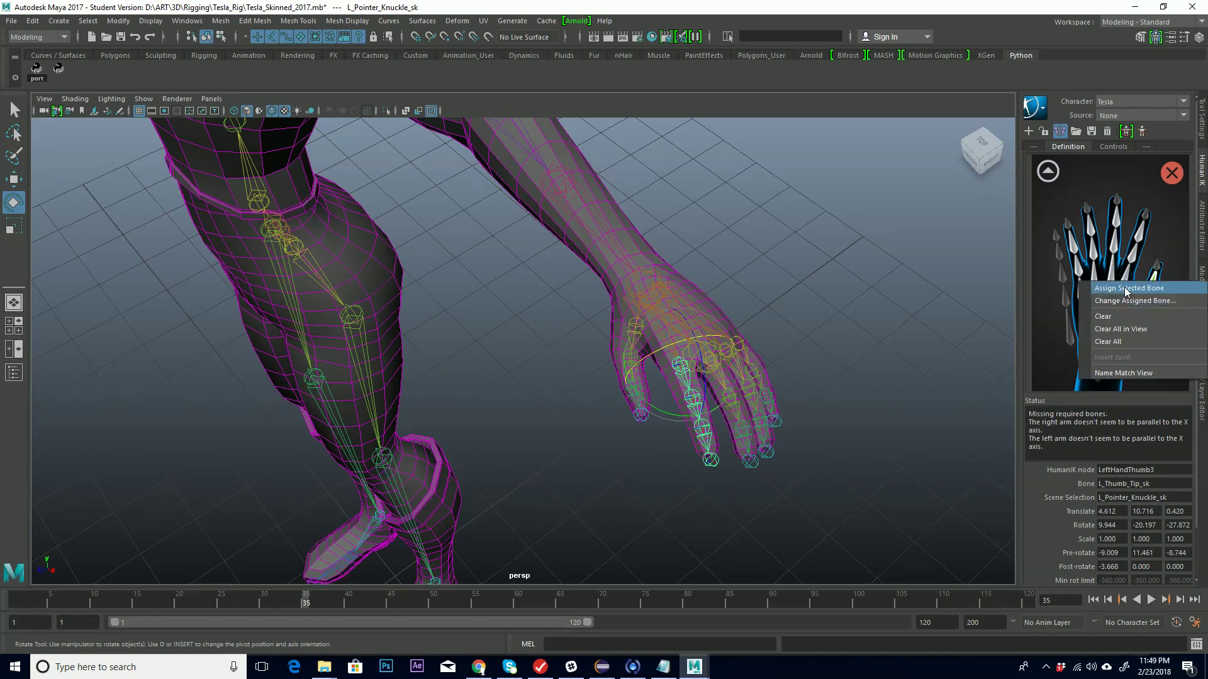
pyautogui.click(1128, 287)
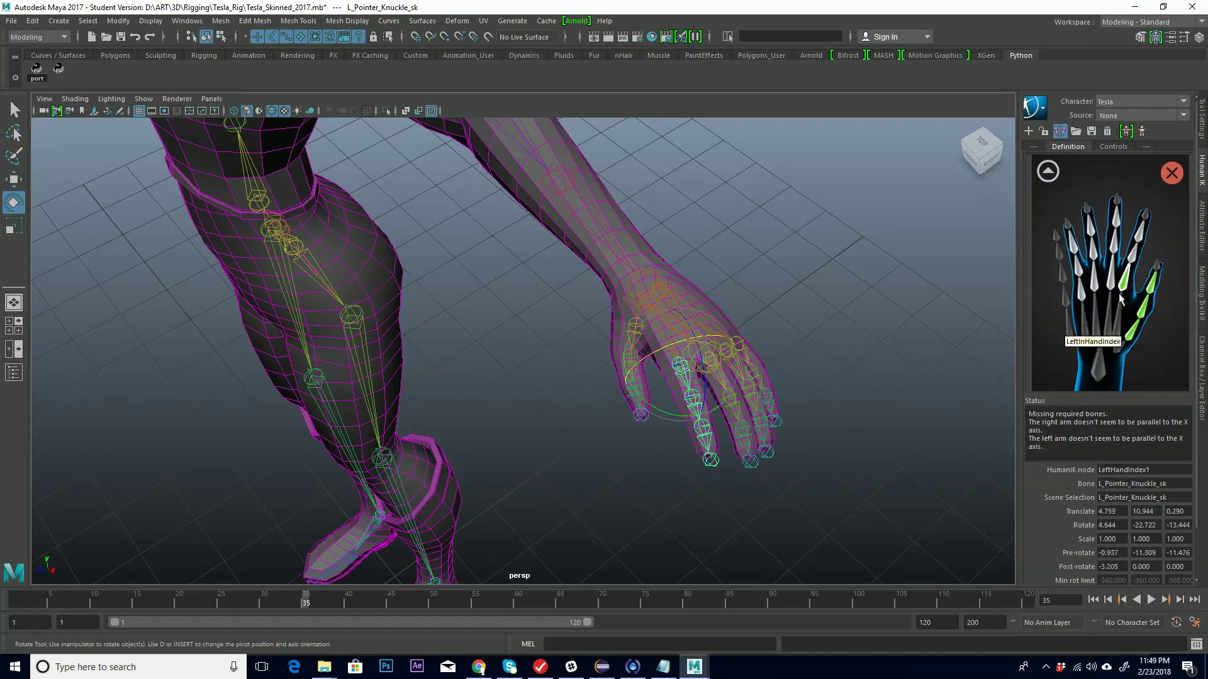
pyautogui.click(873, 356)
pyautogui.click(693, 396)
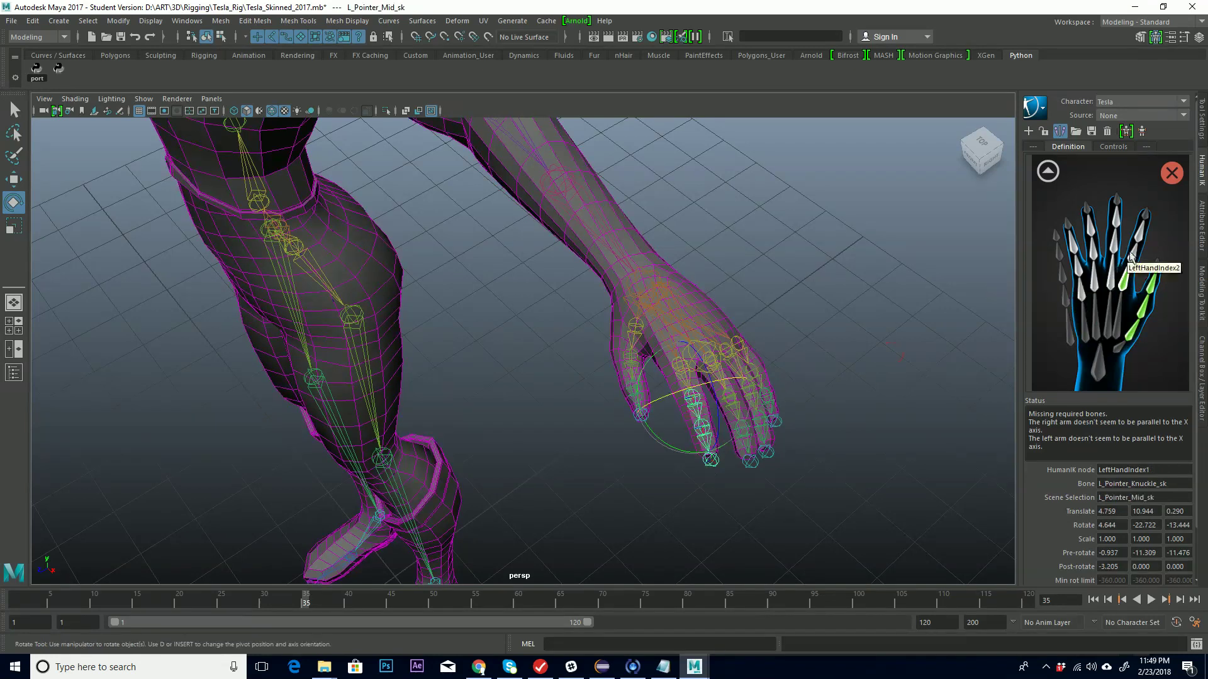
pyautogui.click(730, 440)
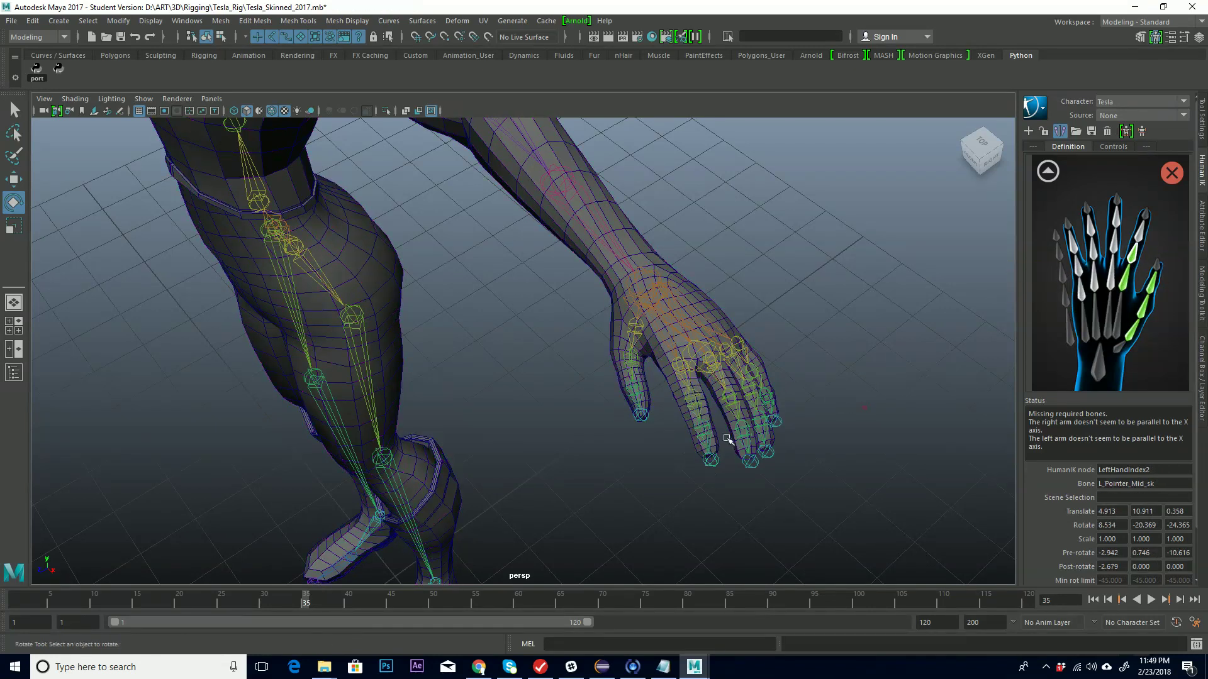
pyautogui.click(702, 437)
pyautogui.rightClick(1141, 233)
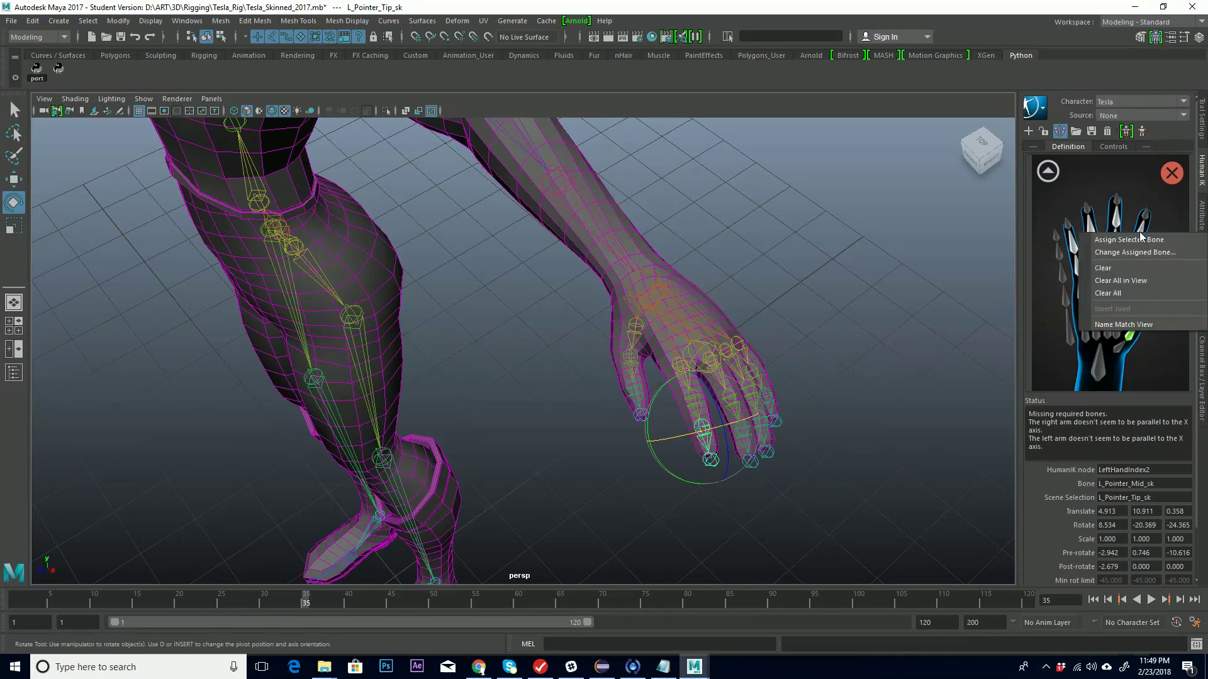
pyautogui.click(1142, 243)
pyautogui.click(827, 342)
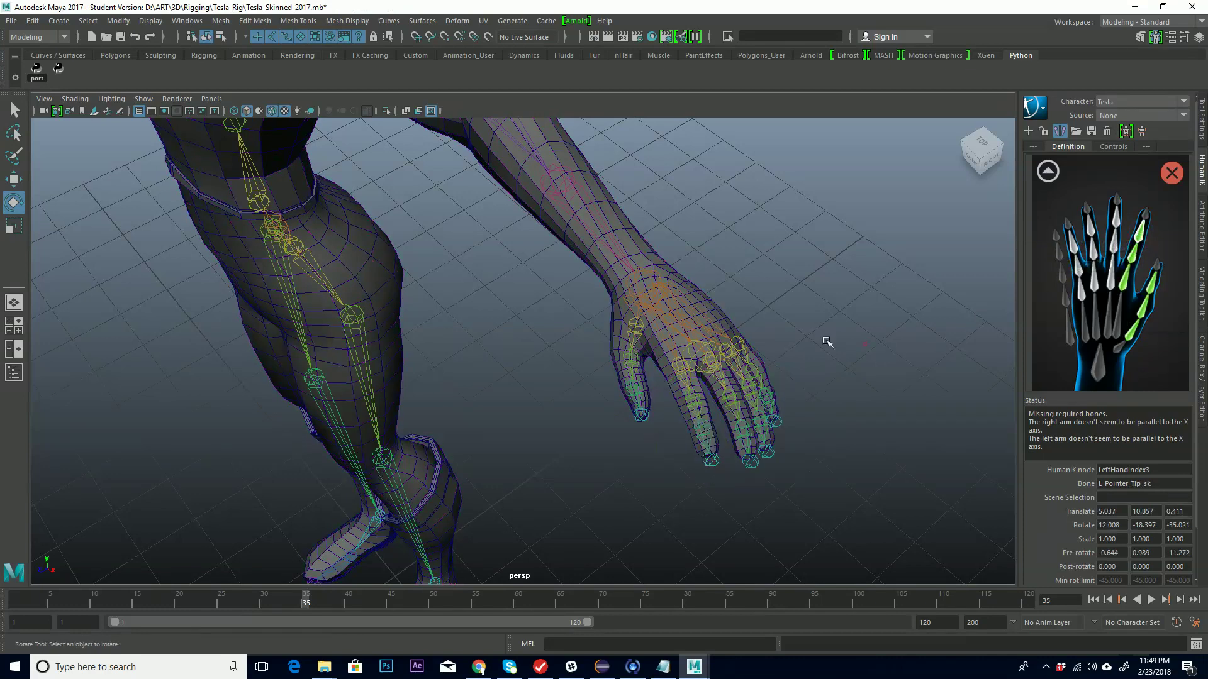
# Step: Map the middle finger knuckle, mid and tip joints to LeftHandMiddle1–3
pyautogui.click(719, 375)
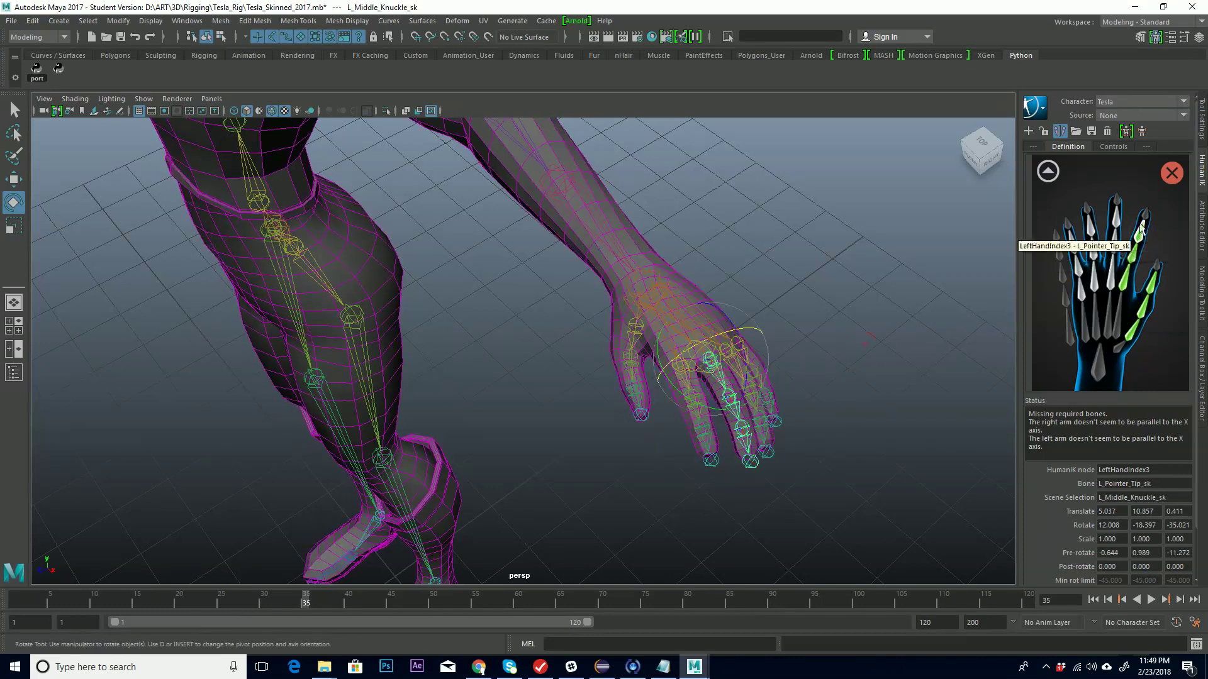
pyautogui.rightClick(1109, 277)
pyautogui.click(1129, 285)
pyautogui.click(823, 396)
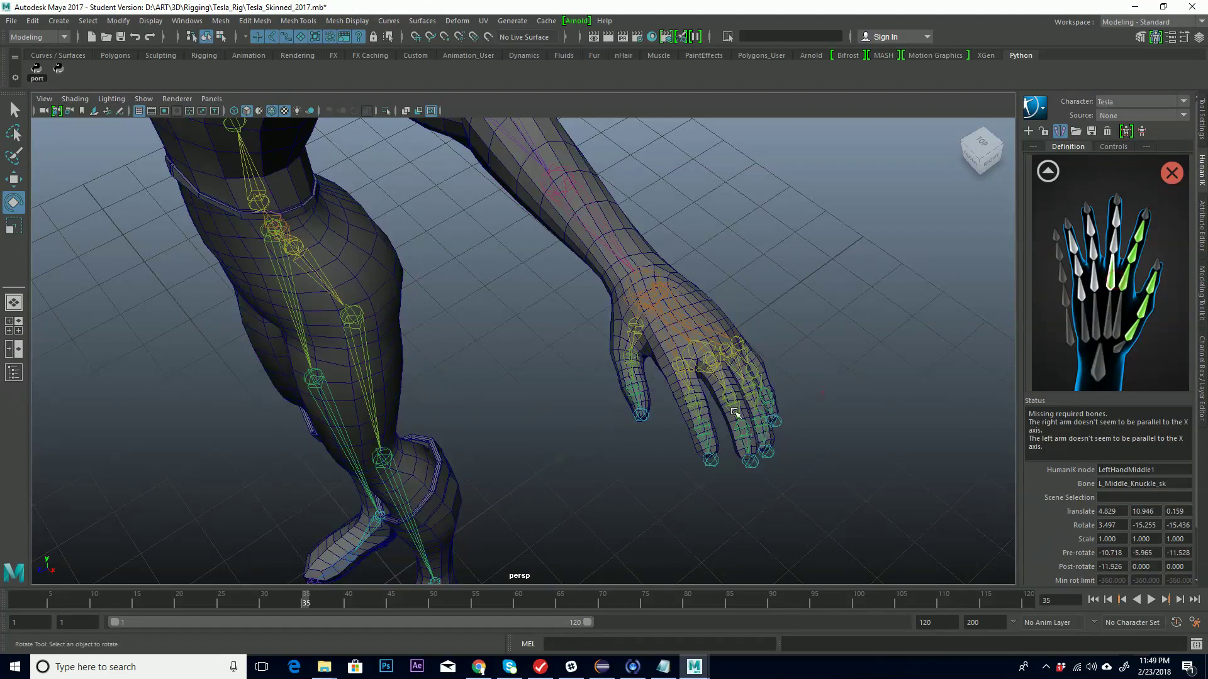
pyautogui.click(731, 403)
pyautogui.rightClick(1116, 245)
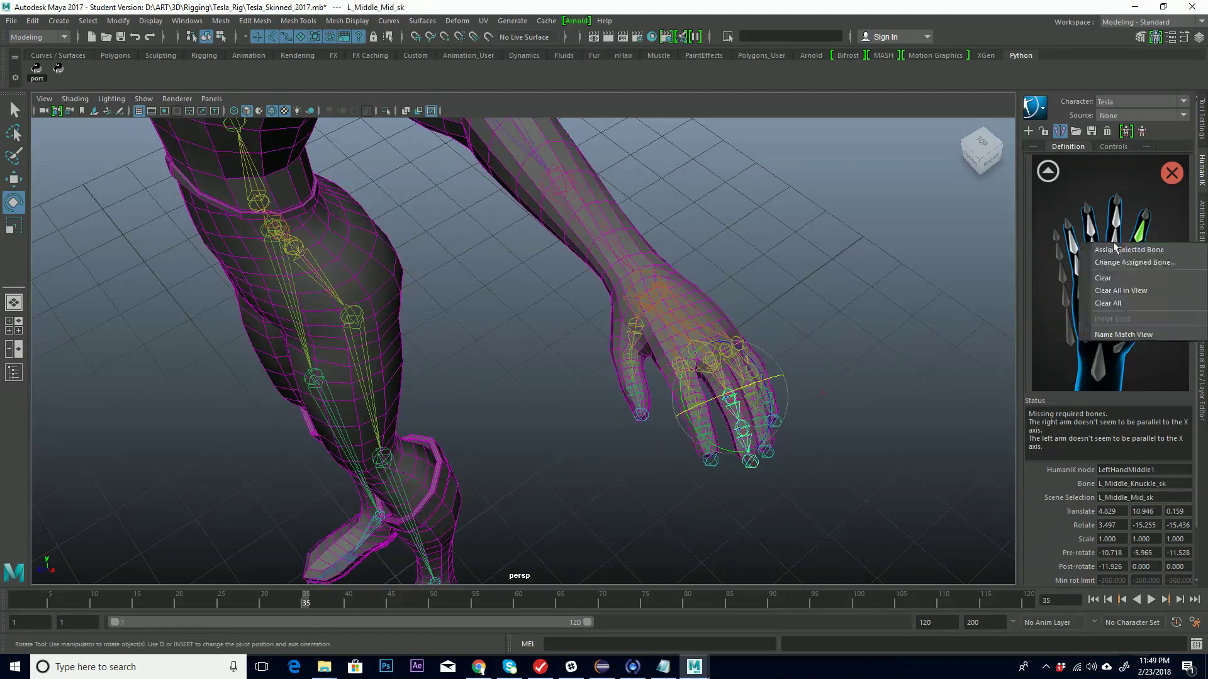
pyautogui.click(1117, 251)
pyautogui.click(853, 331)
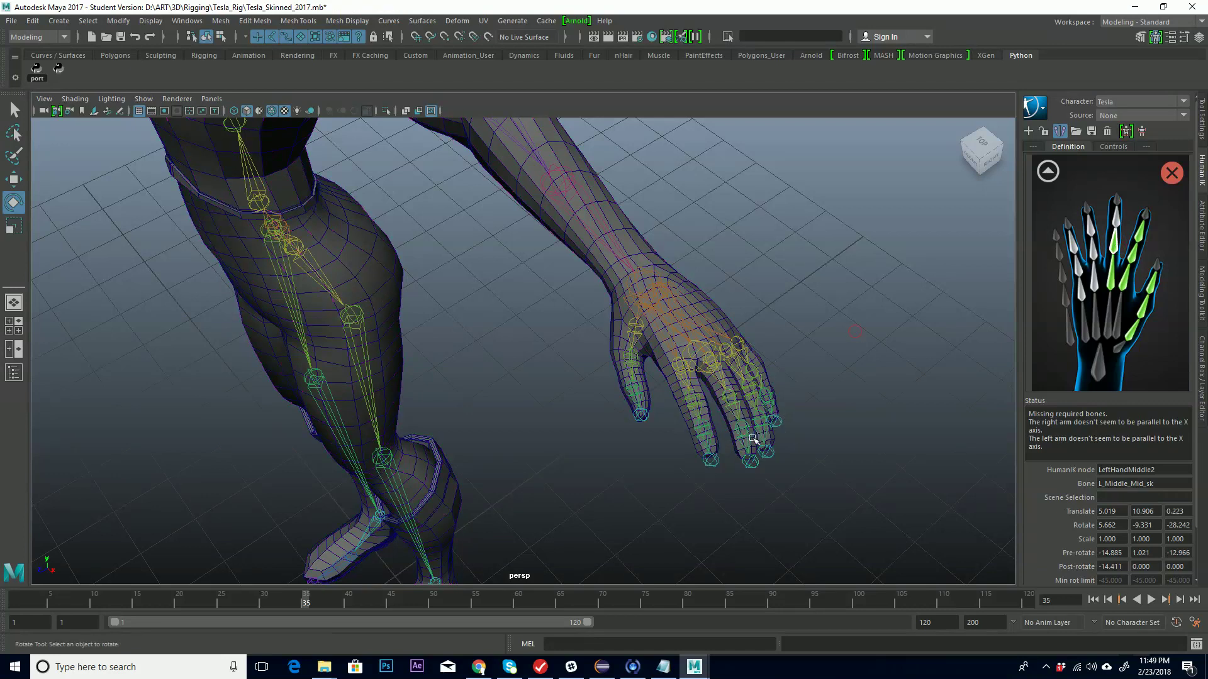
pyautogui.click(742, 427)
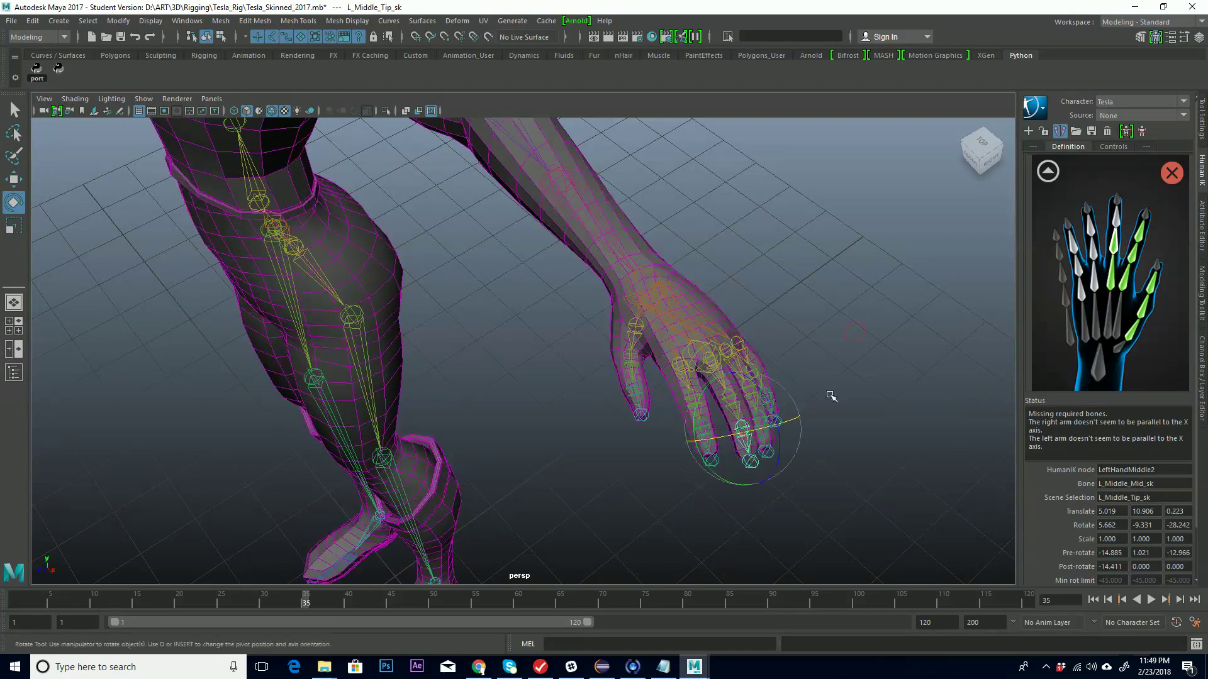
pyautogui.rightClick(1114, 222)
pyautogui.click(1119, 233)
# Step: Map the ring finger knuckle, mid and tip joints to LeftHandRing1–3
pyautogui.click(729, 353)
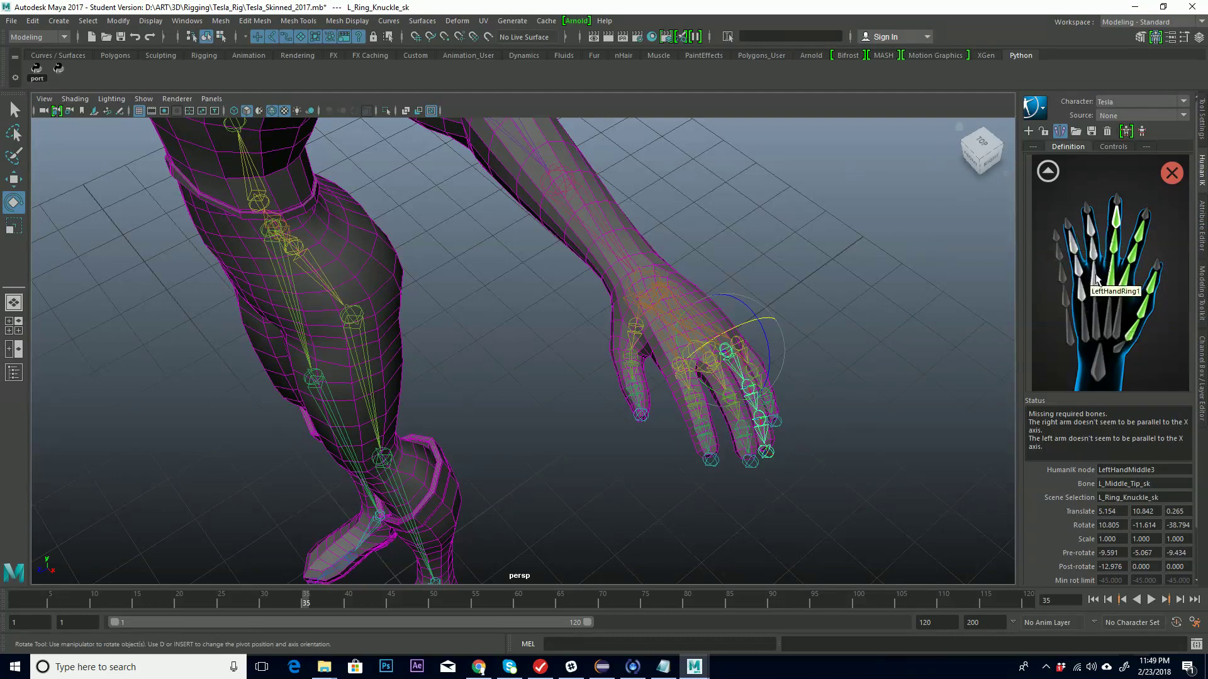
pyautogui.rightClick(1113, 287)
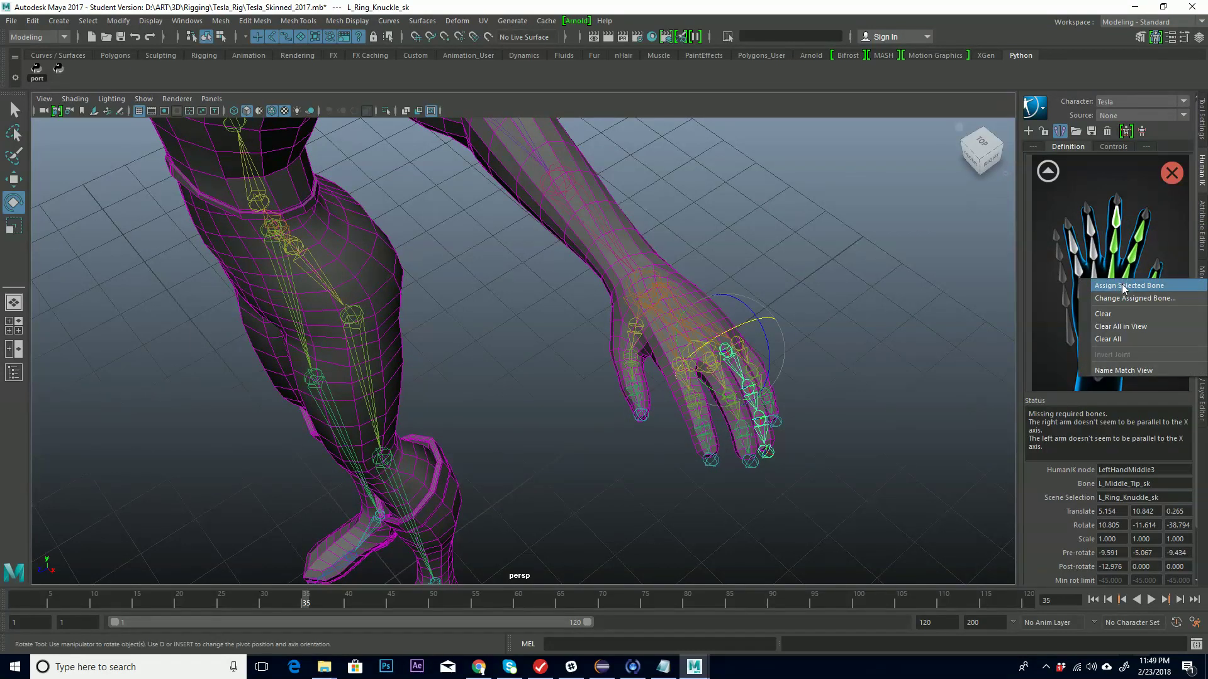
pyautogui.click(1123, 286)
pyautogui.click(811, 386)
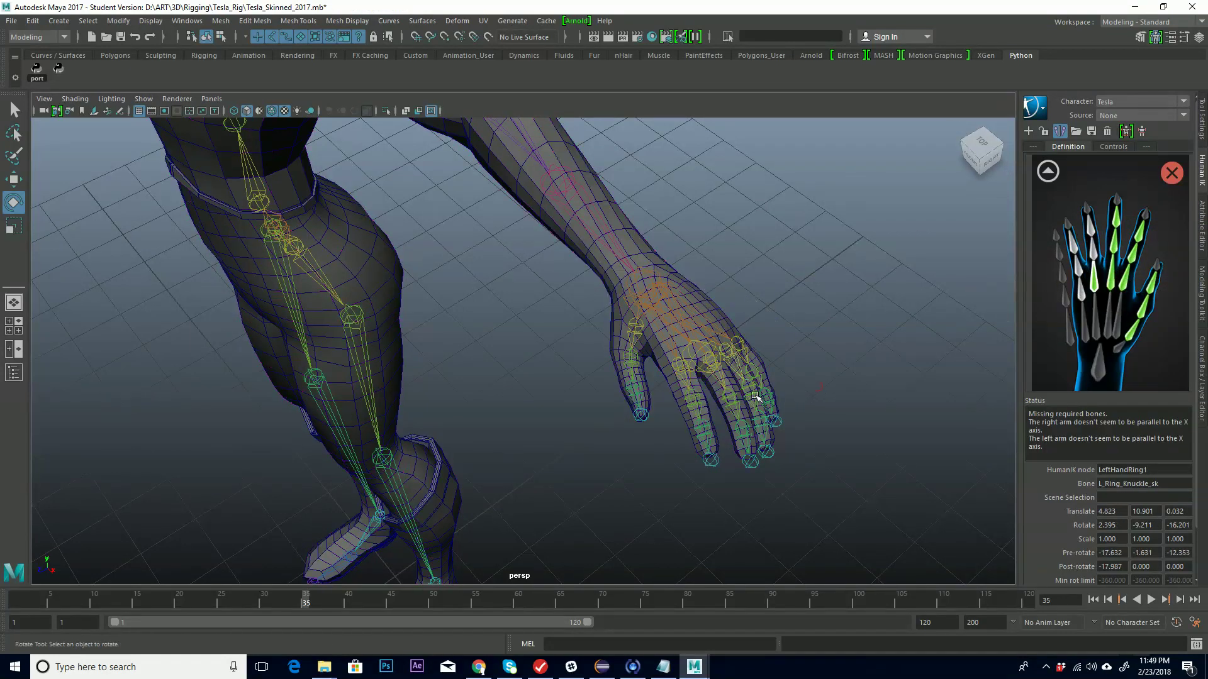
pyautogui.click(755, 396)
pyautogui.rightClick(1090, 259)
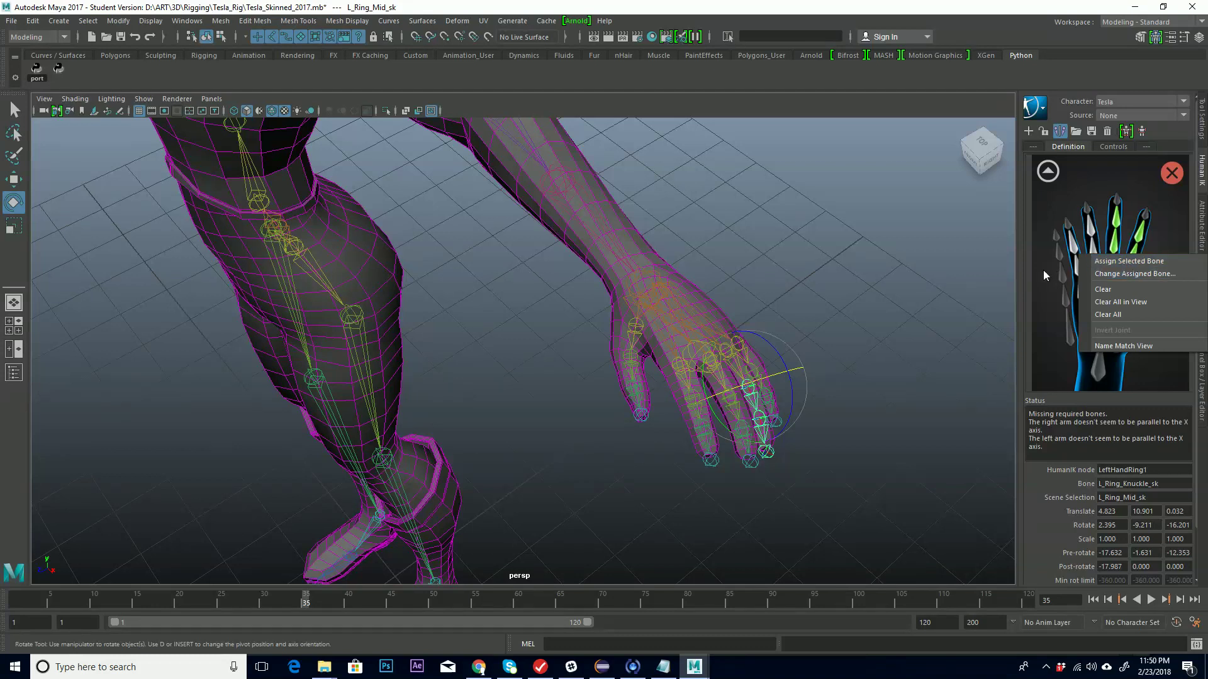
pyautogui.click(1141, 260)
pyautogui.click(852, 399)
pyautogui.click(764, 429)
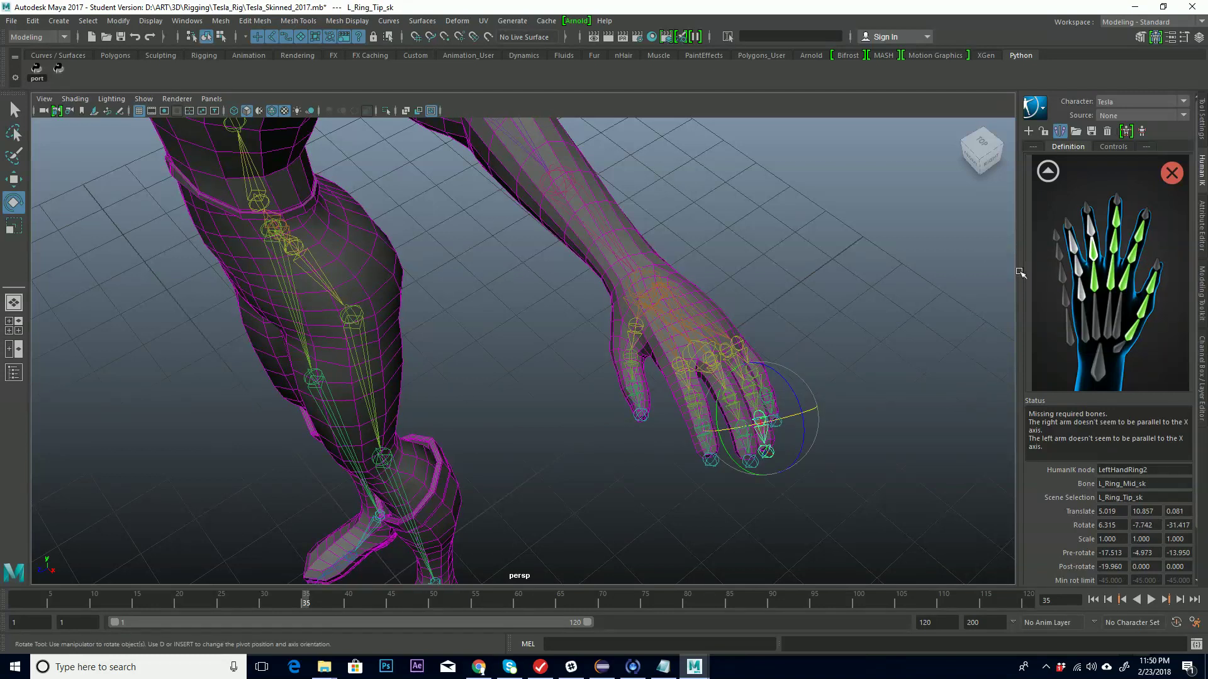
pyautogui.rightClick(1090, 232)
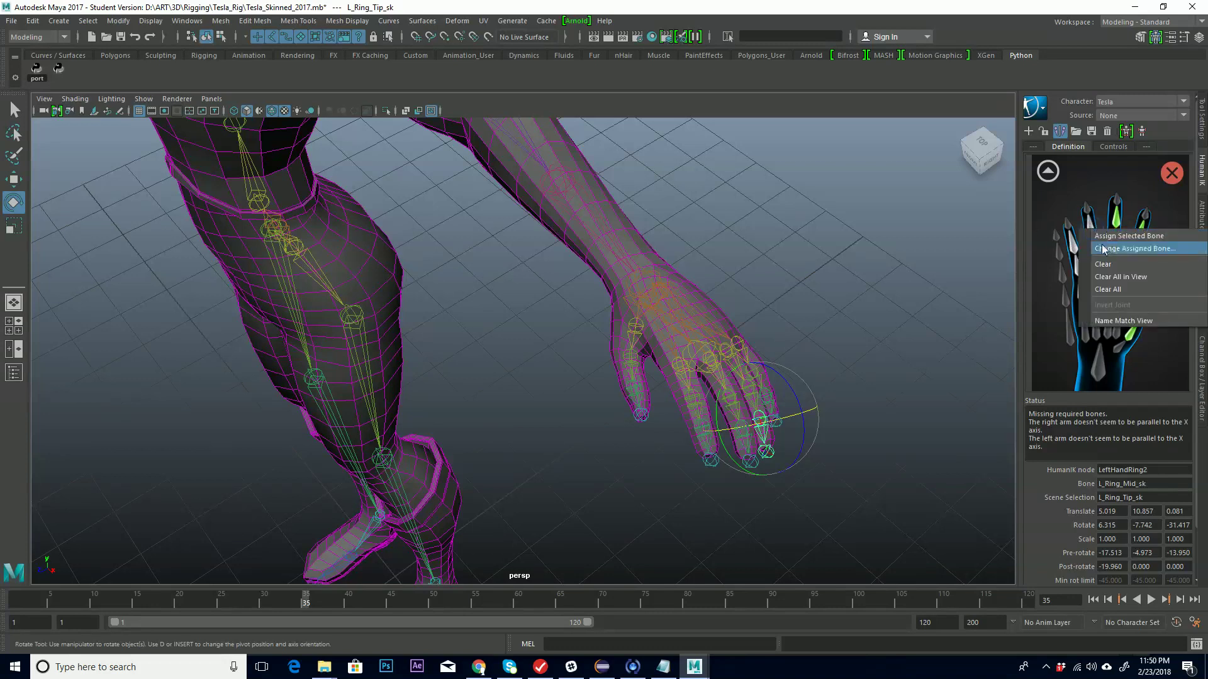
pyautogui.click(1126, 240)
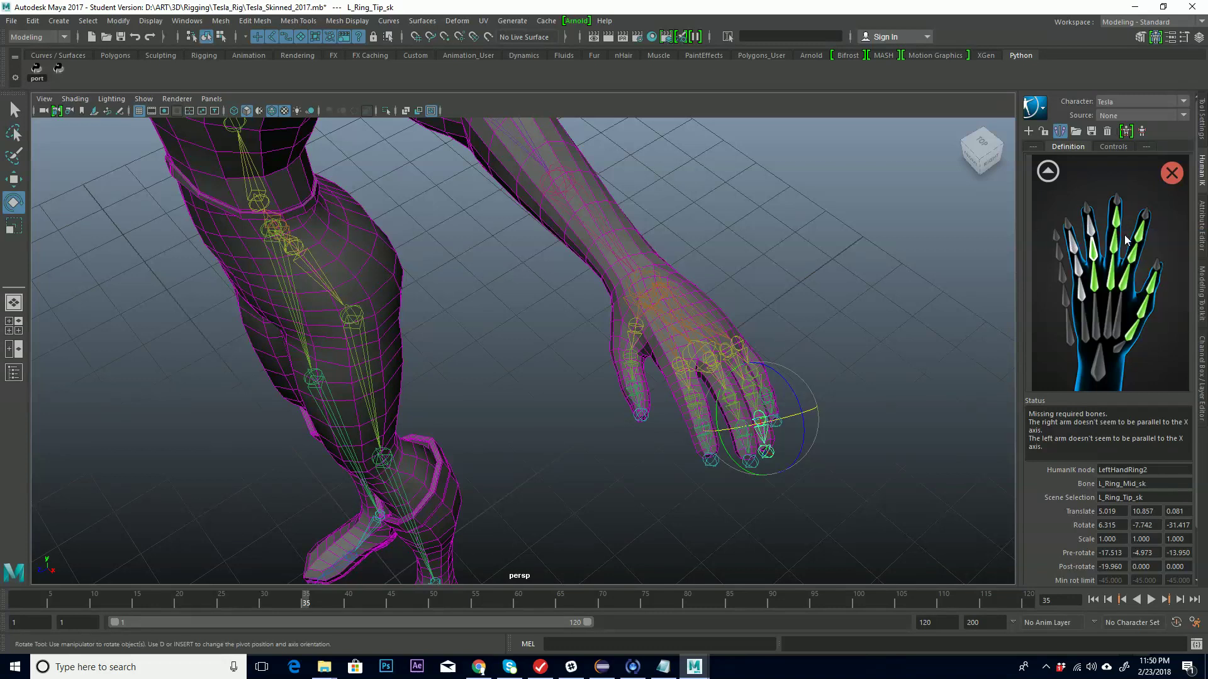
pyautogui.click(880, 319)
# Step: Map the pinky knuckle, mid and tip joints to LeftHandPinky1–3, then return to full body
pyautogui.click(741, 345)
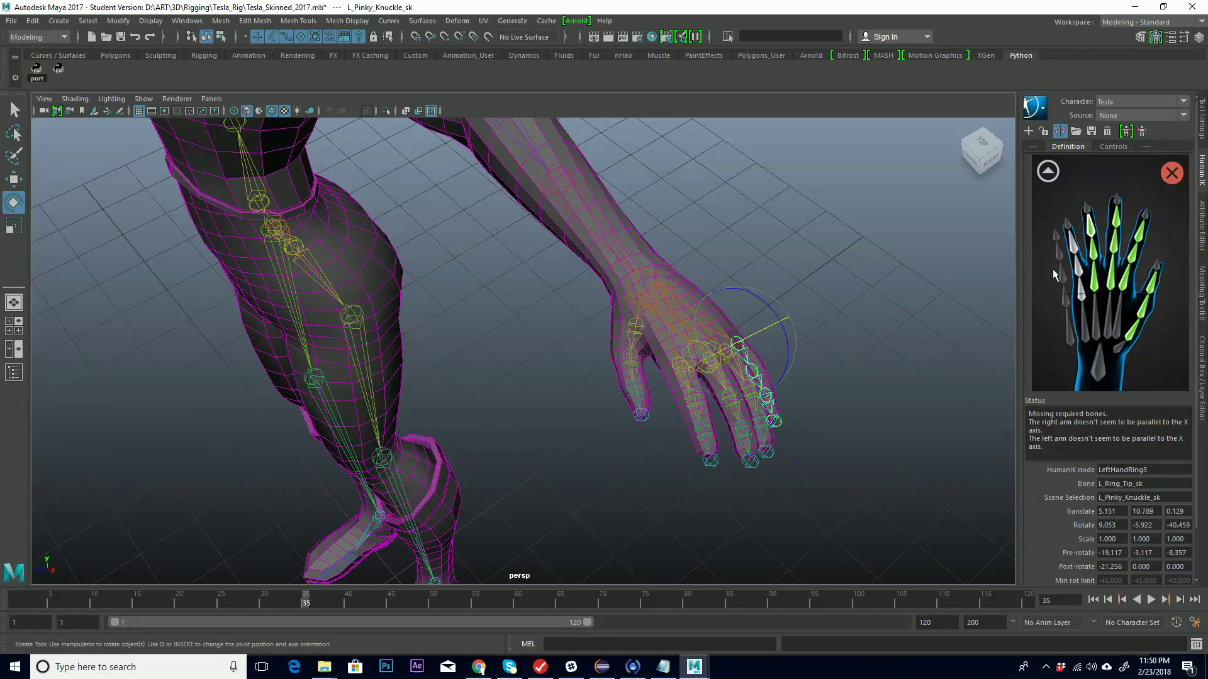
pyautogui.rightClick(1081, 293)
pyautogui.click(1107, 300)
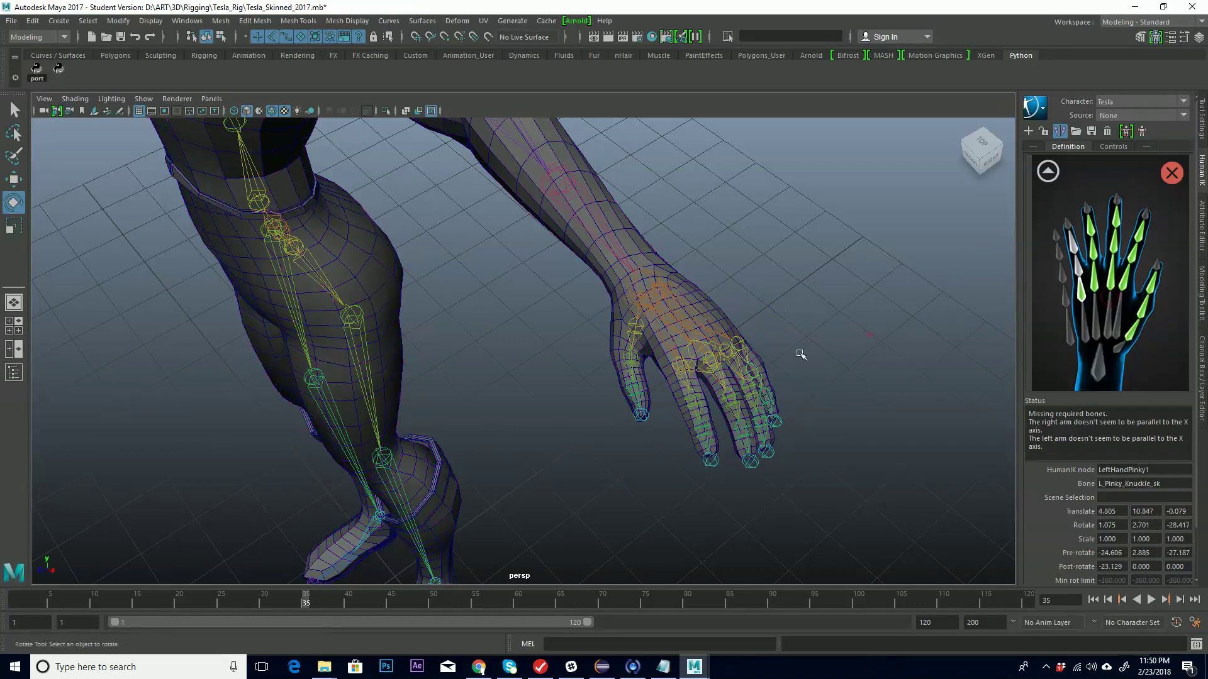
pyautogui.click(753, 373)
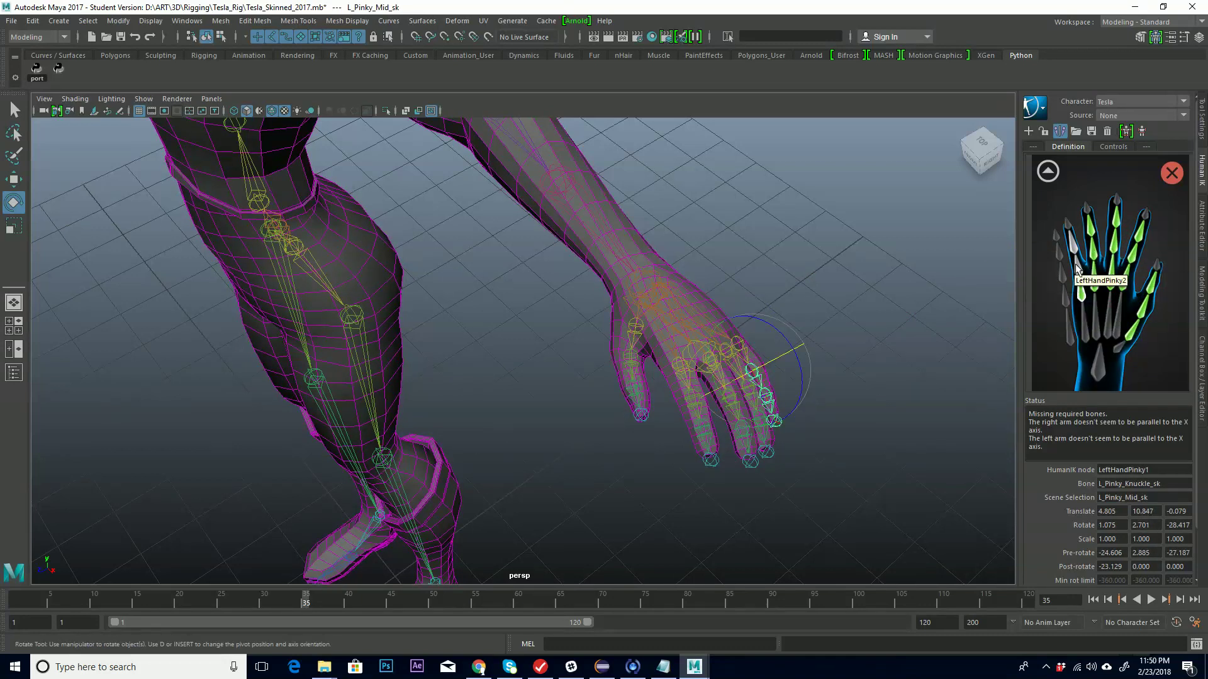
pyautogui.rightClick(1077, 269)
pyautogui.click(1121, 276)
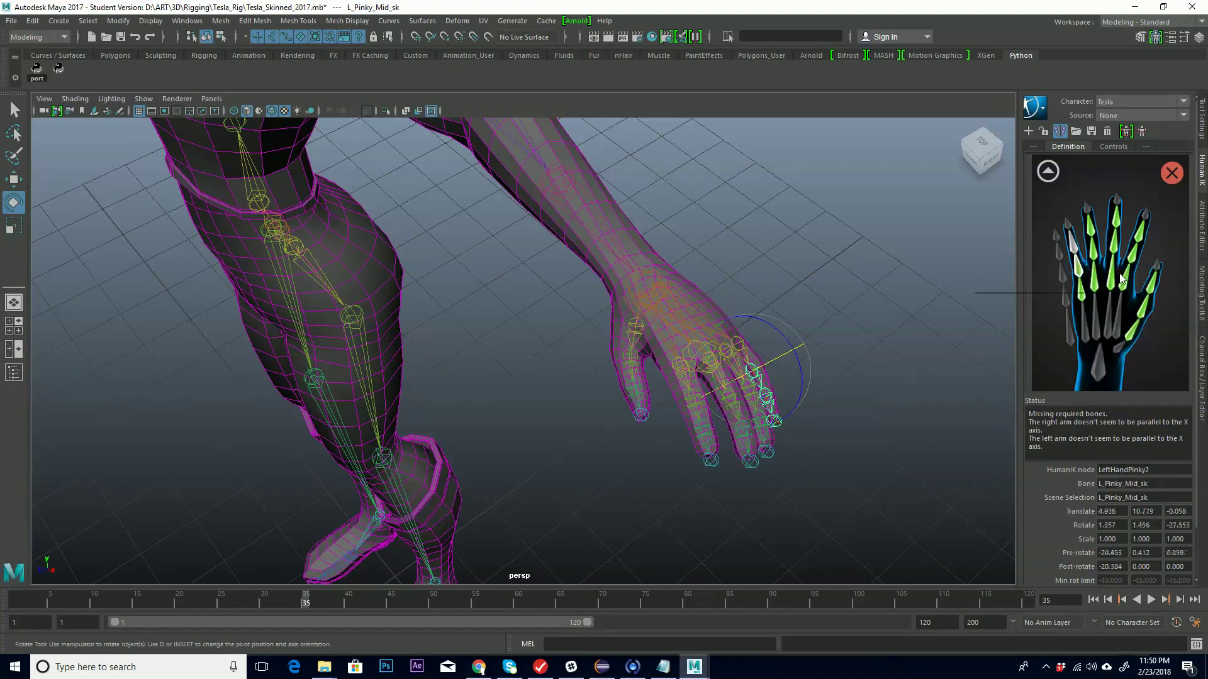
pyautogui.click(779, 404)
pyautogui.click(775, 405)
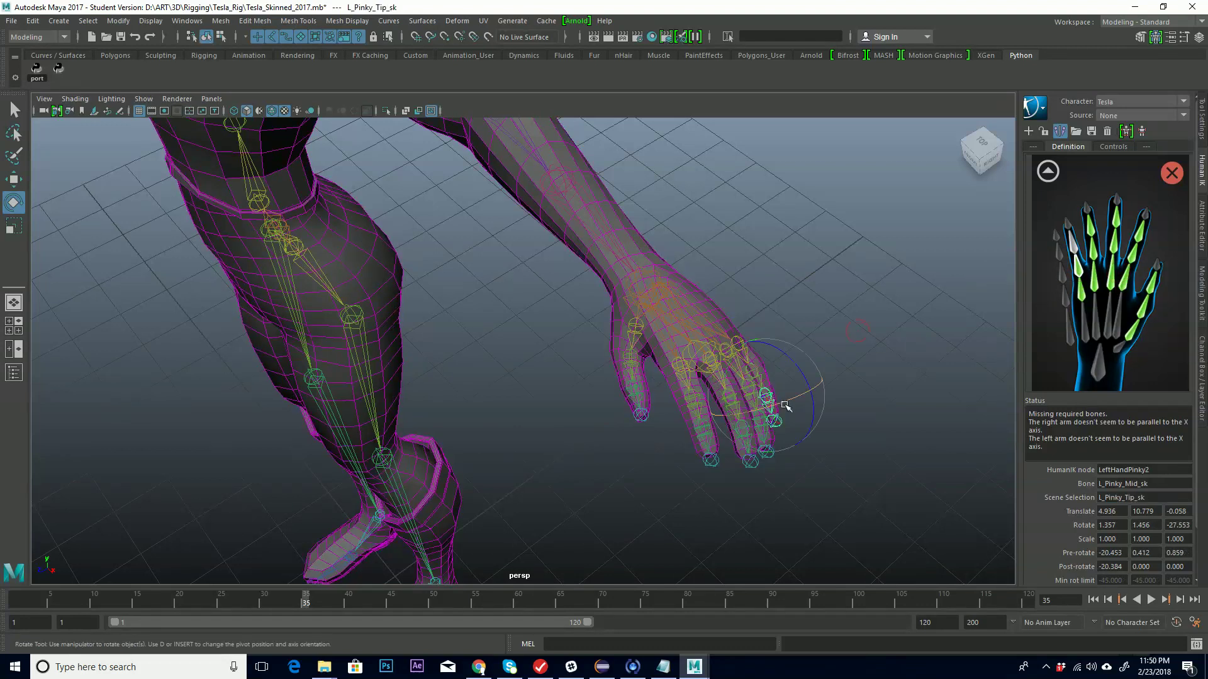
pyautogui.rightClick(1074, 240)
pyautogui.click(1111, 250)
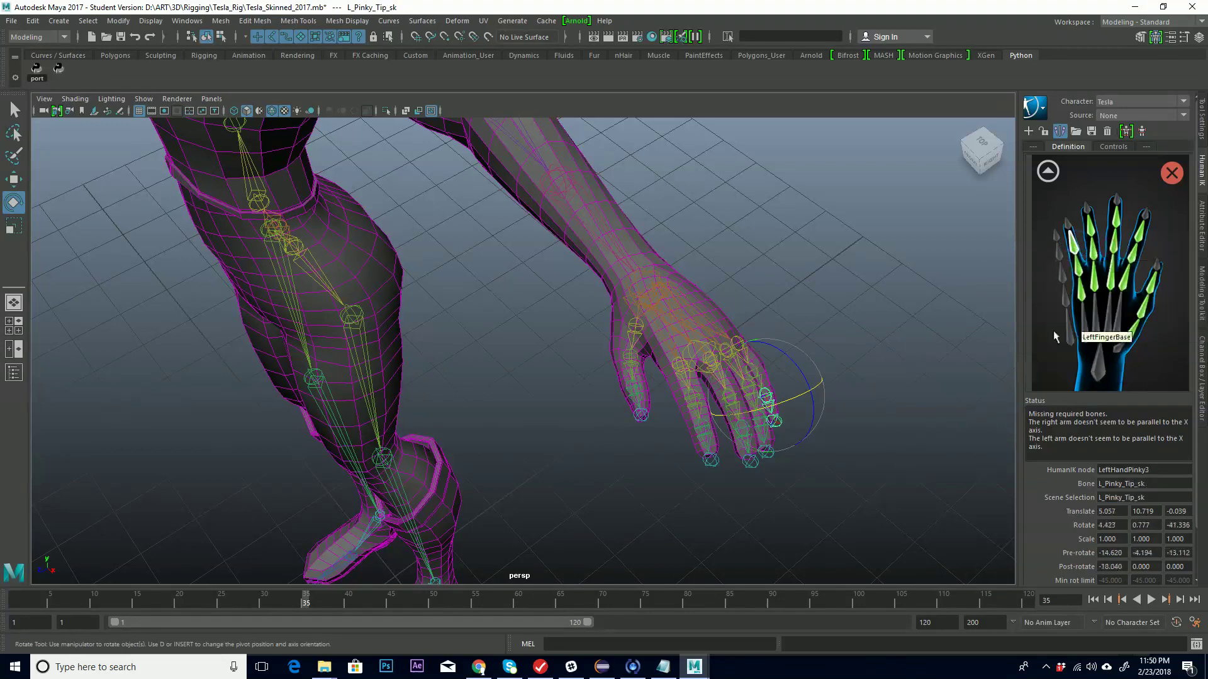
pyautogui.click(1048, 172)
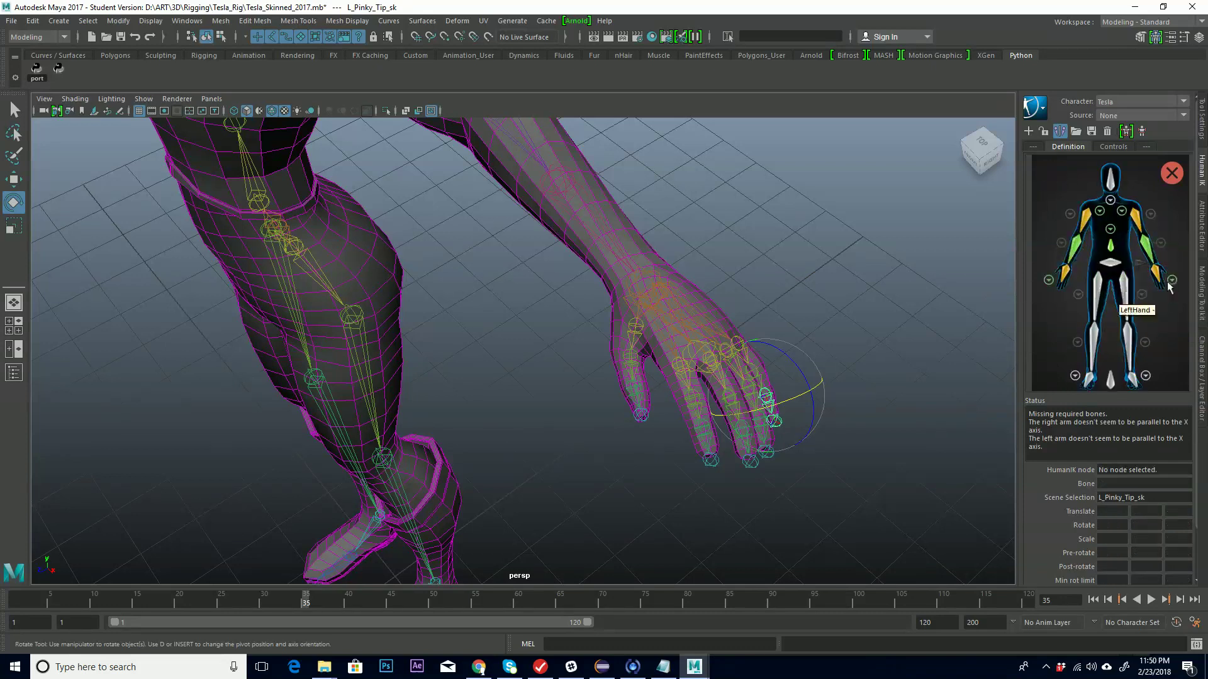
# Step: Assign the Neck_sk joint to the HumanIK Neck slot
pyautogui.keyDown('alt'); pyautogui.moveTo(678, 377); pyautogui.dragTo(456, 334); pyautogui.keyUp('alt')
pyautogui.scroll(-2, 739, 320)
pyautogui.keyDown('alt'); pyautogui.moveTo(739, 320); pyautogui.dragTo(709, 466, button='middle'); pyautogui.keyUp('alt')
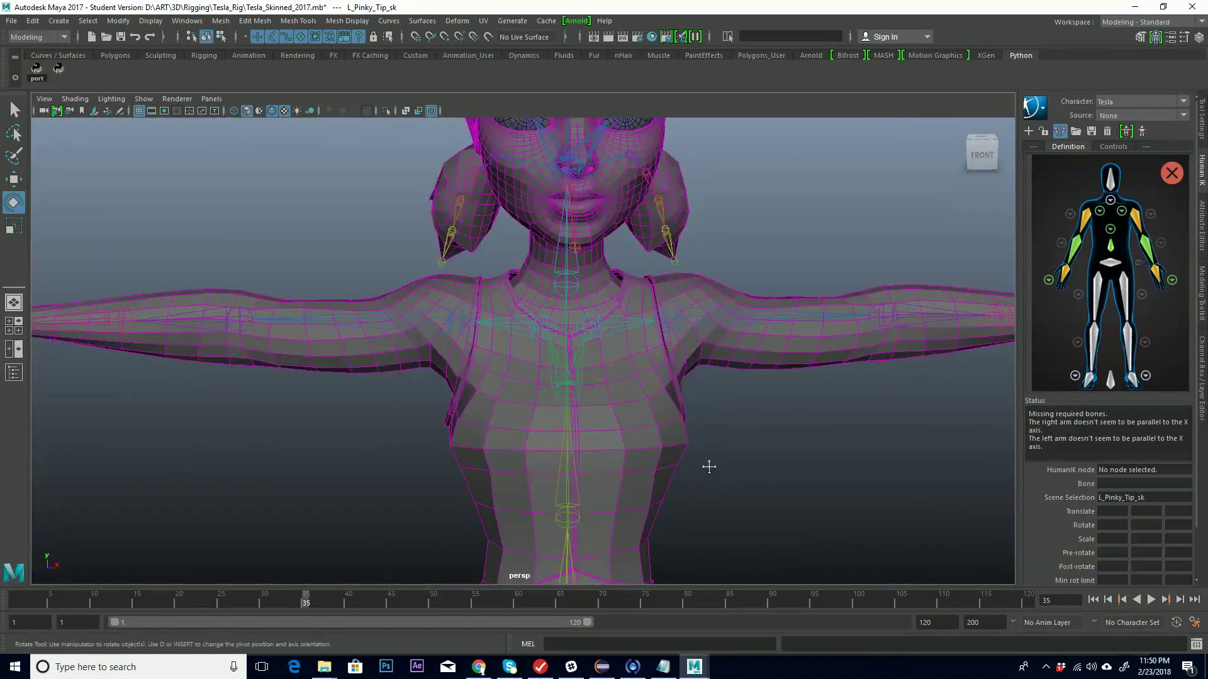
pyautogui.click(566, 284)
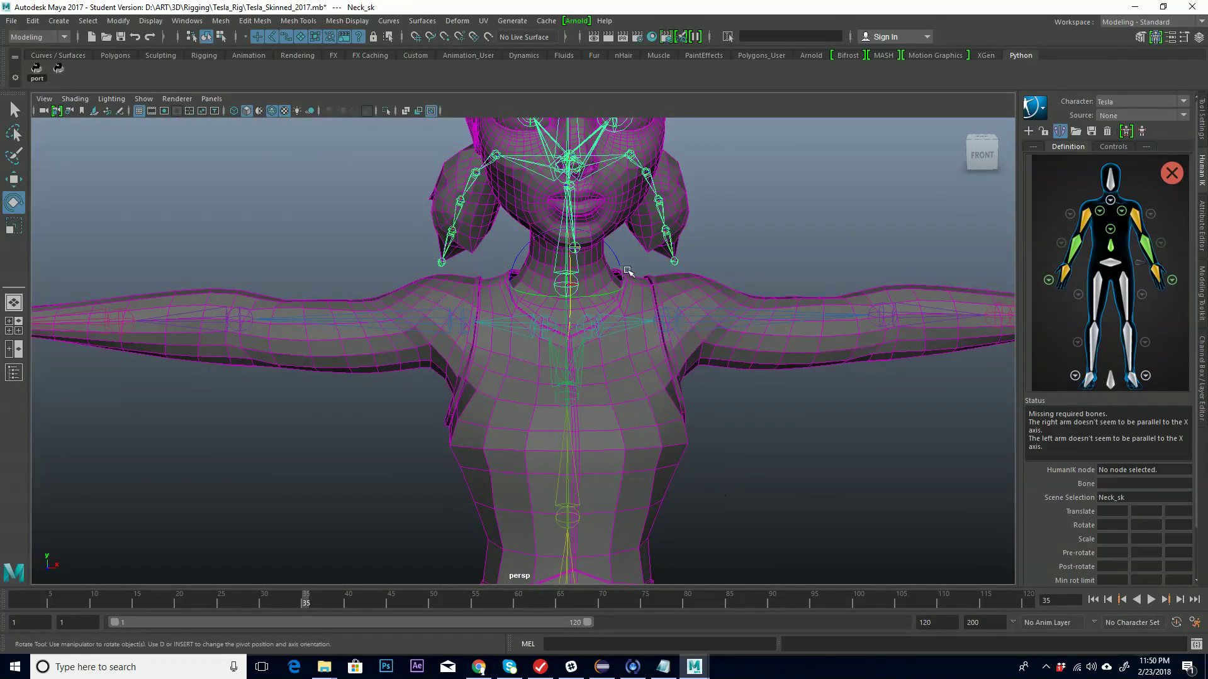
pyautogui.click(1110, 201)
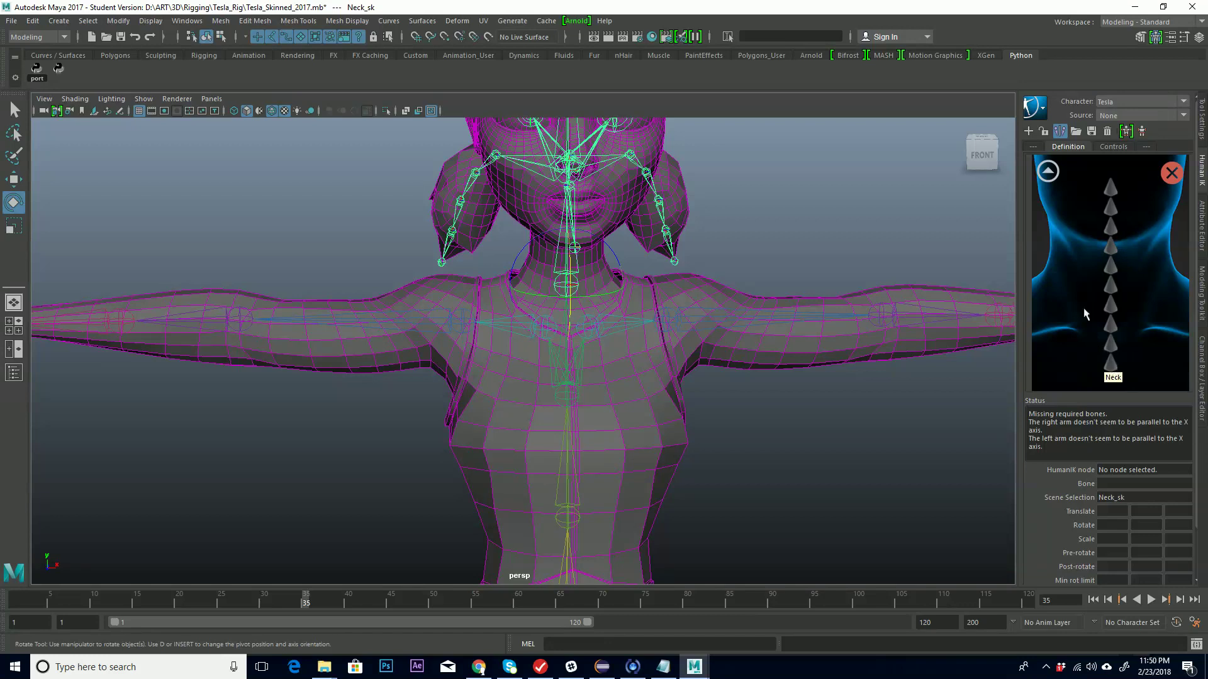
pyautogui.rightClick(1111, 369)
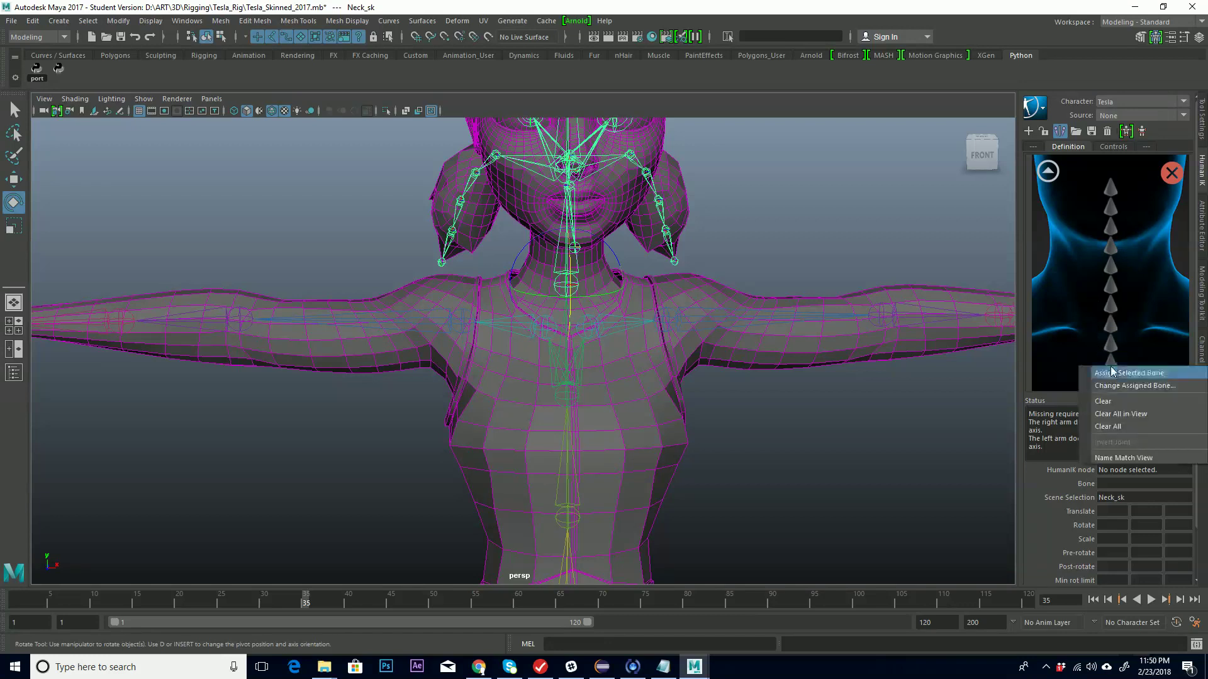
pyautogui.click(1122, 373)
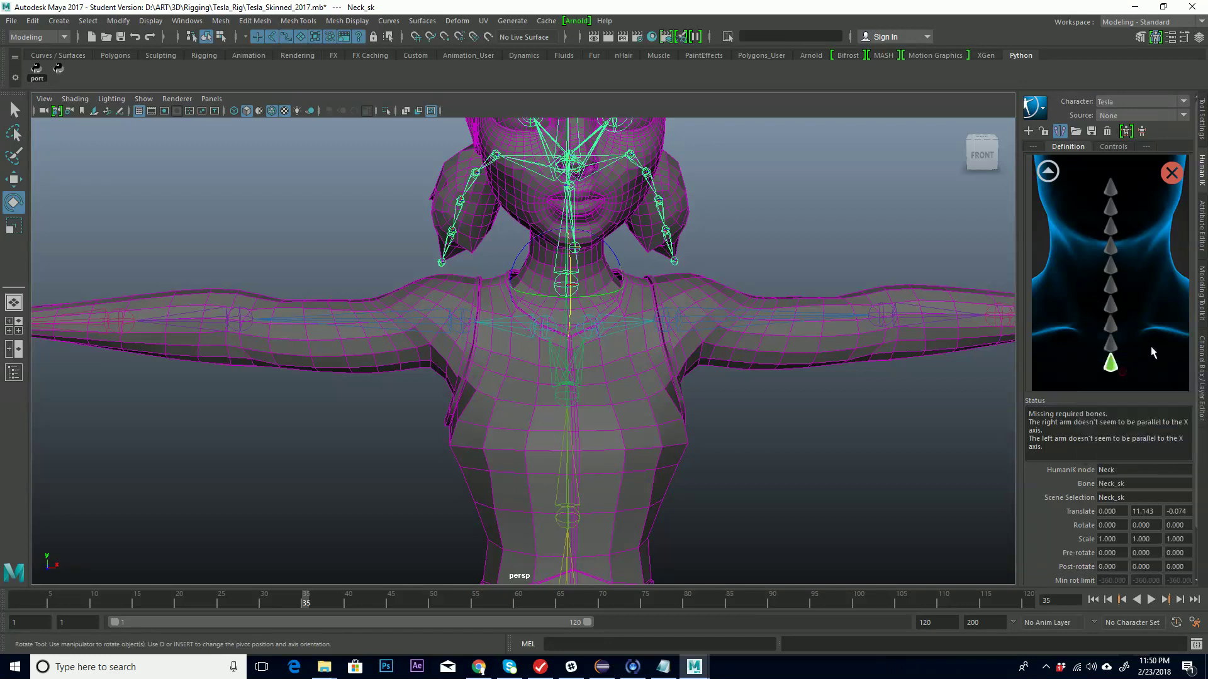
# Step: Assign the Head_sk joint to the HumanIK Head slot in the full-body map
pyautogui.click(1042, 178)
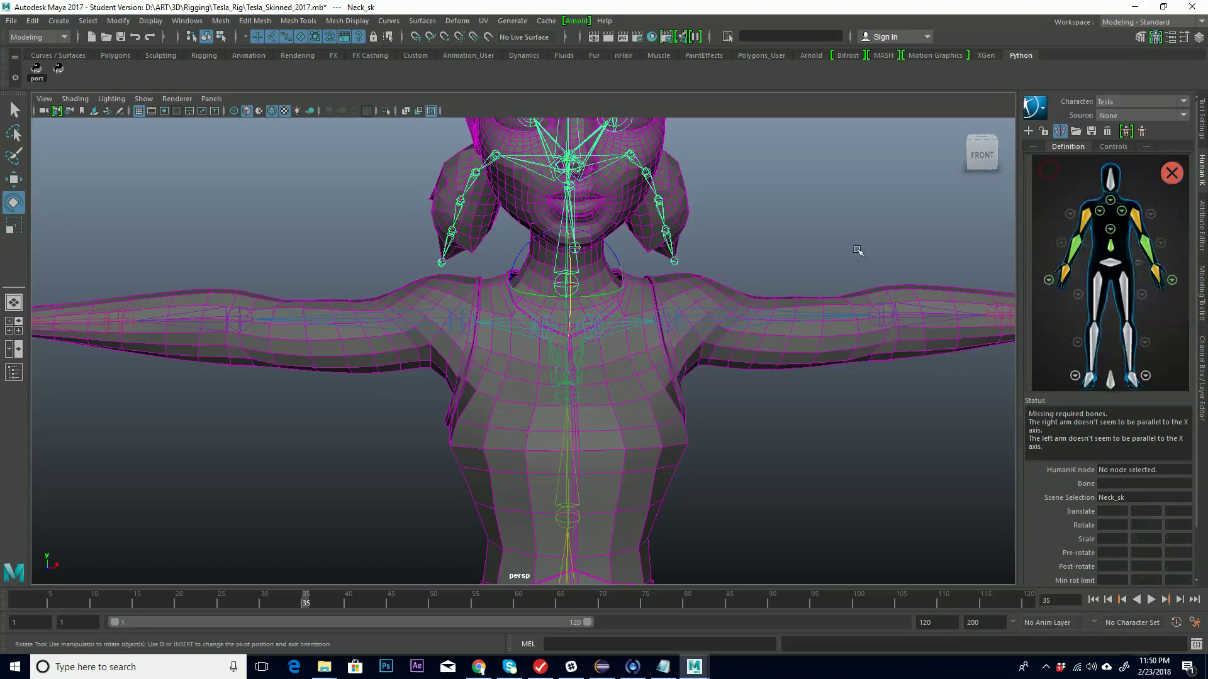
pyautogui.keyDown('alt'); pyautogui.moveTo(776, 274); pyautogui.dragTo(543, 189); pyautogui.keyUp('alt')
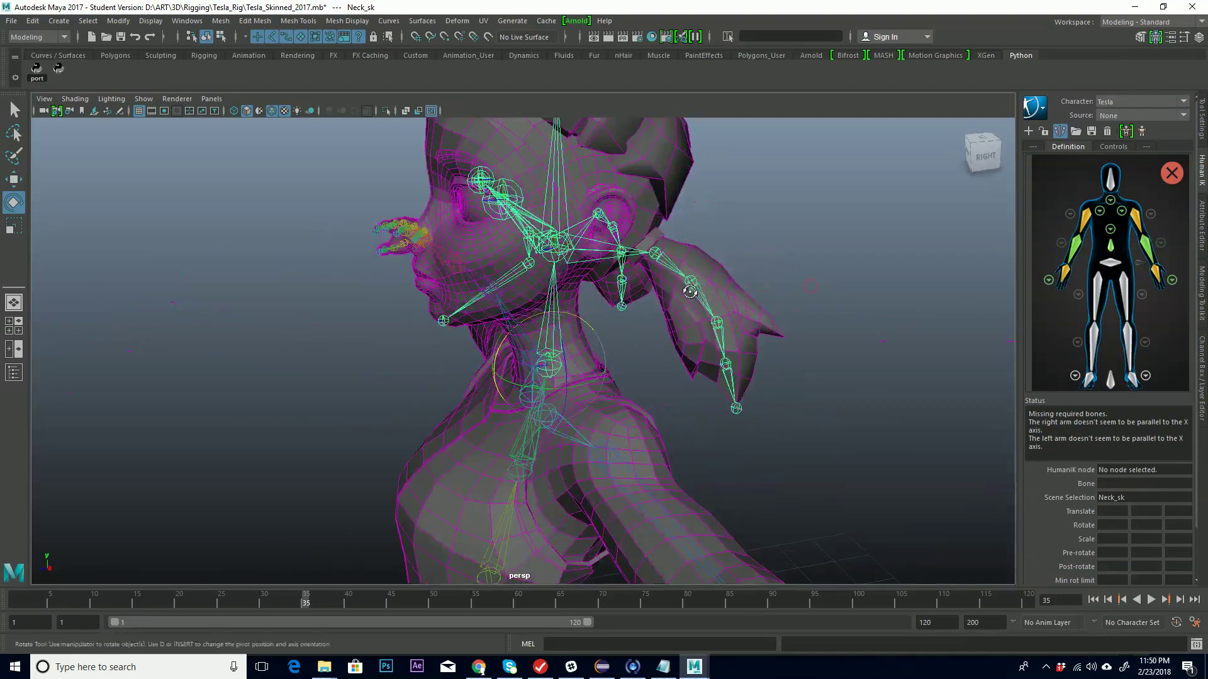
pyautogui.click(548, 194)
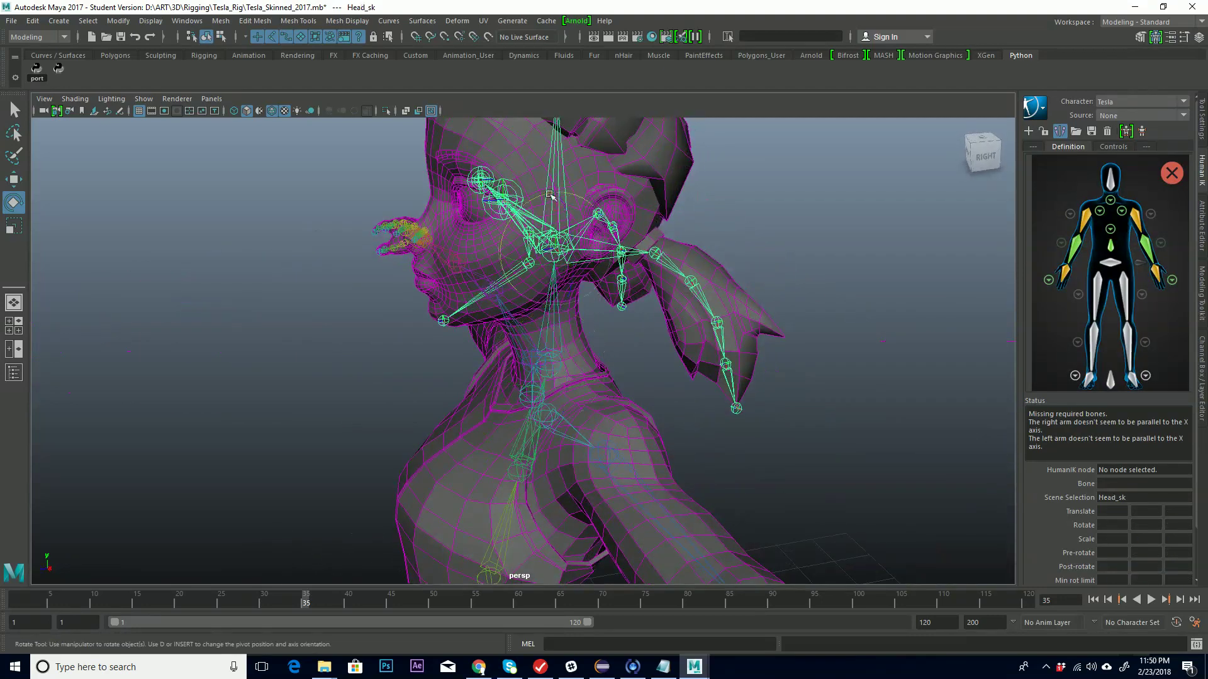
pyautogui.rightClick(1108, 179)
pyautogui.click(1122, 187)
pyautogui.keyDown('alt'); pyautogui.moveTo(560, 327); pyautogui.dragTo(694, 316, button='middle'); pyautogui.keyUp('alt')
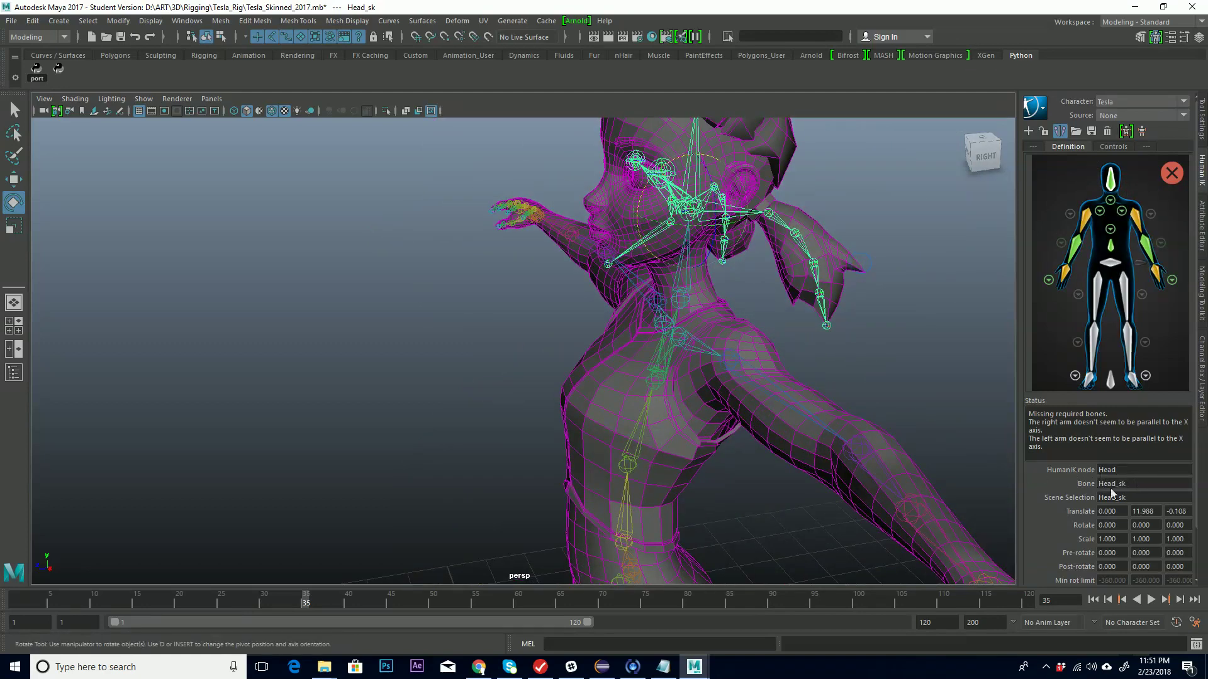
pyautogui.keyDown('alt'); pyautogui.moveTo(977, 436); pyautogui.dragTo(749, 418); pyautogui.keyUp('alt')
pyautogui.keyDown('alt'); pyautogui.moveTo(749, 418); pyautogui.dragTo(809, 262, button='middle'); pyautogui.keyUp('alt')
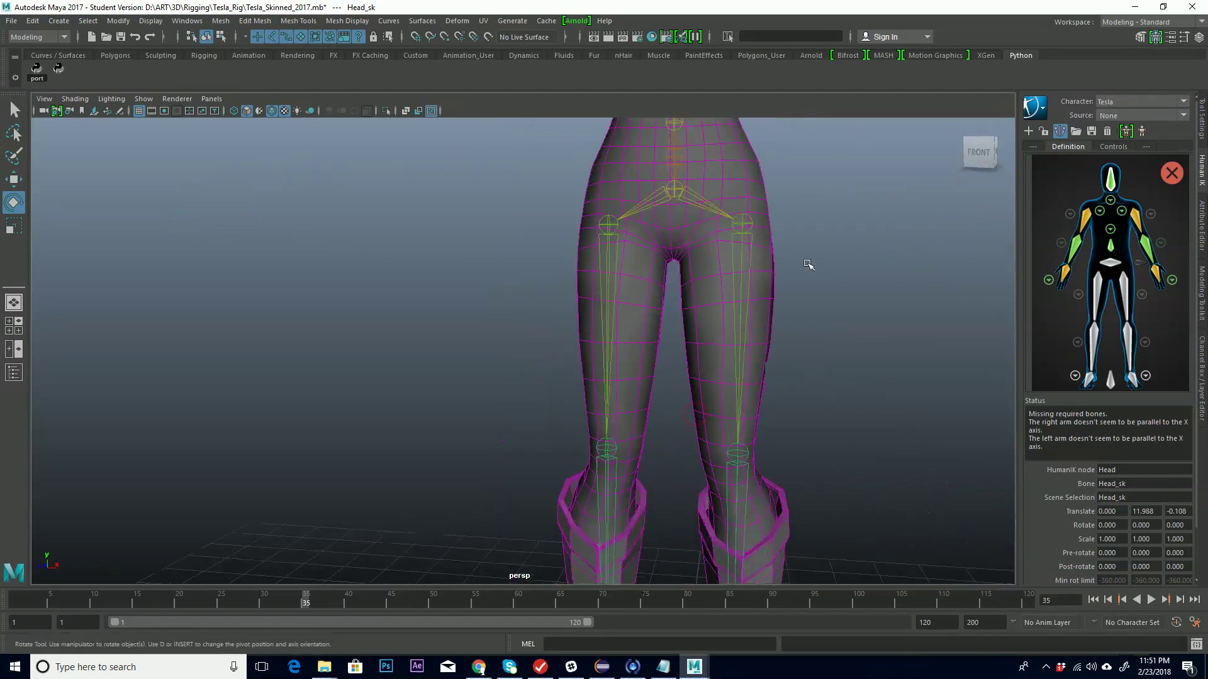
# Step: Assign Pelvis_sk to the Hips node and L_Hip_sk to LeftUpLeg
pyautogui.click(1110, 261)
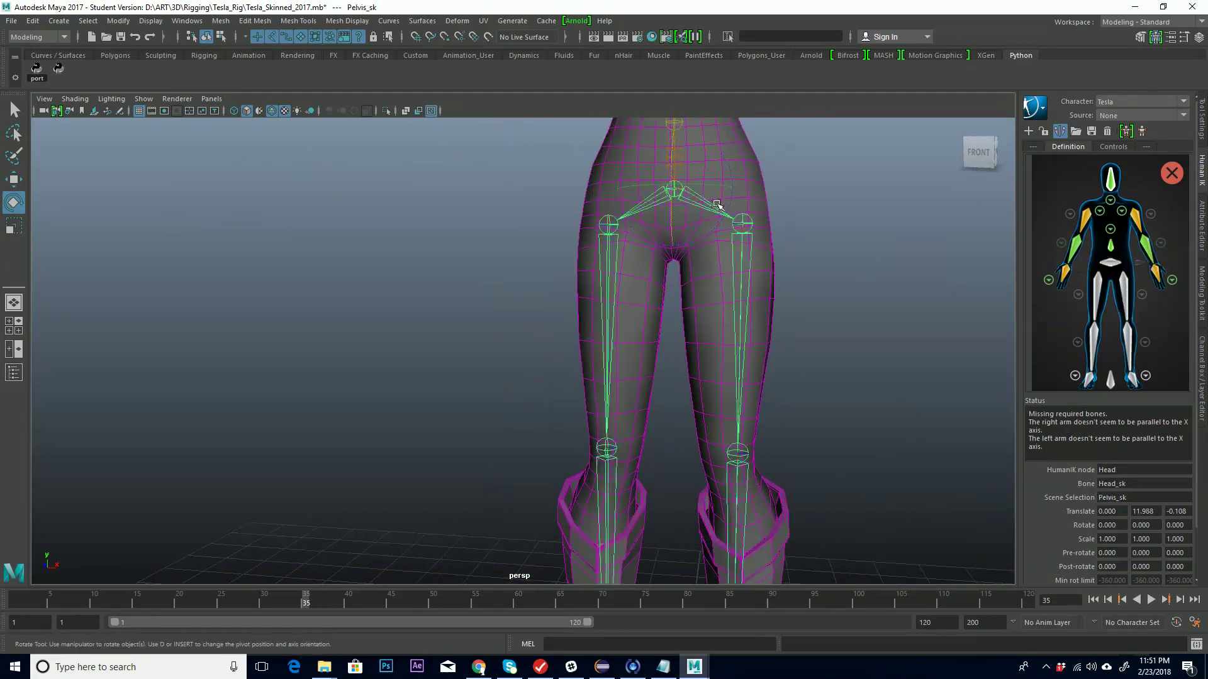
pyautogui.rightClick(1111, 261)
pyautogui.click(1132, 268)
pyautogui.click(744, 277)
pyautogui.rightClick(1125, 293)
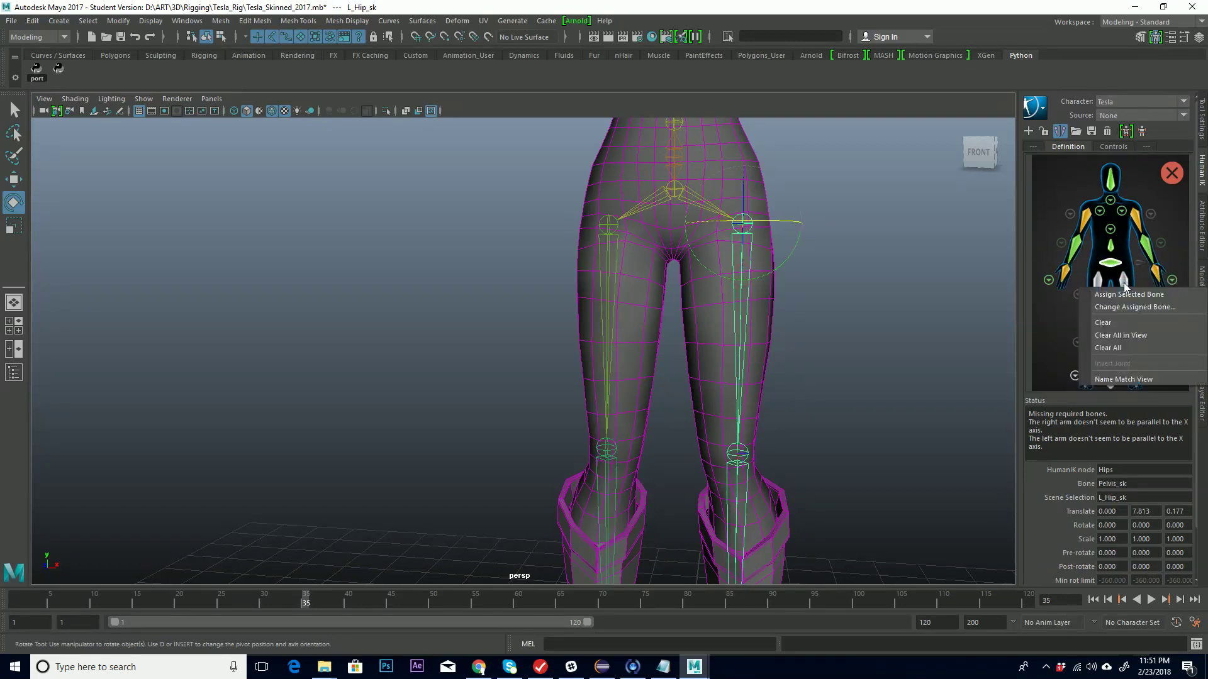
pyautogui.click(1132, 297)
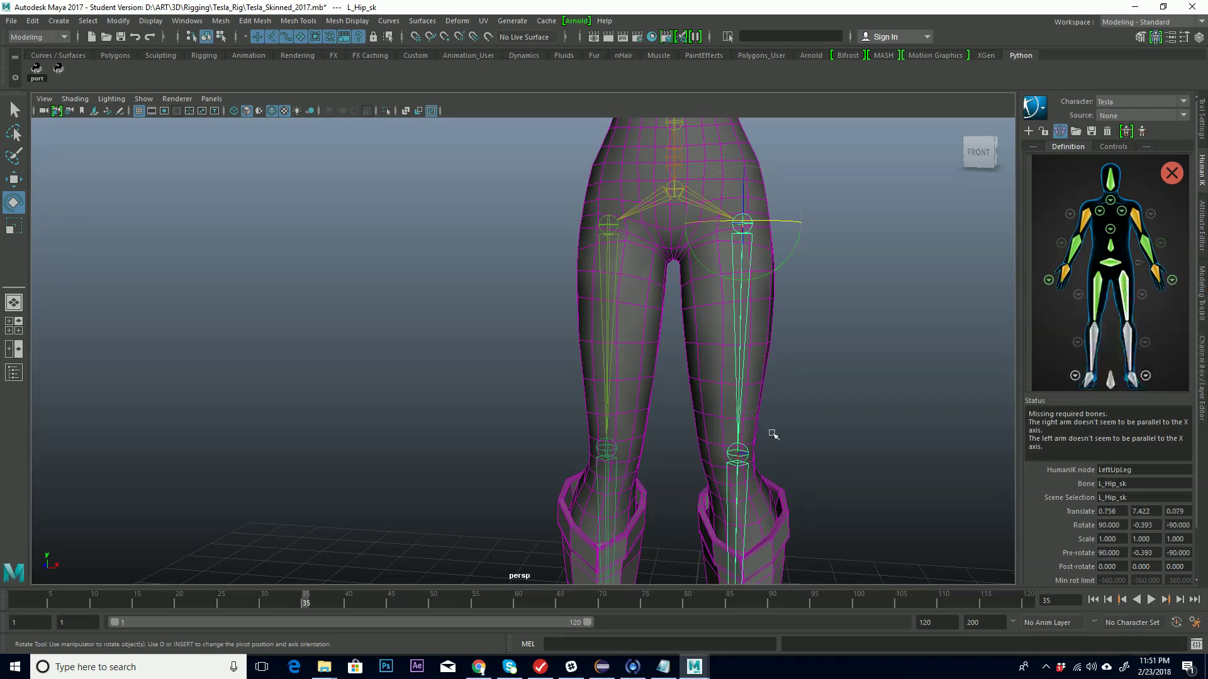
# Step: Assign L_Knee_sk to LeftLeg and L_Ankle_sk to LeftFoot
pyautogui.keyDown('alt'); pyautogui.moveTo(774, 432); pyautogui.dragTo(785, 315, button='middle'); pyautogui.keyUp('alt')
pyautogui.click(746, 401)
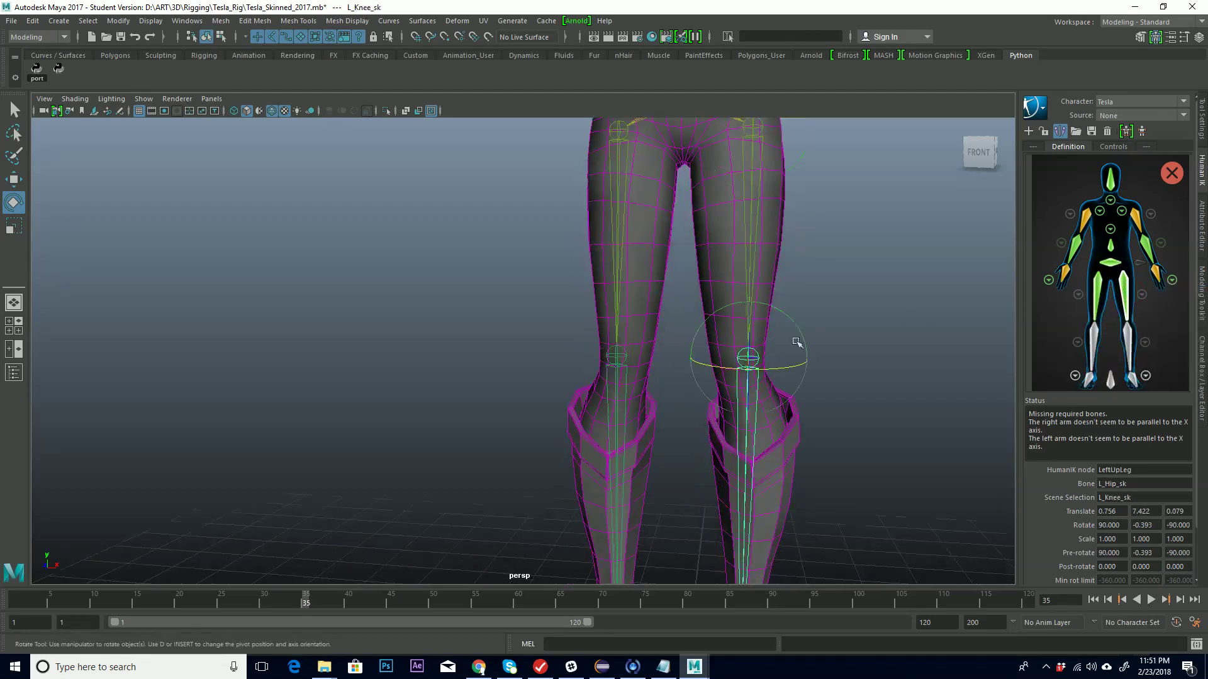
pyautogui.rightClick(1126, 340)
pyautogui.click(1151, 343)
pyautogui.keyDown('alt'); pyautogui.moveTo(773, 366); pyautogui.dragTo(778, 154, button='middle'); pyautogui.keyUp('alt')
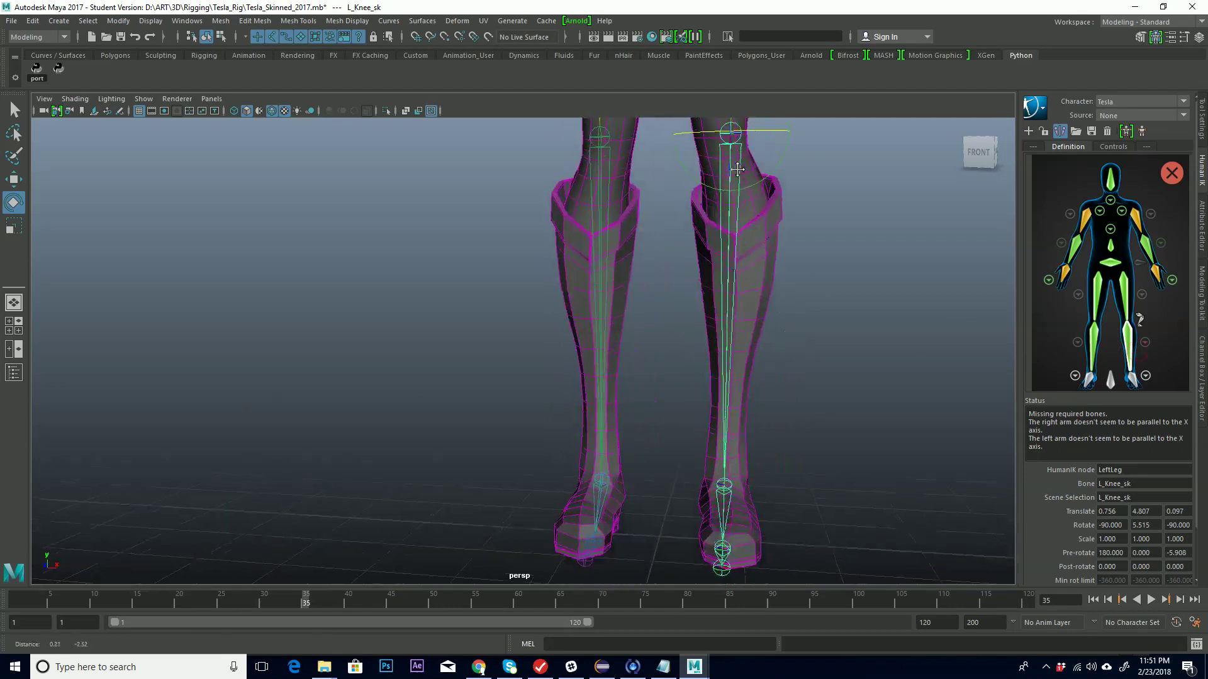
pyautogui.click(725, 485)
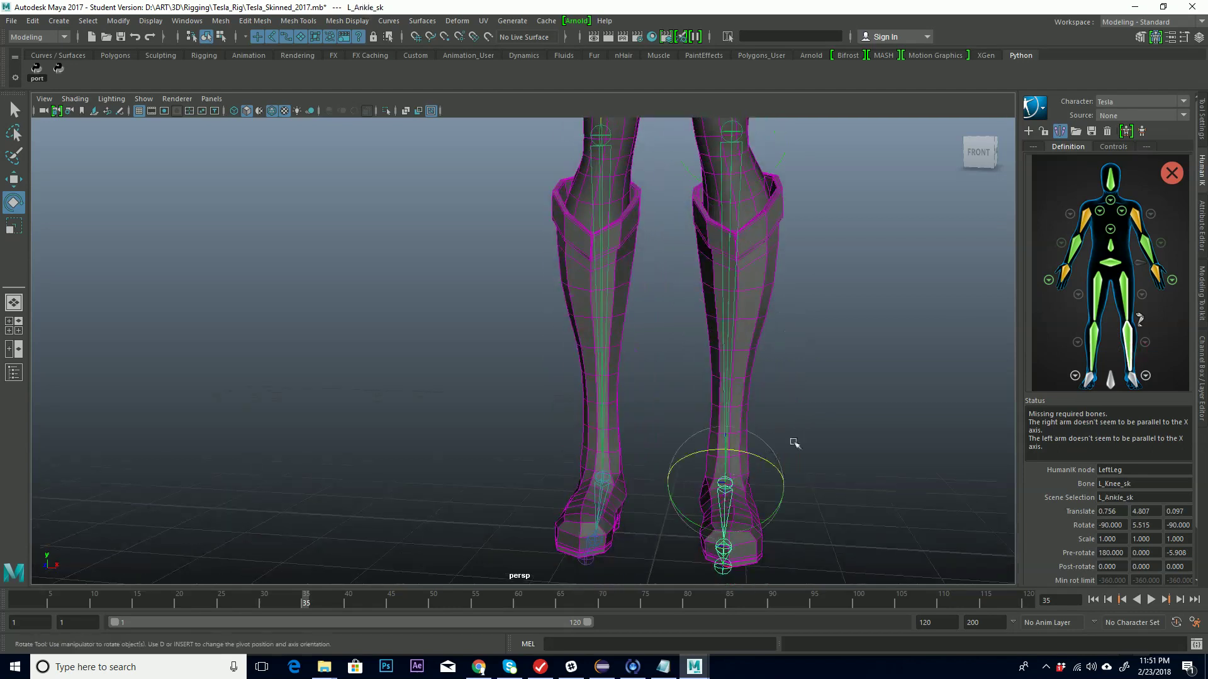
pyautogui.rightClick(1132, 379)
pyautogui.click(1151, 383)
pyautogui.keyDown('alt'); pyautogui.moveTo(709, 491); pyautogui.dragTo(793, 364); pyautogui.keyUp('alt')
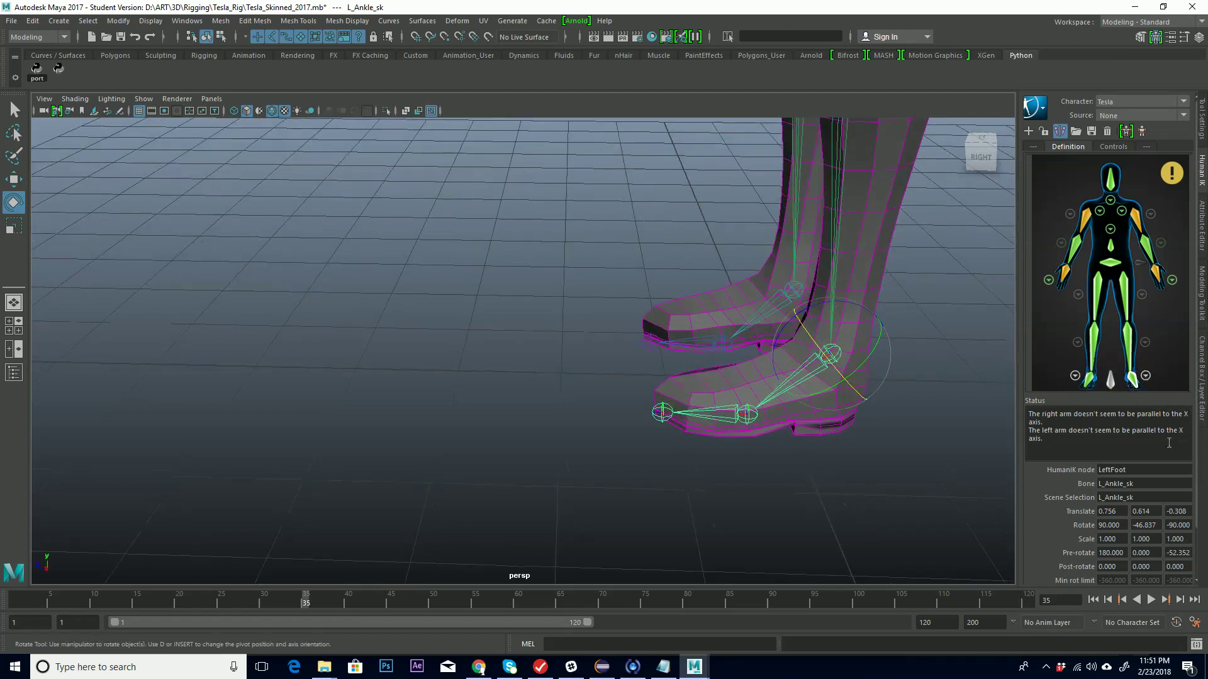
# Step: In the left foot close-up map, assign L_Ball_sk to the LeftToeBase node
pyautogui.click(1145, 377)
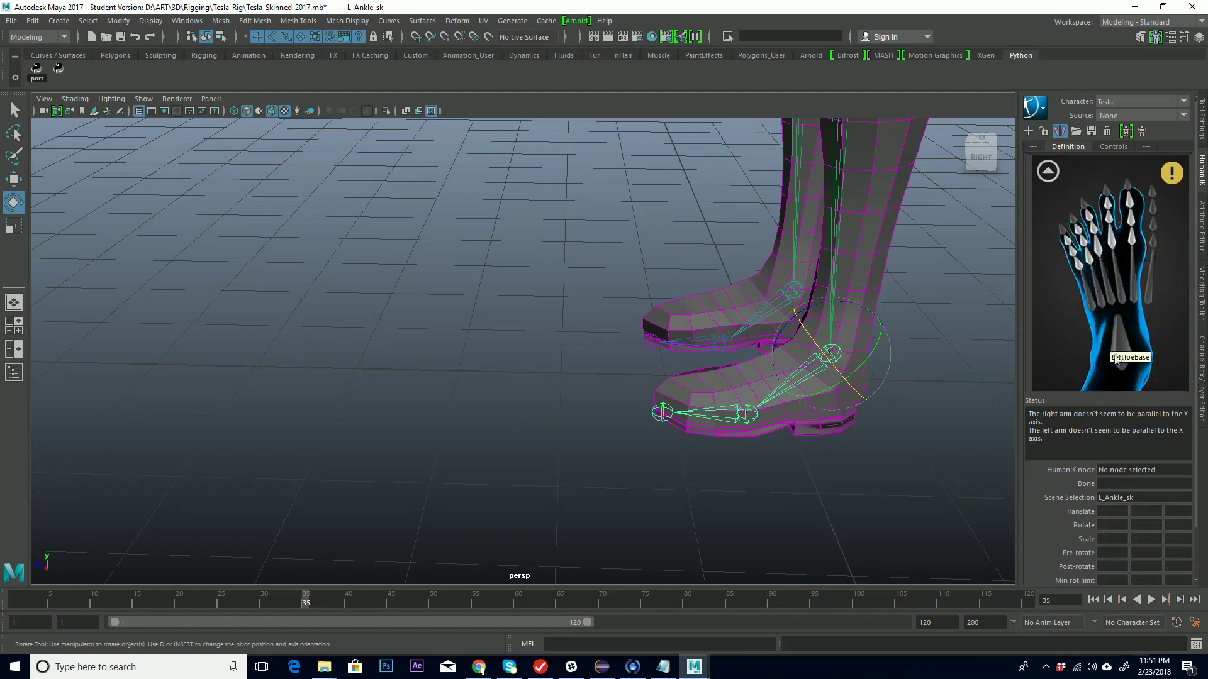
pyautogui.keyDown('alt'); pyautogui.moveTo(925, 367); pyautogui.dragTo(922, 362); pyautogui.keyUp('alt')
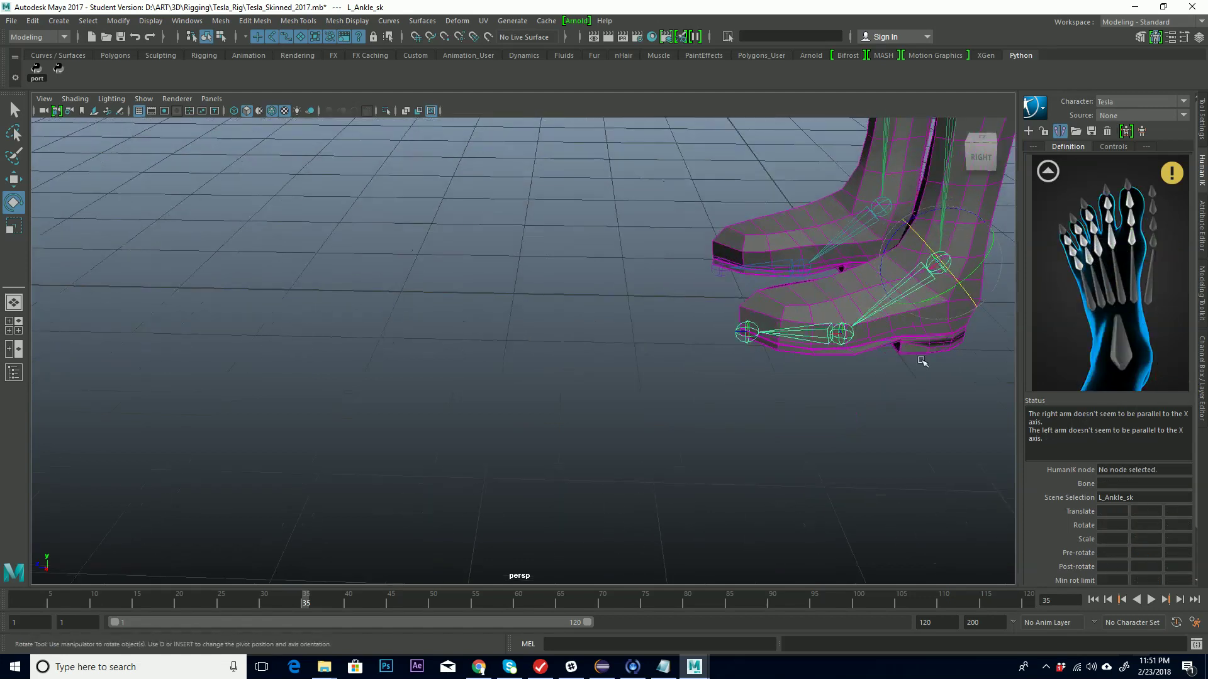
pyautogui.click(809, 338)
pyautogui.rightClick(1126, 344)
pyautogui.click(1132, 350)
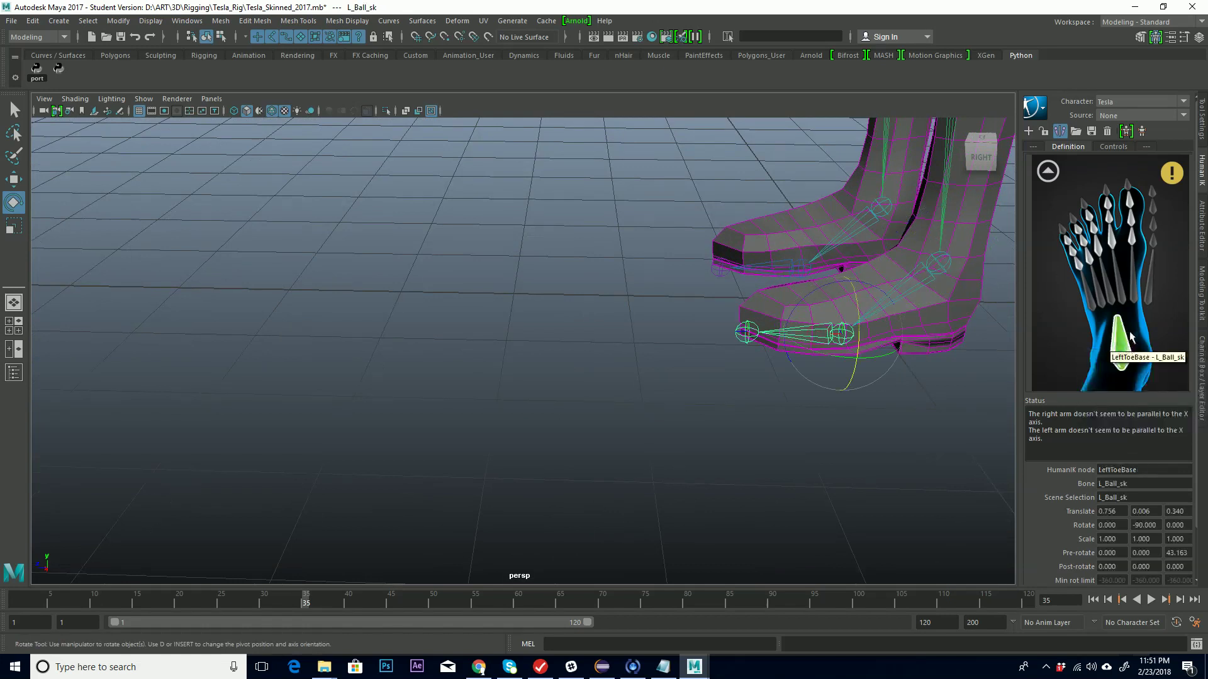
pyautogui.click(1048, 170)
# Step: Check the left leg's roll bone slots, then reframe the view on the torso
pyautogui.moveTo(1169, 168)
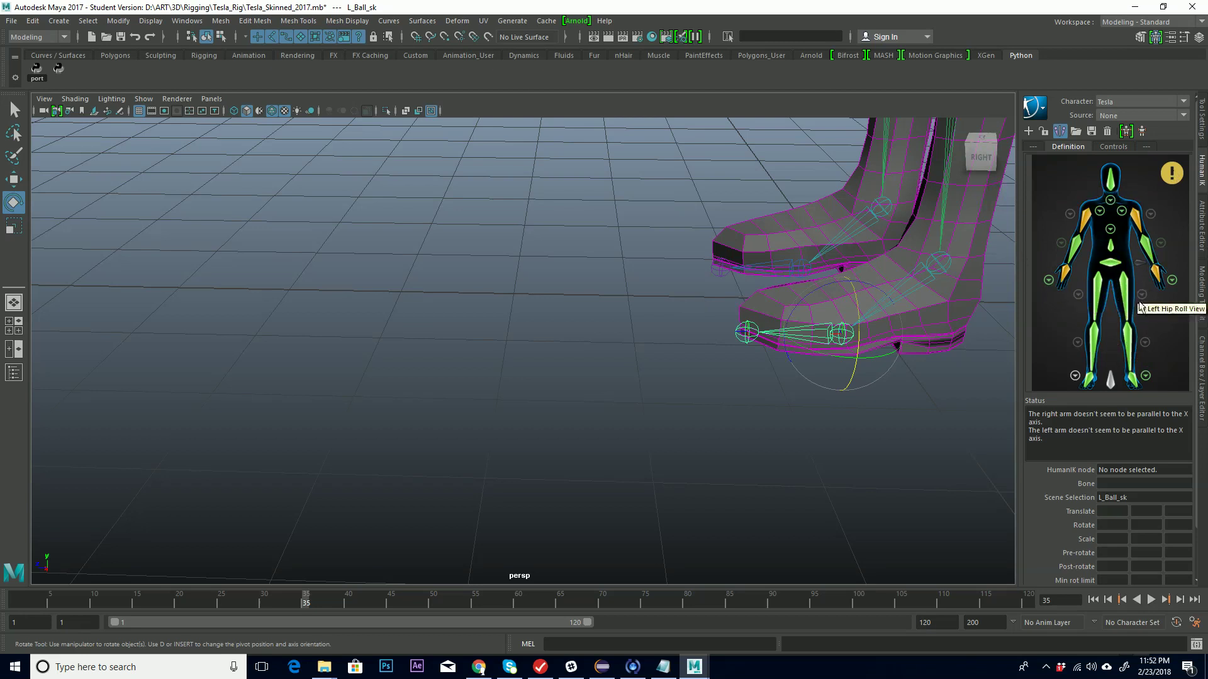
pyautogui.click(1142, 295)
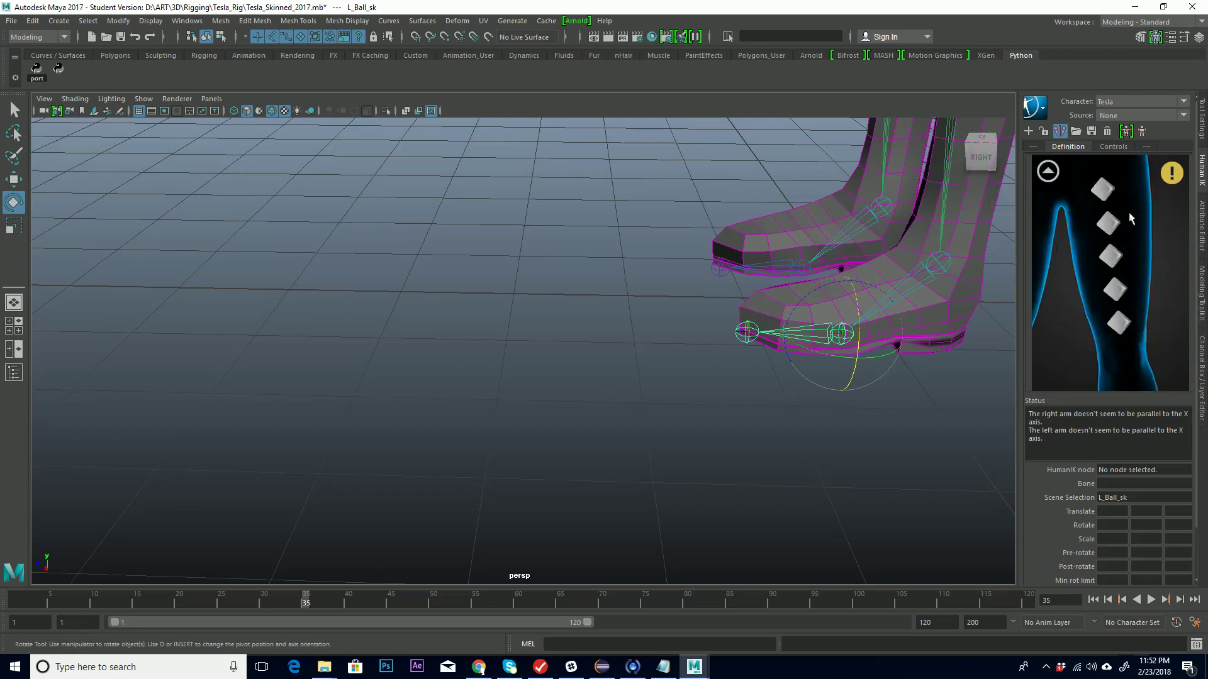
pyautogui.click(1049, 171)
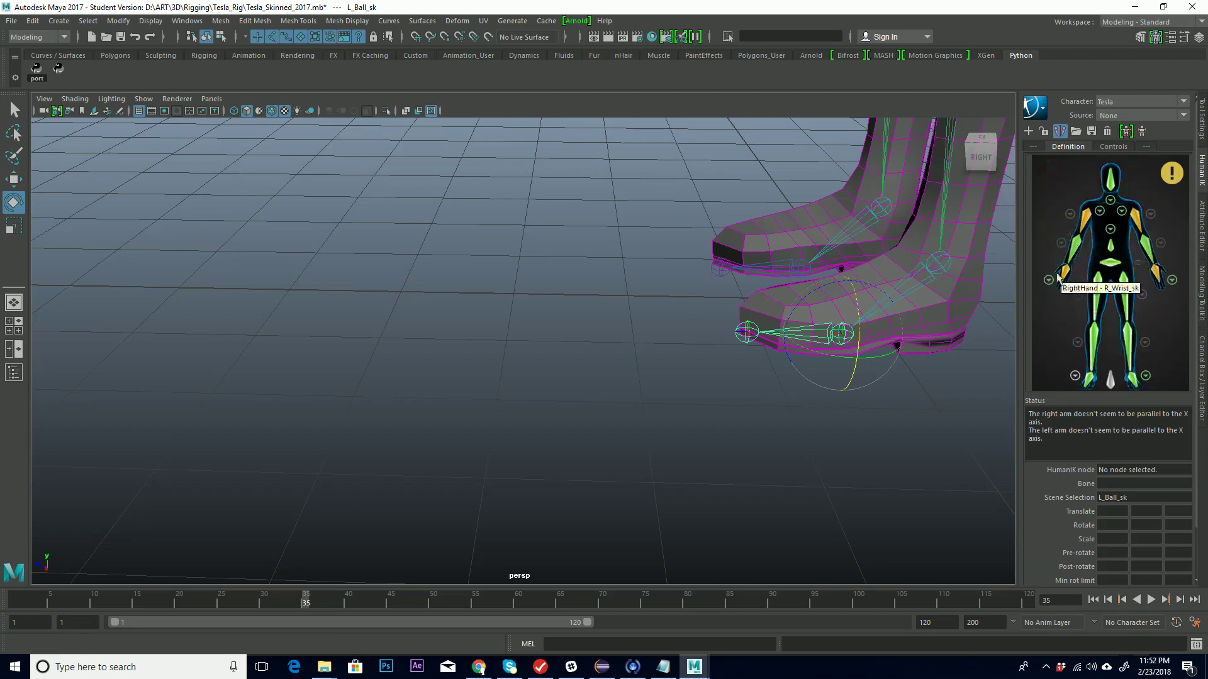
pyautogui.scroll(-6, 751, 209)
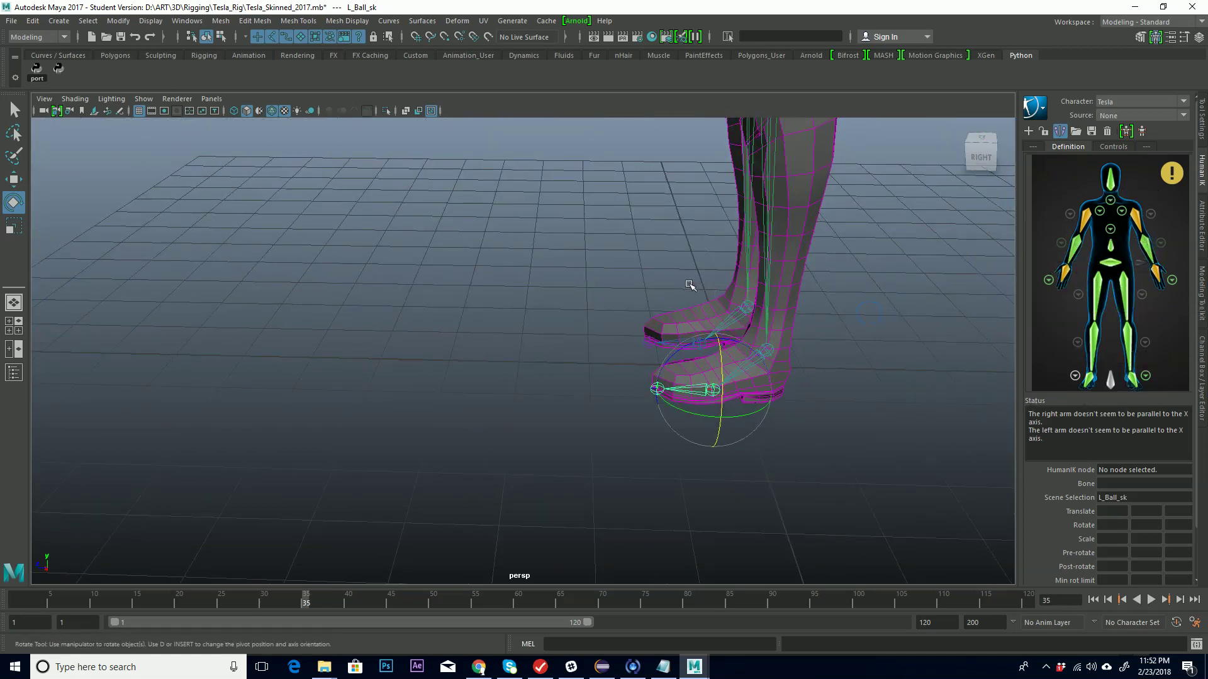
pyautogui.keyDown('alt'); pyautogui.moveTo(666, 234); pyautogui.dragTo(746, 280); pyautogui.keyUp('alt')
pyautogui.keyDown('alt'); pyautogui.moveTo(745, 280); pyautogui.dragTo(696, 312, button='middle'); pyautogui.keyUp('alt')
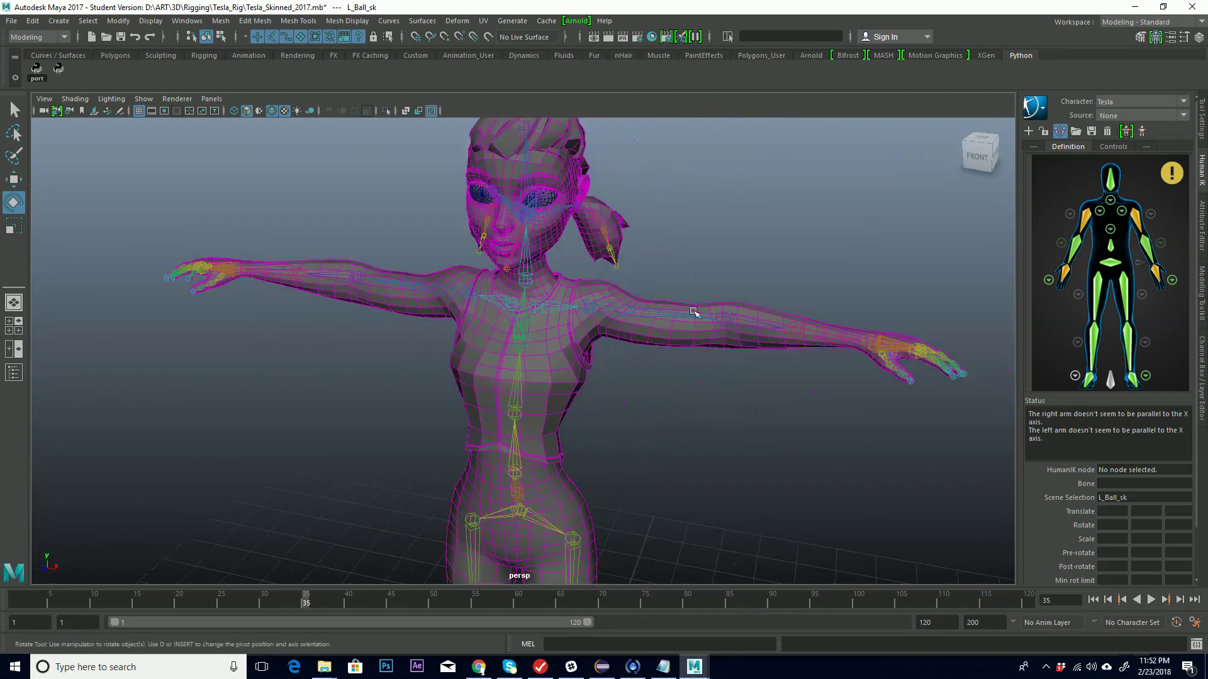
# Step: Save Tesla's skeleton definition as a HumanIK template named Tesla_Definition
pyautogui.click(1092, 133)
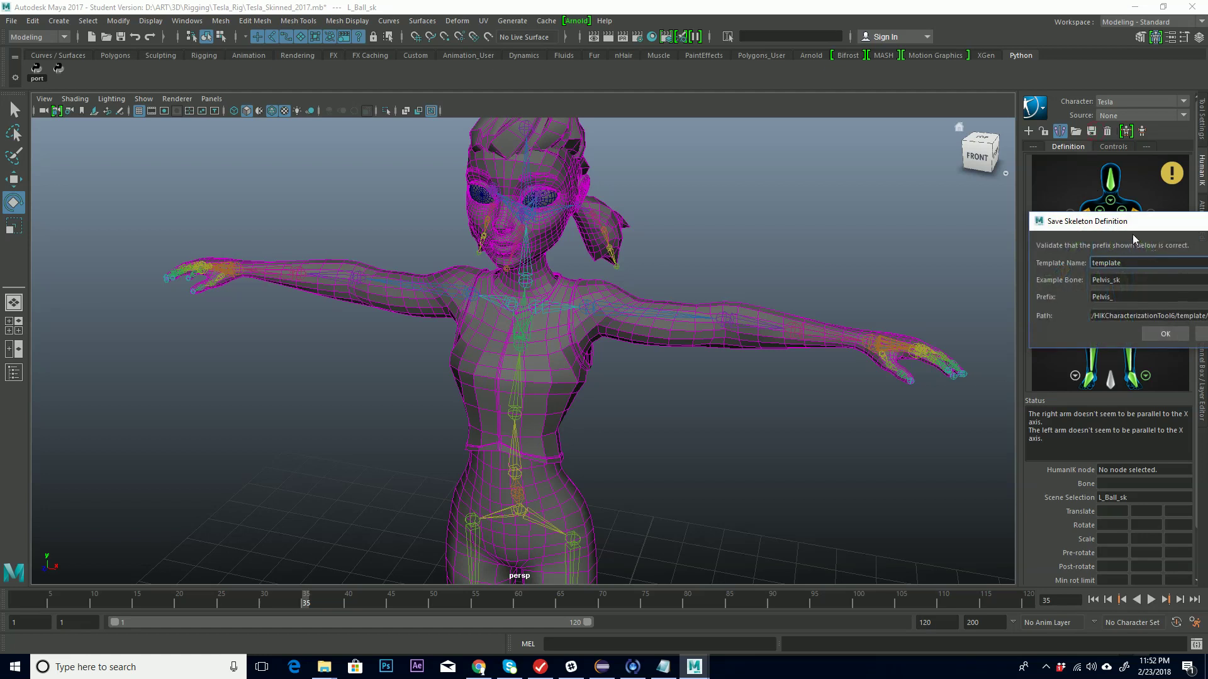
pyautogui.moveTo(1132, 234); pyautogui.dragTo(800, 237)
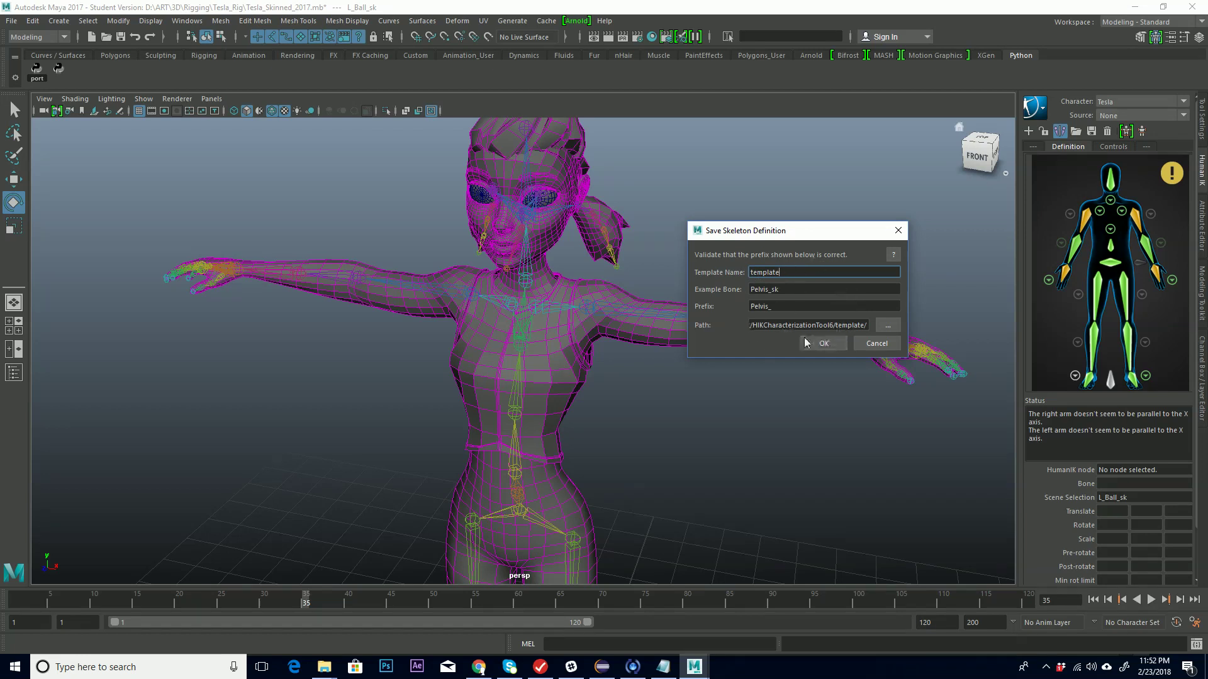
pyautogui.moveTo(821, 235); pyautogui.dragTo(830, 202)
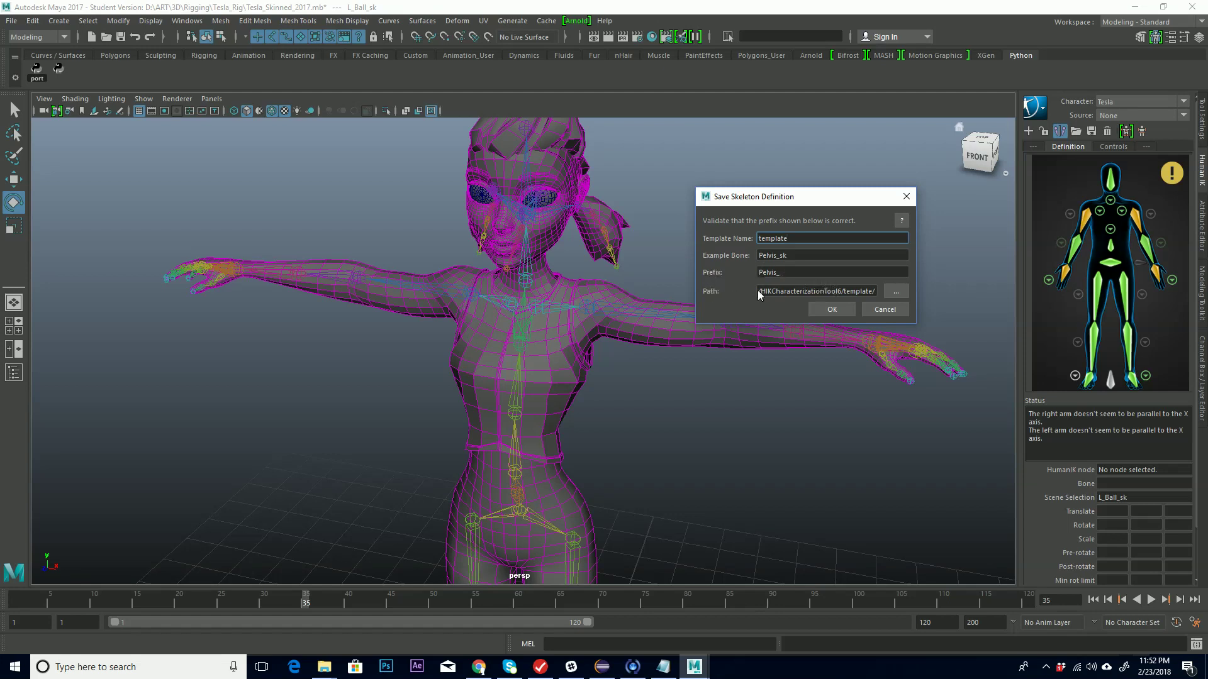
pyautogui.doubleClick(803, 238)
pyautogui.click(834, 307)
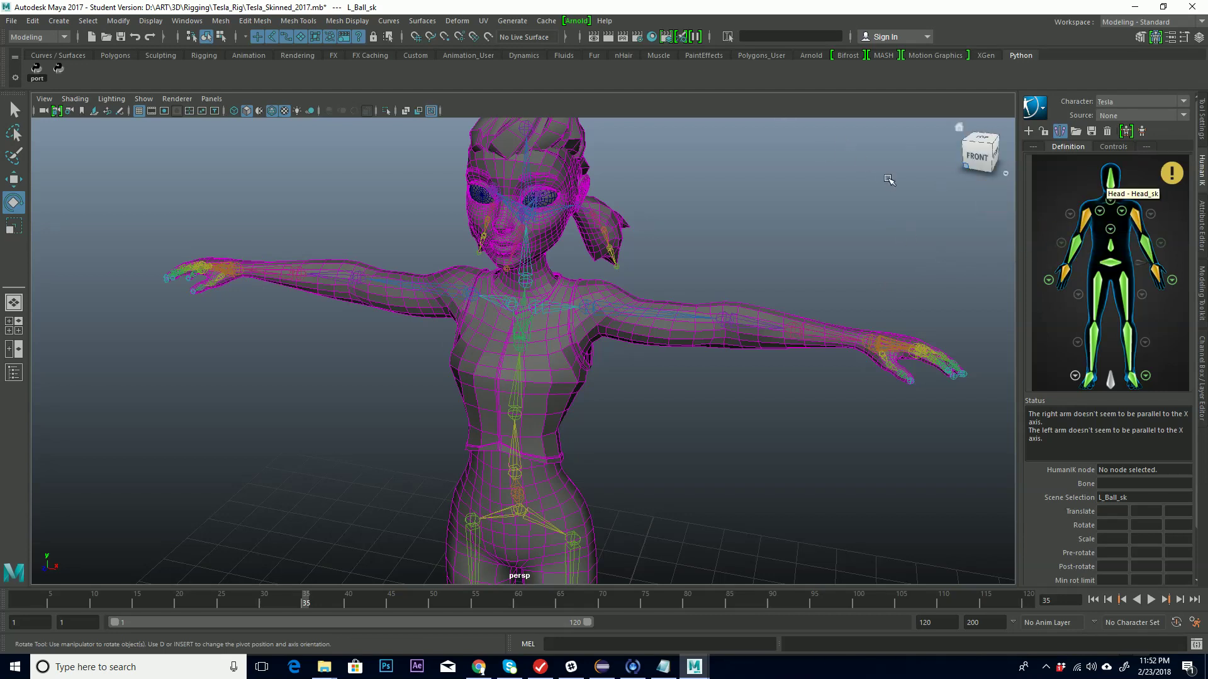
pyautogui.moveTo(676, 320)
pyautogui.keyDown('alt'); pyautogui.mouseDown(button='middle')
pyautogui.moveTo(639, 342)
pyautogui.moveTo(790, 264)
pyautogui.moveTo(682, 312)
pyautogui.mouseUp(button='middle'); pyautogui.keyUp('alt')
pyautogui.keyDown('alt'); pyautogui.moveTo(682, 313); pyautogui.dragTo(754, 354); pyautogui.keyUp('alt')
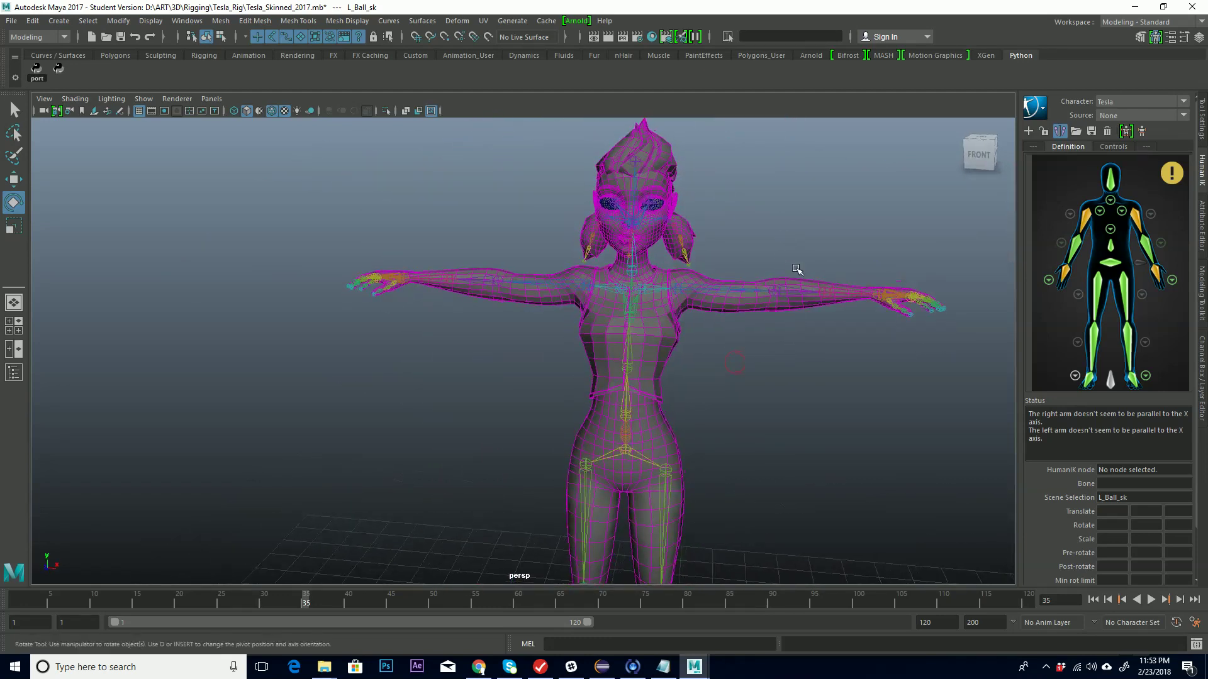
pyautogui.moveTo(795, 267)
pyautogui.keyDown('alt'); pyautogui.mouseDown(button='middle')
pyautogui.moveTo(748, 270)
pyautogui.moveTo(799, 280)
pyautogui.mouseUp(button='middle'); pyautogui.keyUp('alt')
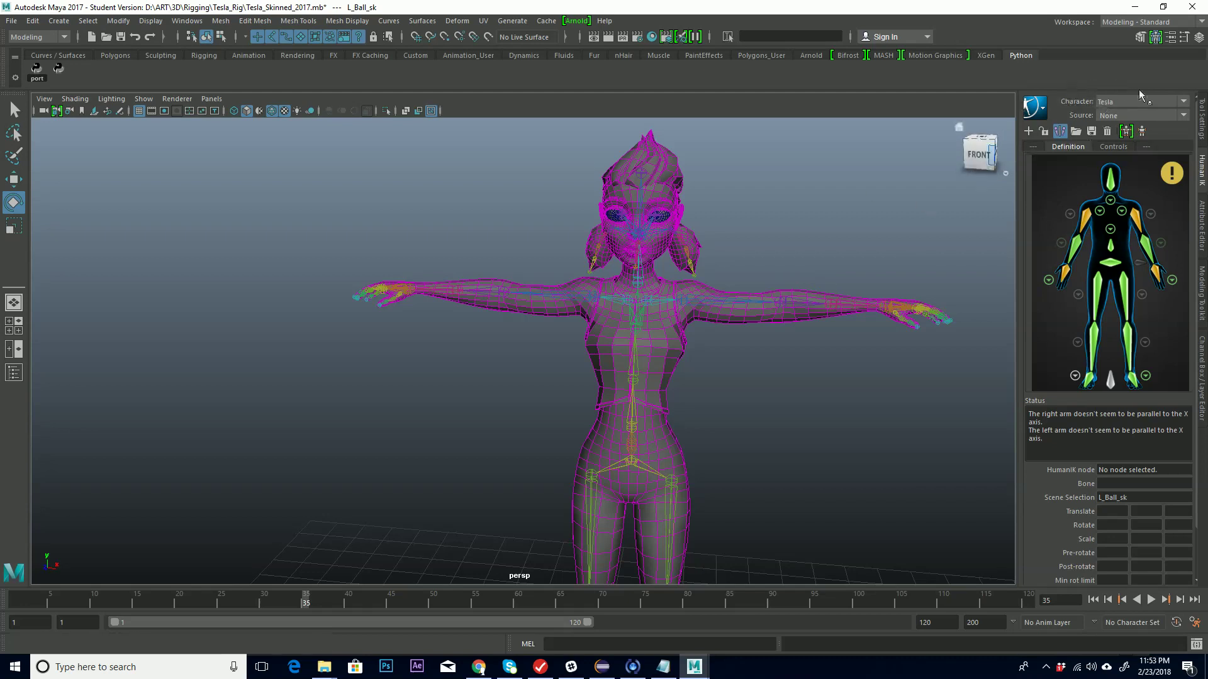
pyautogui.keyDown('alt'); pyautogui.moveTo(786, 295); pyautogui.dragTo(514, 369, button='right'); pyautogui.keyUp('alt')
pyautogui.keyDown('alt'); pyautogui.moveTo(513, 369); pyautogui.dragTo(689, 391); pyautogui.keyUp('alt')
pyautogui.click(695, 470)
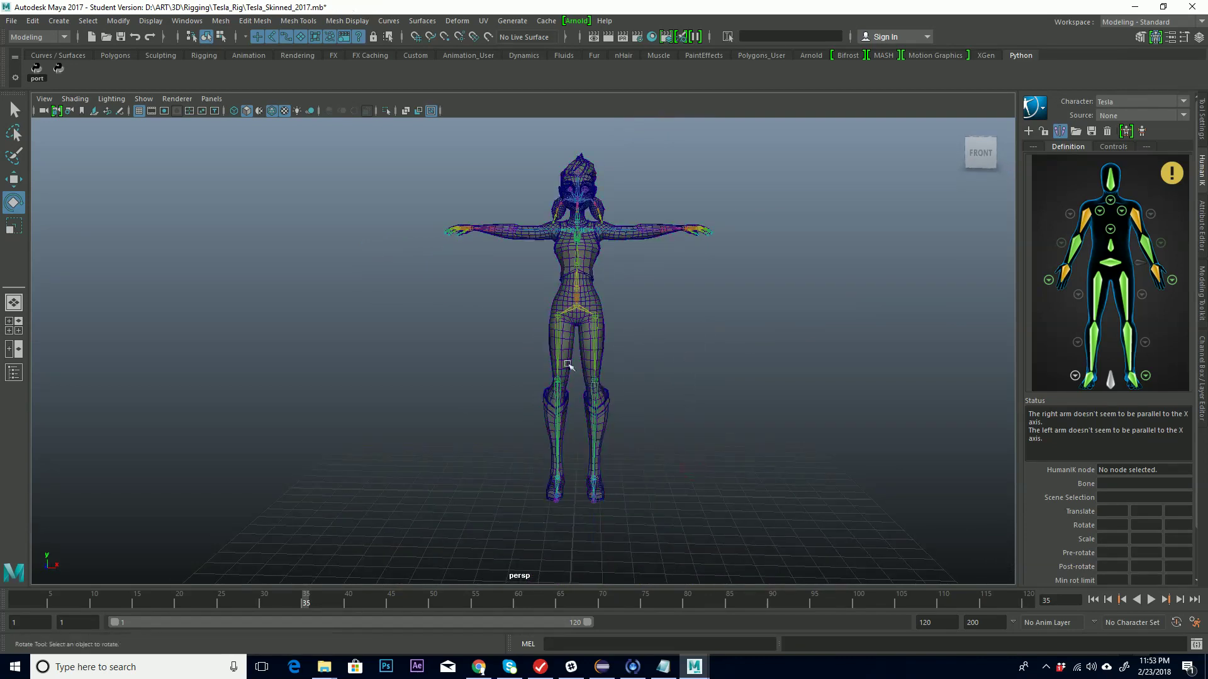
pyautogui.keyDown('alt'); pyautogui.moveTo(572, 345); pyautogui.dragTo(577, 370, button='middle'); pyautogui.keyUp('alt')
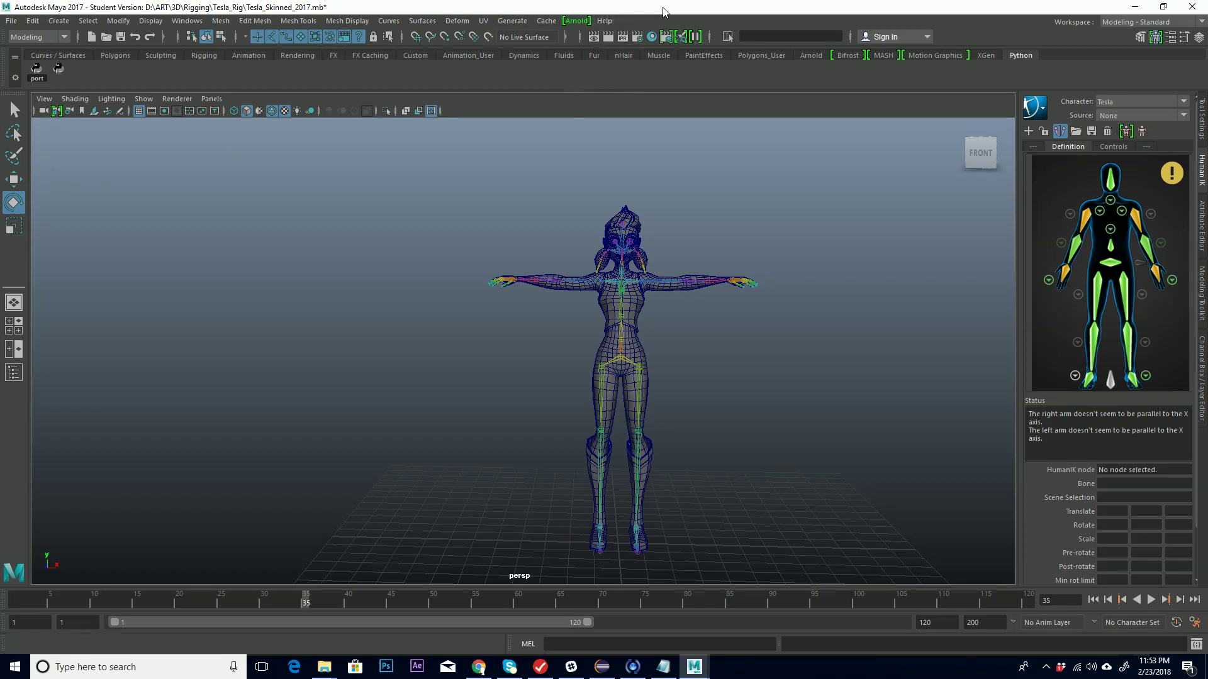
pyautogui.click(187, 21)
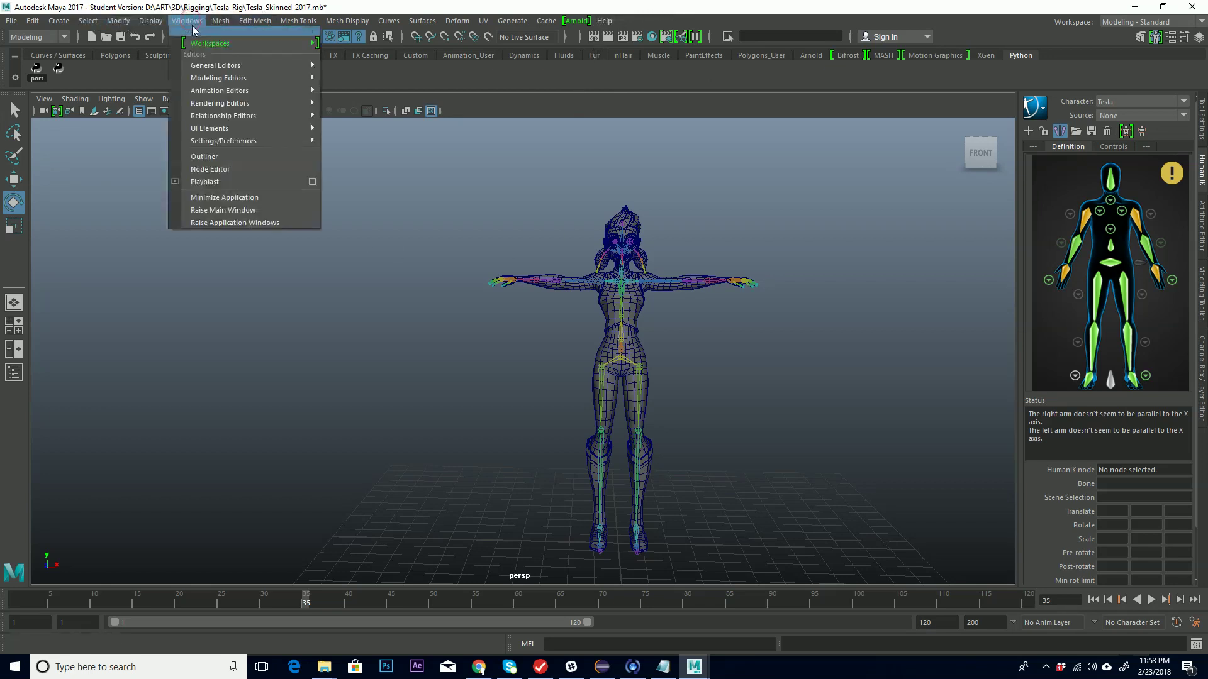
# Step: Open the Content Browser and bring the README_mocap note in Notepad to the front
pyautogui.moveTo(211, 68)
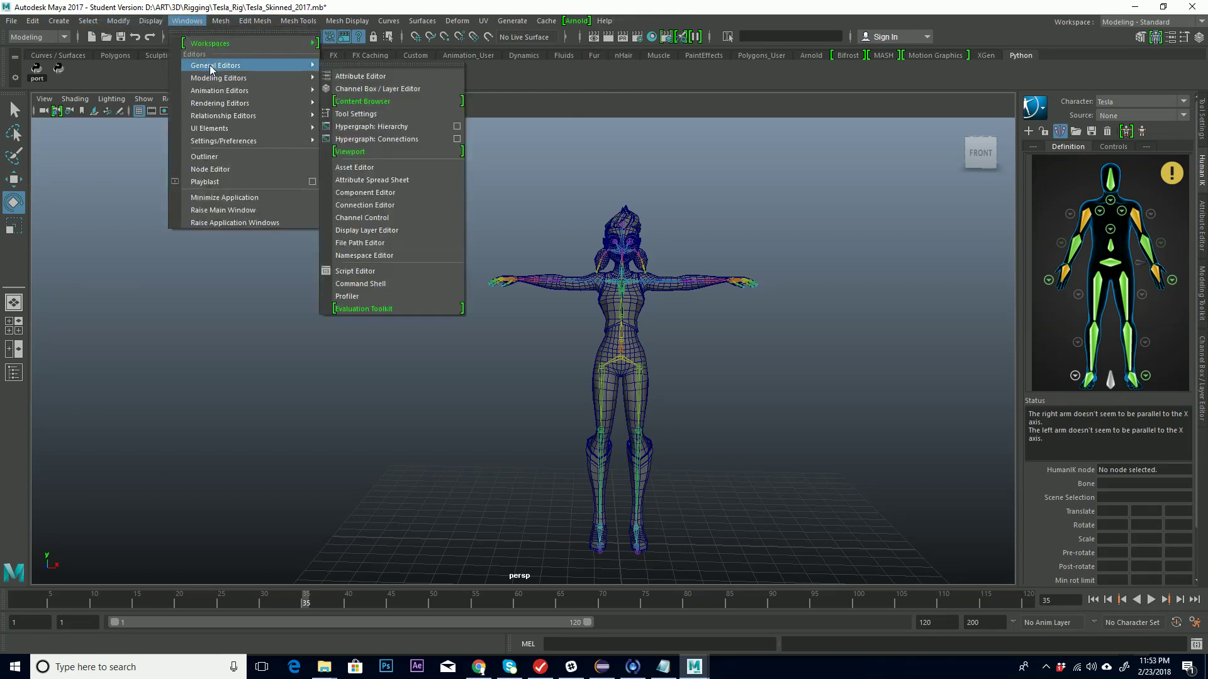
pyautogui.click(387, 104)
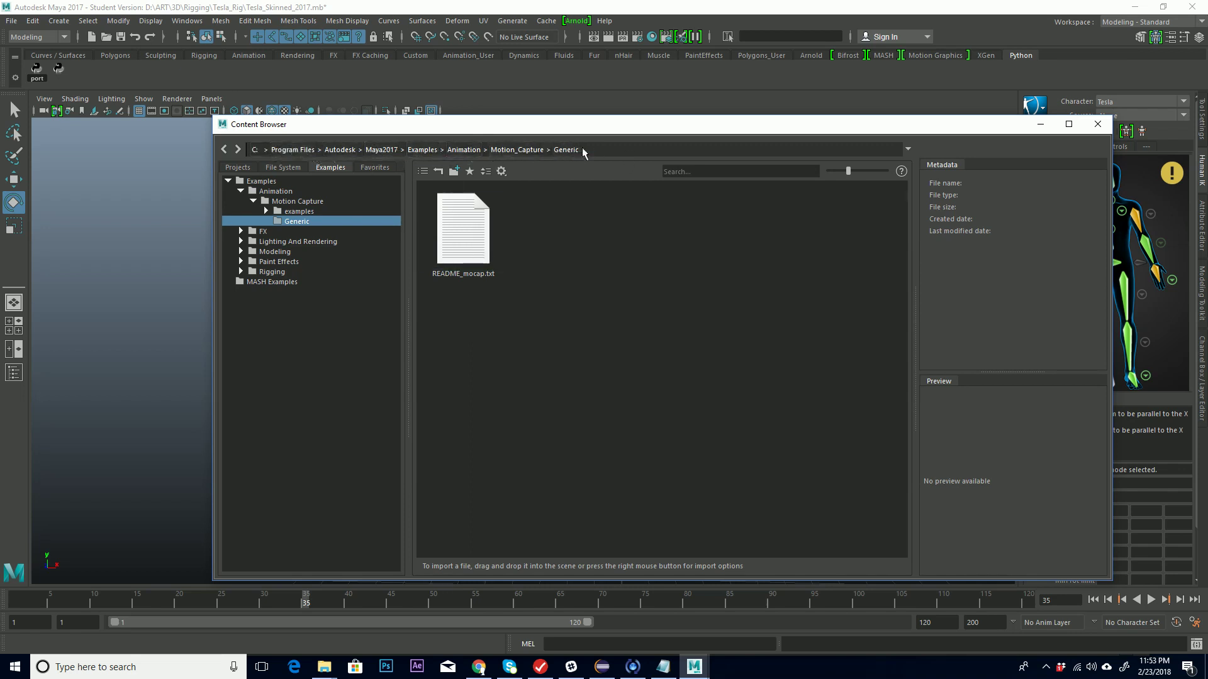
pyautogui.click(663, 666)
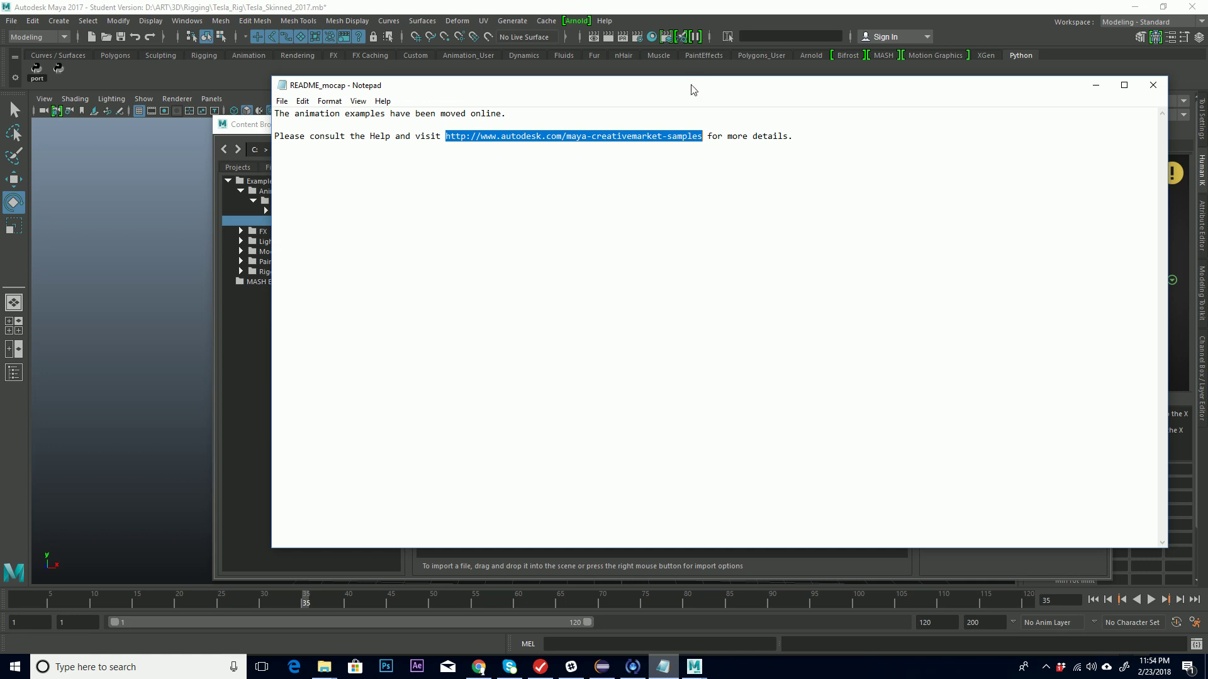
pyautogui.moveTo(683, 89)
pyautogui.mouseDown()
pyautogui.moveTo(703, 89)
pyautogui.moveTo(691, 88)
pyautogui.mouseUp()
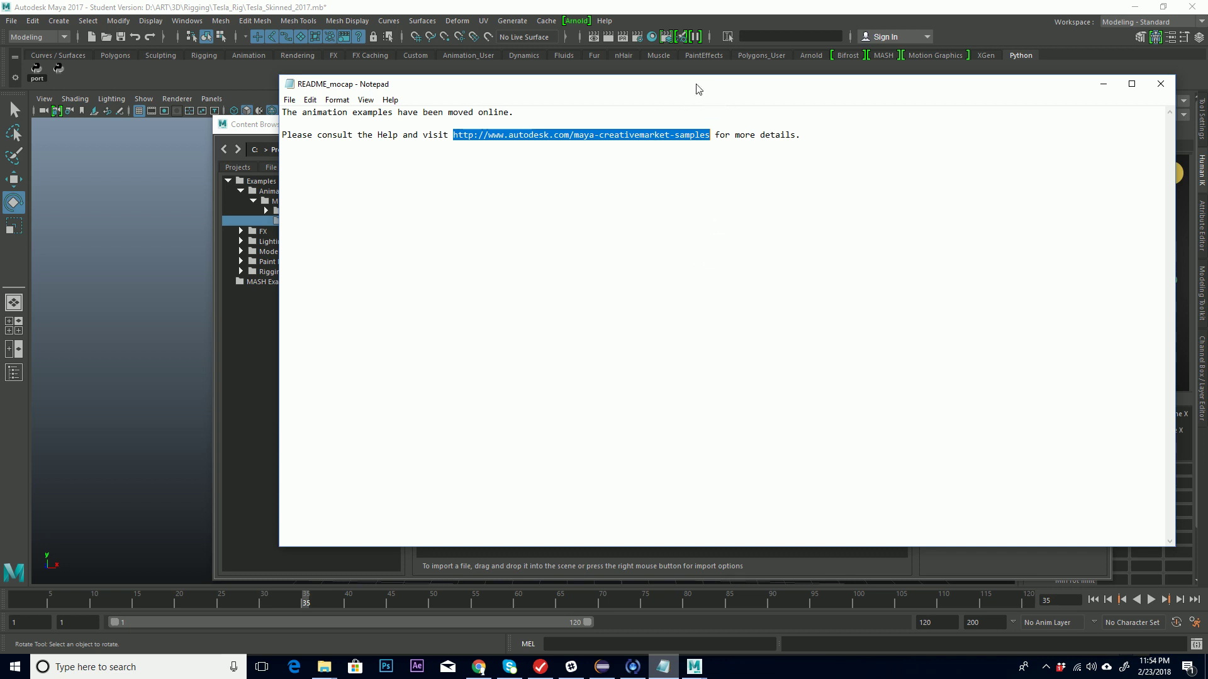
pyautogui.moveTo(699, 88)
pyautogui.mouseDown()
pyautogui.moveTo(648, 93)
pyautogui.moveTo(682, 80)
pyautogui.mouseUp()
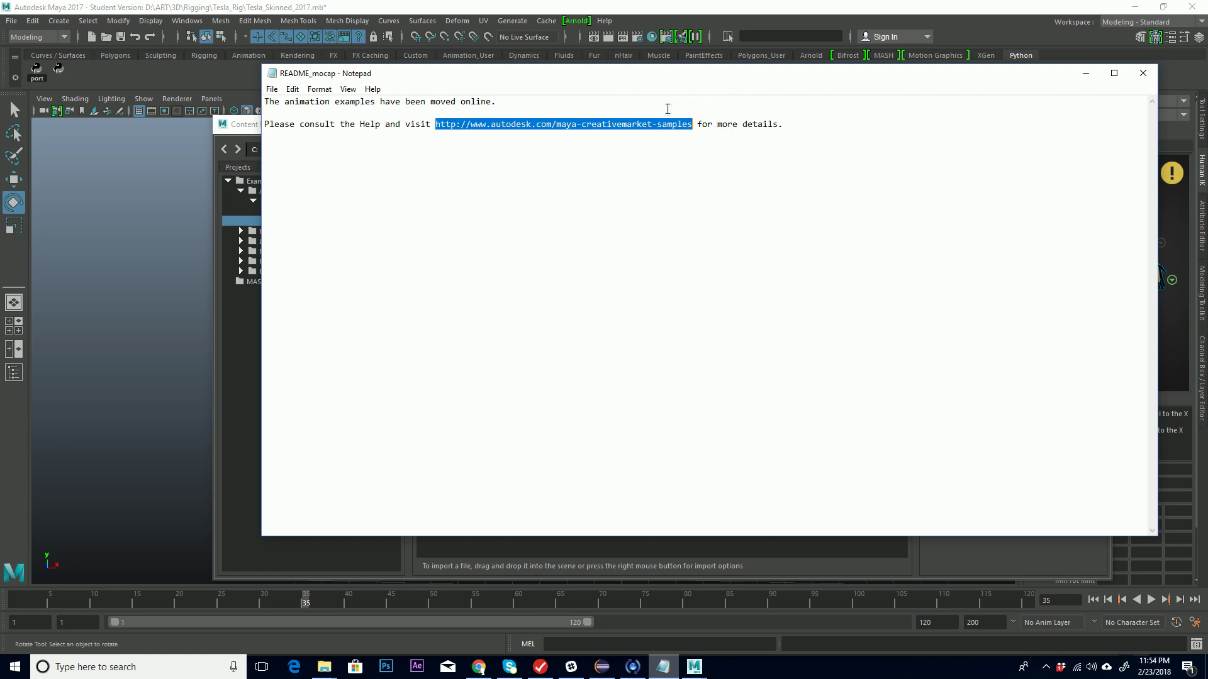
pyautogui.click(1086, 74)
# Step: Browse to the Motion Capture examples folder listing dance1.ma, walk1.ma and run1.ma
pyautogui.moveTo(638, 132); pyautogui.dragTo(637, 120)
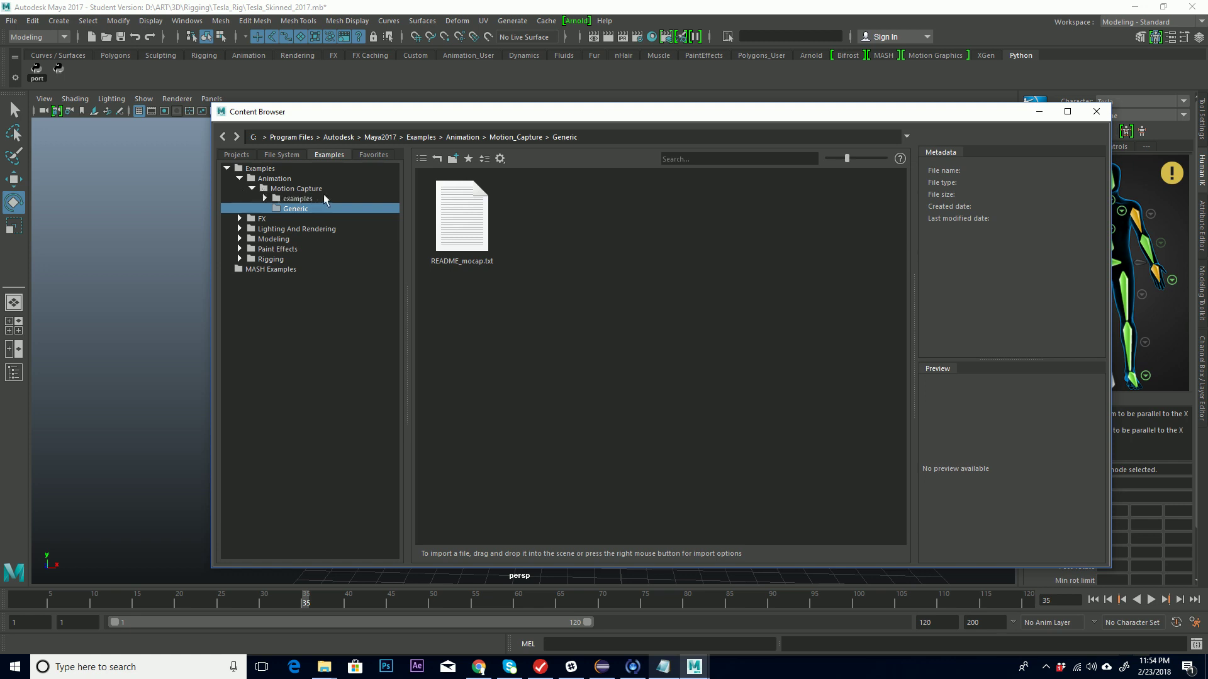
pyautogui.doubleClick(305, 189)
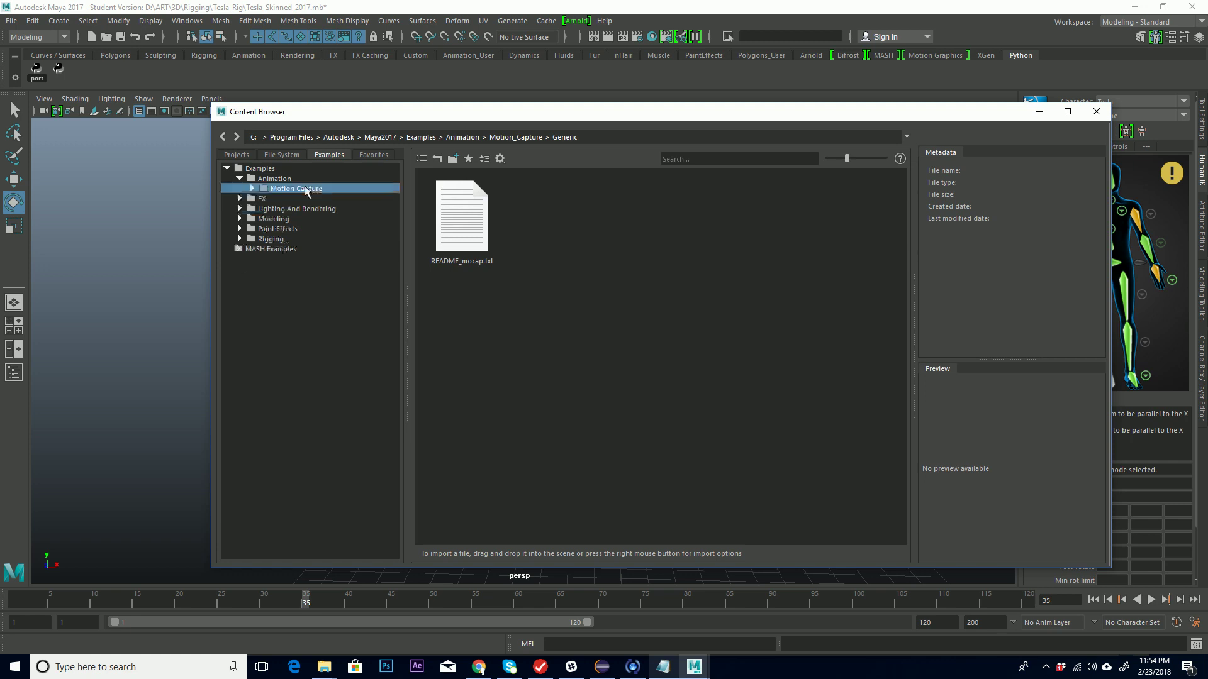
pyautogui.click(251, 189)
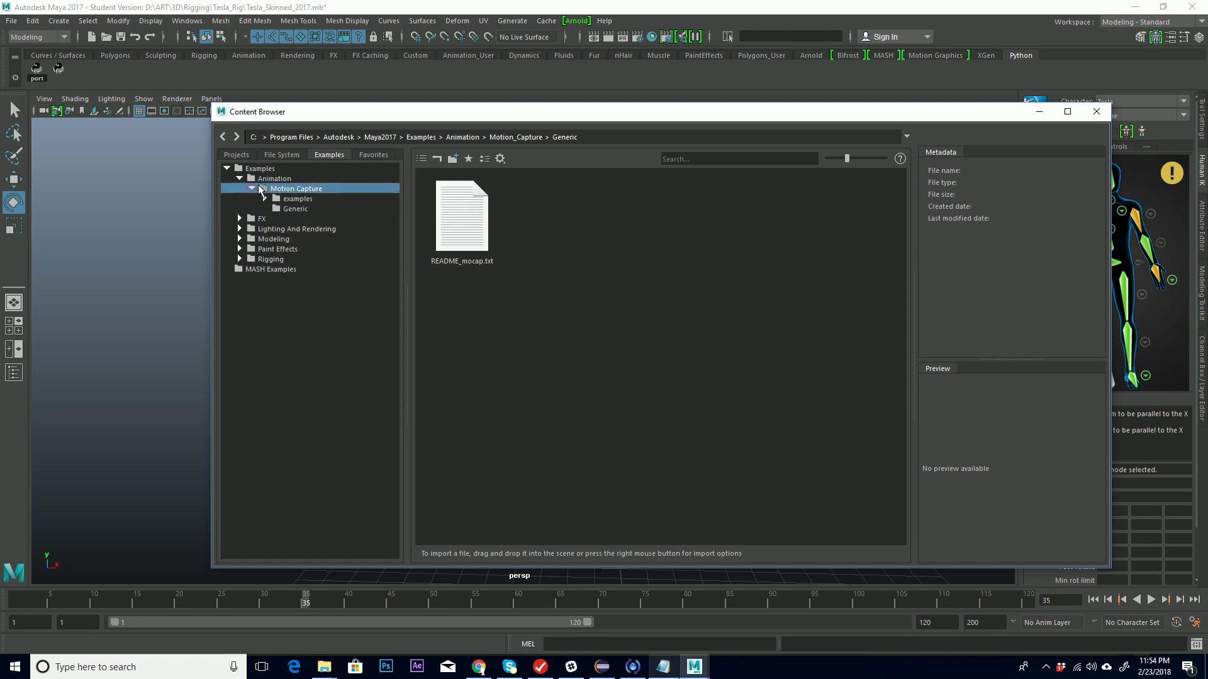
pyautogui.doubleClick(299, 199)
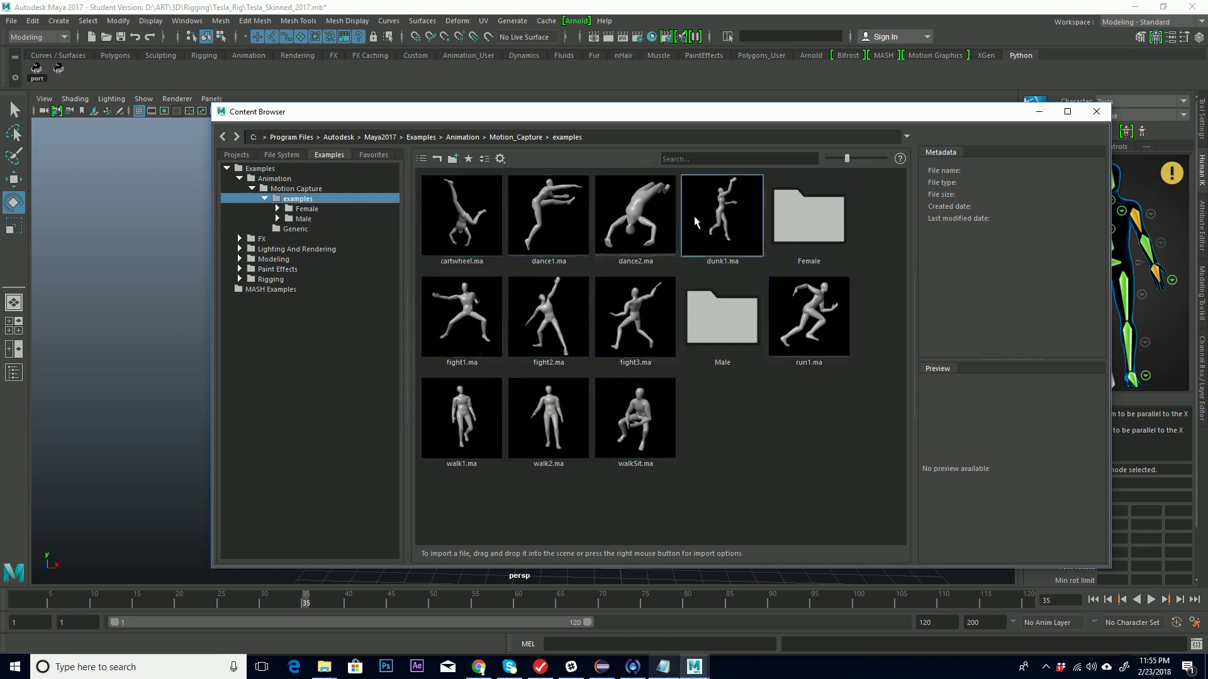
# Step: Preview dance1.ma's file details and look through its options without importing
pyautogui.click(565, 232)
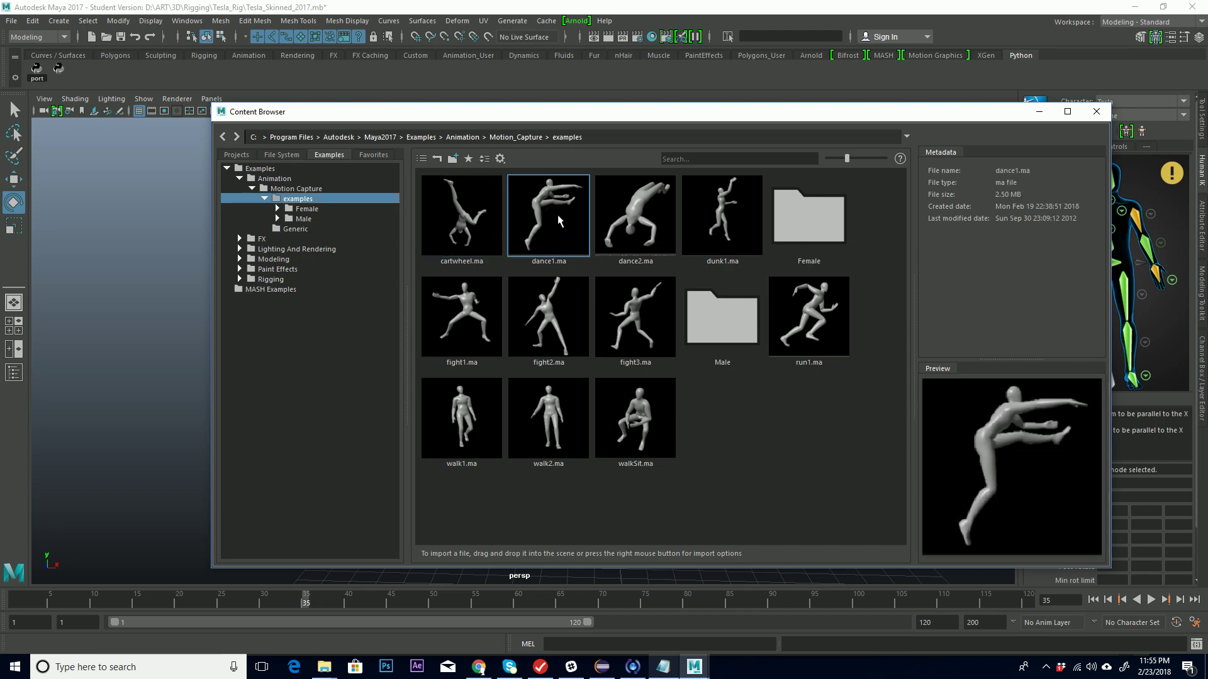
pyautogui.rightClick(553, 220)
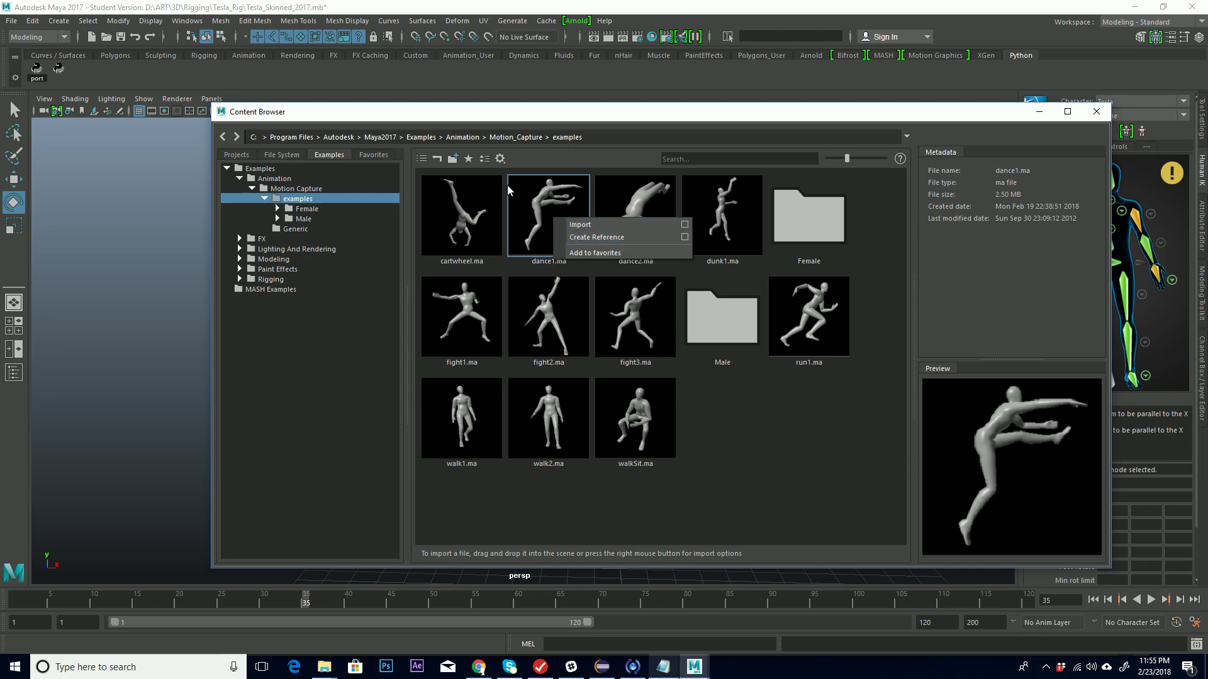
pyautogui.click(11, 23)
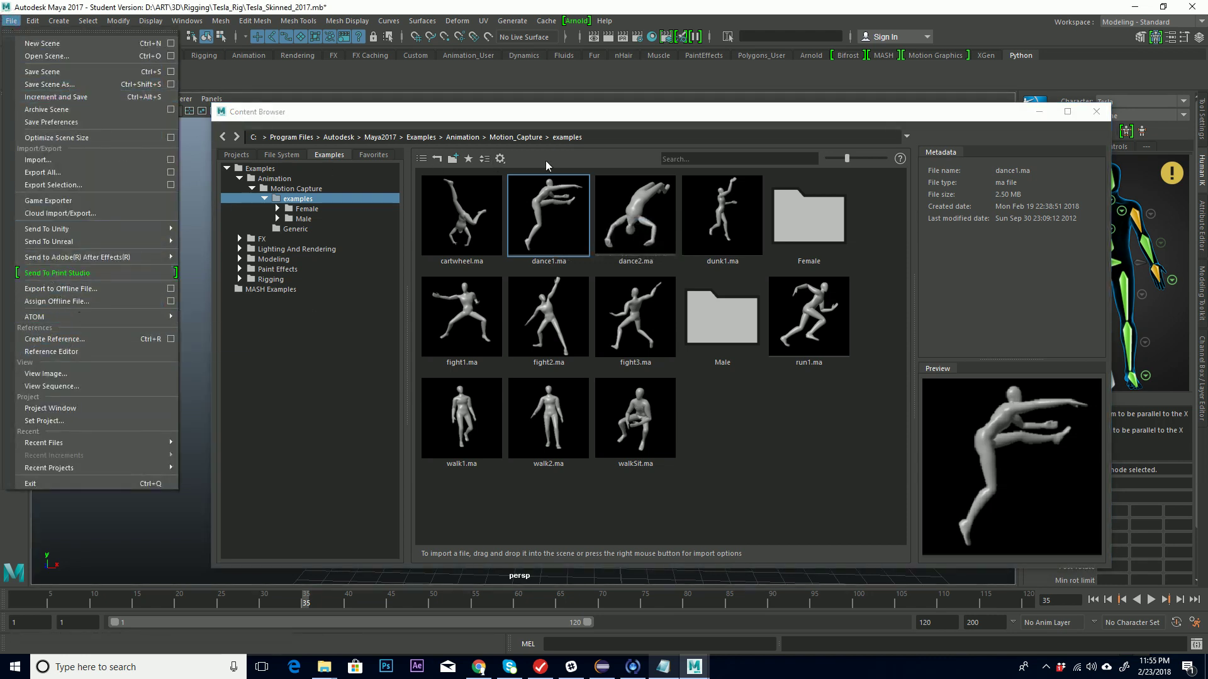
pyautogui.click(607, 121)
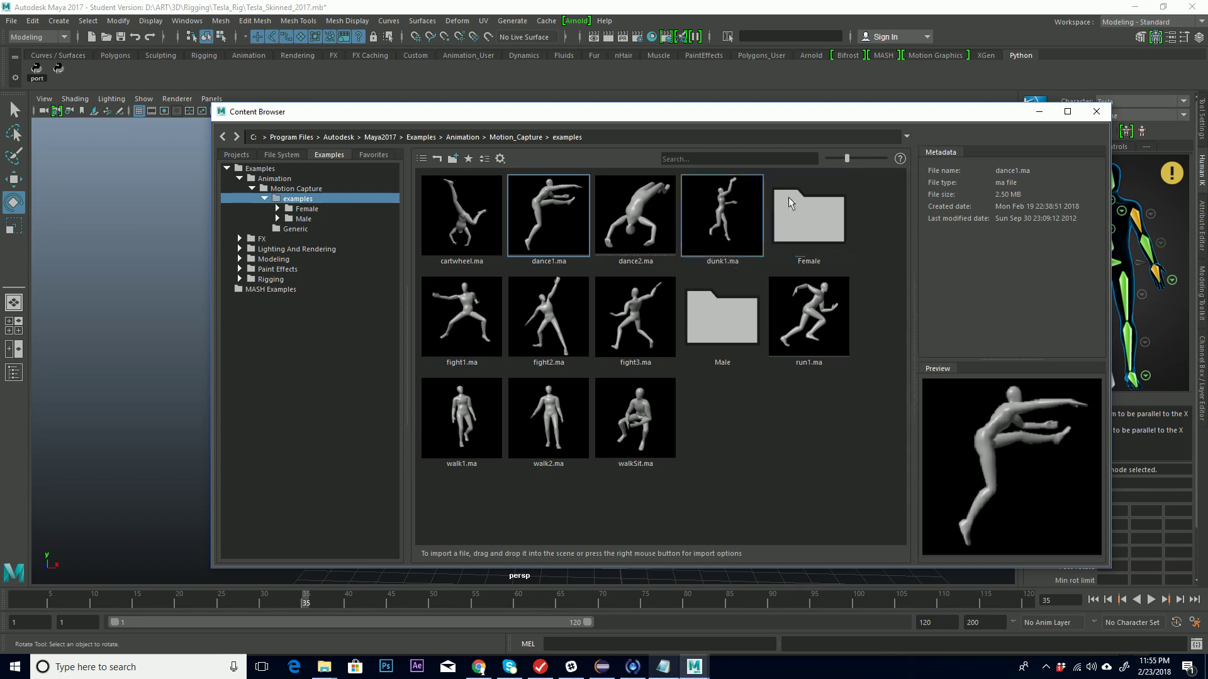
pyautogui.moveTo(572, 117); pyautogui.dragTo(632, 100)
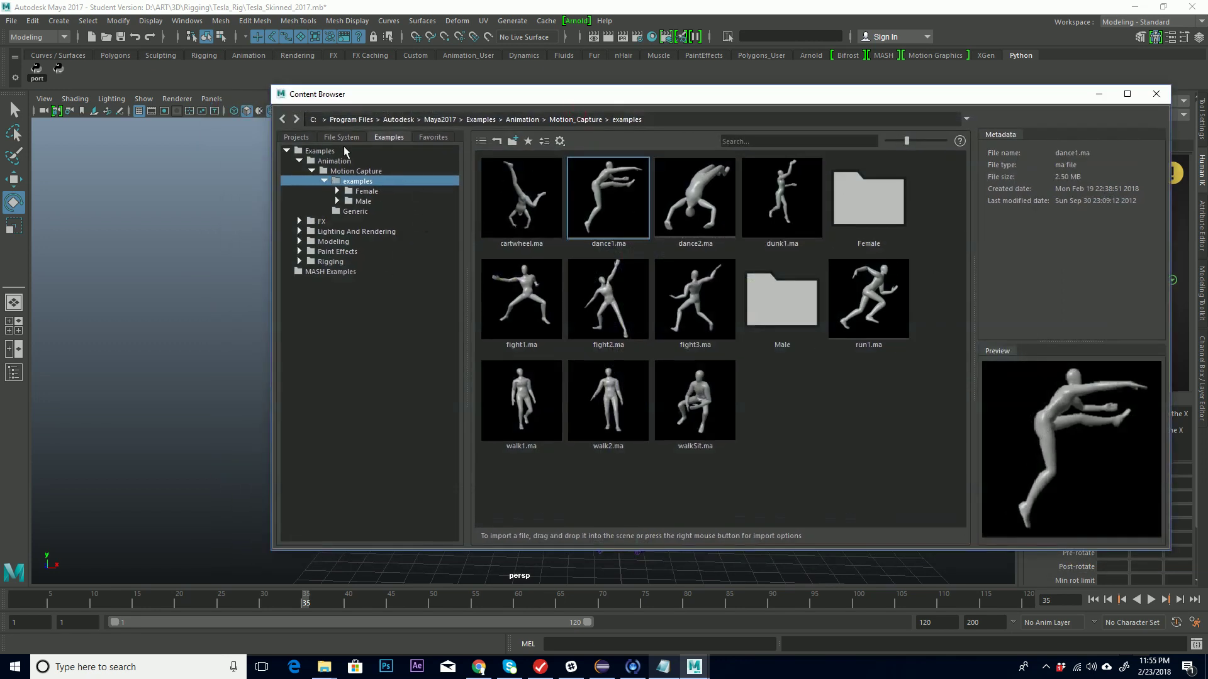
pyautogui.moveTo(710, 101); pyautogui.dragTo(684, 106)
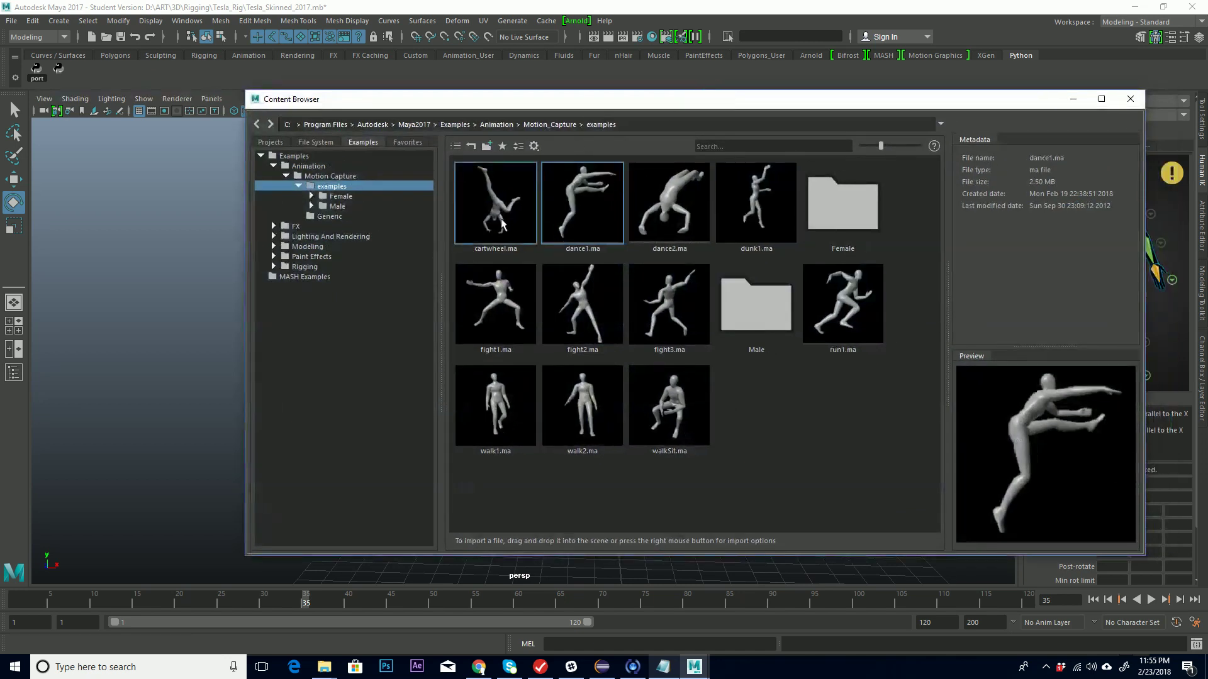
# Step: Import dance1.ma into the scene and minimize the Content Browser
pyautogui.rightClick(587, 208)
pyautogui.click(619, 216)
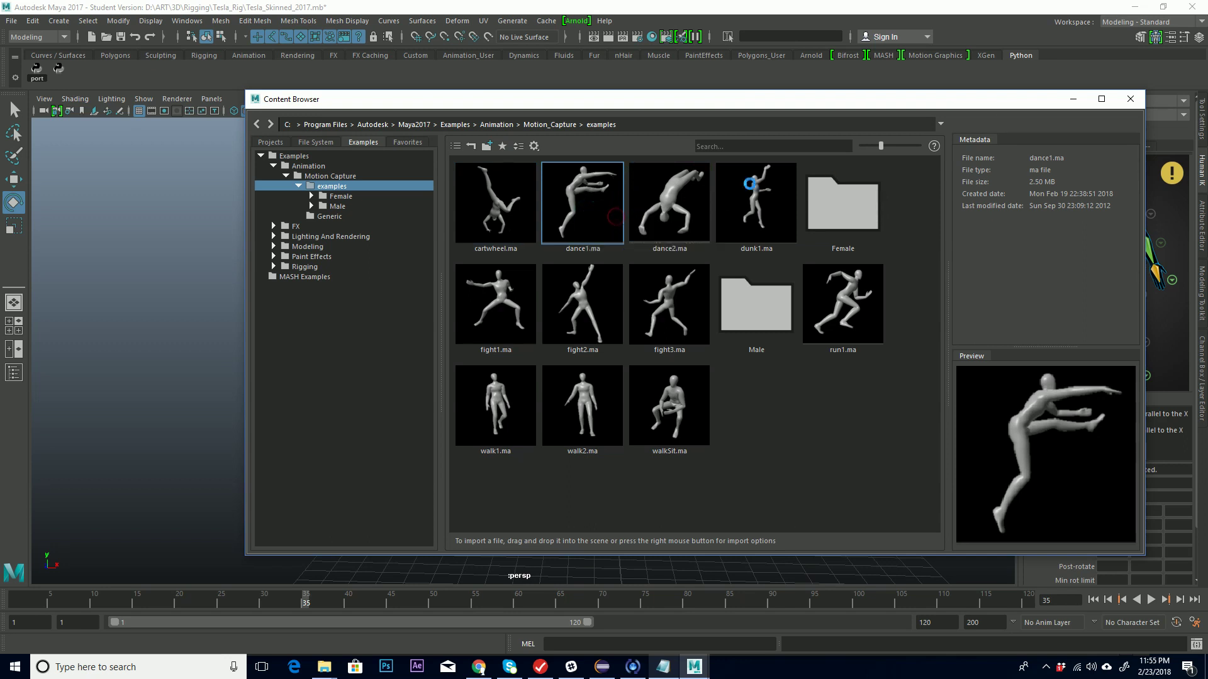
pyautogui.click(1074, 99)
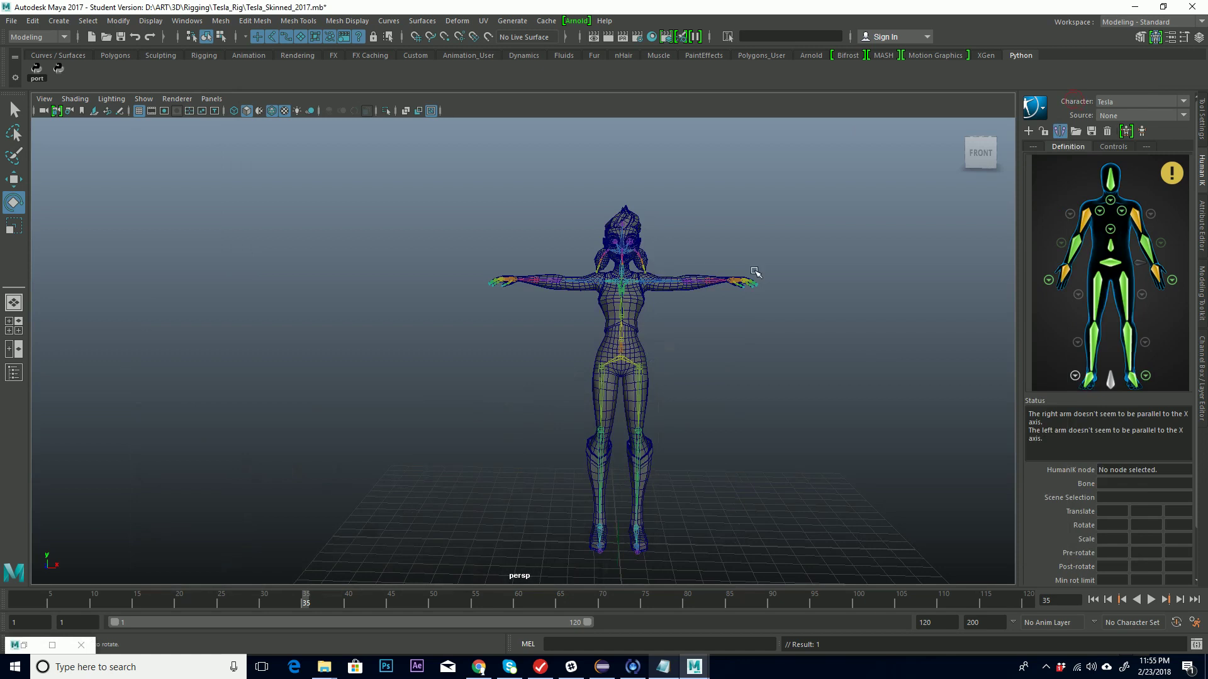
pyautogui.keyDown('alt'); pyautogui.moveTo(755, 273); pyautogui.dragTo(528, 352, button='right'); pyautogui.keyUp('alt')
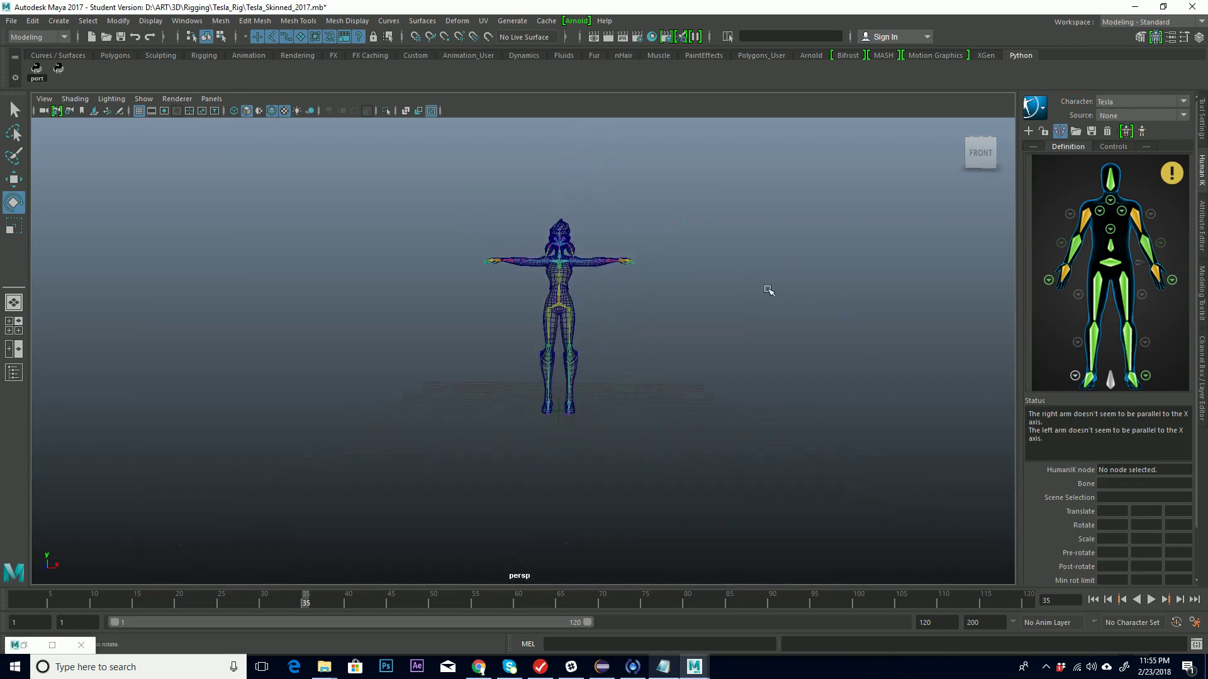
# Step: Open the Outliner, dock it at the left and make it taller
pyautogui.keyDown('alt'); pyautogui.moveTo(766, 288); pyautogui.dragTo(714, 390); pyautogui.keyUp('alt')
pyautogui.keyDown('alt'); pyautogui.moveTo(714, 391); pyautogui.dragTo(359, 415, button='right'); pyautogui.keyUp('alt')
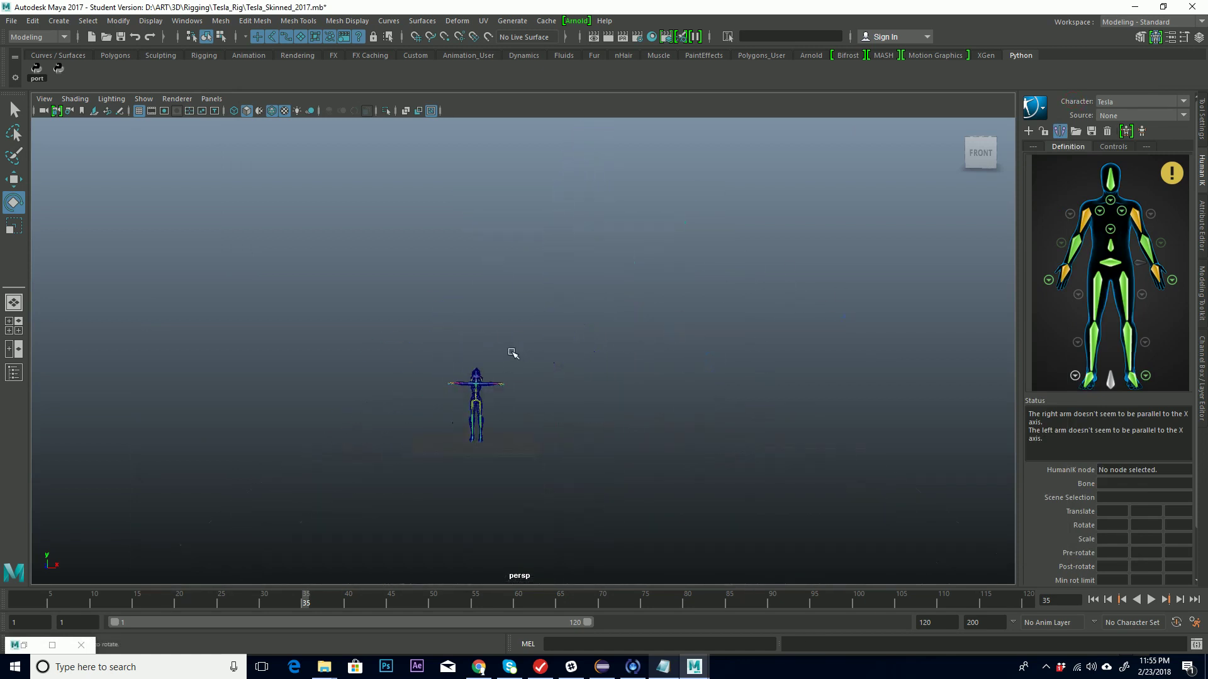
pyautogui.keyDown('alt'); pyautogui.moveTo(512, 350); pyautogui.dragTo(672, 333); pyautogui.keyUp('alt')
pyautogui.keyDown('alt'); pyautogui.moveTo(444, 370); pyautogui.dragTo(687, 259); pyautogui.keyUp('alt')
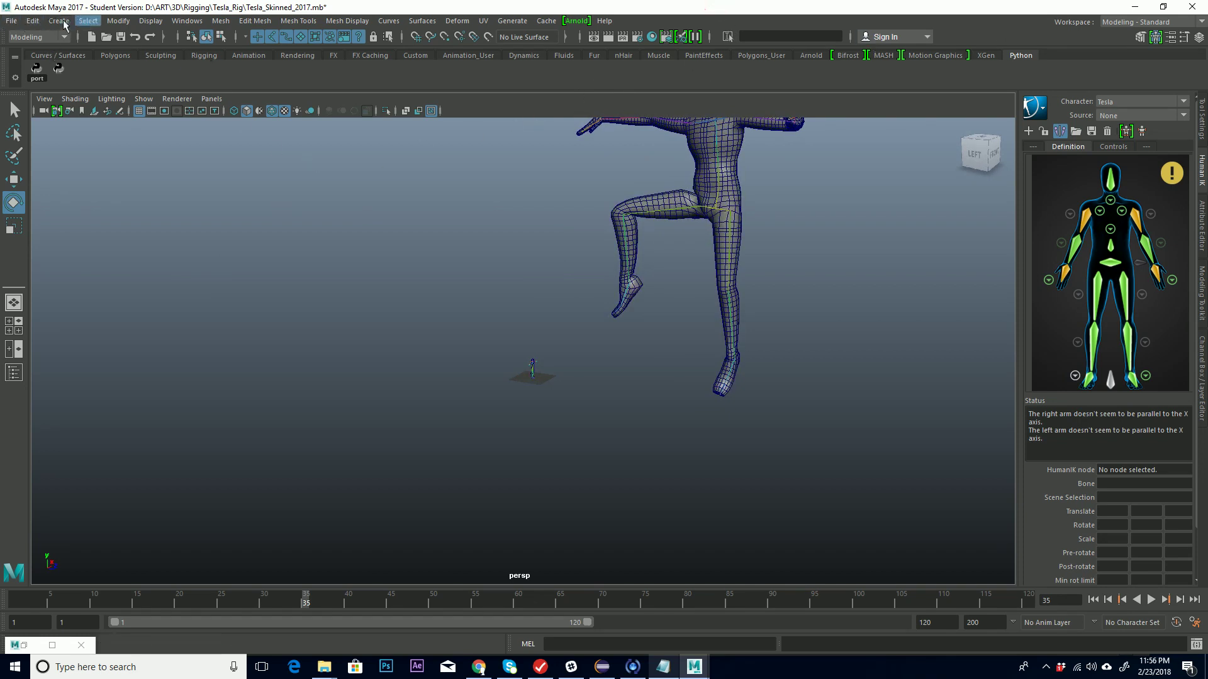
pyautogui.click(135, 21)
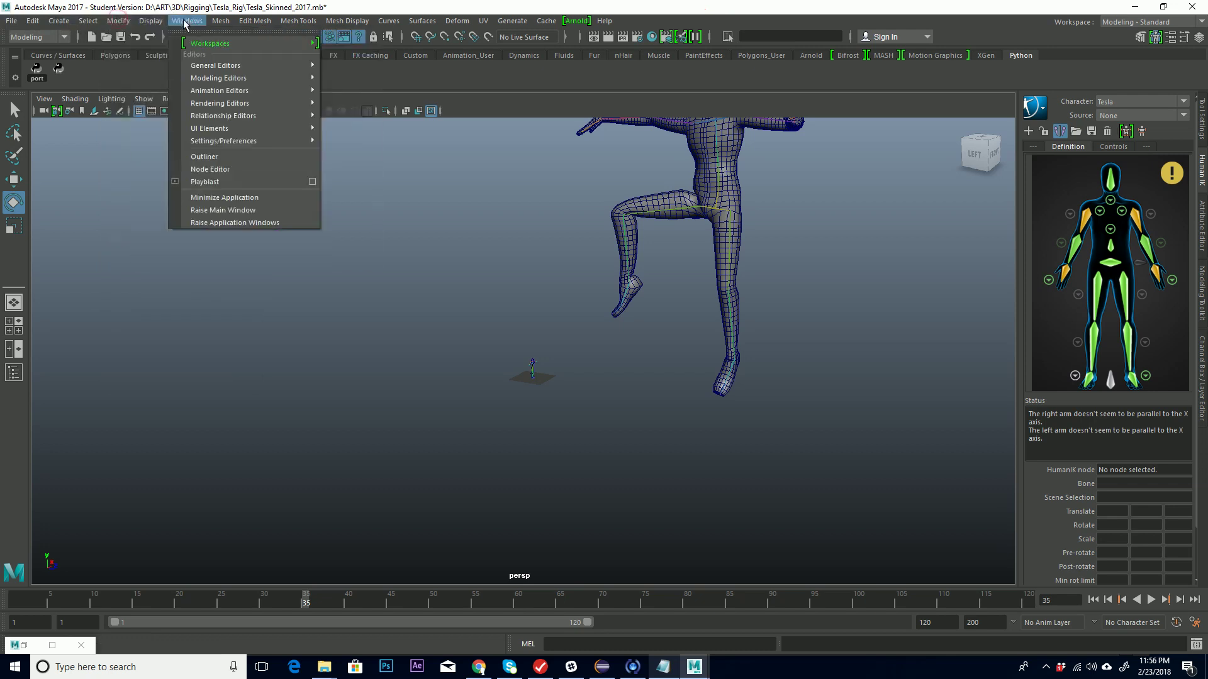
pyautogui.click(218, 159)
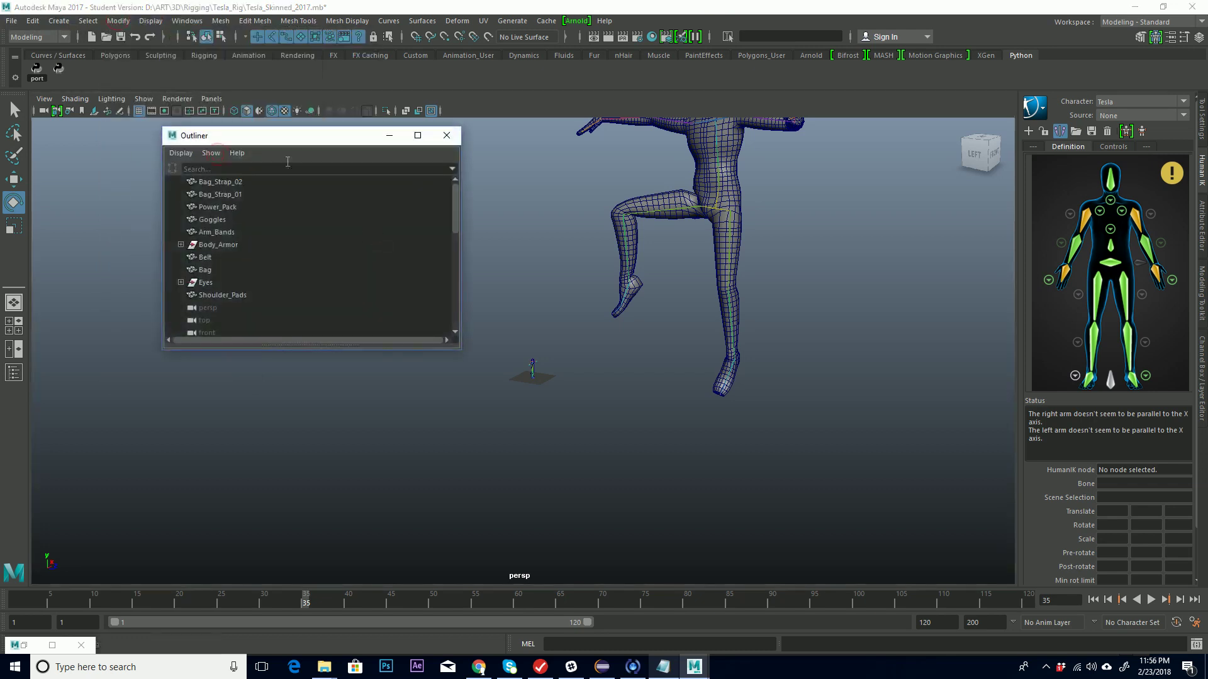
pyautogui.moveTo(292, 137); pyautogui.dragTo(192, 162)
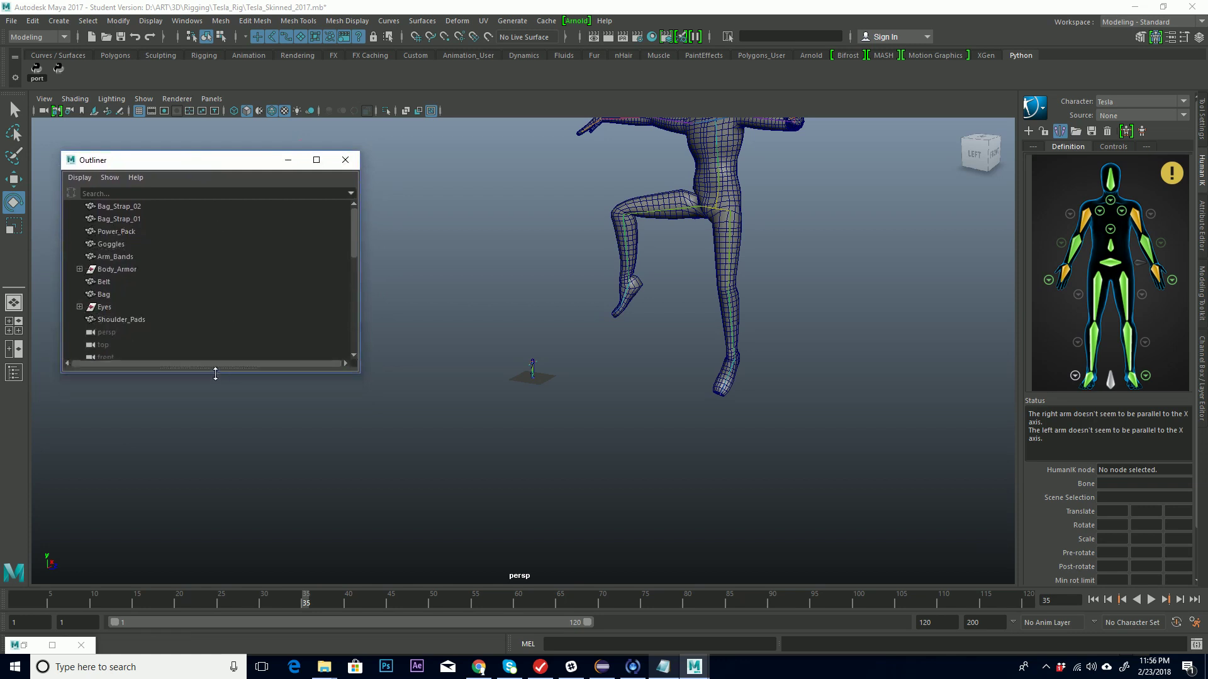
pyautogui.moveTo(216, 373); pyautogui.dragTo(177, 536)
# Step: Inspect dance1:reference and its dance1:hips child, then select the dance1 skin mesh
pyautogui.click(131, 420)
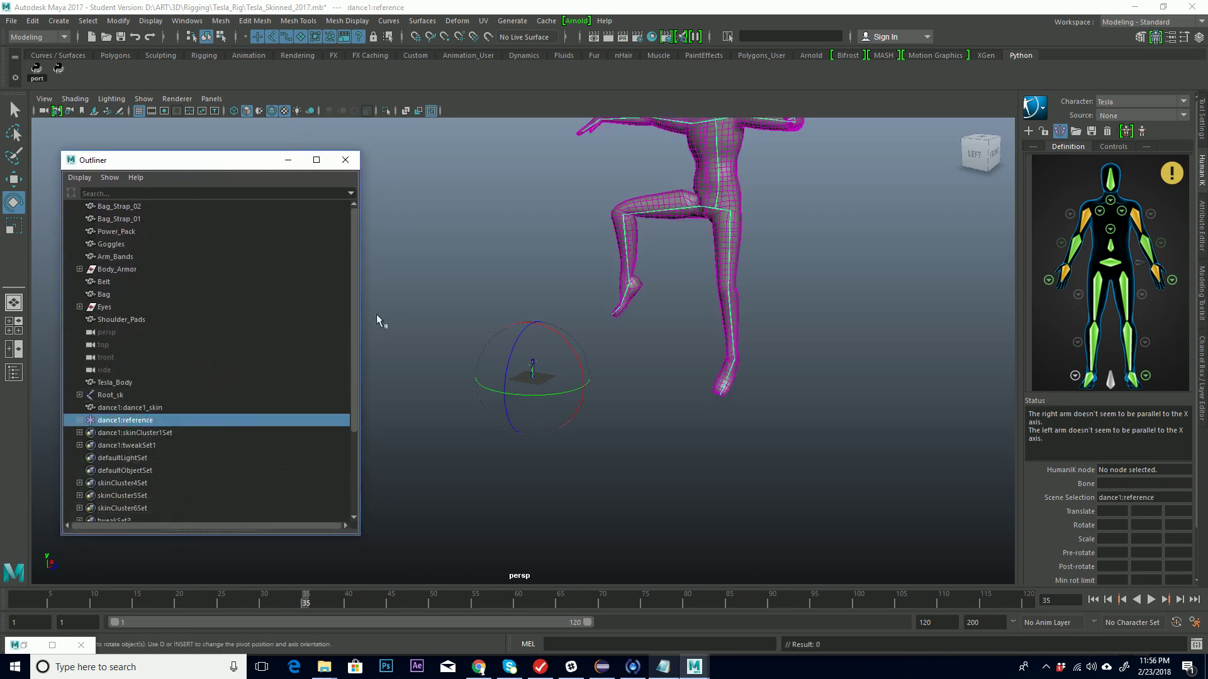
pyautogui.moveTo(352, 361); pyautogui.dragTo(349, 377)
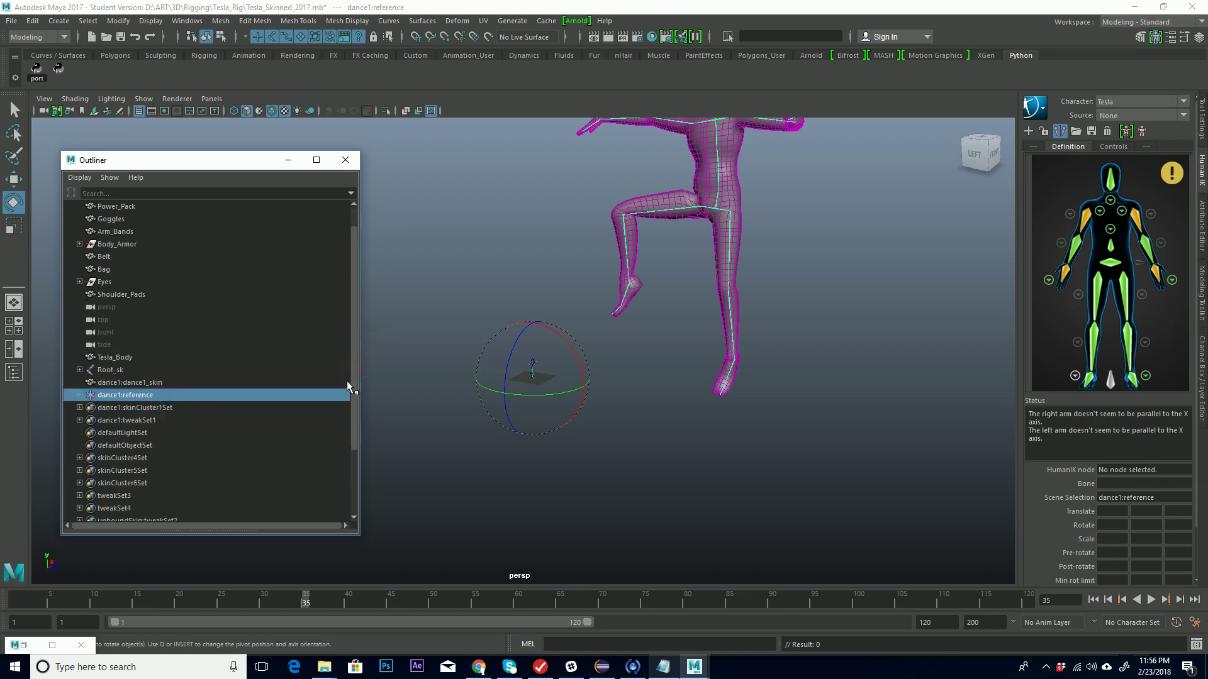
pyautogui.click(79, 395)
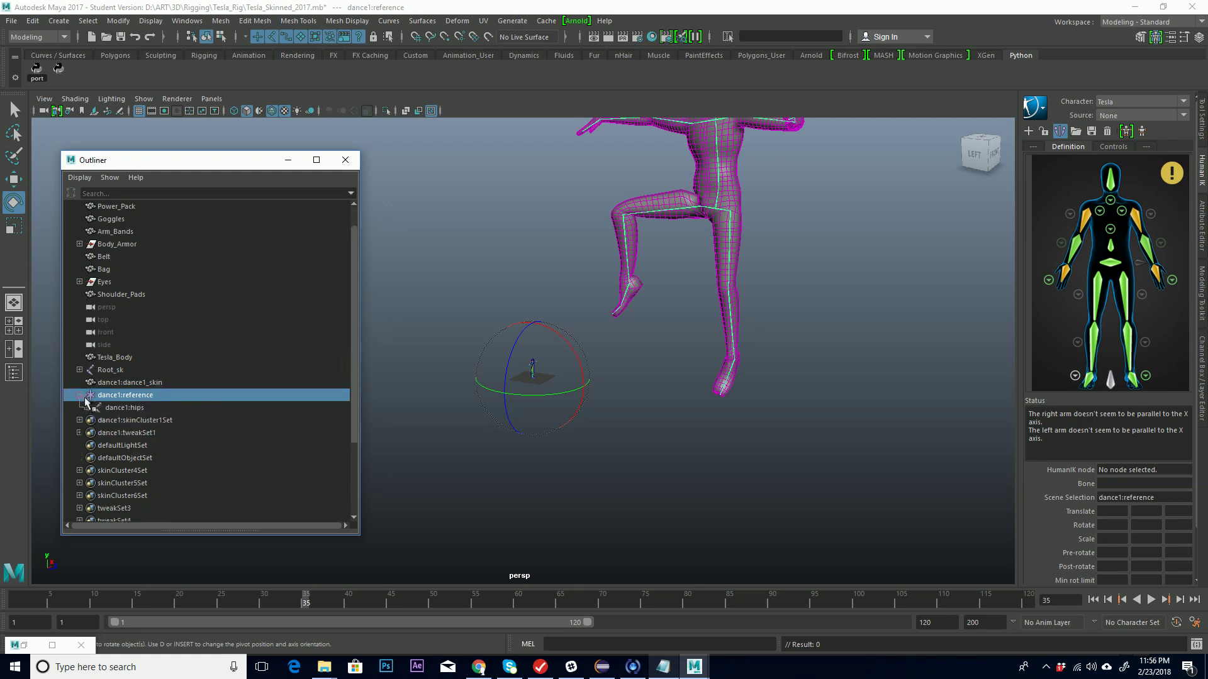
pyautogui.click(126, 409)
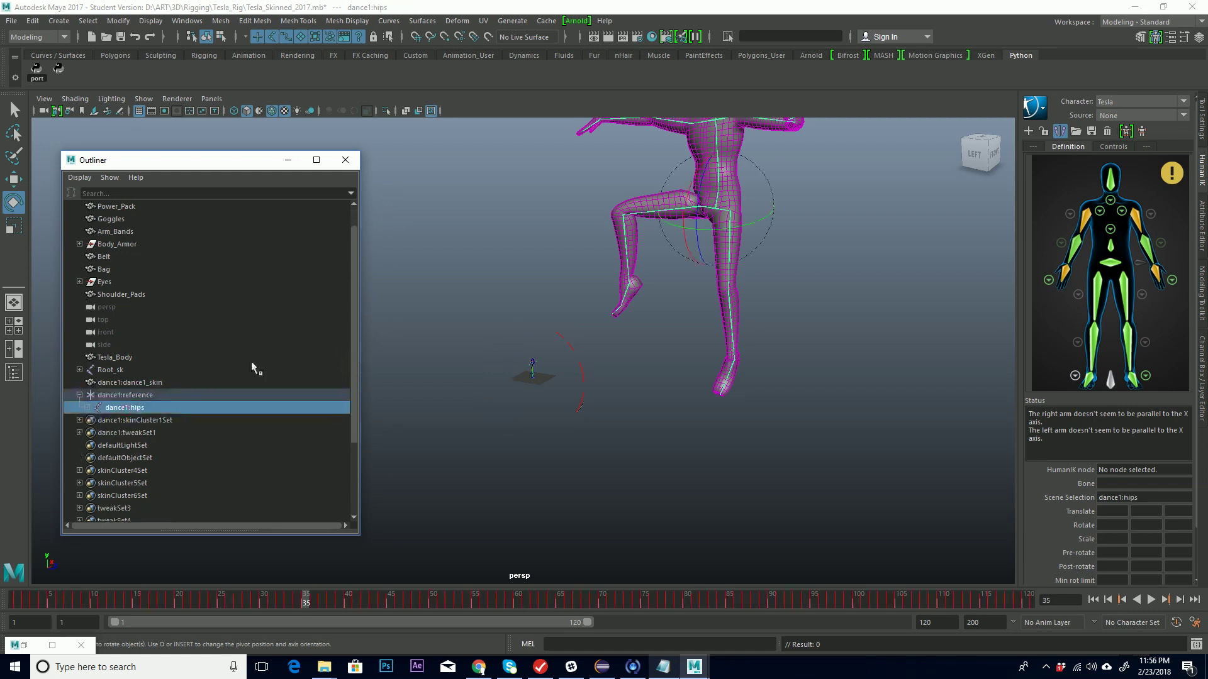
pyautogui.click(80, 395)
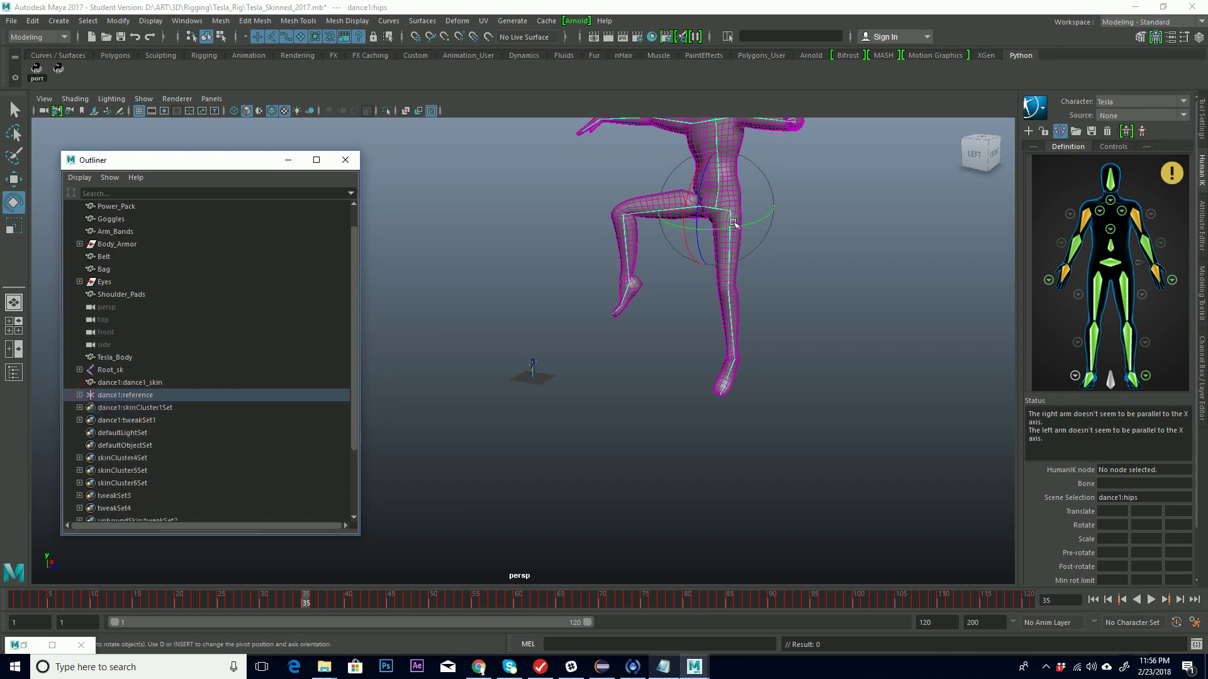
pyautogui.click(746, 140)
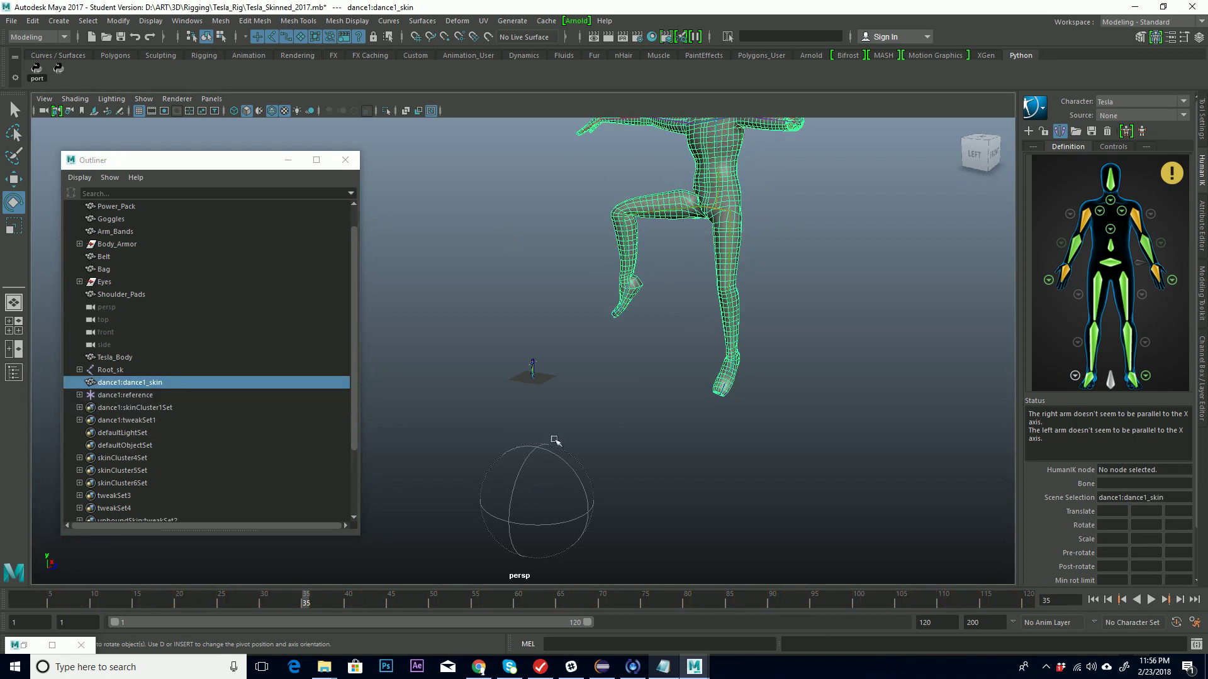
# Step: Scrub to frame 8, play and stop the dance1 animation, and minimize the Outliner
pyautogui.moveTo(44, 601); pyautogui.dragTo(76, 601)
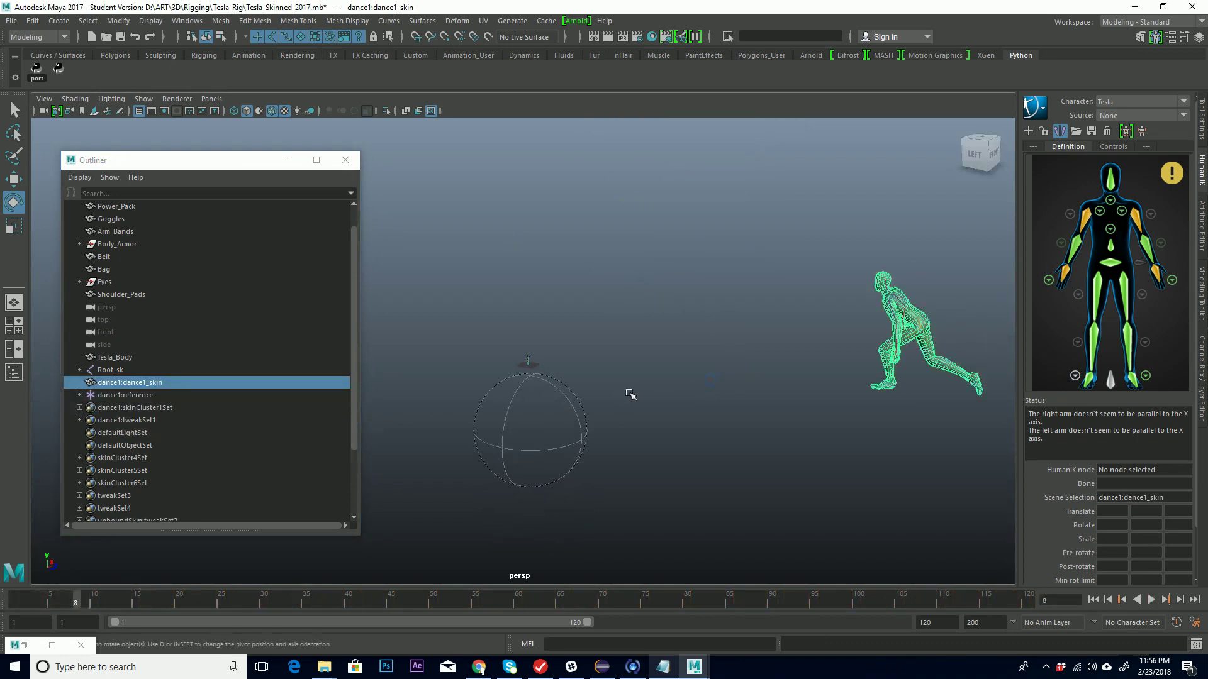
pyautogui.hotkey('alt', 'v')
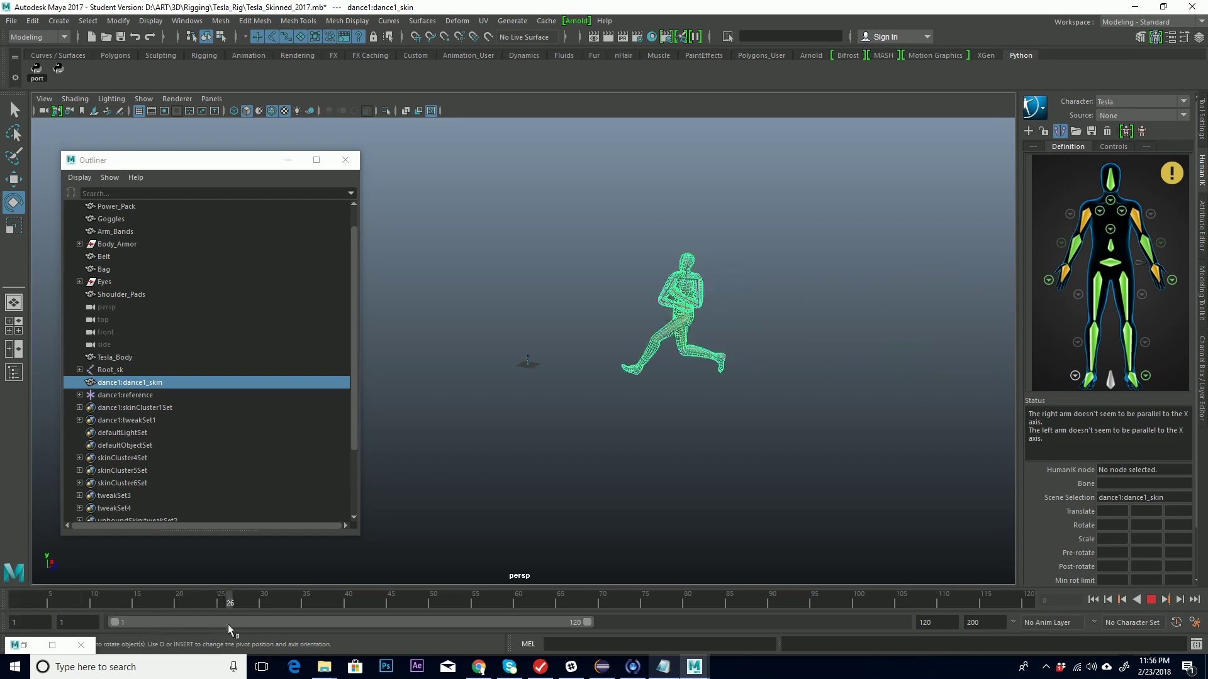
pyautogui.press('Escape')
pyautogui.keyDown('alt'); pyautogui.moveTo(545, 384); pyautogui.dragTo(724, 321); pyautogui.keyUp('alt')
pyautogui.keyDown('alt'); pyautogui.moveTo(648, 324); pyautogui.dragTo(685, 312); pyautogui.keyUp('alt')
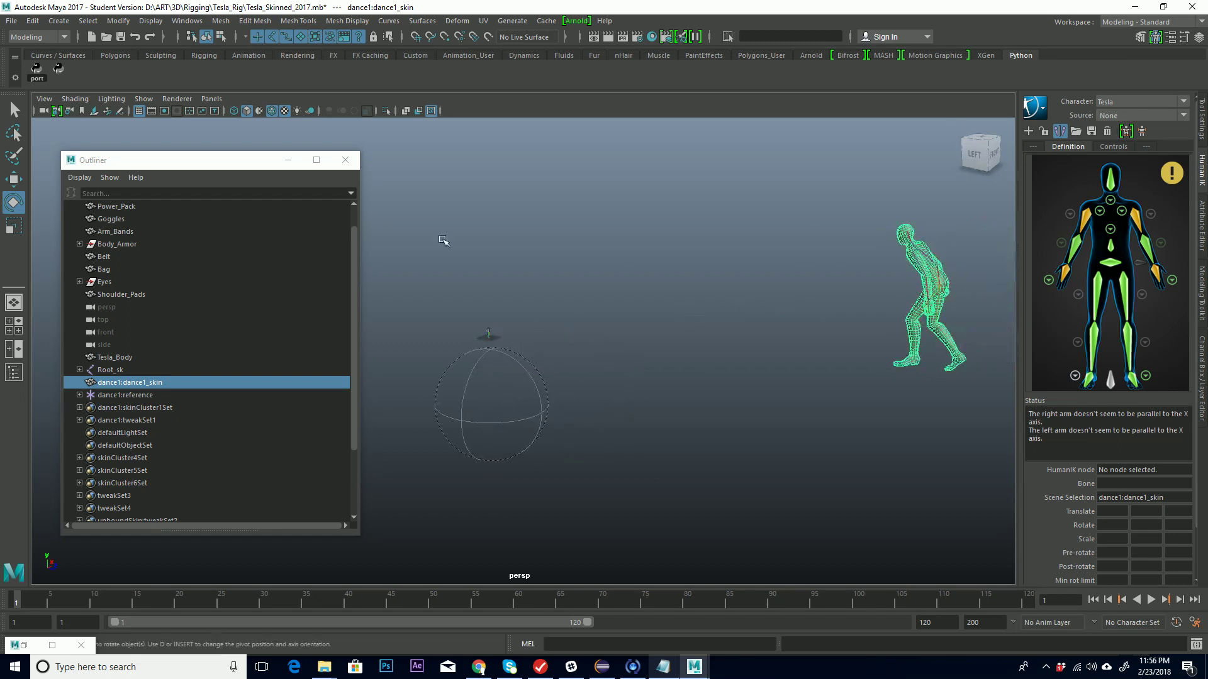
pyautogui.click(287, 162)
# Step: Set Tesla's HumanIK source to dance1:MocapExample and move the lock-definition prompt aside
pyautogui.keyDown('alt'); pyautogui.moveTo(459, 305); pyautogui.dragTo(644, 338); pyautogui.keyUp('alt')
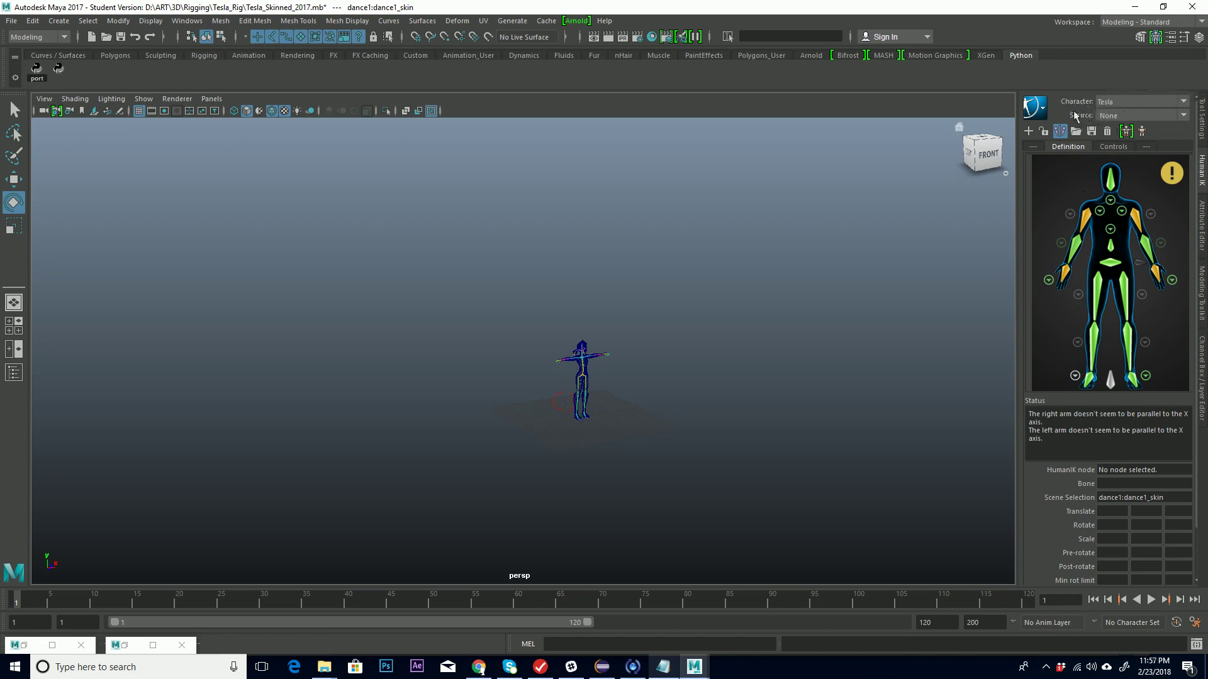
pyautogui.click(1183, 116)
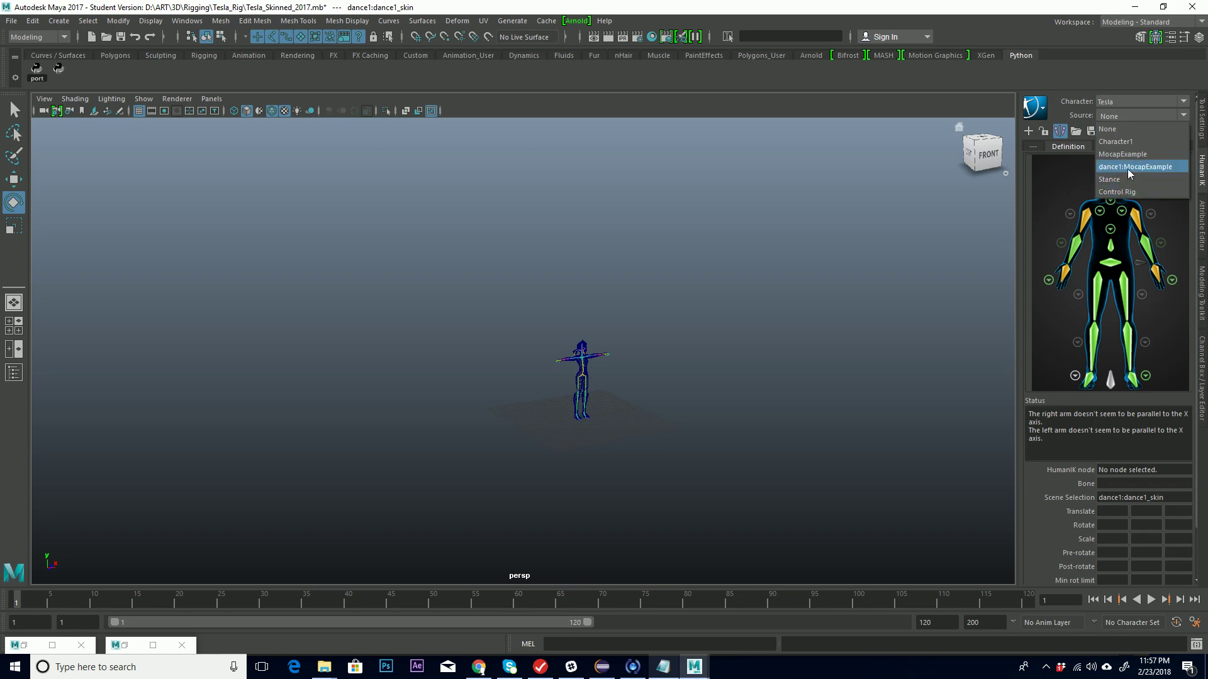
pyautogui.click(1147, 172)
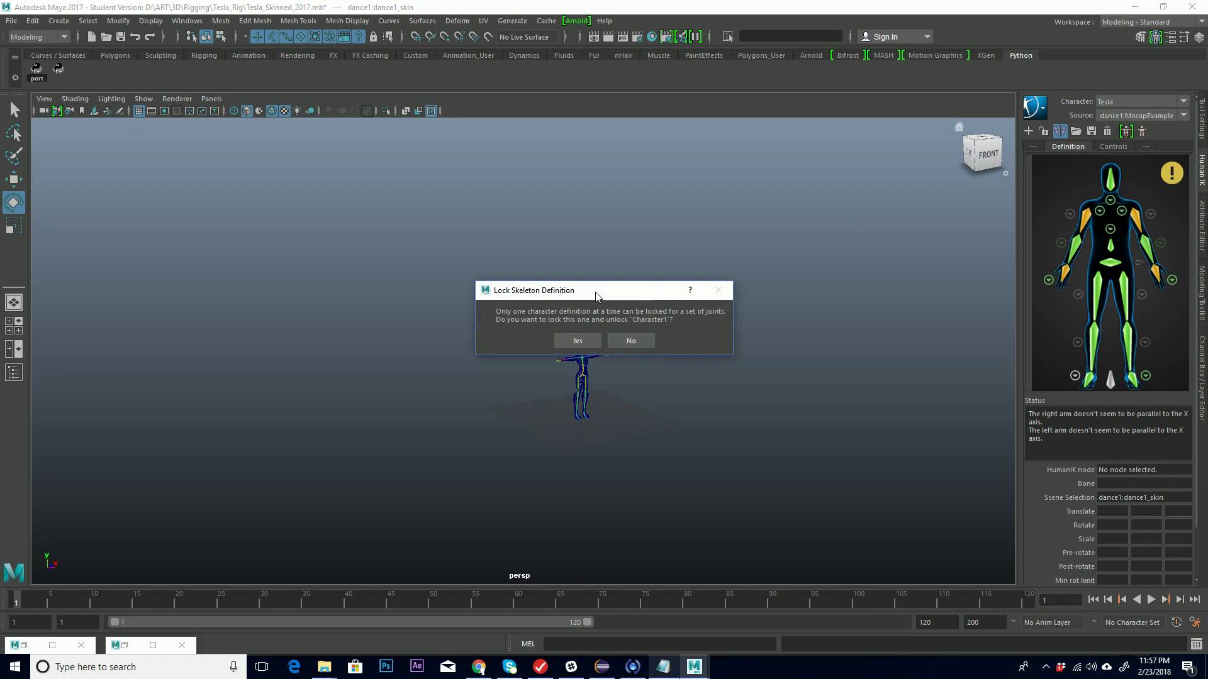
pyautogui.moveTo(602, 293); pyautogui.dragTo(598, 252)
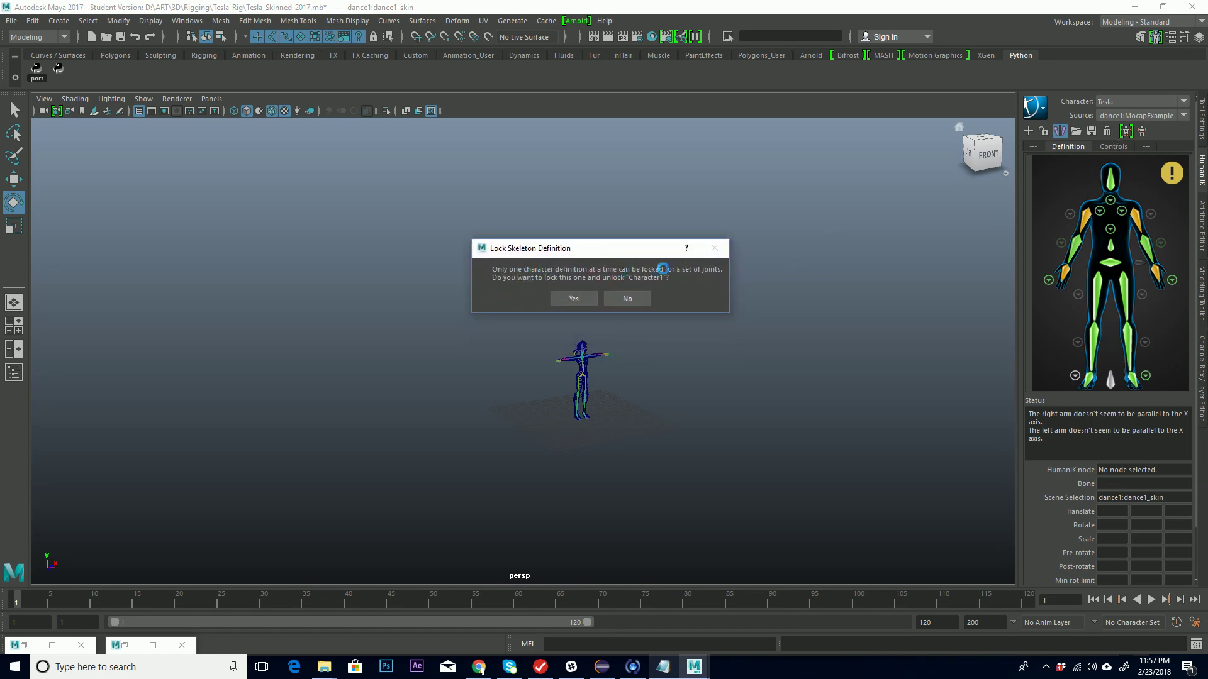
pyautogui.click(575, 299)
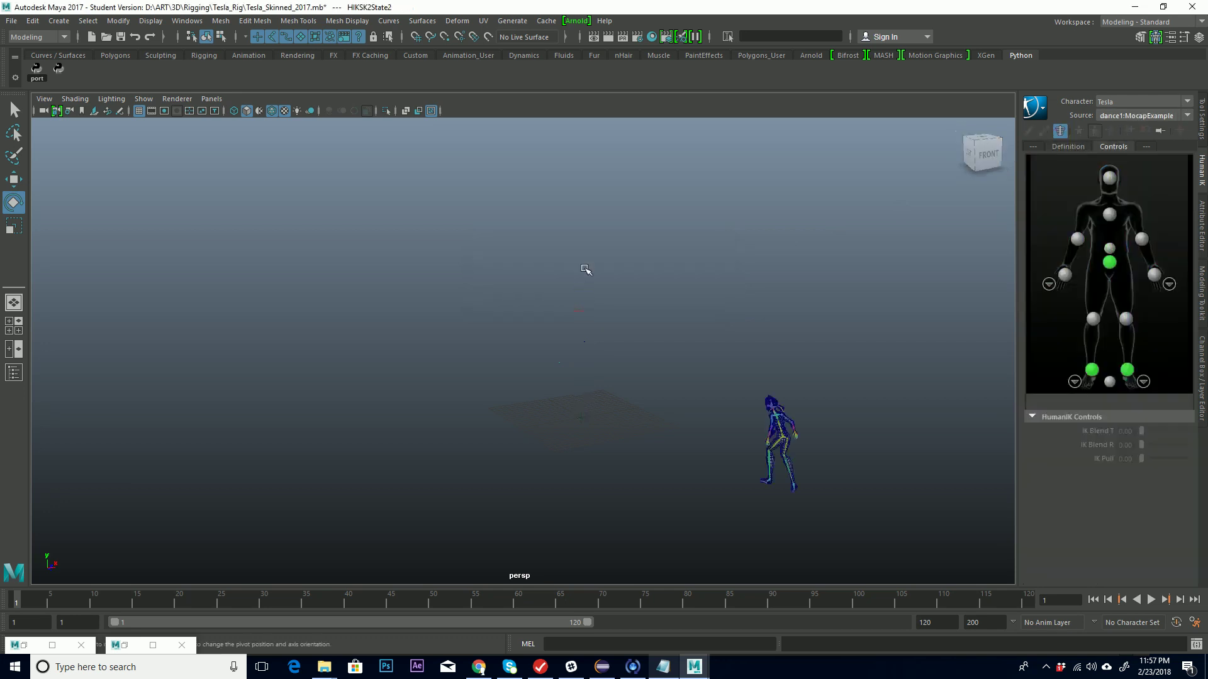
pyautogui.keyDown('alt'); pyautogui.moveTo(619, 270); pyautogui.dragTo(785, 231); pyautogui.keyUp('alt')
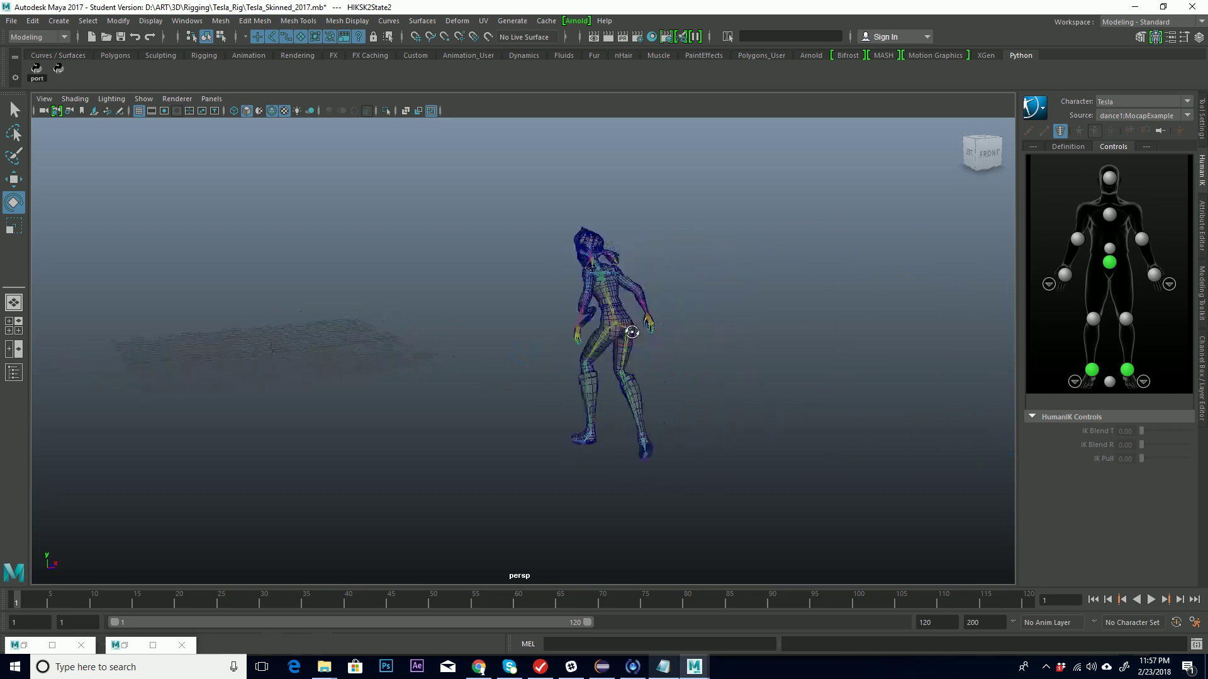
pyautogui.keyDown('alt'); pyautogui.moveTo(629, 328); pyautogui.dragTo(716, 288, button='right'); pyautogui.keyUp('alt')
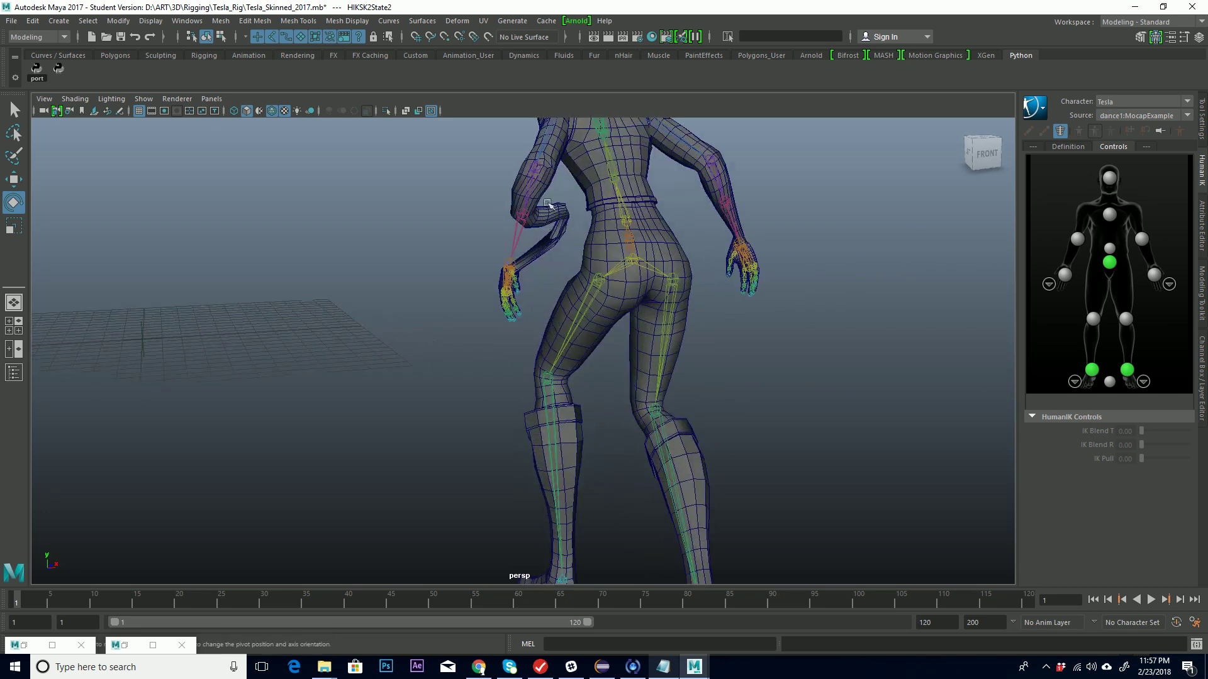
pyautogui.keyDown('alt'); pyautogui.moveTo(628, 270); pyautogui.dragTo(663, 312); pyautogui.keyUp('alt')
pyautogui.click(668, 272)
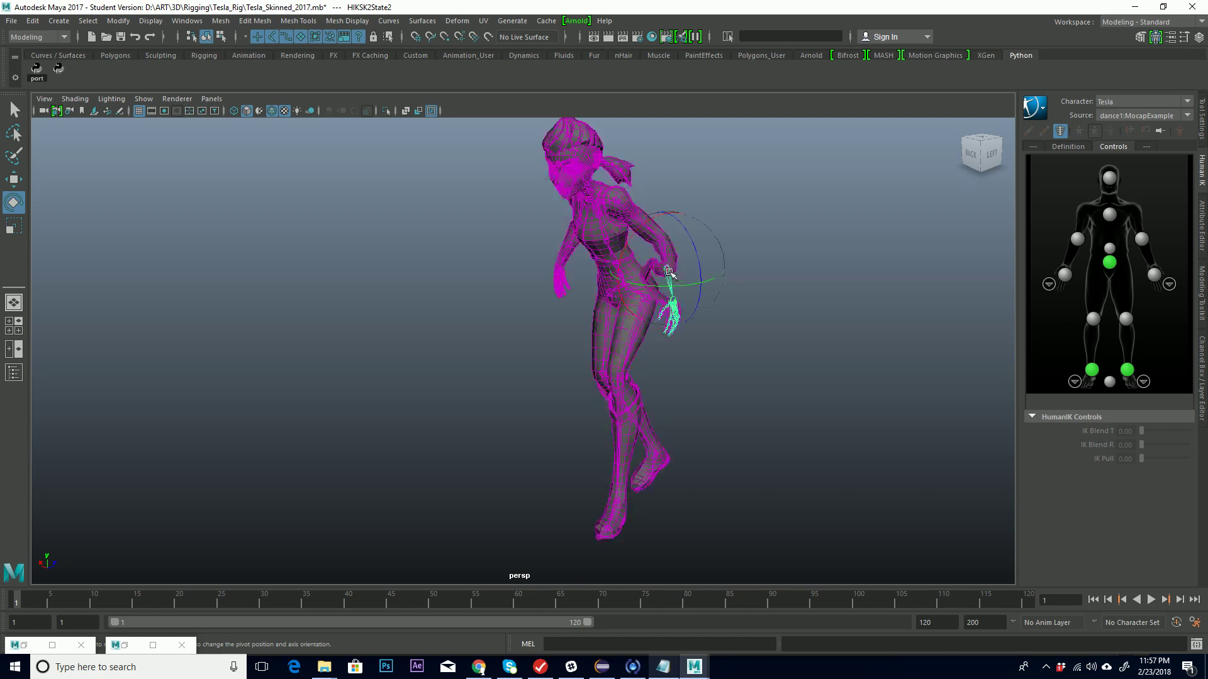
pyautogui.press('f')
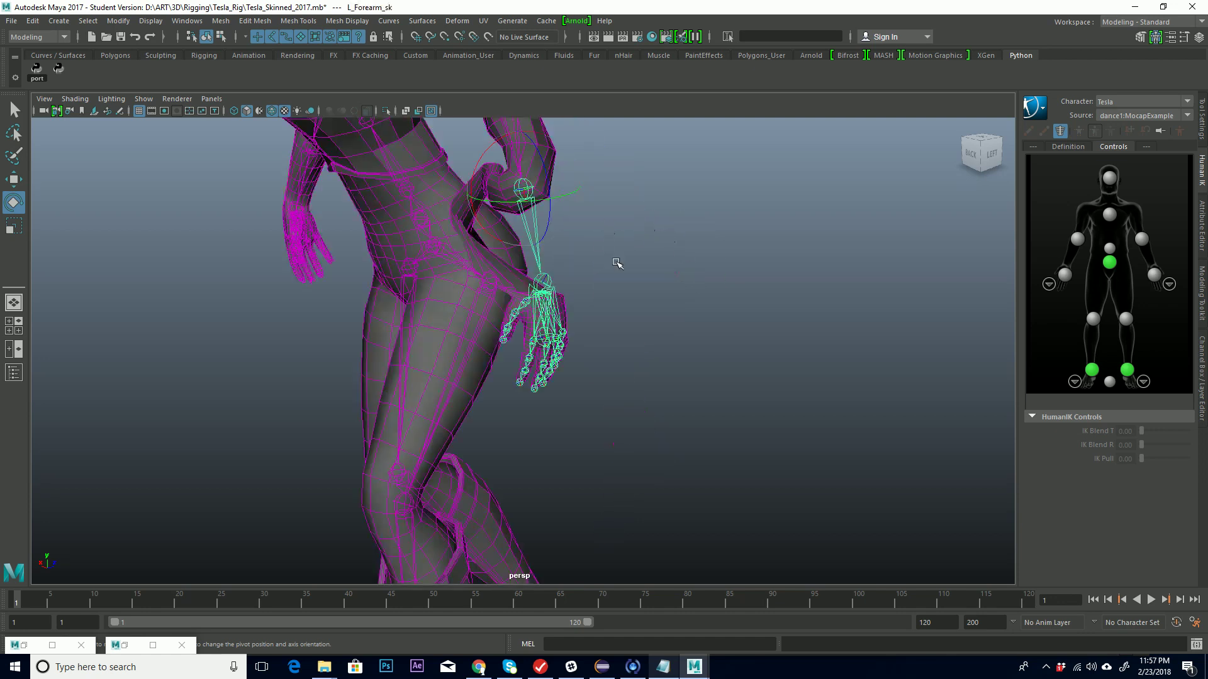
pyautogui.keyDown('alt'); pyautogui.moveTo(443, 286); pyautogui.dragTo(584, 287); pyautogui.keyUp('alt')
pyautogui.keyDown('alt'); pyautogui.moveTo(704, 260); pyautogui.dragTo(425, 316, button='right'); pyautogui.keyUp('alt')
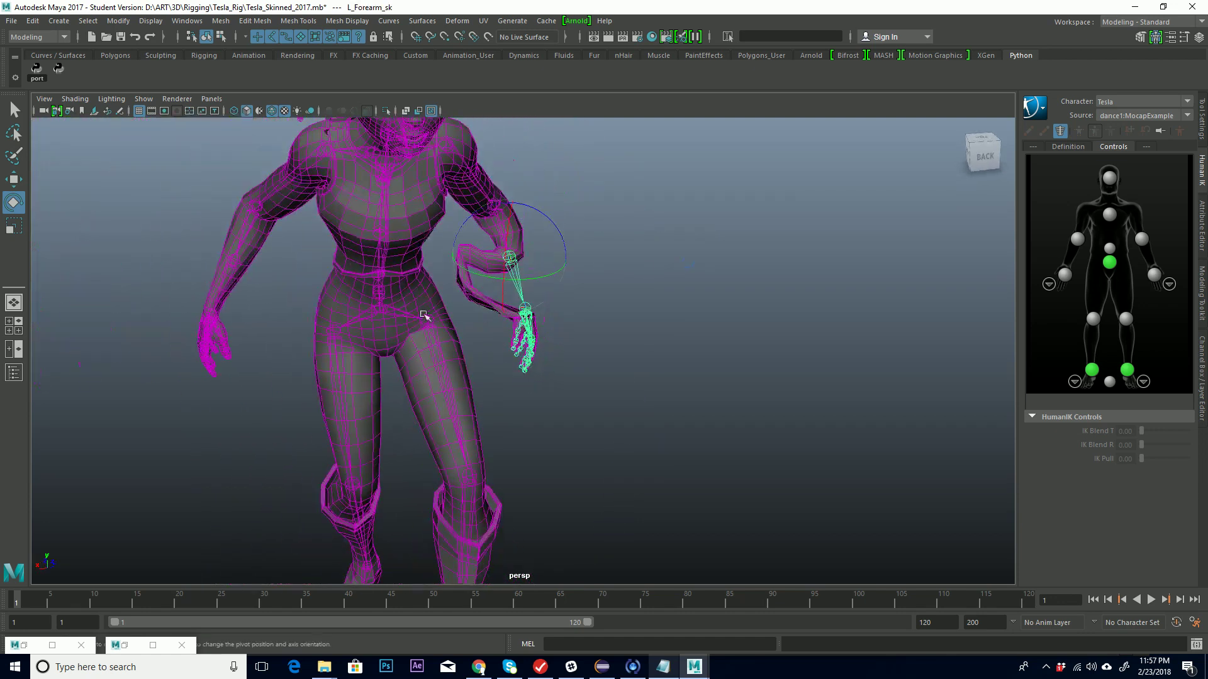
pyautogui.keyDown('alt'); pyautogui.moveTo(514, 319); pyautogui.dragTo(484, 261); pyautogui.keyUp('alt')
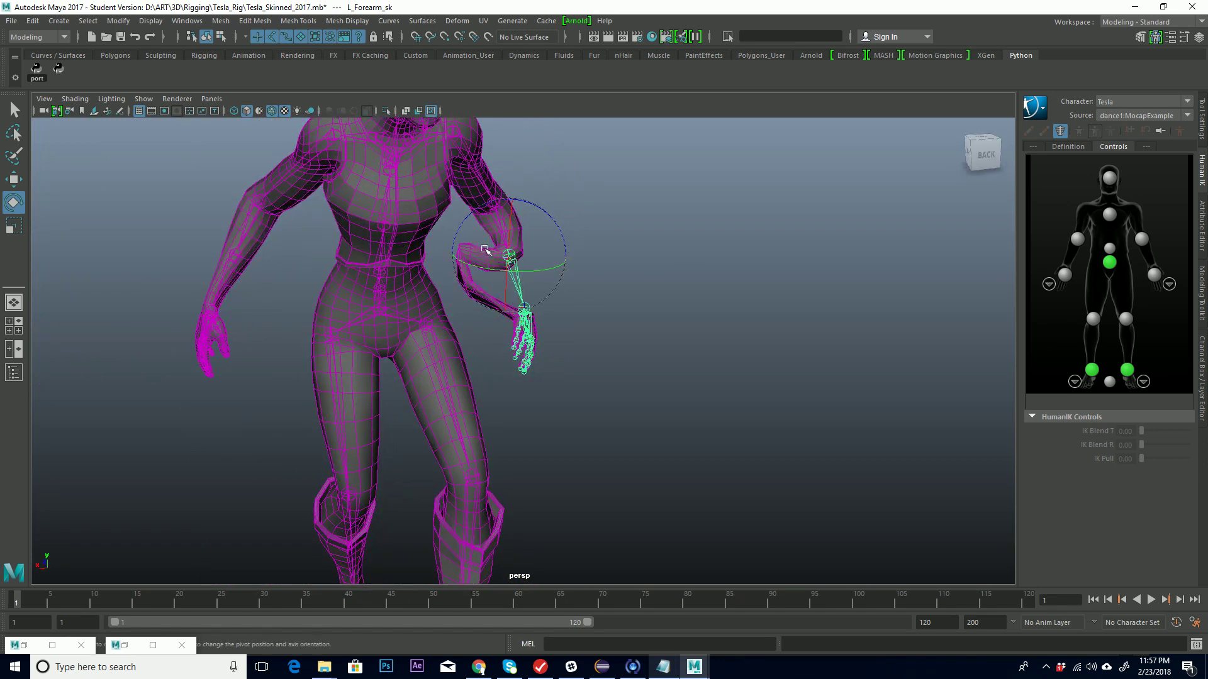
pyautogui.keyDown('alt'); pyautogui.moveTo(695, 285); pyautogui.dragTo(625, 259); pyautogui.keyUp('alt')
pyautogui.keyDown('alt'); pyautogui.moveTo(557, 255); pyautogui.dragTo(584, 289, button='middle'); pyautogui.keyUp('alt')
pyautogui.keyDown('alt'); pyautogui.moveTo(584, 288); pyautogui.dragTo(352, 441); pyautogui.keyUp('alt')
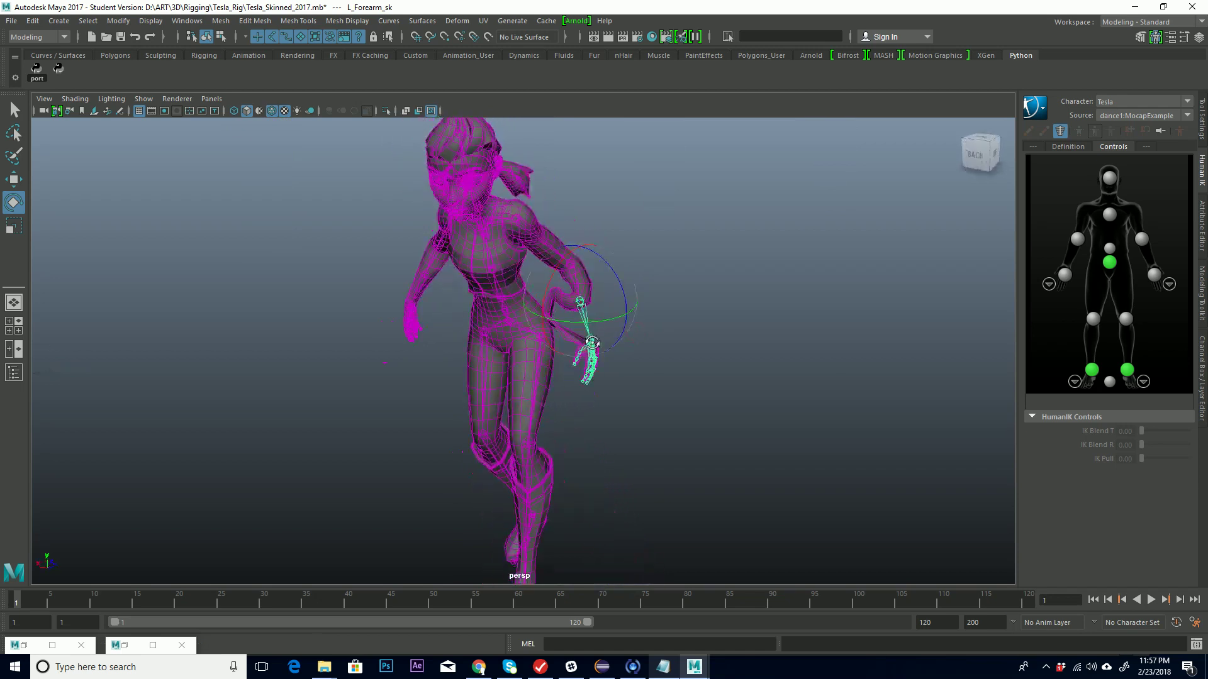
pyautogui.hotkey('alt', 'v')
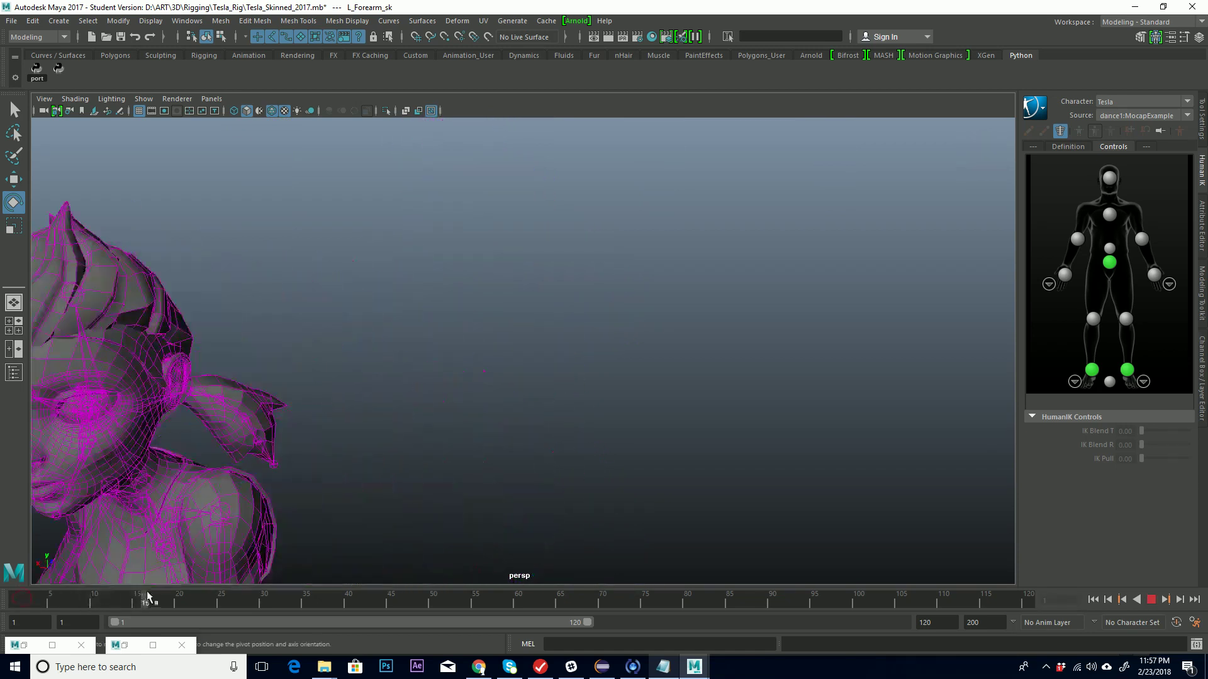
# Step: Play the mocap dance, stop near frame 21 and close in on Tesla's legs and torso
pyautogui.hotkey('alt', 'v')
pyautogui.keyDown('alt'); pyautogui.moveTo(730, 241); pyautogui.dragTo(329, 364, button='right'); pyautogui.keyUp('alt')
pyautogui.keyDown('alt'); pyautogui.moveTo(329, 364); pyautogui.dragTo(622, 371); pyautogui.keyUp('alt')
pyautogui.hotkey('alt', 'v')
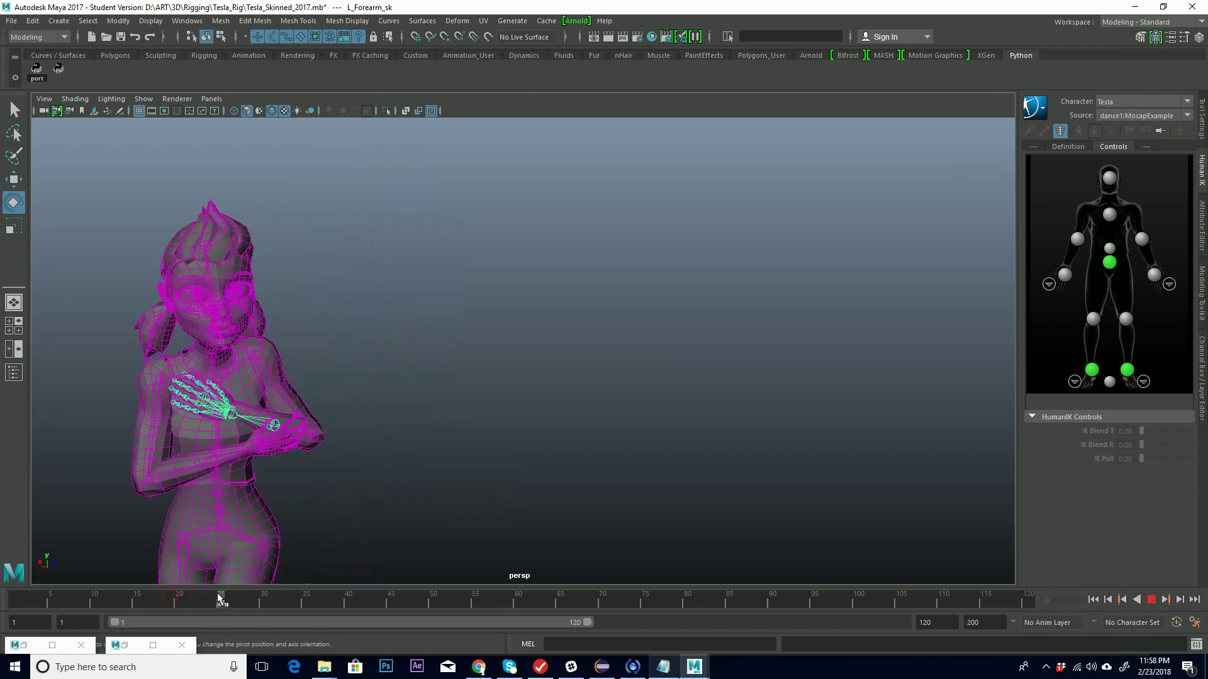
pyautogui.moveTo(179, 596)
pyautogui.mouseDown()
pyautogui.moveTo(166, 596)
pyautogui.moveTo(186, 596)
pyautogui.mouseUp()
pyautogui.keyDown('alt'); pyautogui.moveTo(339, 390); pyautogui.dragTo(497, 378, button='middle'); pyautogui.keyUp('alt')
pyautogui.keyDown('alt'); pyautogui.moveTo(497, 378); pyautogui.dragTo(614, 296, button='right'); pyautogui.keyUp('alt')
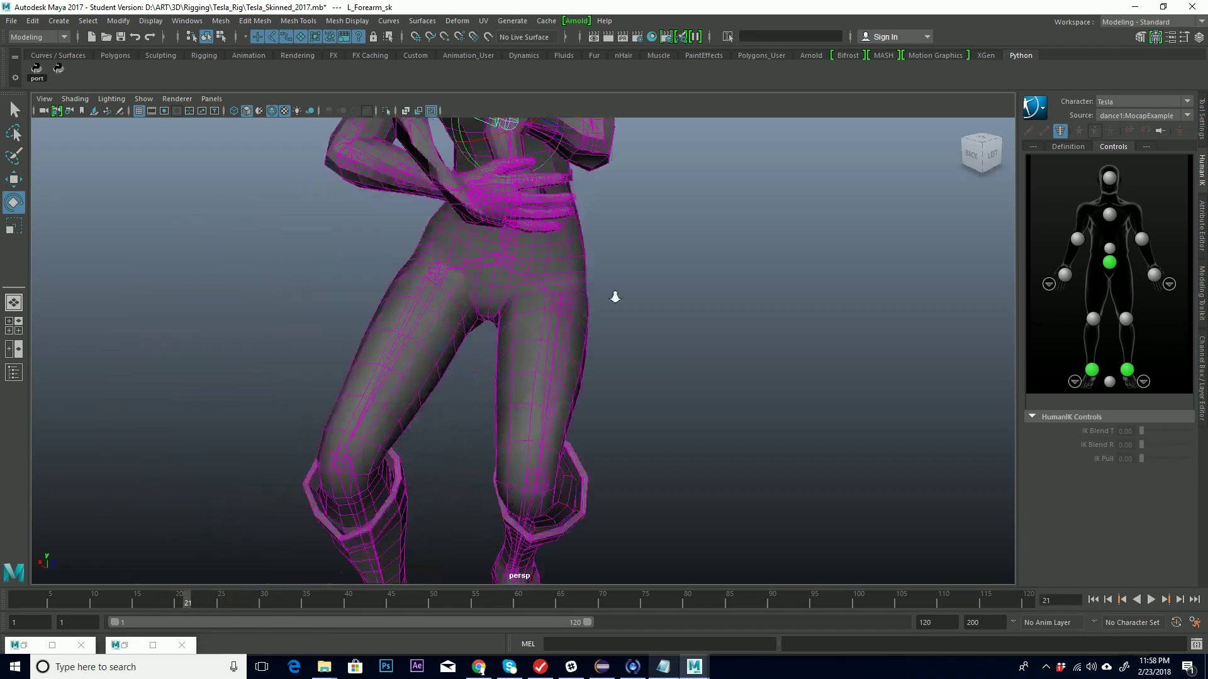
pyautogui.keyDown('alt'); pyautogui.moveTo(614, 297); pyautogui.dragTo(648, 337, button='middle'); pyautogui.keyUp('alt')
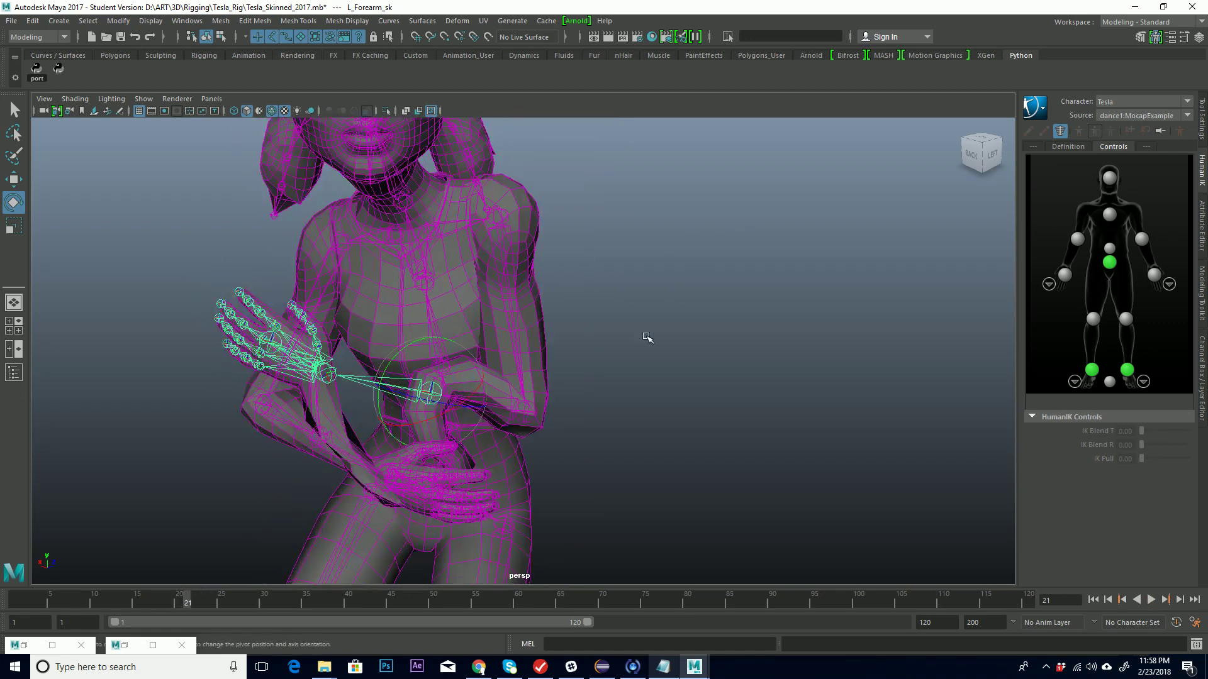
pyautogui.click(648, 338)
pyautogui.hotkey('ctrl', 'z')
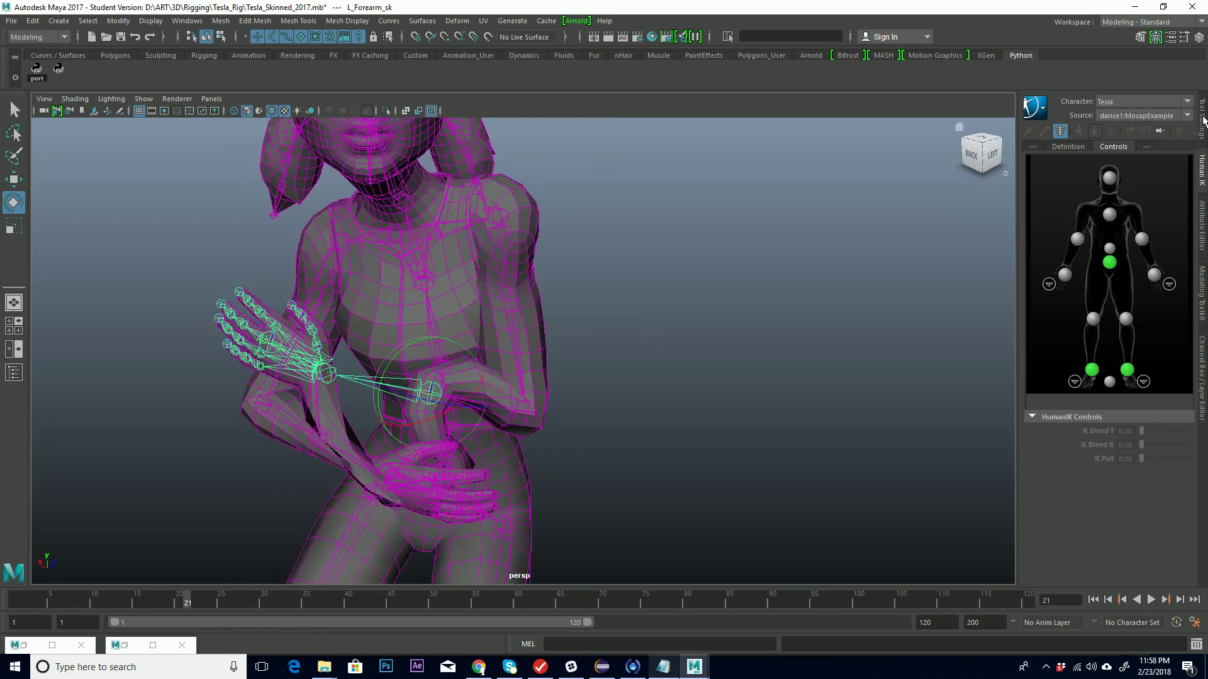
# Step: Check the Rotate tool settings, reframe the full character and play on to frame 37
pyautogui.click(1203, 120)
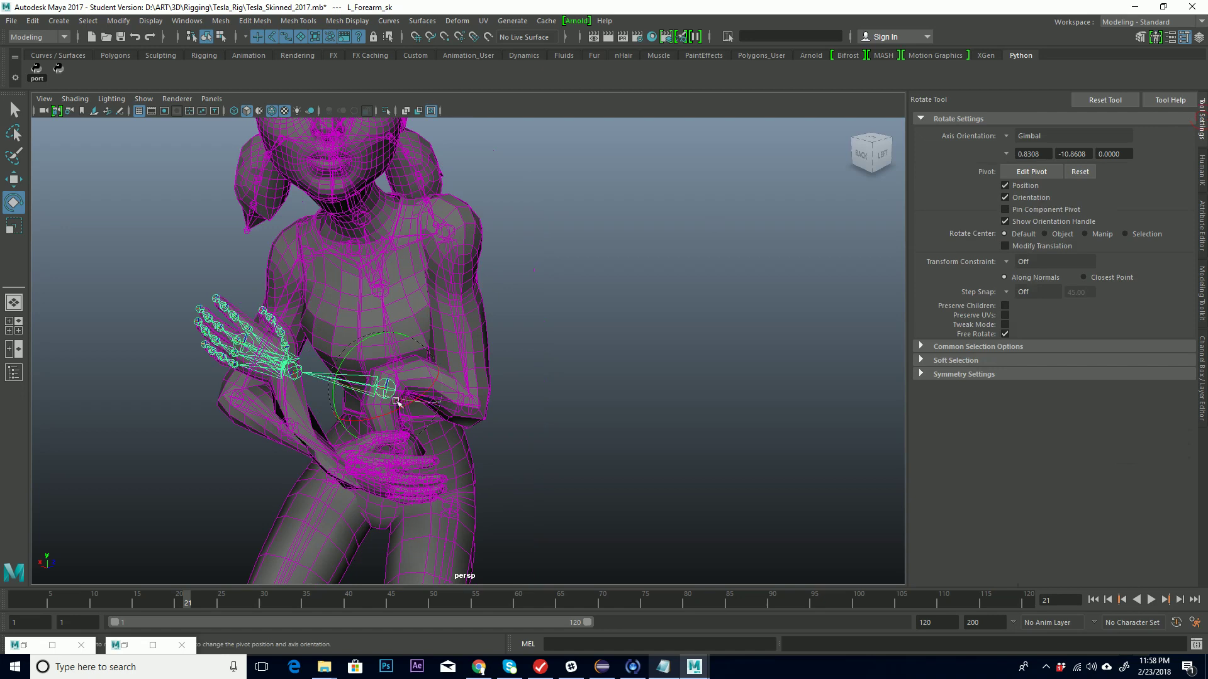
pyautogui.keyDown('alt'); pyautogui.moveTo(335, 378); pyautogui.dragTo(376, 312); pyautogui.keyUp('alt')
pyautogui.keyDown('alt'); pyautogui.moveTo(415, 314); pyautogui.dragTo(318, 405, button='right'); pyautogui.keyUp('alt')
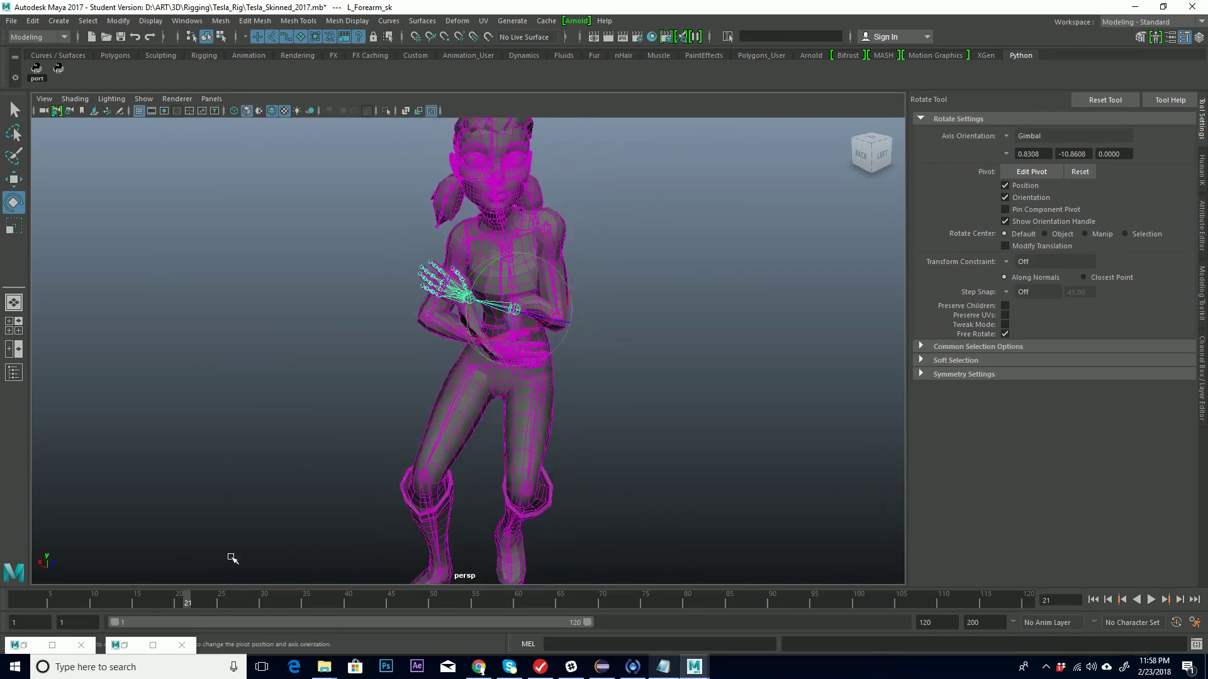
pyautogui.keyDown('alt'); pyautogui.moveTo(674, 278); pyautogui.dragTo(615, 319, button='middle'); pyautogui.keyUp('alt')
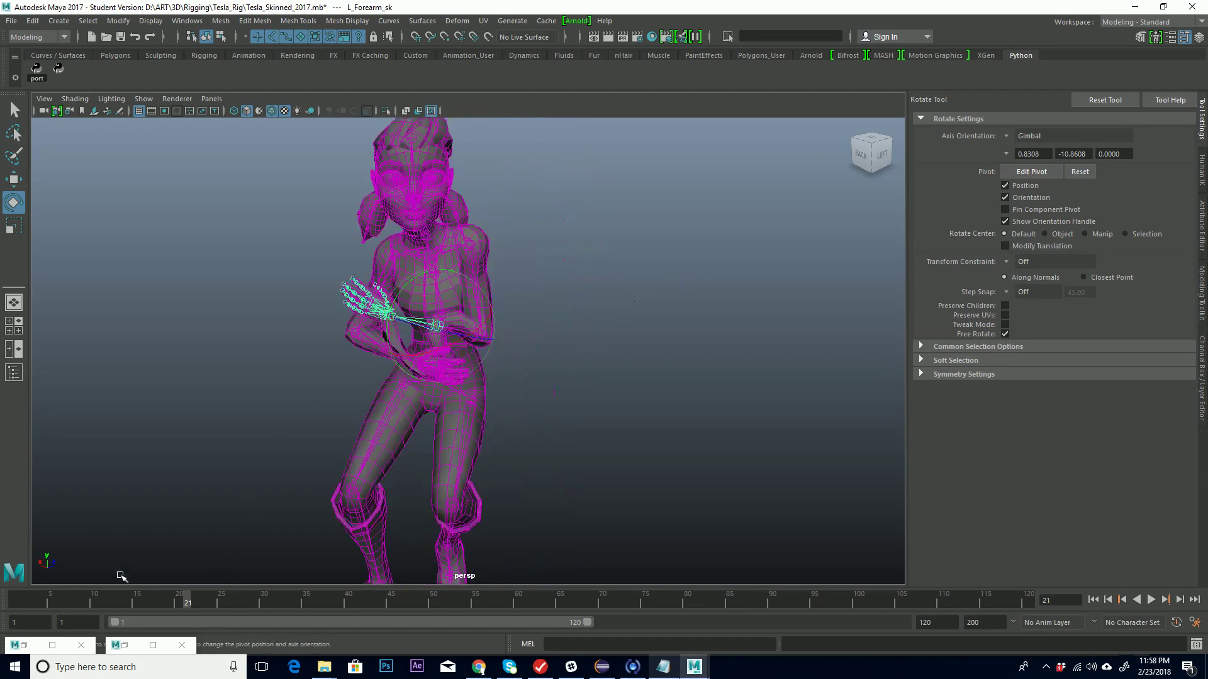
pyautogui.hotkey('alt', 'v')
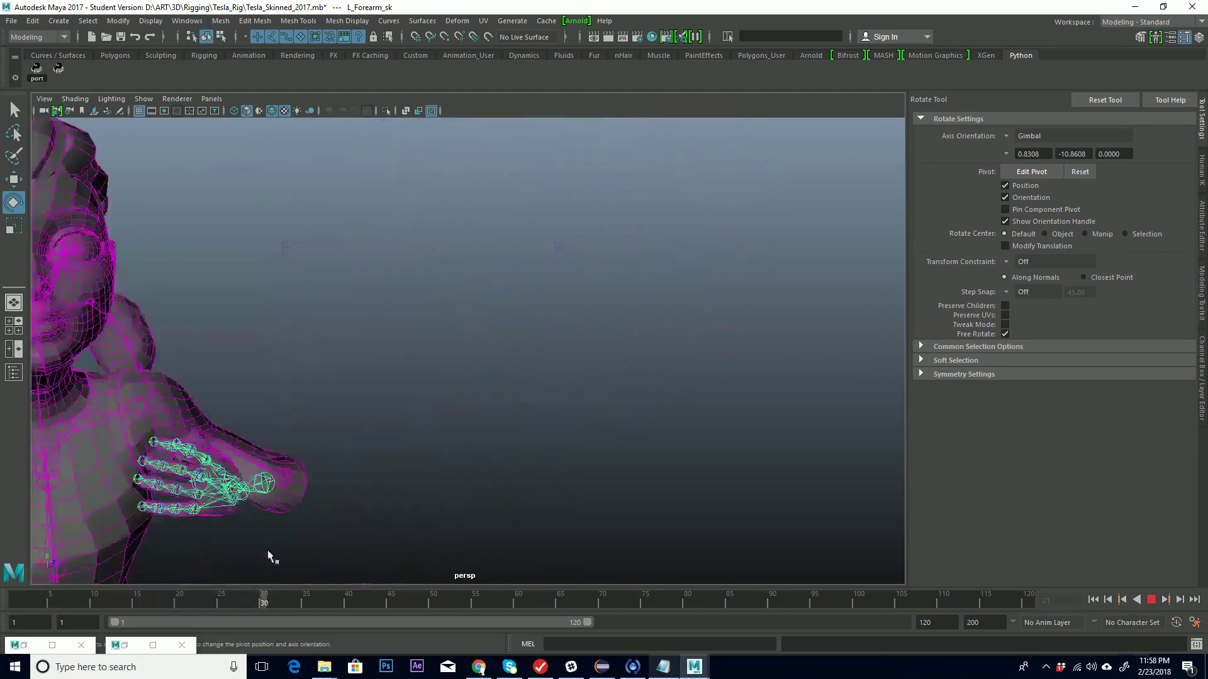
pyautogui.keyDown('alt'); pyautogui.moveTo(271, 557); pyautogui.dragTo(332, 461); pyautogui.keyUp('alt')
pyautogui.hotkey('alt', 'v')
# Step: Settle the dance at frame 36 and bring the HumanIK panel back
pyautogui.keyDown('alt'); pyautogui.moveTo(572, 364); pyautogui.dragTo(641, 369); pyautogui.keyUp('alt')
pyautogui.scroll(-5, 636, 371)
pyautogui.hotkey('alt', 'v')
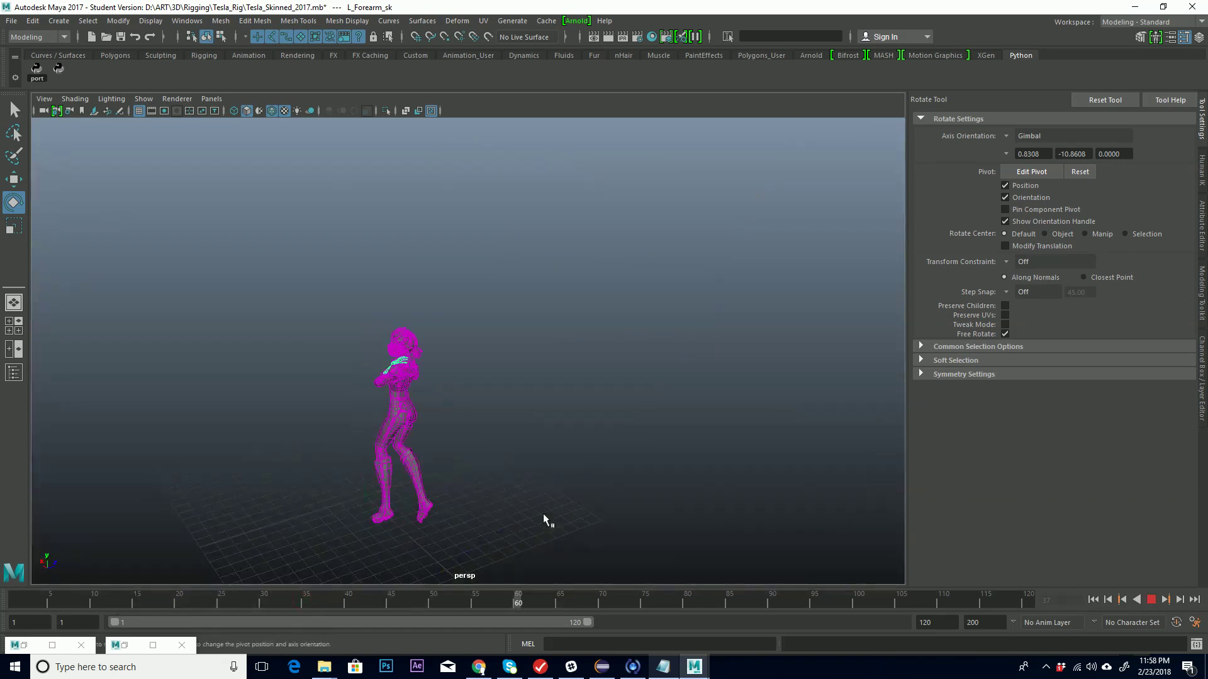
pyautogui.click(203, 597)
pyautogui.hotkey('alt', 'v')
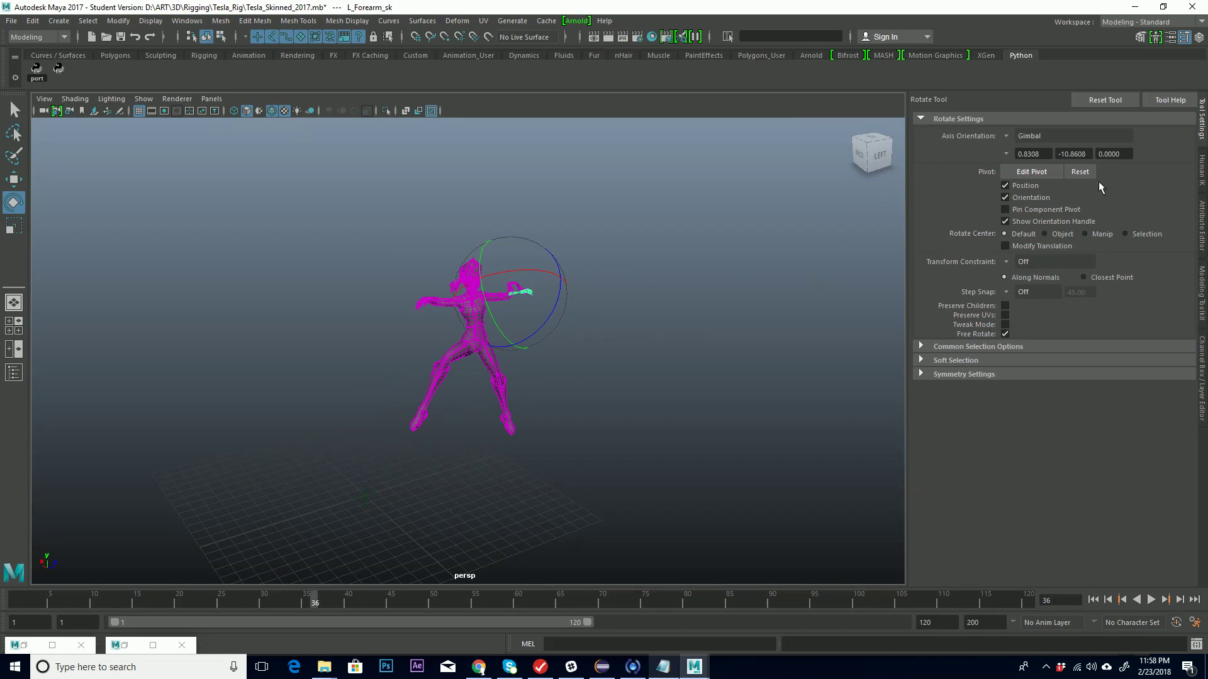
pyautogui.click(1202, 173)
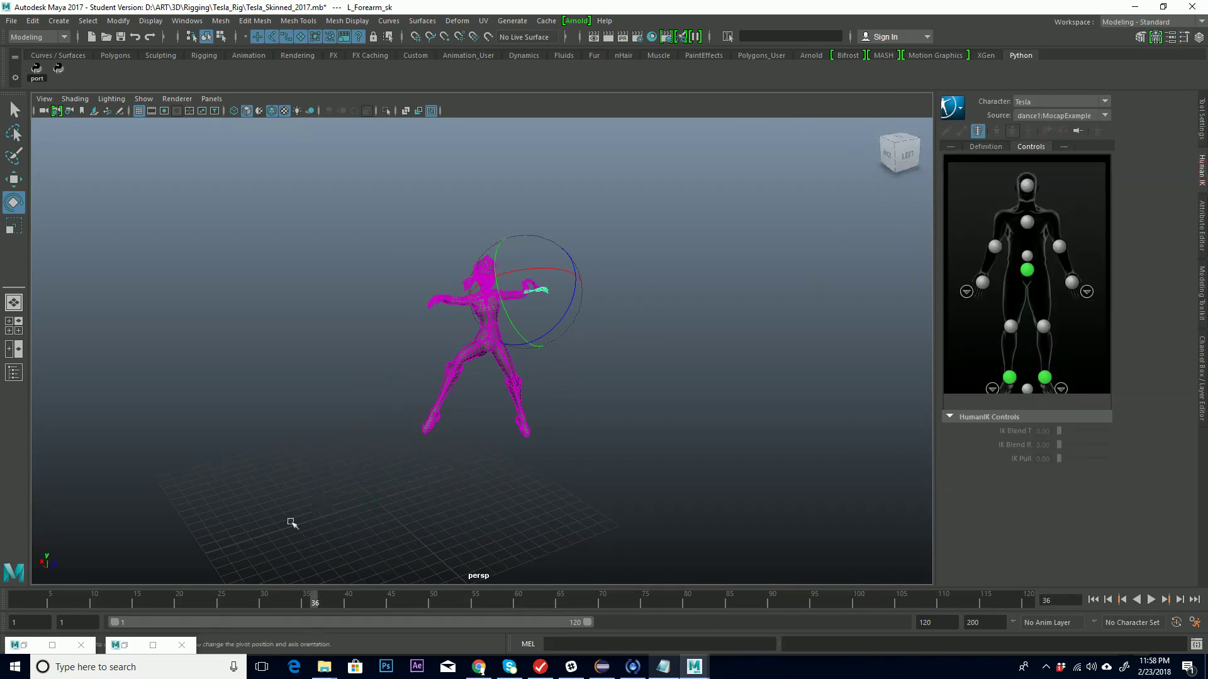
# Step: Play the dance to frame 114 and orbit in on Tesla's legs from behind
pyautogui.hotkey('alt', 'v')
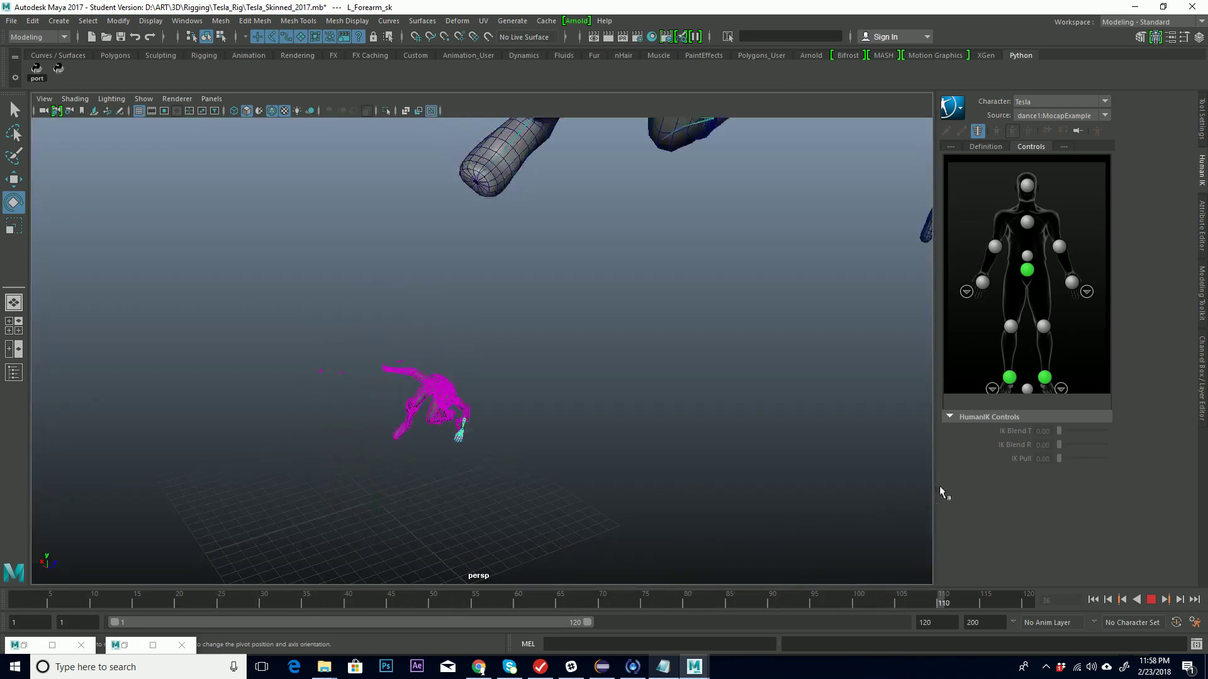
pyautogui.press('Escape')
pyautogui.scroll(3, 620, 434)
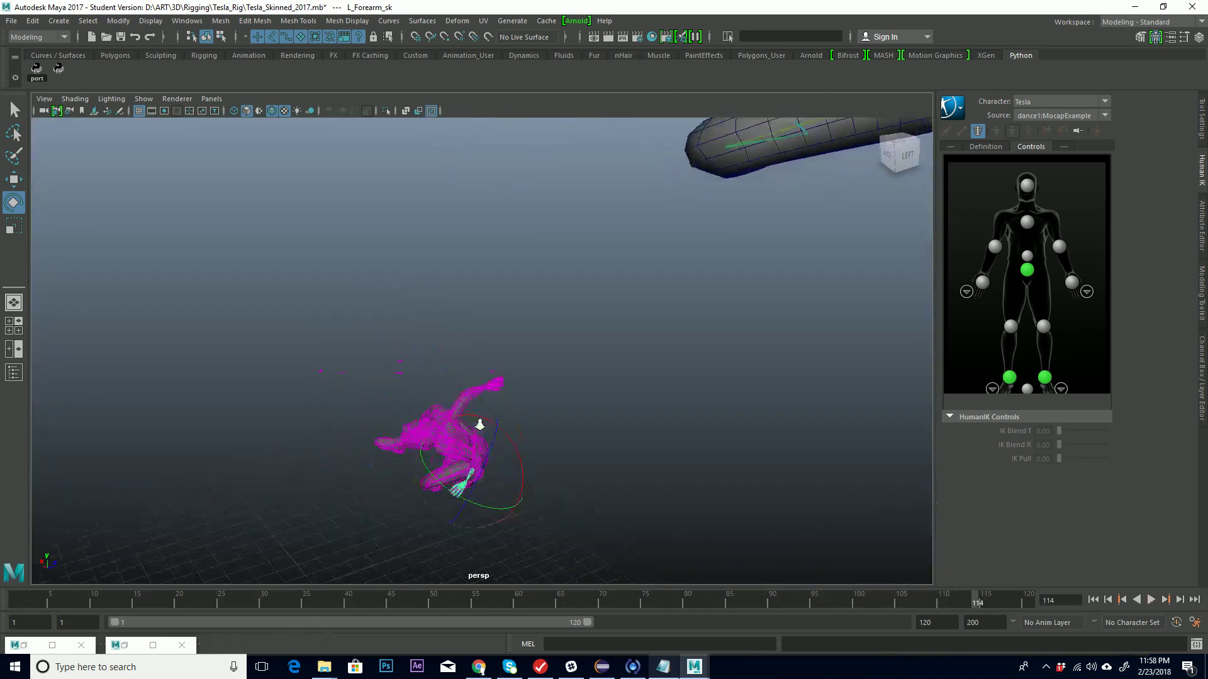
pyautogui.keyDown('alt'); pyautogui.moveTo(620, 434); pyautogui.dragTo(527, 249, button='middle'); pyautogui.keyUp('alt')
pyautogui.keyDown('alt'); pyautogui.moveTo(459, 257); pyautogui.dragTo(422, 322); pyautogui.keyUp('alt')
pyautogui.keyDown('alt'); pyautogui.moveTo(421, 322); pyautogui.dragTo(747, 256, button='right'); pyautogui.keyUp('alt')
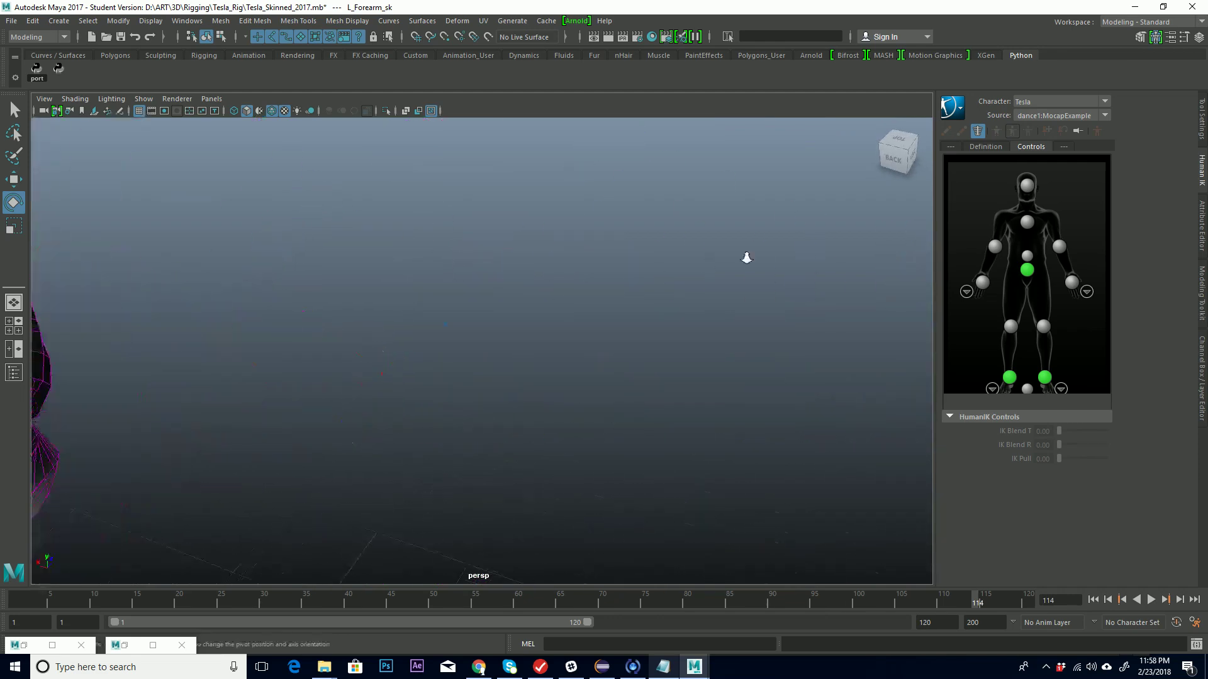
pyautogui.keyDown('alt'); pyautogui.moveTo(747, 256); pyautogui.dragTo(729, 289, button='middle'); pyautogui.keyUp('alt')
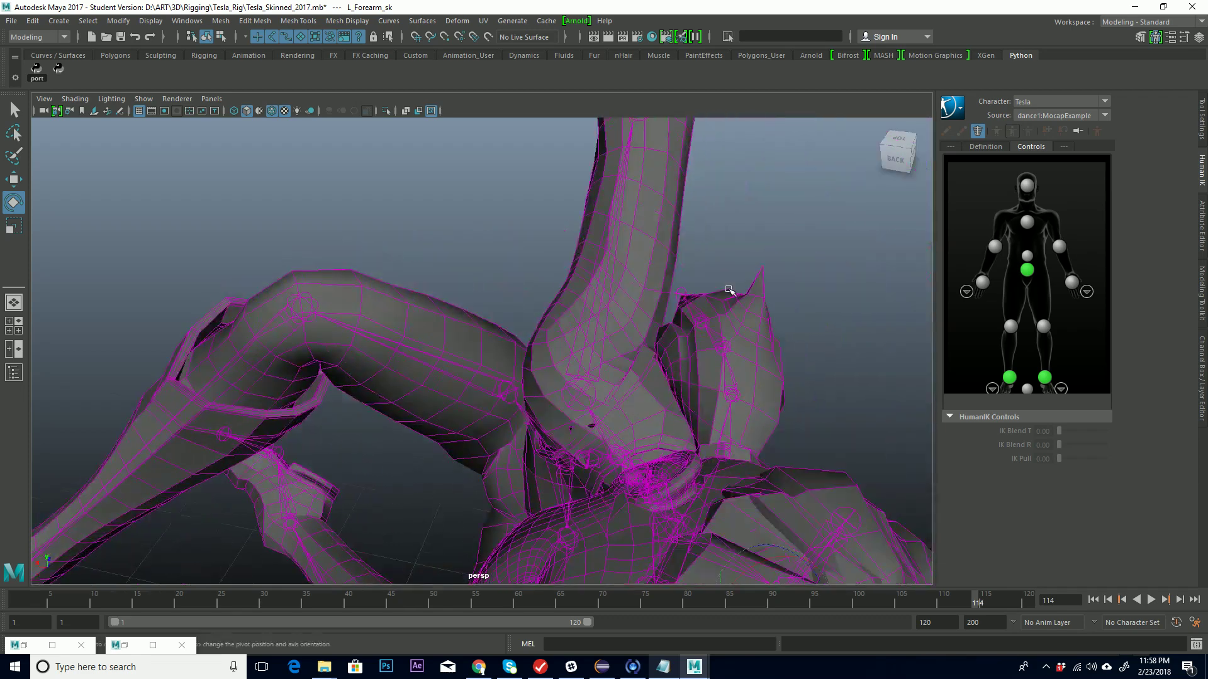
# Step: Select and frame Tesla_Body, then list Tesla's available HumanIK sources
pyautogui.click(637, 302)
pyautogui.press('f')
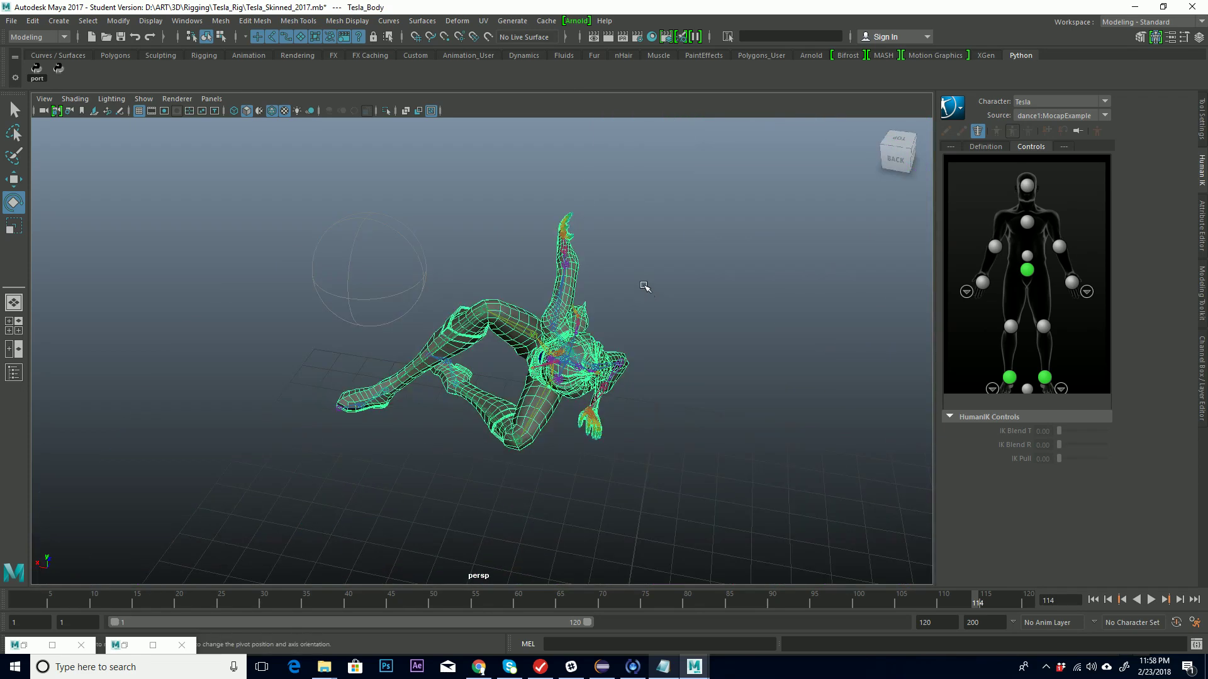
pyautogui.keyDown('alt'); pyautogui.moveTo(541, 341); pyautogui.dragTo(646, 409); pyautogui.keyUp('alt')
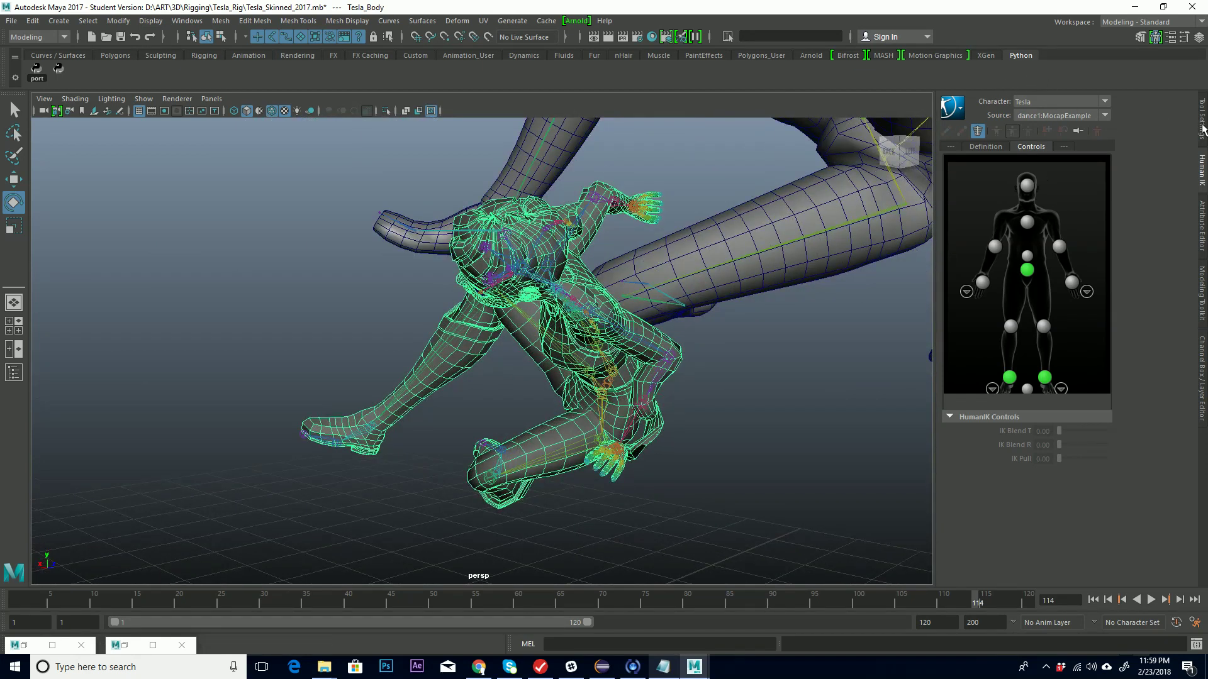
pyautogui.click(1203, 129)
pyautogui.keyDown('alt'); pyautogui.moveTo(497, 358); pyautogui.dragTo(538, 378); pyautogui.keyUp('alt')
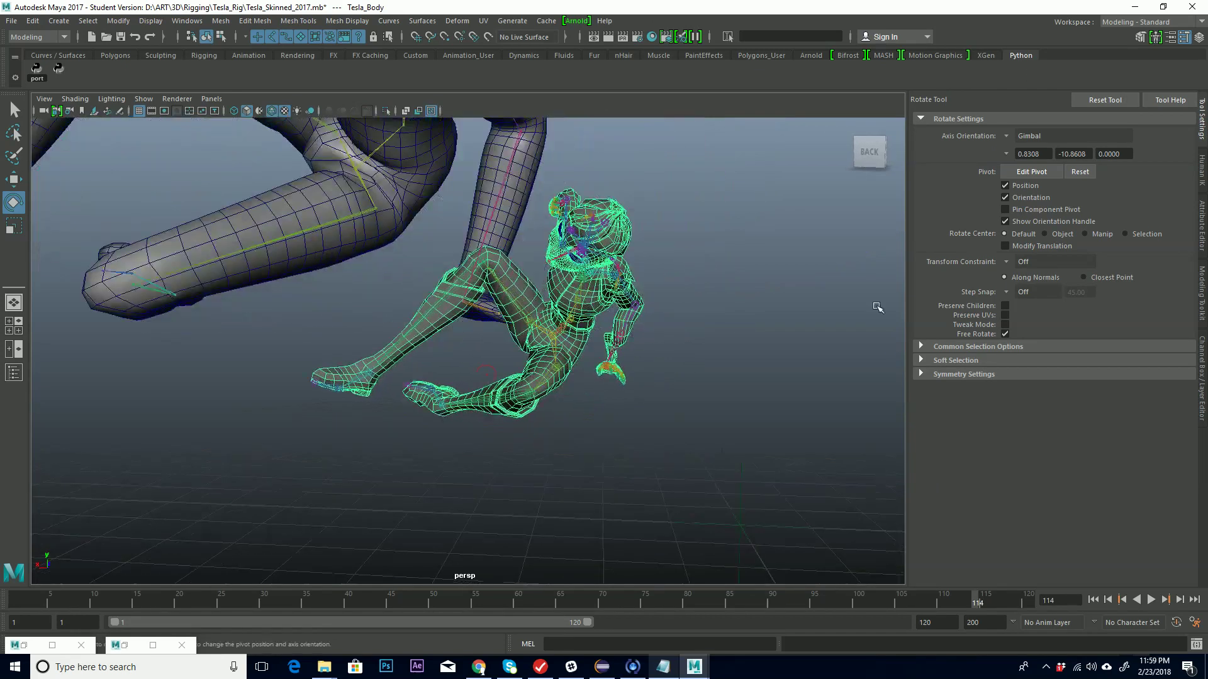
pyautogui.click(1204, 176)
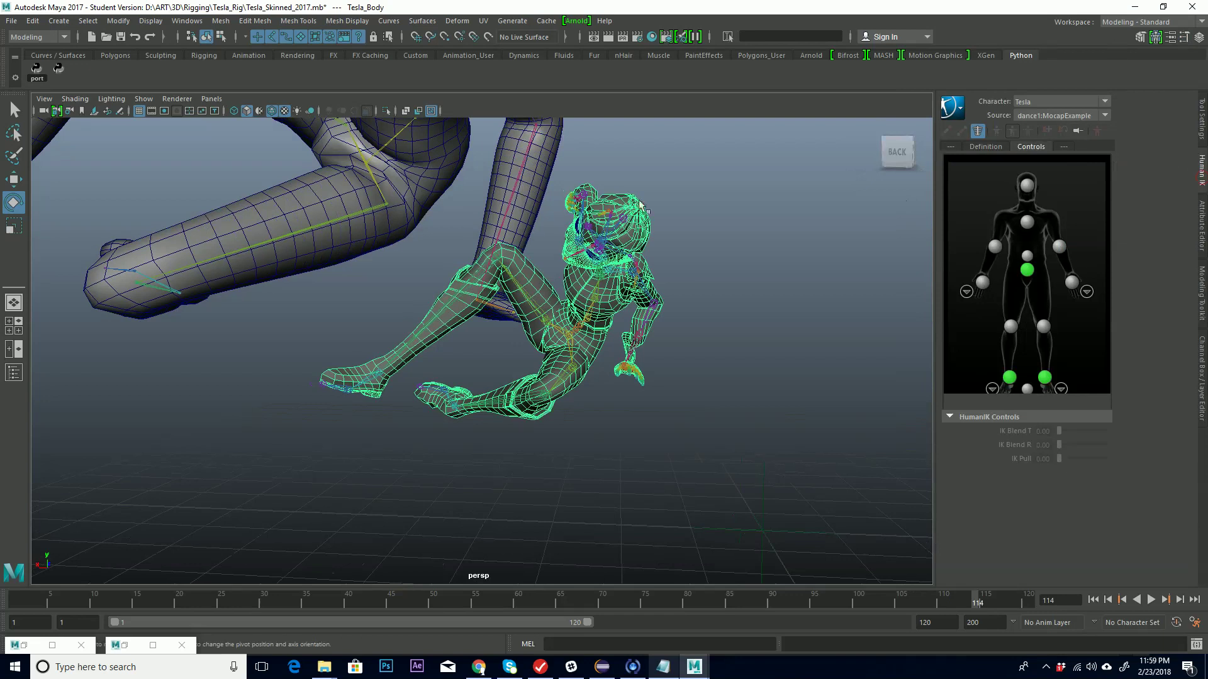
pyautogui.keyDown('alt'); pyautogui.moveTo(580, 272); pyautogui.dragTo(778, 312, button='right'); pyautogui.keyUp('alt')
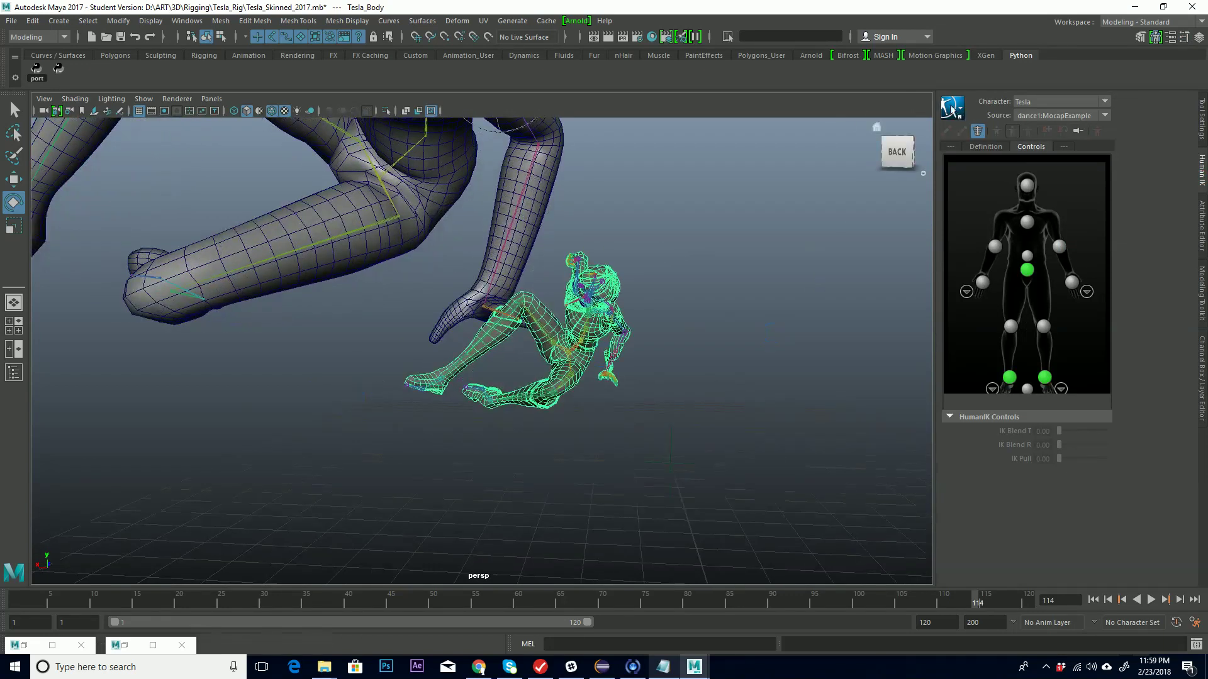
pyautogui.click(1105, 114)
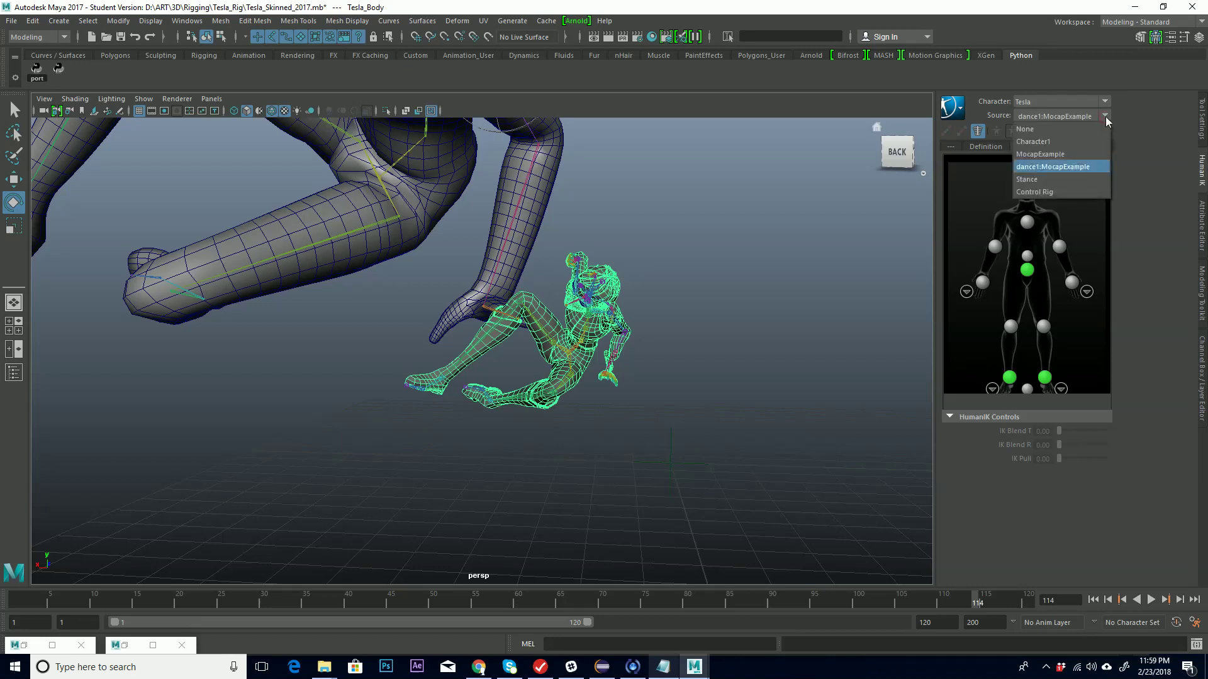
# Step: Switch Tesla's HumanIK source to Stance and orbit to view the T-posed body
pyautogui.click(1035, 180)
pyautogui.keyDown('alt'); pyautogui.moveTo(733, 230); pyautogui.dragTo(716, 350); pyautogui.keyUp('alt')
pyautogui.keyDown('alt'); pyautogui.moveTo(715, 351); pyautogui.dragTo(526, 364, button='right'); pyautogui.keyUp('alt')
pyautogui.keyDown('alt'); pyautogui.moveTo(526, 365); pyautogui.dragTo(604, 314, button='middle'); pyautogui.keyUp('alt')
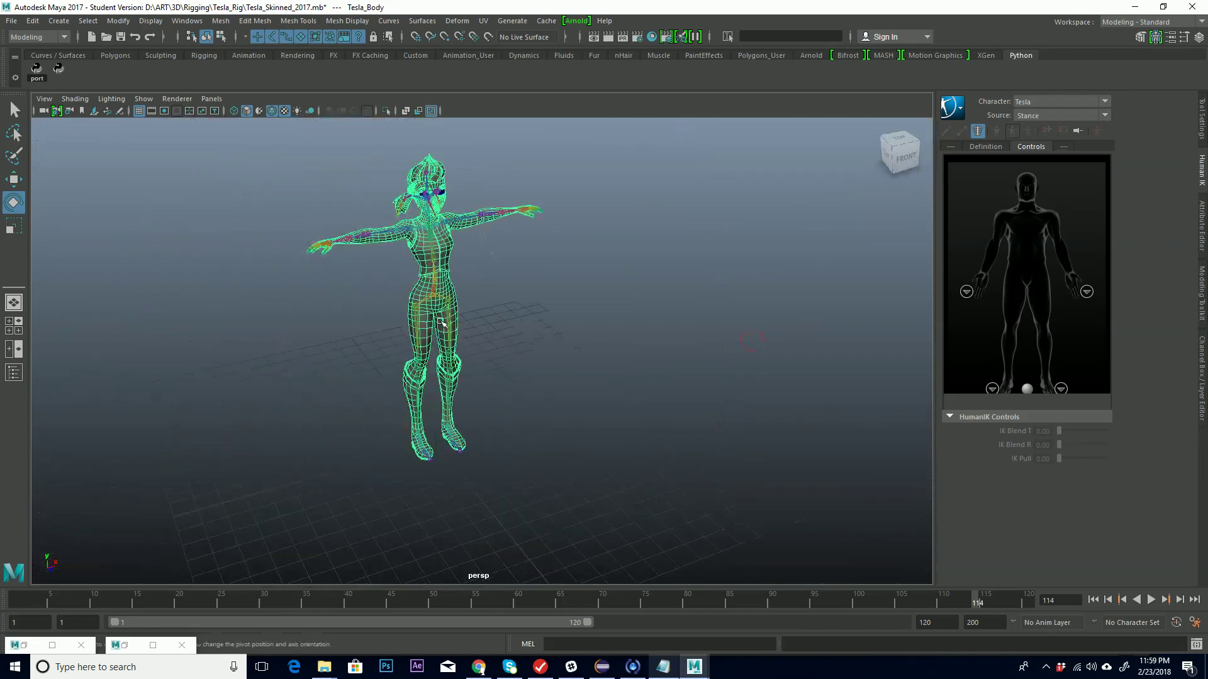
pyautogui.keyDown('alt'); pyautogui.moveTo(604, 315); pyautogui.dragTo(639, 272, button='right'); pyautogui.keyUp('alt')
pyautogui.keyDown('alt'); pyautogui.moveTo(640, 271); pyautogui.dragTo(574, 334, button='middle'); pyautogui.keyUp('alt')
pyautogui.keyDown('alt'); pyautogui.moveTo(574, 333); pyautogui.dragTo(659, 355); pyautogui.keyUp('alt')
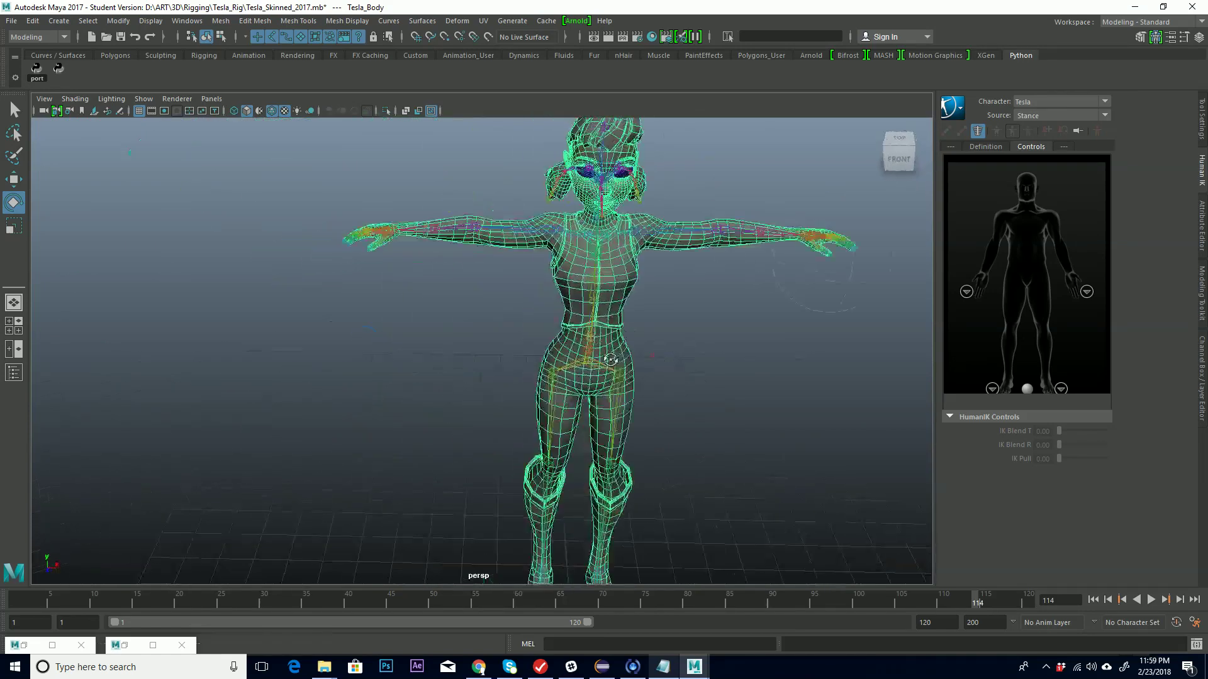
pyautogui.keyDown('alt'); pyautogui.moveTo(659, 355); pyautogui.dragTo(660, 312, button='right'); pyautogui.keyUp('alt')
pyautogui.keyDown('alt'); pyautogui.moveTo(660, 312); pyautogui.dragTo(547, 322, button='middle'); pyautogui.keyUp('alt')
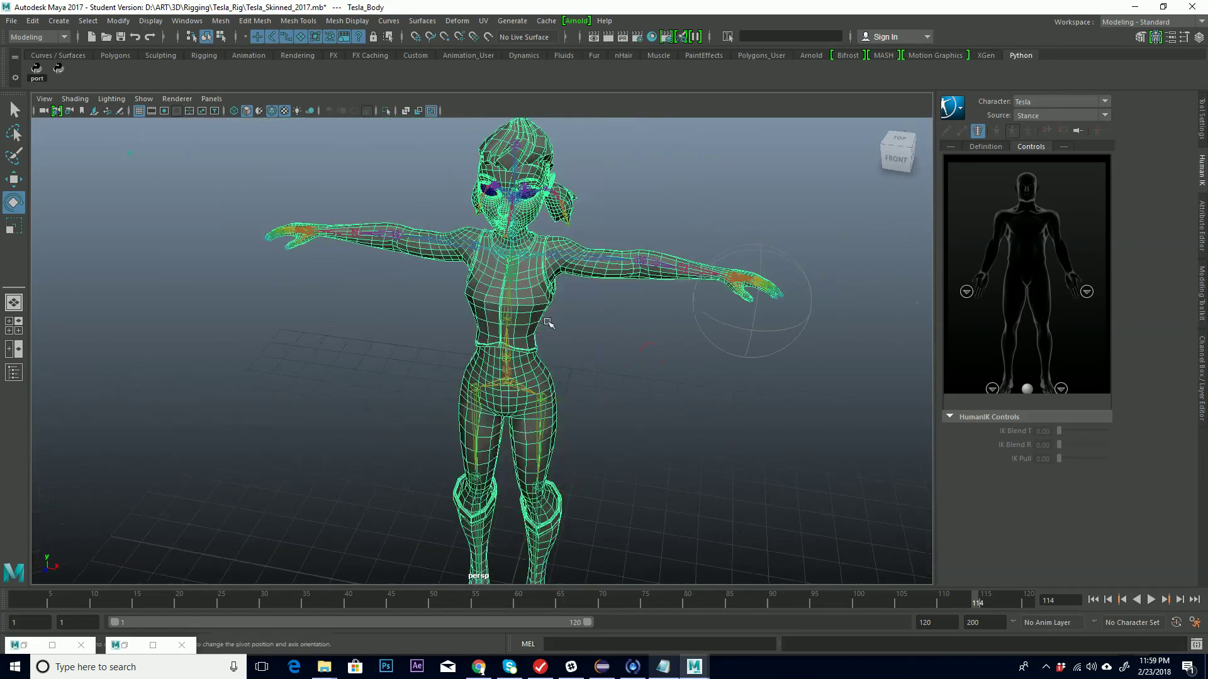
# Step: Set the HumanIK source to None and rotate L_Shoulder_sk back to horizontal
pyautogui.click(566, 254)
pyautogui.keyDown('alt'); pyautogui.moveTo(566, 271); pyautogui.dragTo(790, 251, button='right'); pyautogui.keyUp('alt')
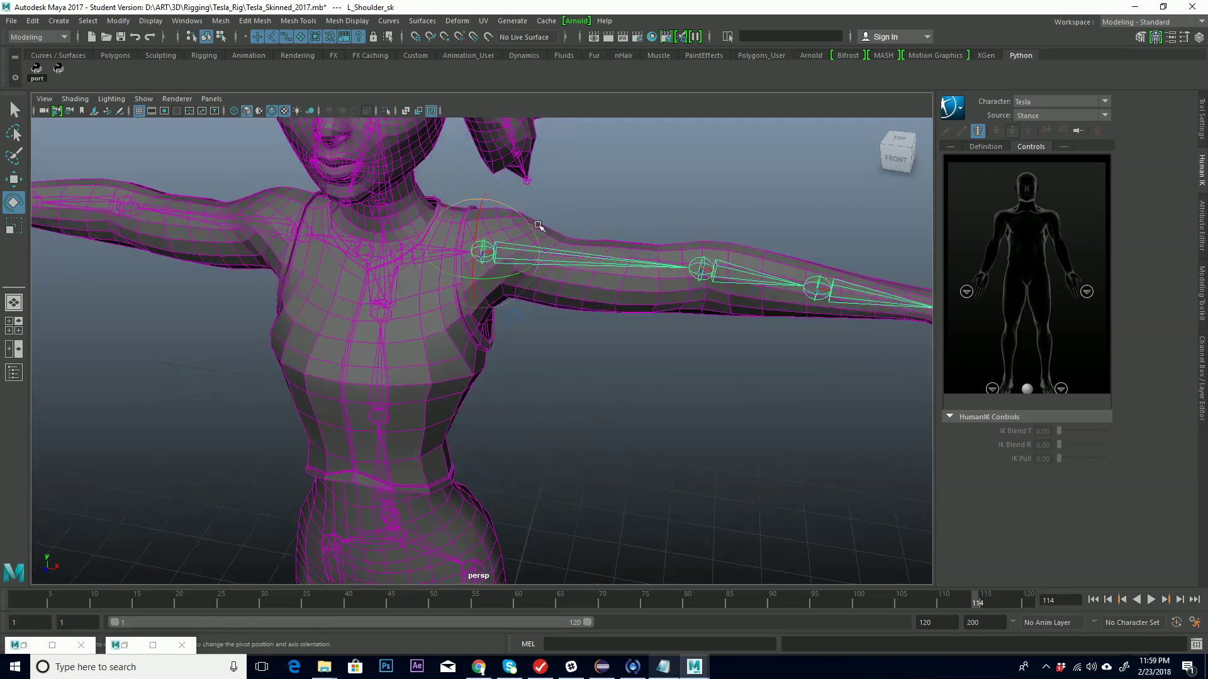
pyautogui.moveTo(506, 207)
pyautogui.mouseDown()
pyautogui.moveTo(508, 253)
pyautogui.moveTo(539, 243)
pyautogui.mouseUp()
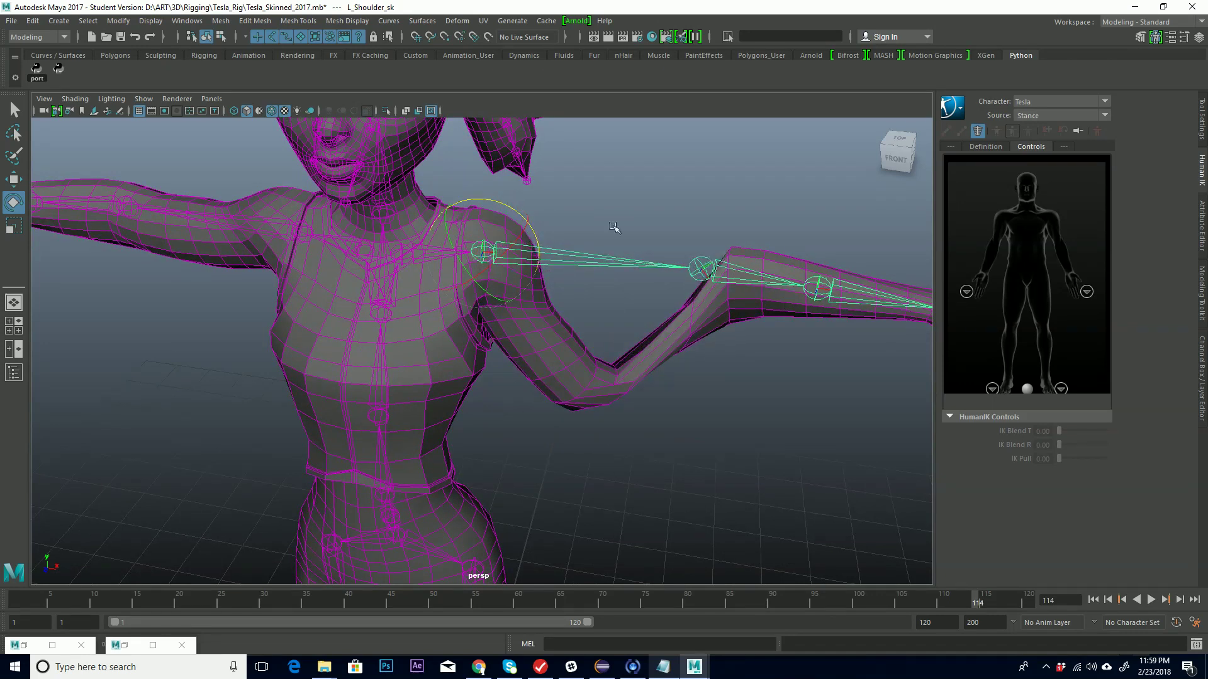
pyautogui.hotkey('ctrl', 'z')
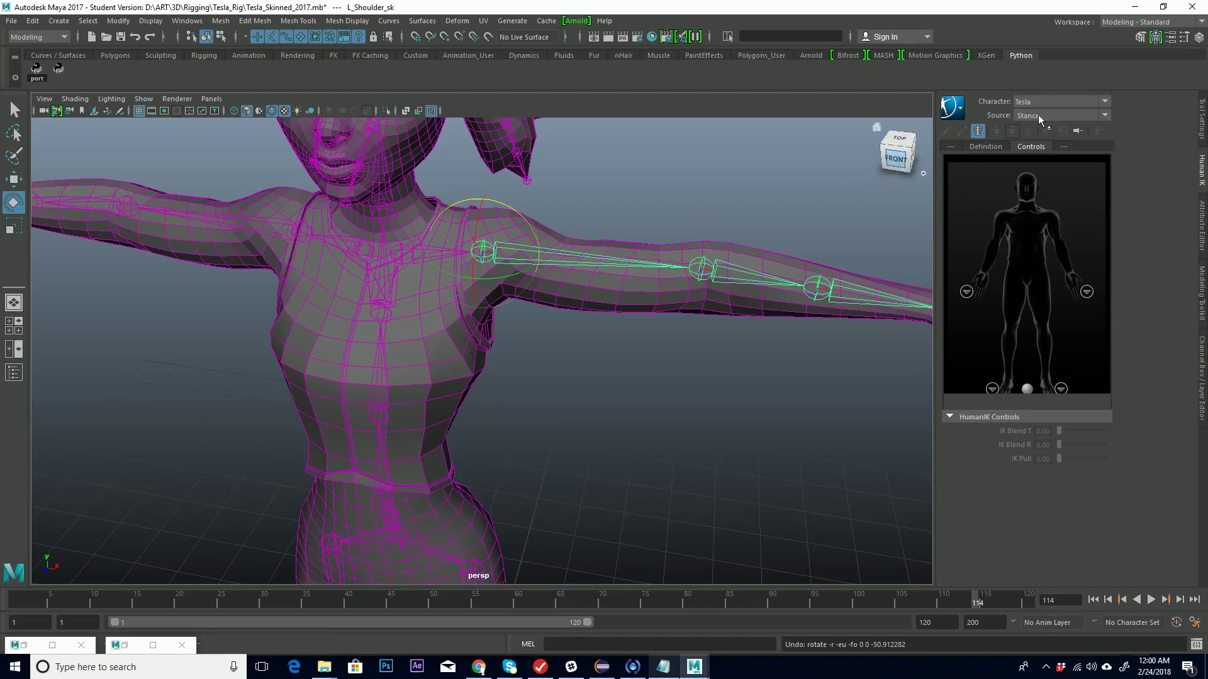
pyautogui.click(1105, 115)
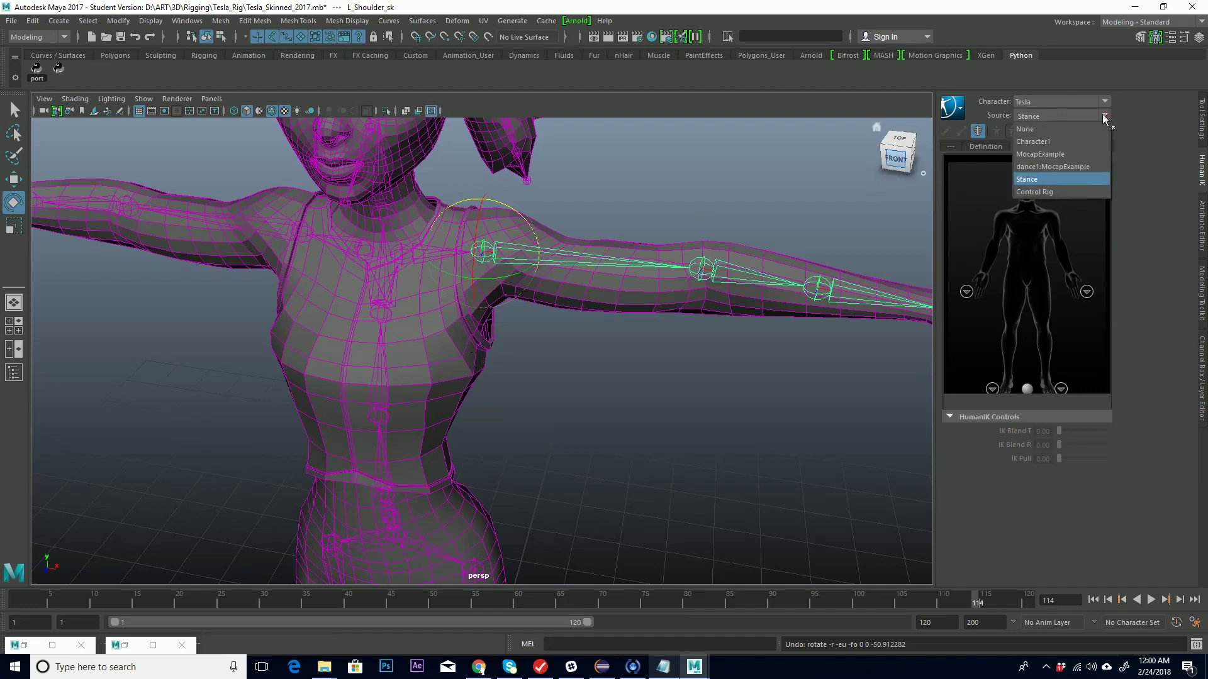
pyautogui.click(1044, 130)
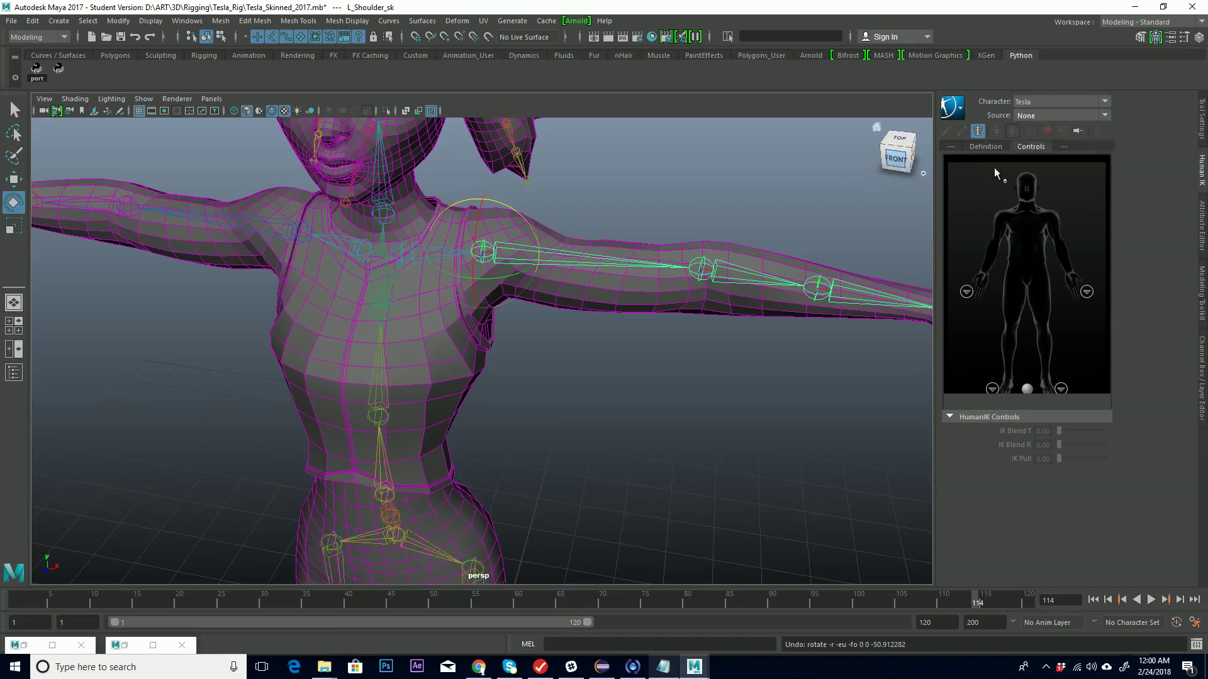
pyautogui.click(550, 254)
pyautogui.moveTo(507, 215)
pyautogui.mouseDown()
pyautogui.moveTo(530, 221)
pyautogui.moveTo(504, 189)
pyautogui.moveTo(536, 225)
pyautogui.moveTo(501, 190)
pyautogui.moveTo(527, 227)
pyautogui.moveTo(515, 202)
pyautogui.mouseUp()
# Step: View Tesla straight from the front and show her skeleton definition
pyautogui.scroll(-2, 570, 269)
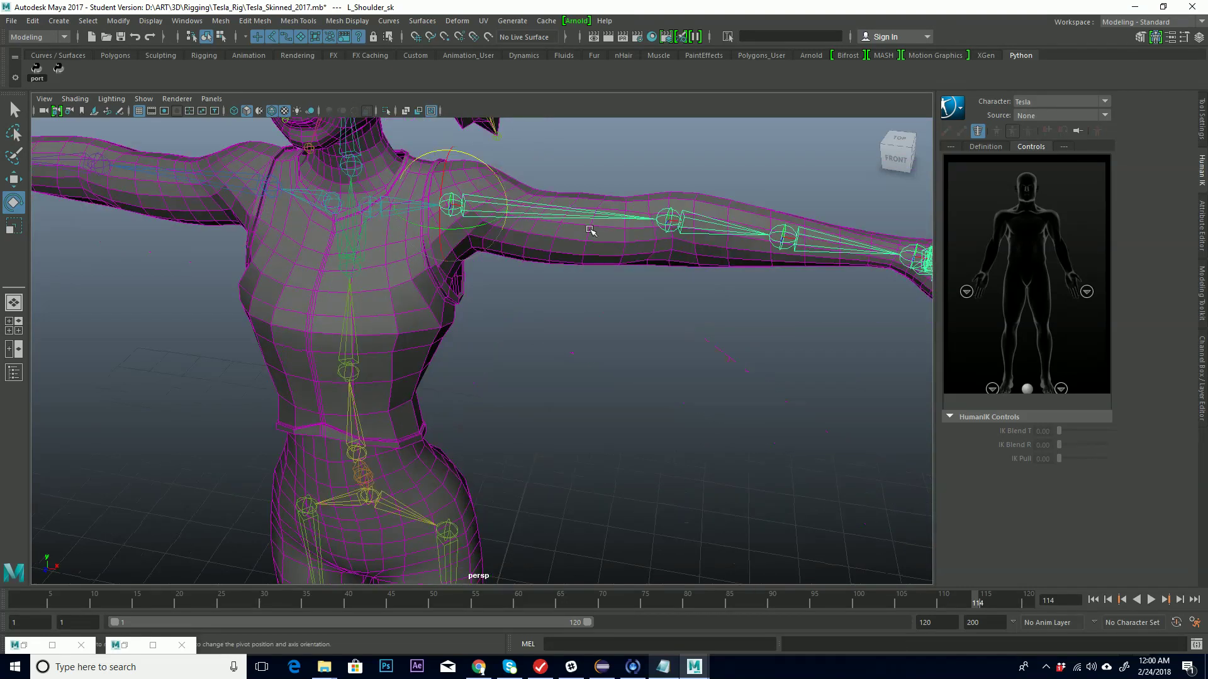
pyautogui.scroll(-1, 628, 289)
pyautogui.click(898, 158)
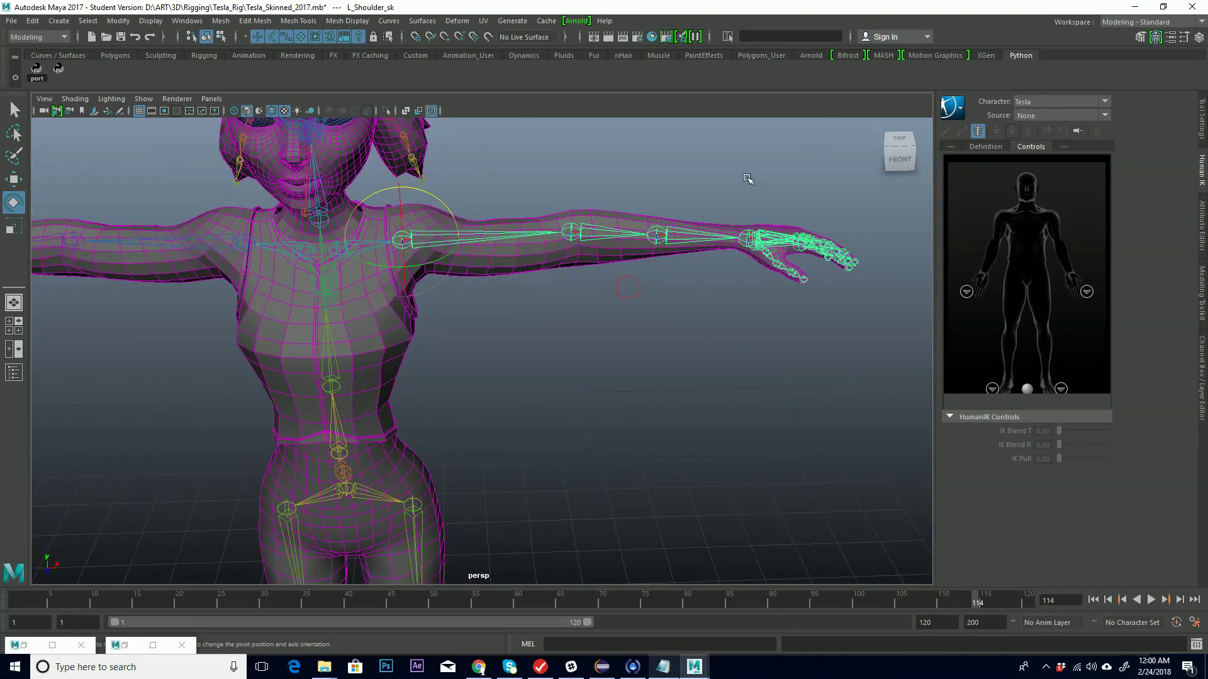
pyautogui.click(996, 149)
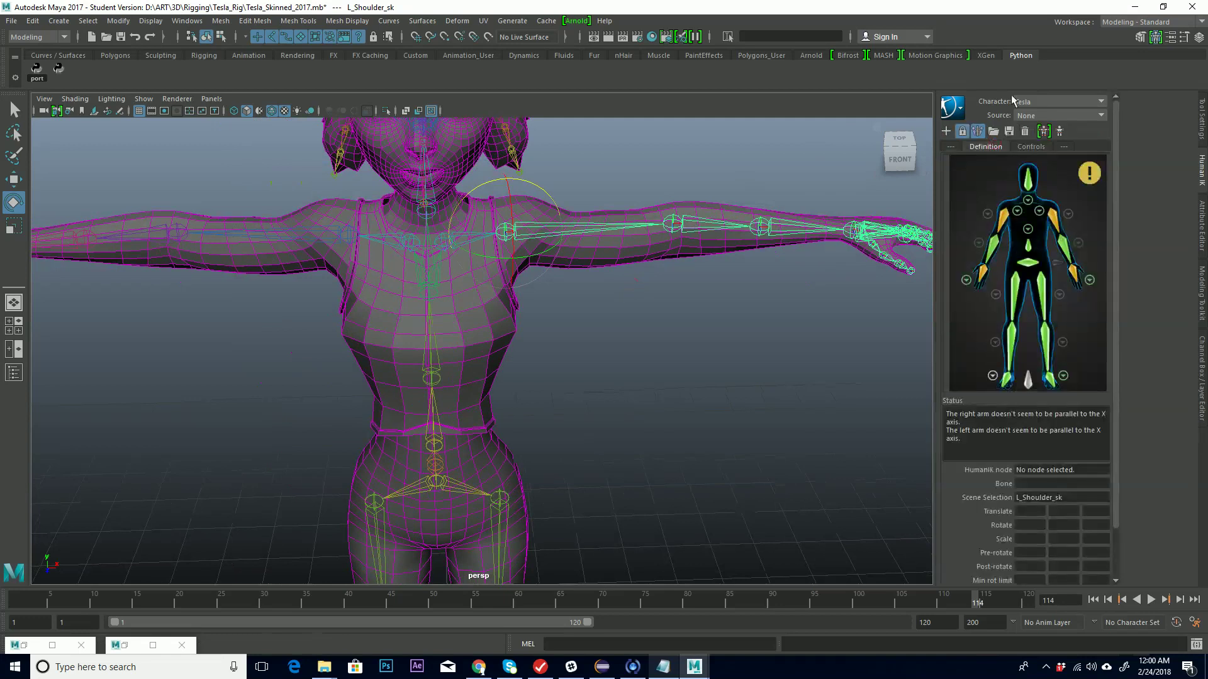
# Step: Inspect the LeafLeftForeArmRoll1 mapping and cancel Delete Skeleton Definition
pyautogui.click(1080, 245)
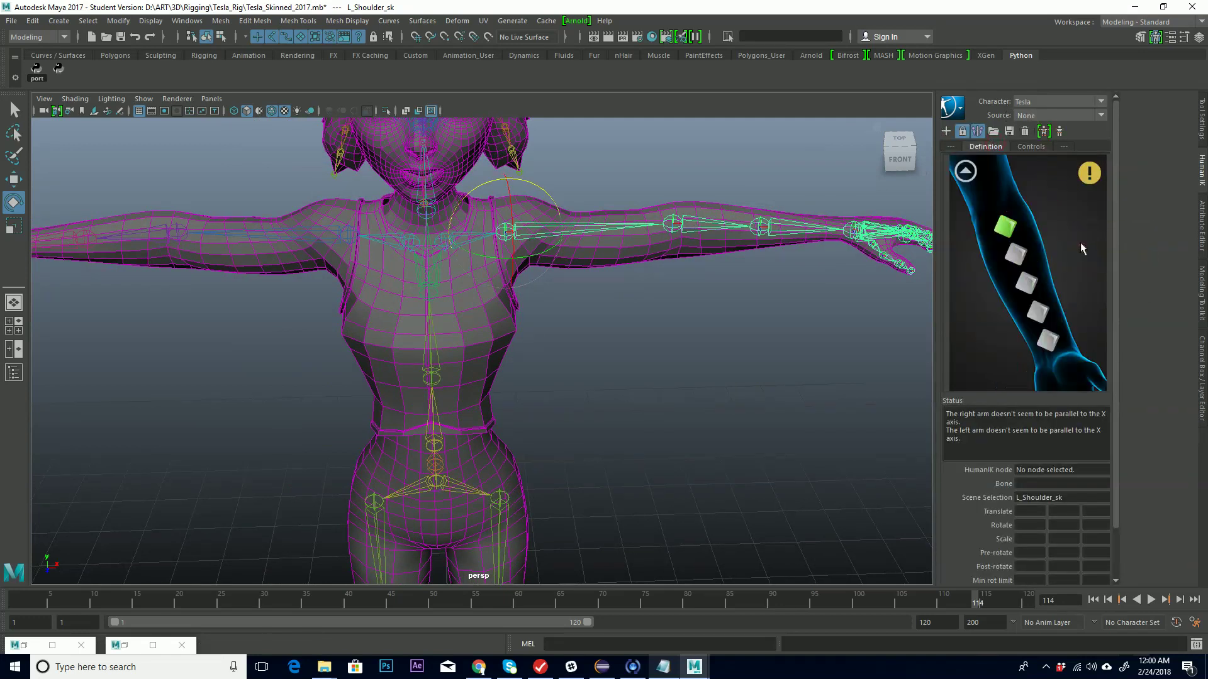
pyautogui.rightClick(1006, 228)
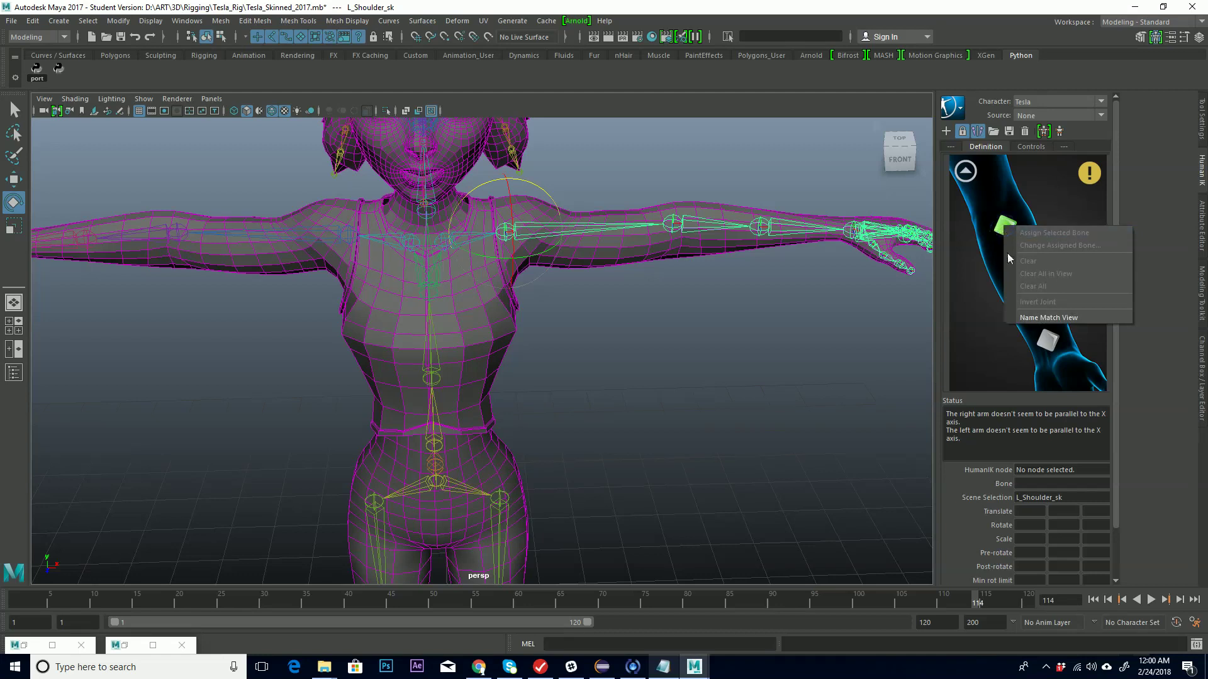
pyautogui.click(1004, 228)
pyautogui.click(1004, 227)
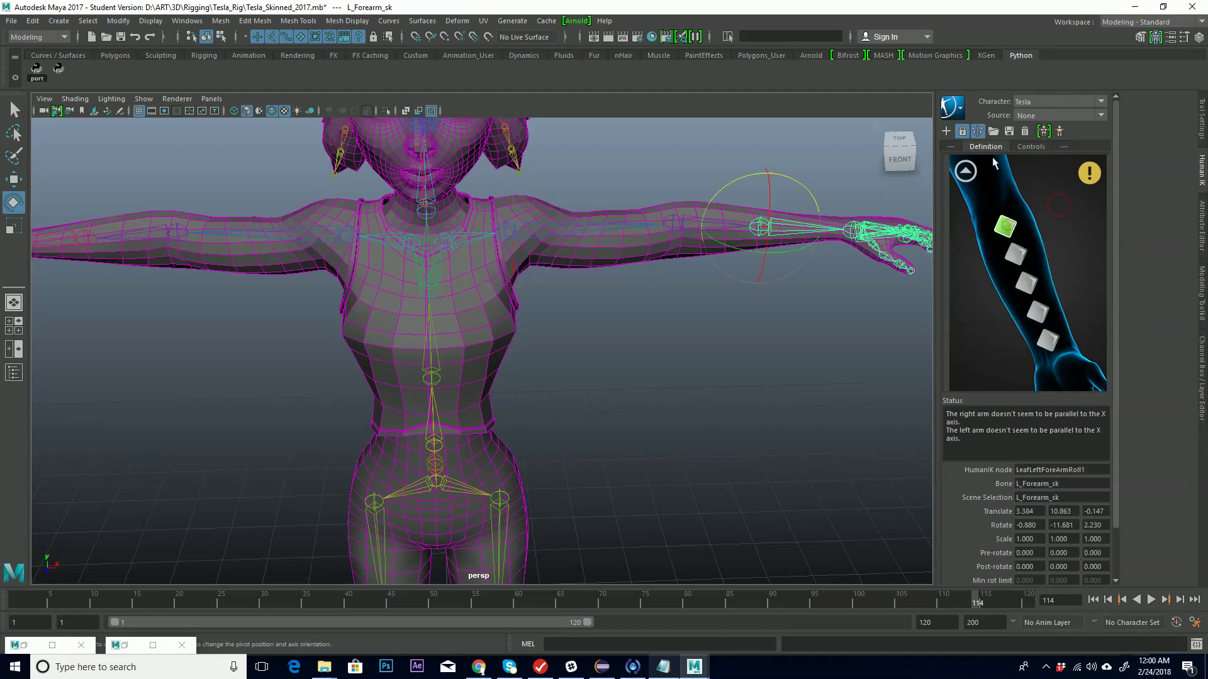
pyautogui.rightClick(1004, 231)
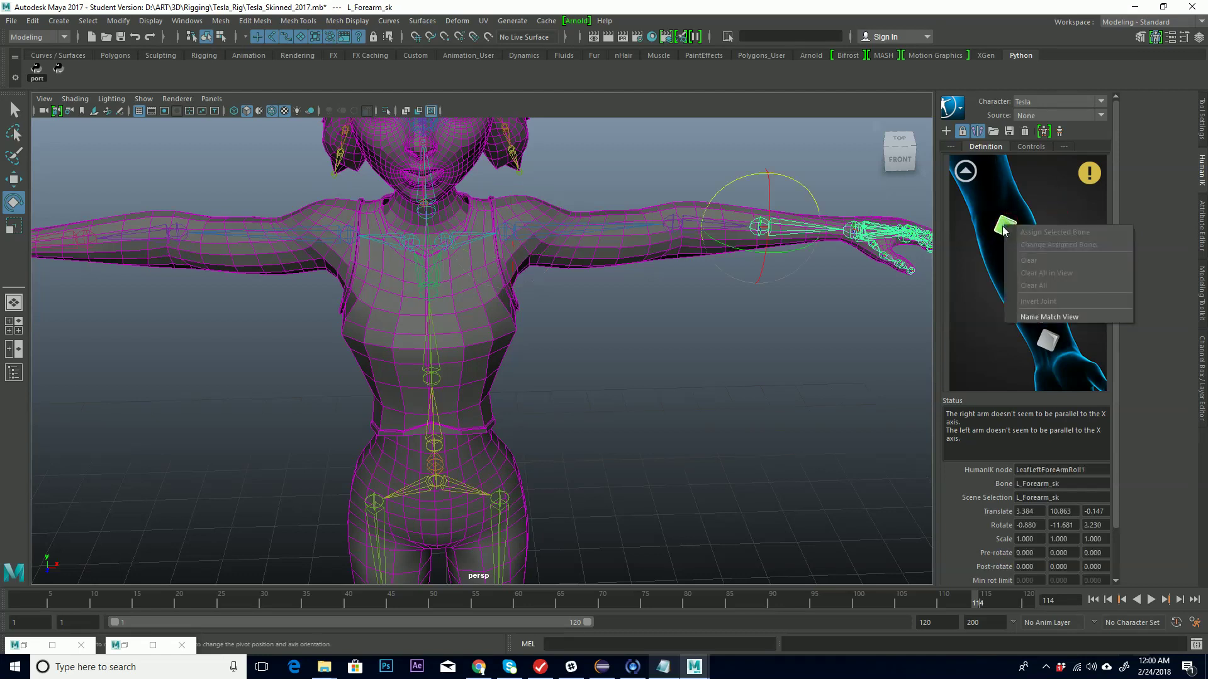
pyautogui.click(1065, 484)
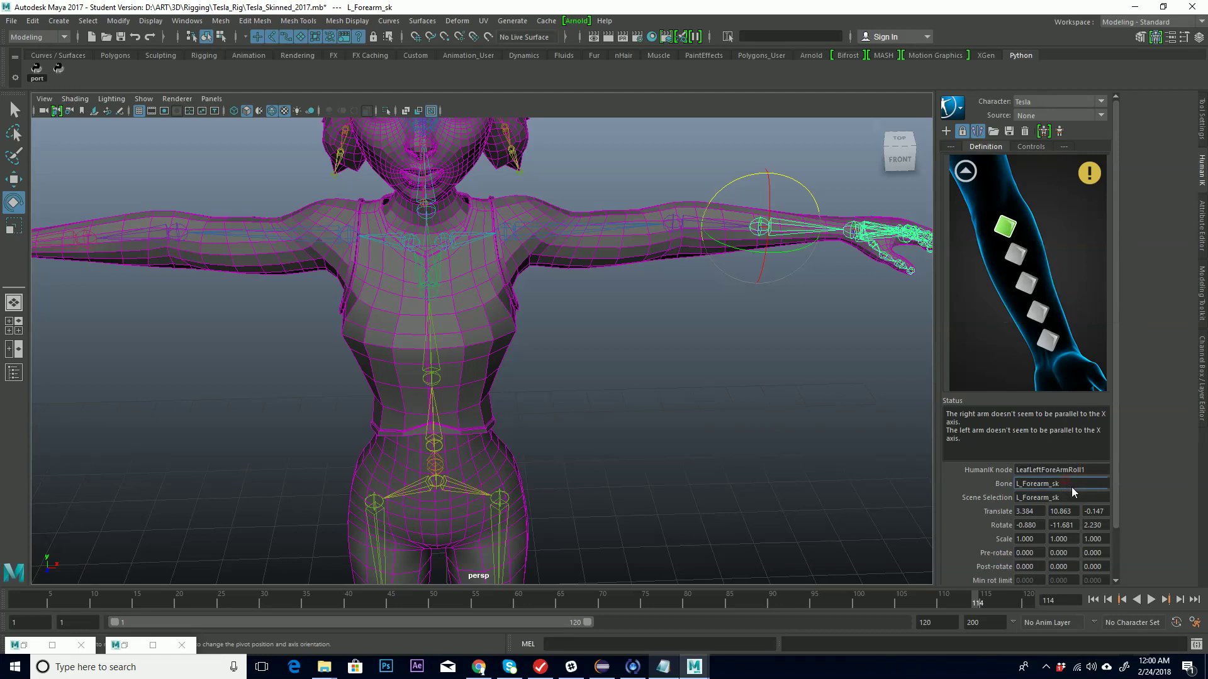
pyautogui.rightClick(1005, 231)
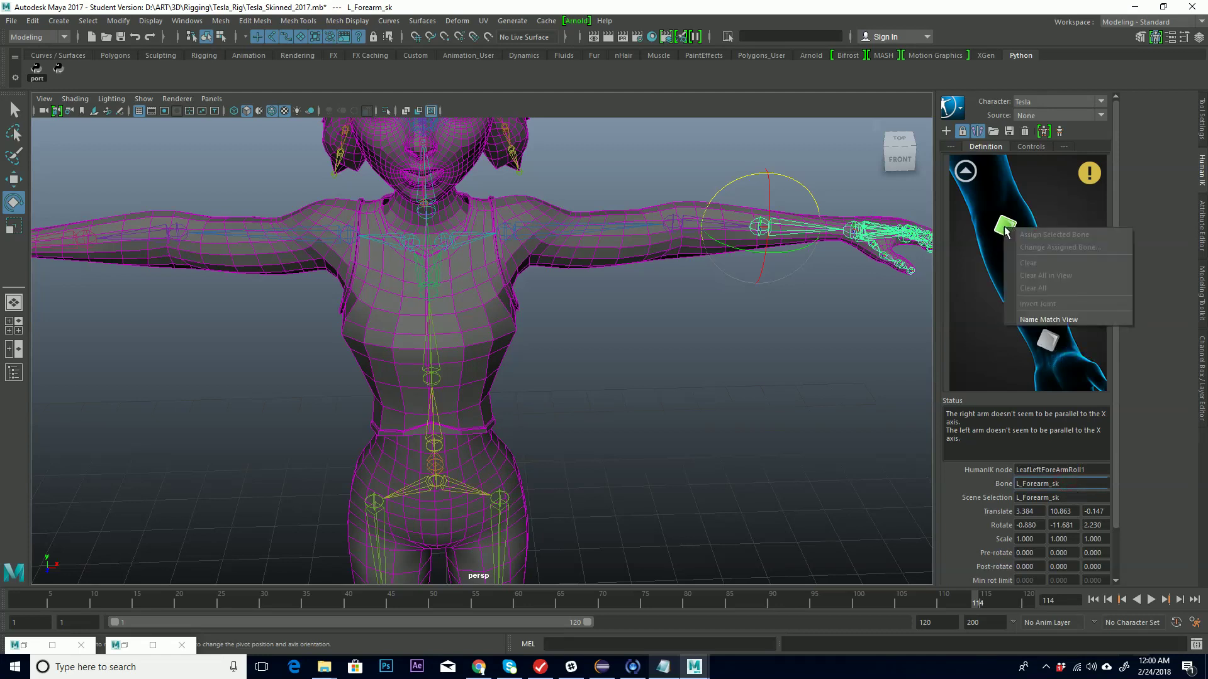
pyautogui.click(1025, 131)
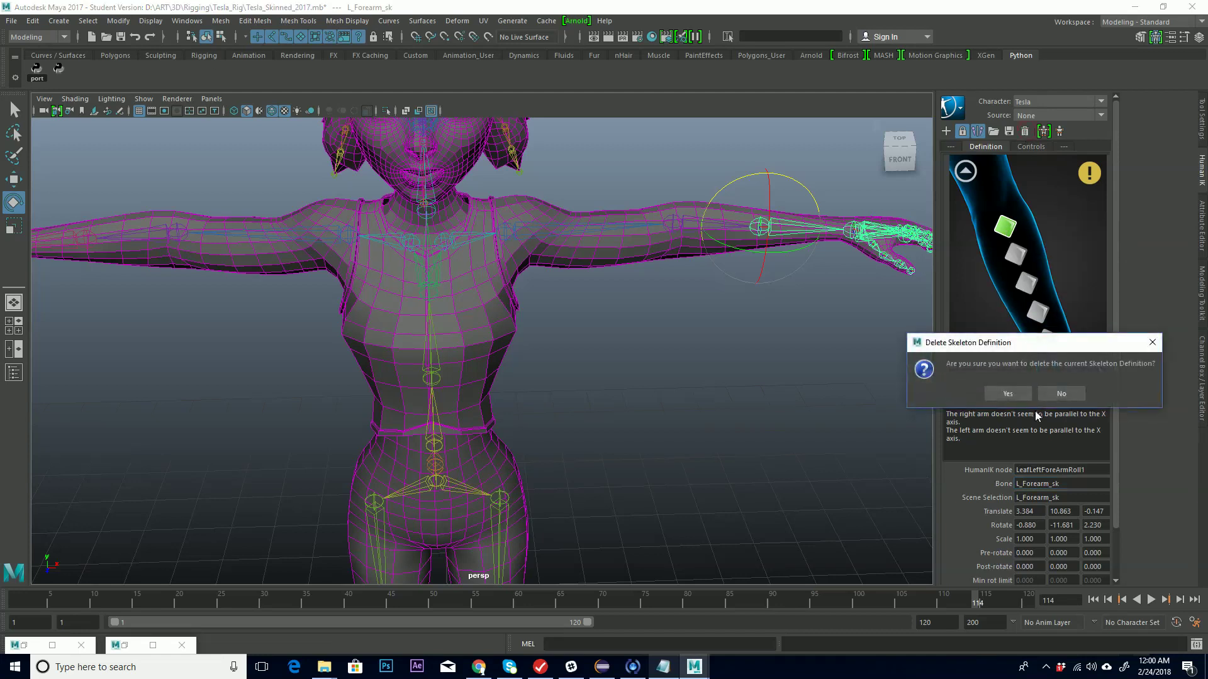
pyautogui.click(1066, 395)
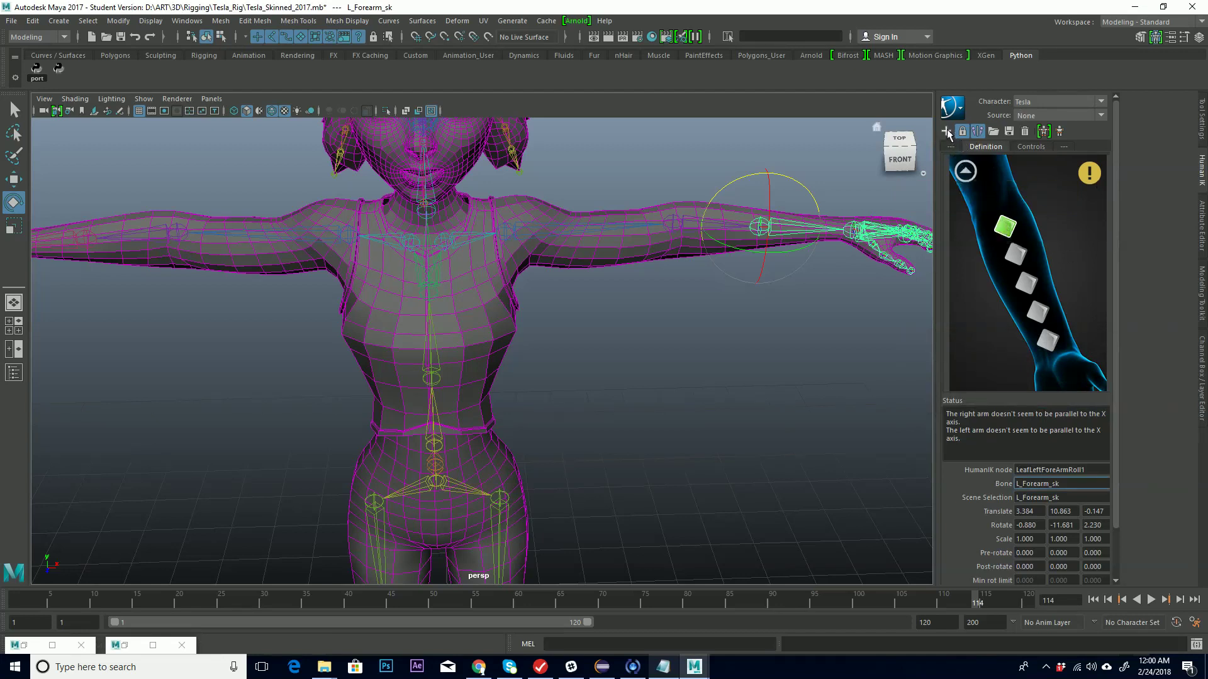
# Step: Recheck the forearm roll mapping with L_Forearm_sk selected, then return to the full-body map
pyautogui.rightClick(1006, 229)
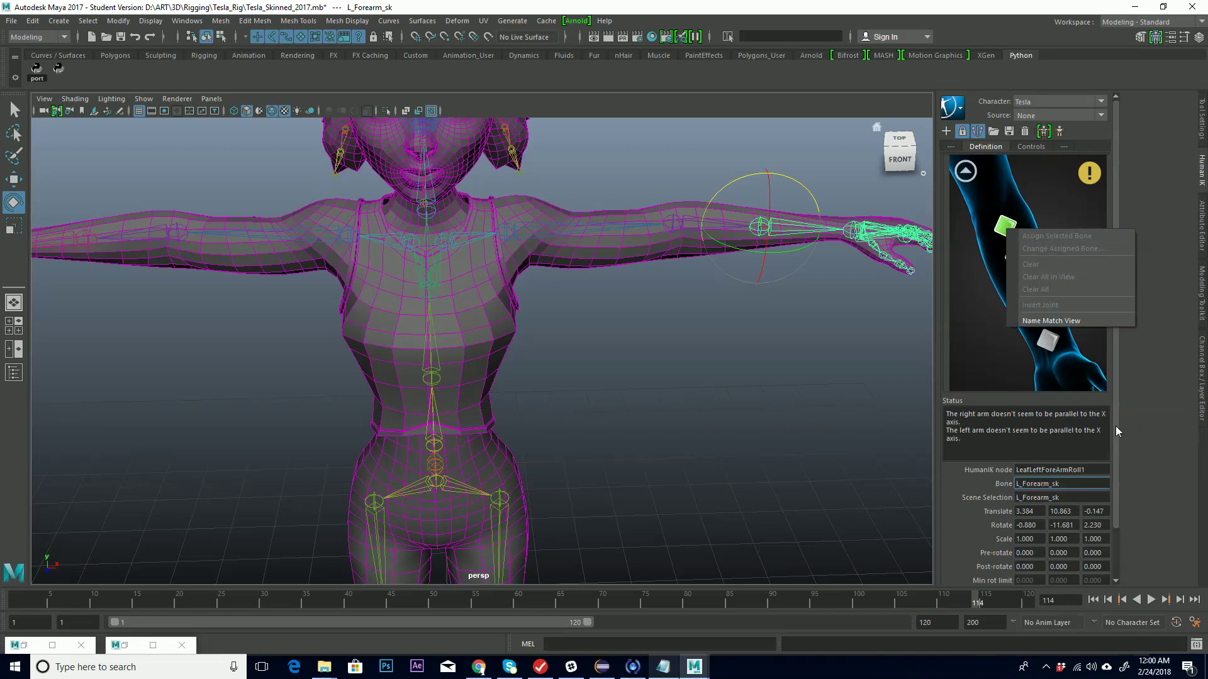
pyautogui.scroll(-3, 1115, 425)
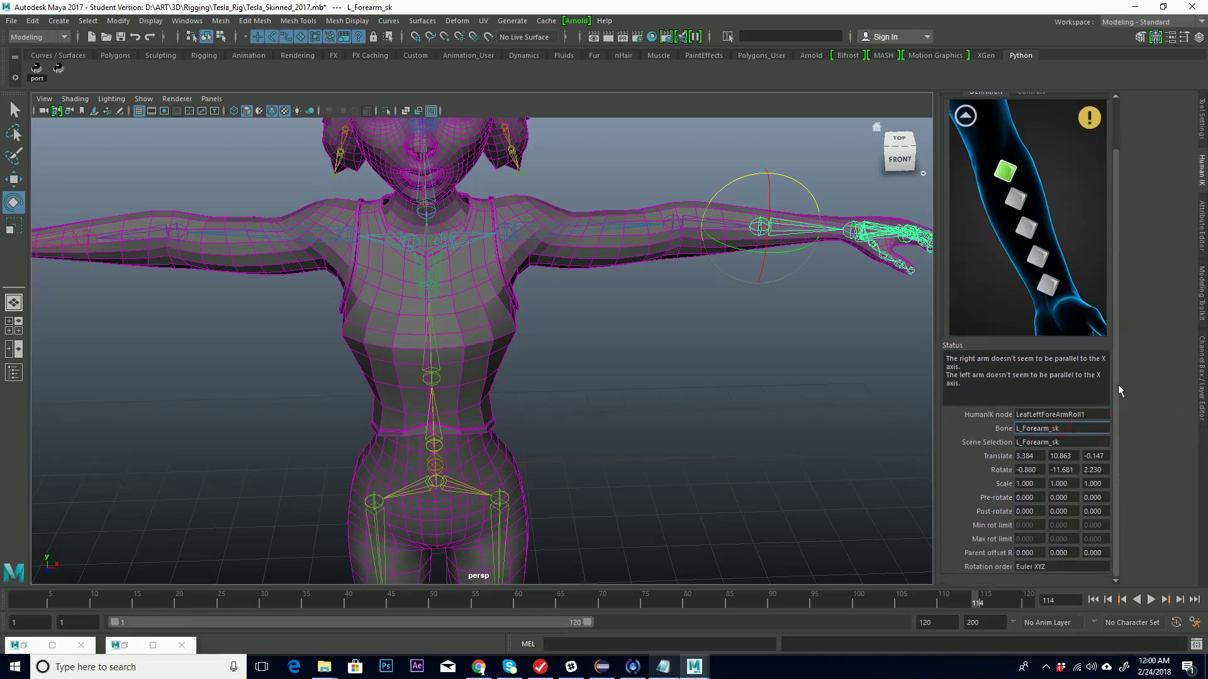
pyautogui.scroll(3, 1119, 333)
pyautogui.click(859, 319)
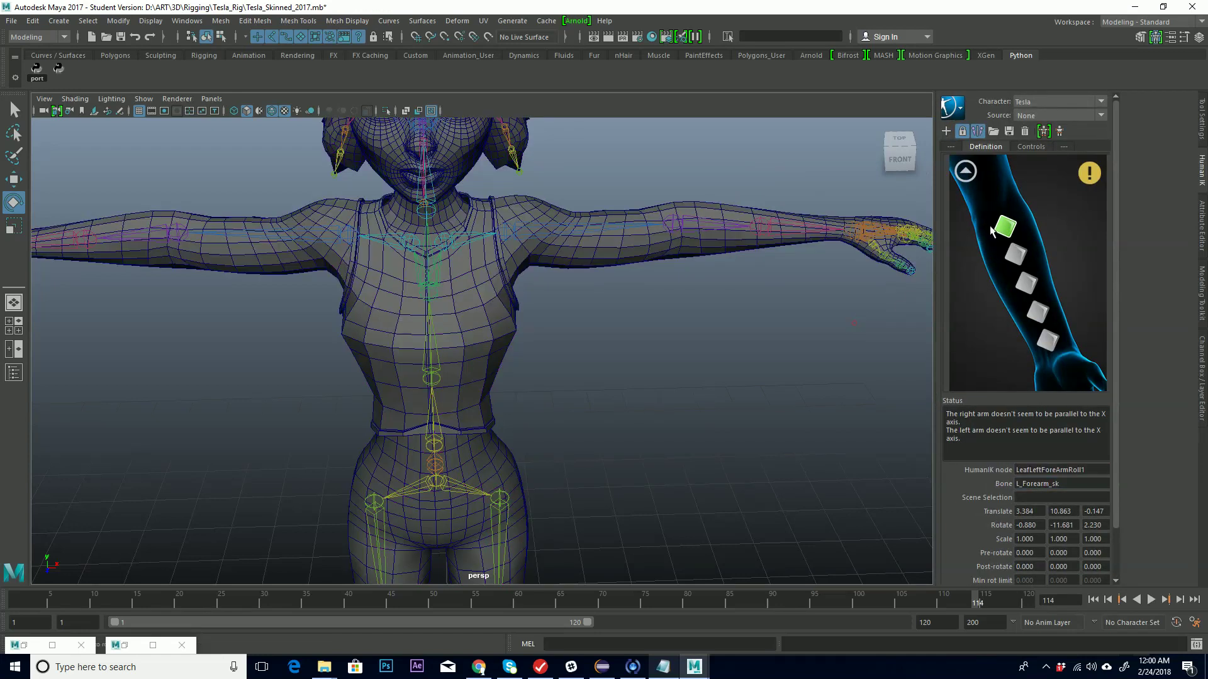
pyautogui.rightClick(1004, 230)
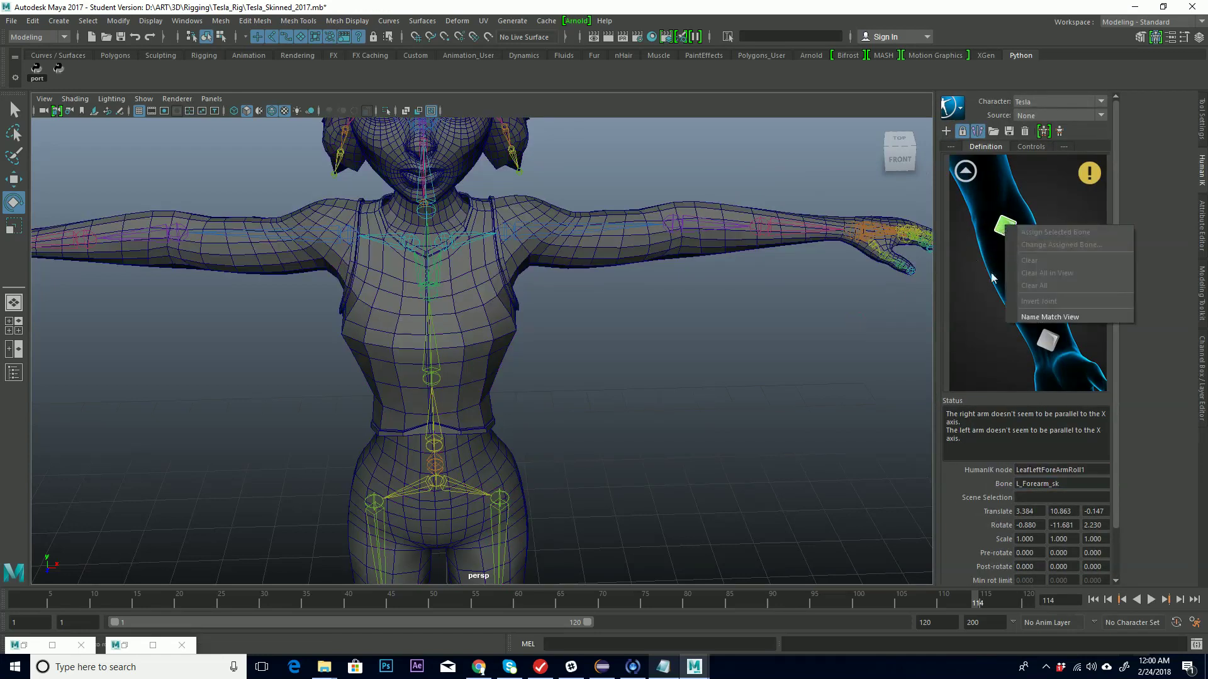
pyautogui.click(777, 231)
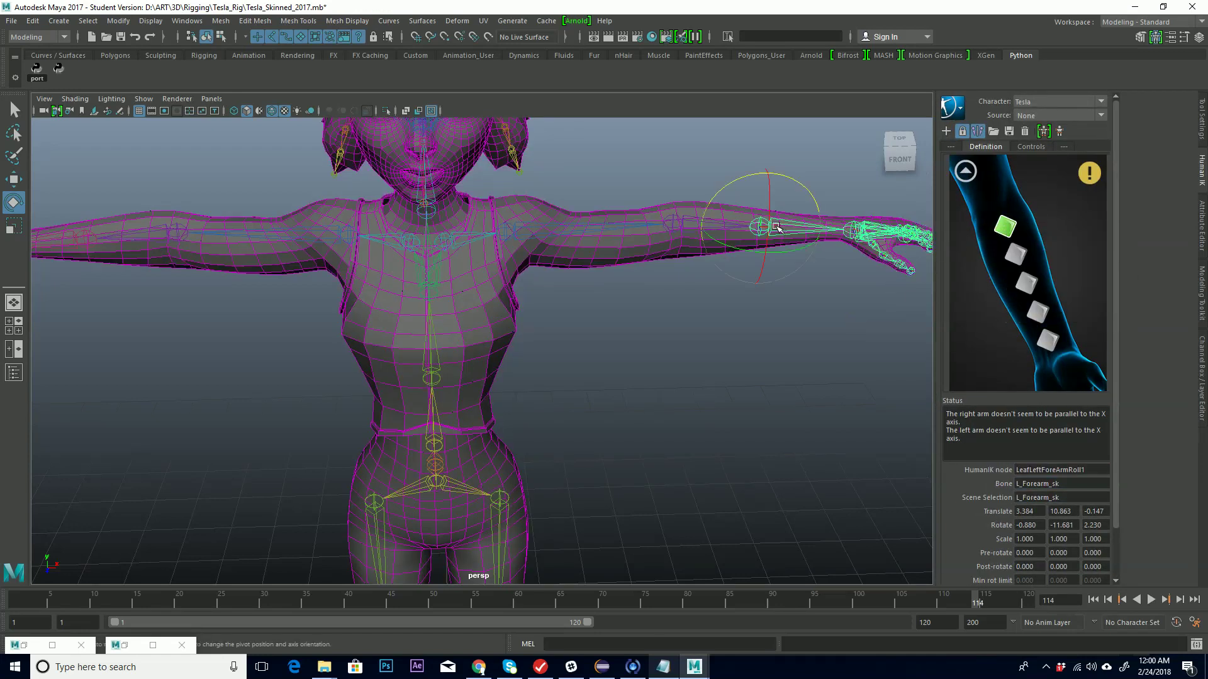
pyautogui.rightClick(1005, 229)
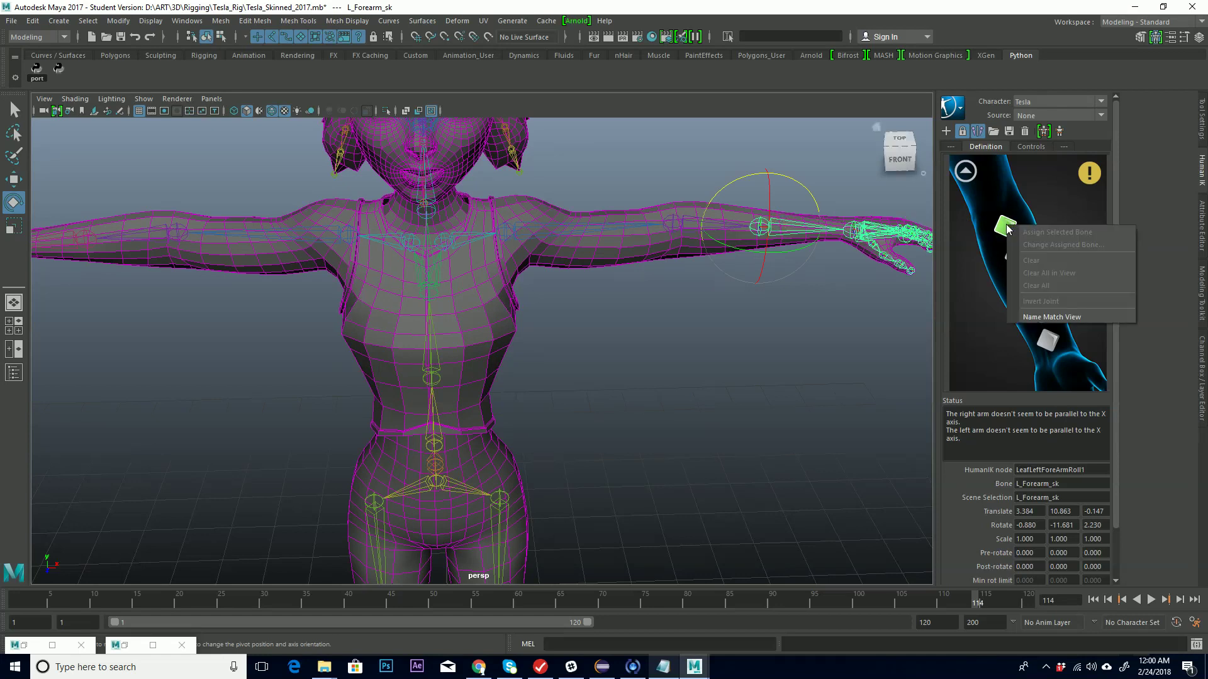
pyautogui.click(1002, 228)
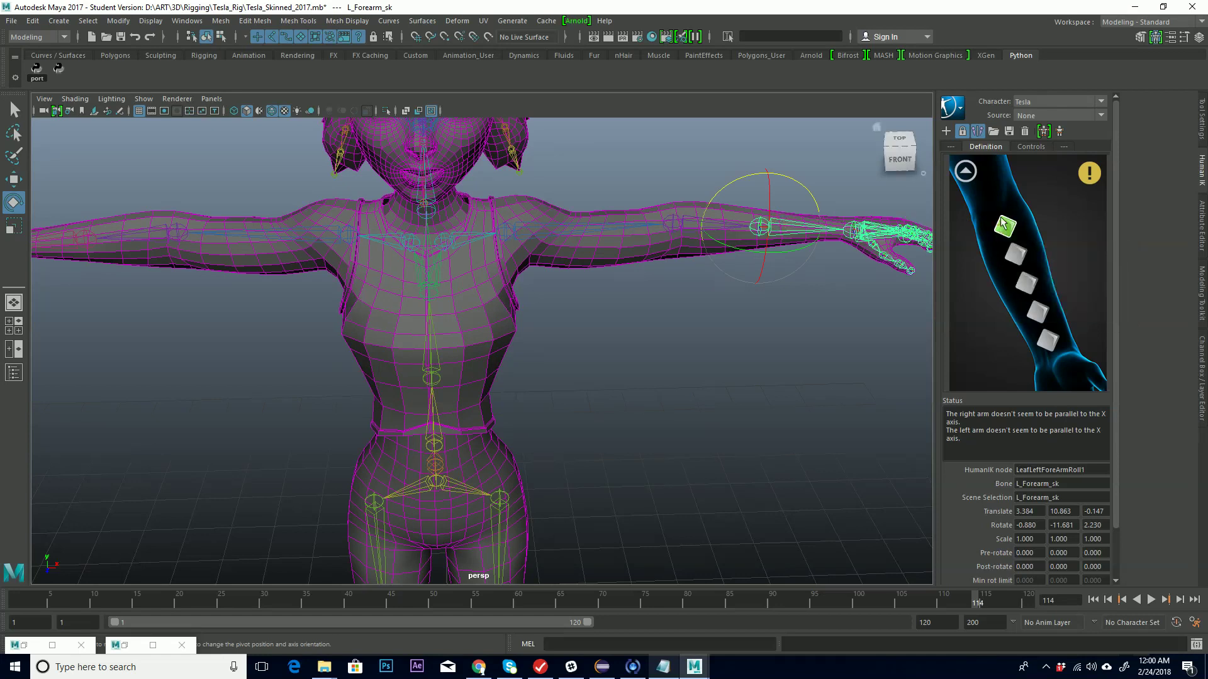
pyautogui.click(966, 170)
pyautogui.rightClick(1076, 246)
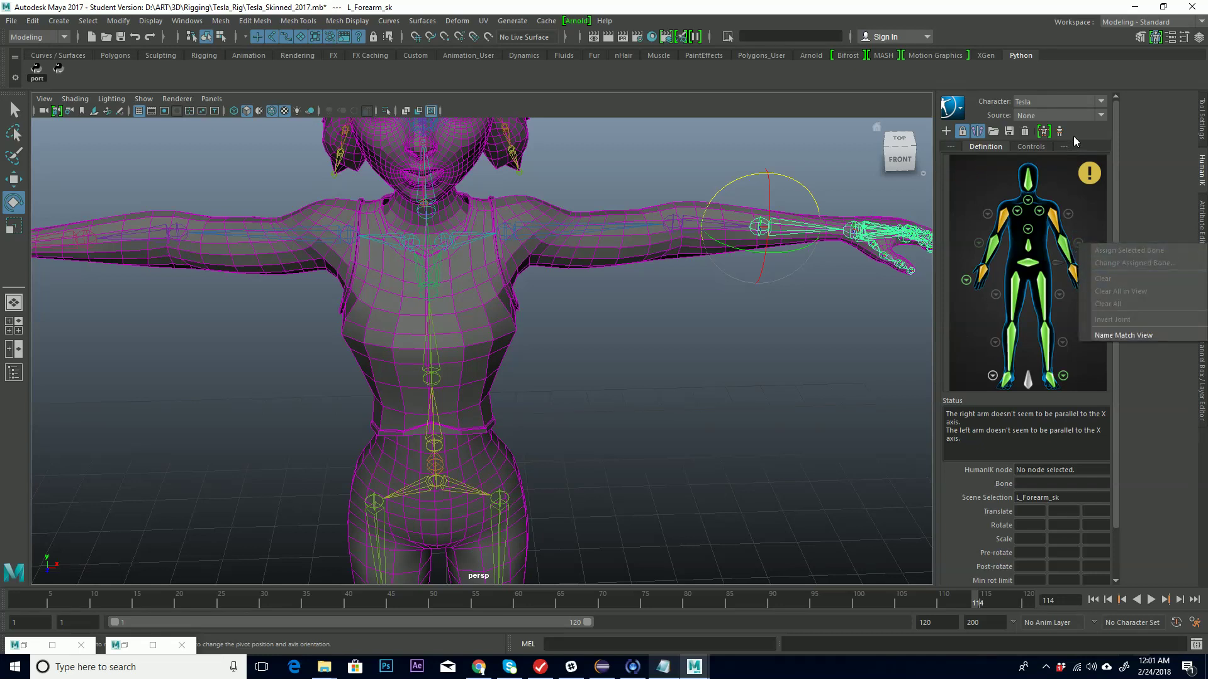
# Step: Orbit the character and review the LeftForeArm elbow mapping options
pyautogui.click(793, 265)
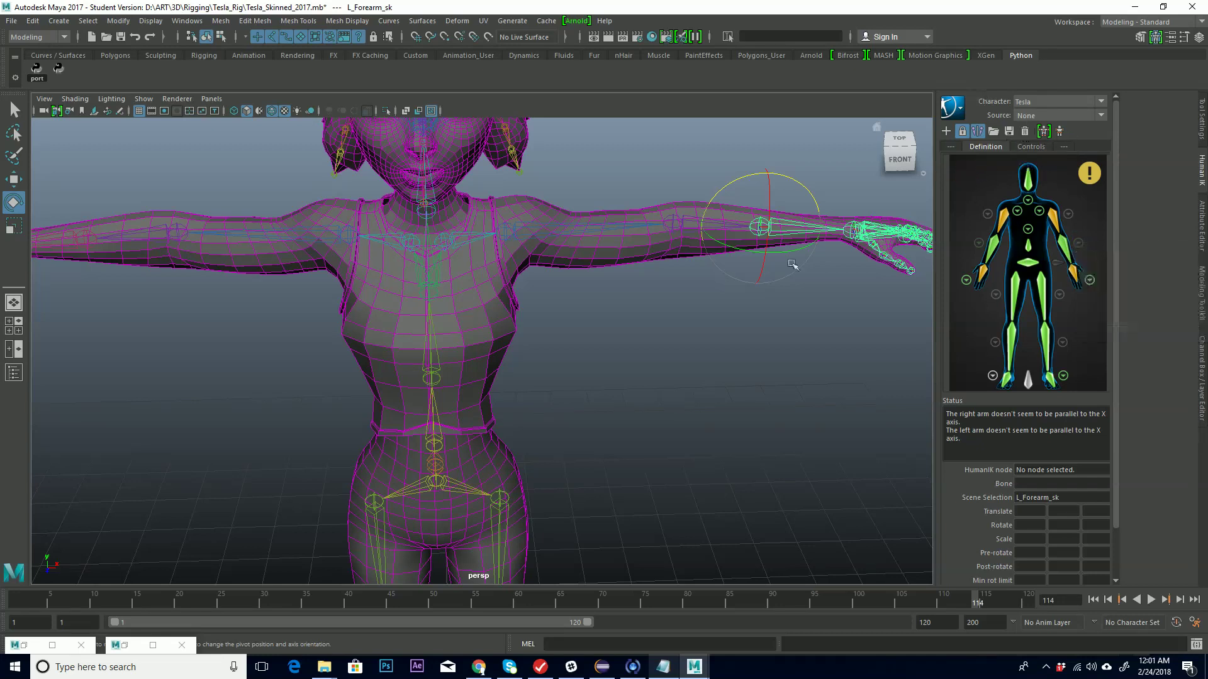
pyautogui.keyDown('alt'); pyautogui.moveTo(843, 268); pyautogui.dragTo(783, 274); pyautogui.keyUp('alt')
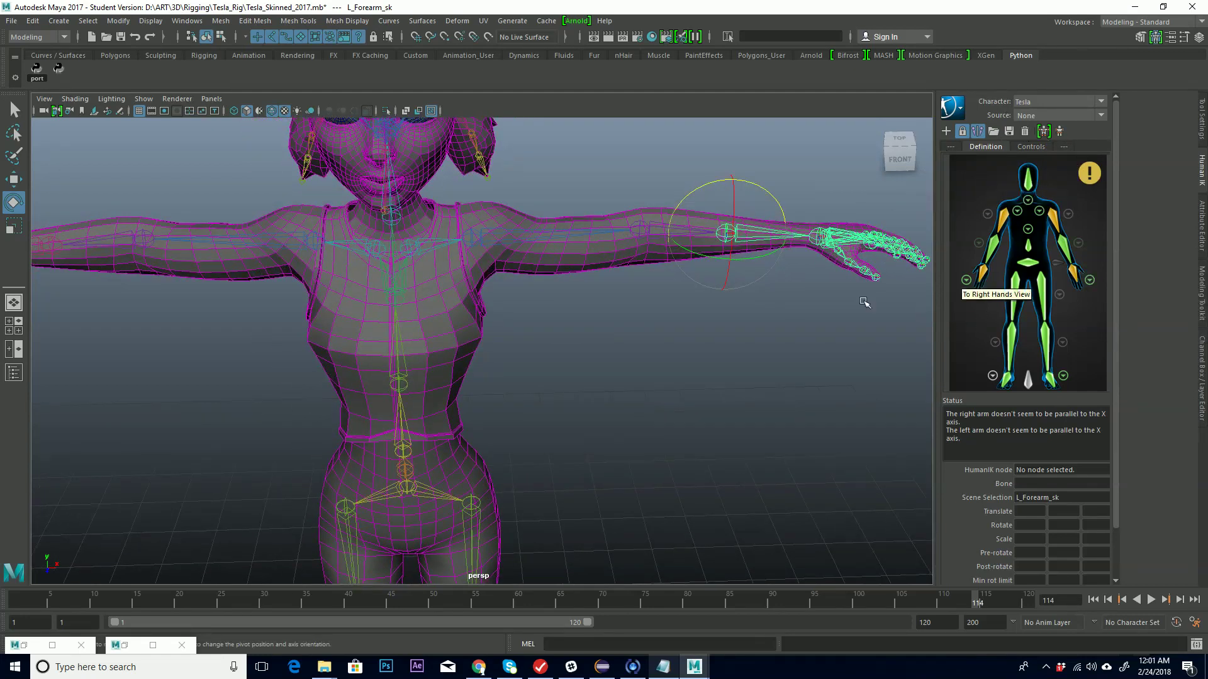
pyautogui.keyDown('alt'); pyautogui.moveTo(770, 277); pyautogui.dragTo(707, 323); pyautogui.keyUp('alt')
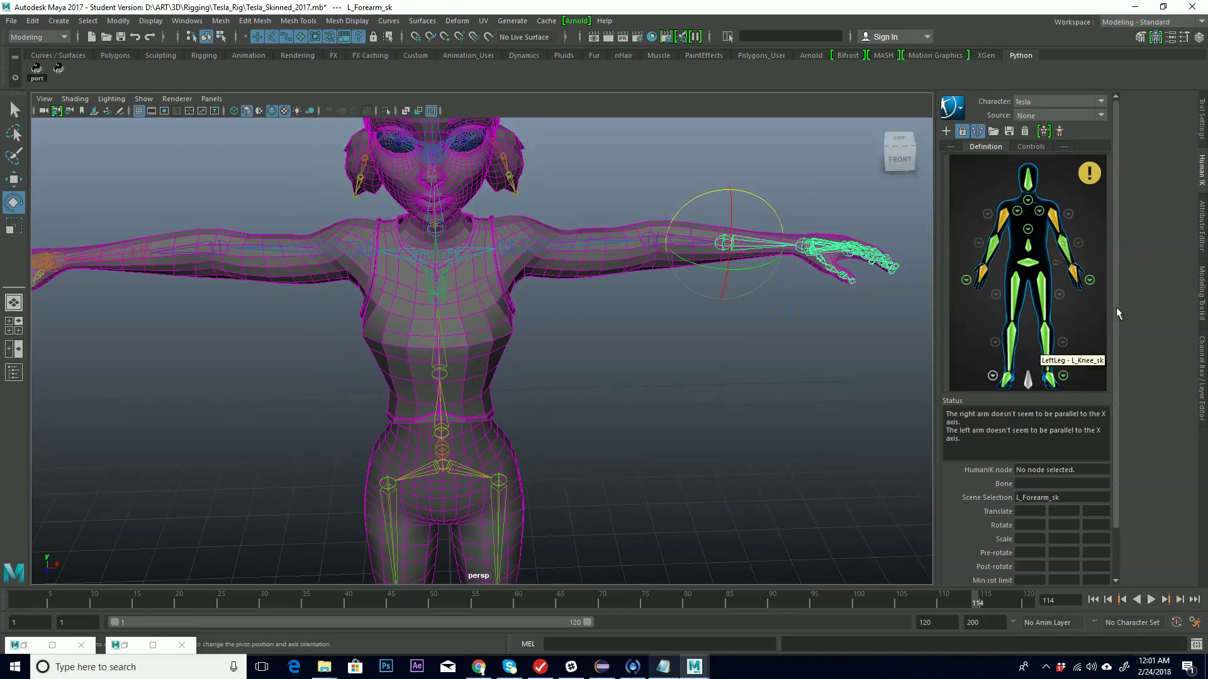
pyautogui.moveTo(1115, 307)
pyautogui.mouseDown()
pyautogui.moveTo(1111, 357)
pyautogui.moveTo(1111, 292)
pyautogui.mouseUp()
pyautogui.rightClick(1075, 247)
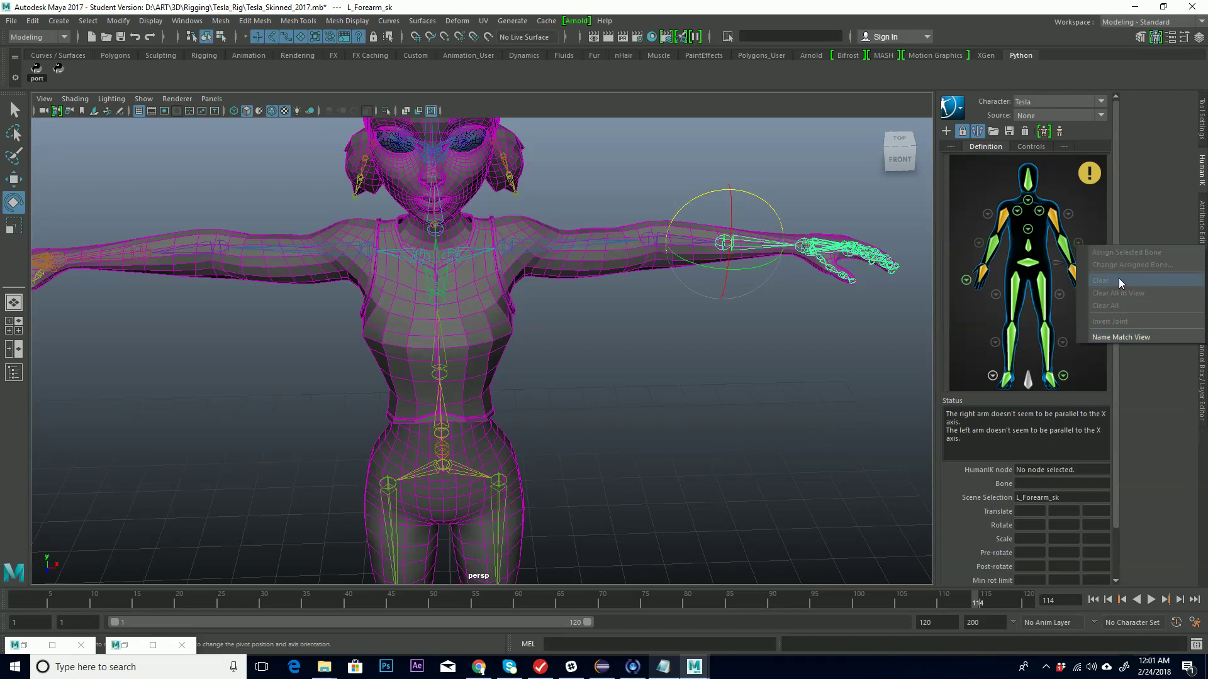
pyautogui.click(1065, 248)
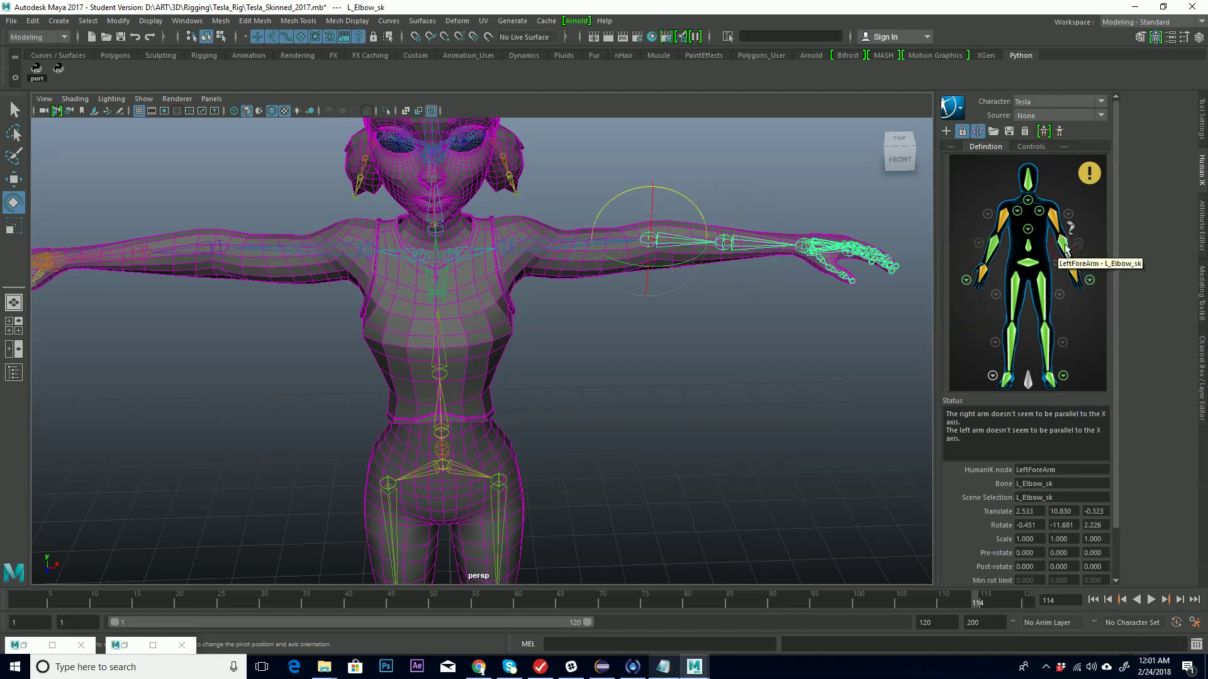
pyautogui.rightClick(1065, 249)
pyautogui.click(1090, 231)
pyautogui.rightClick(1074, 249)
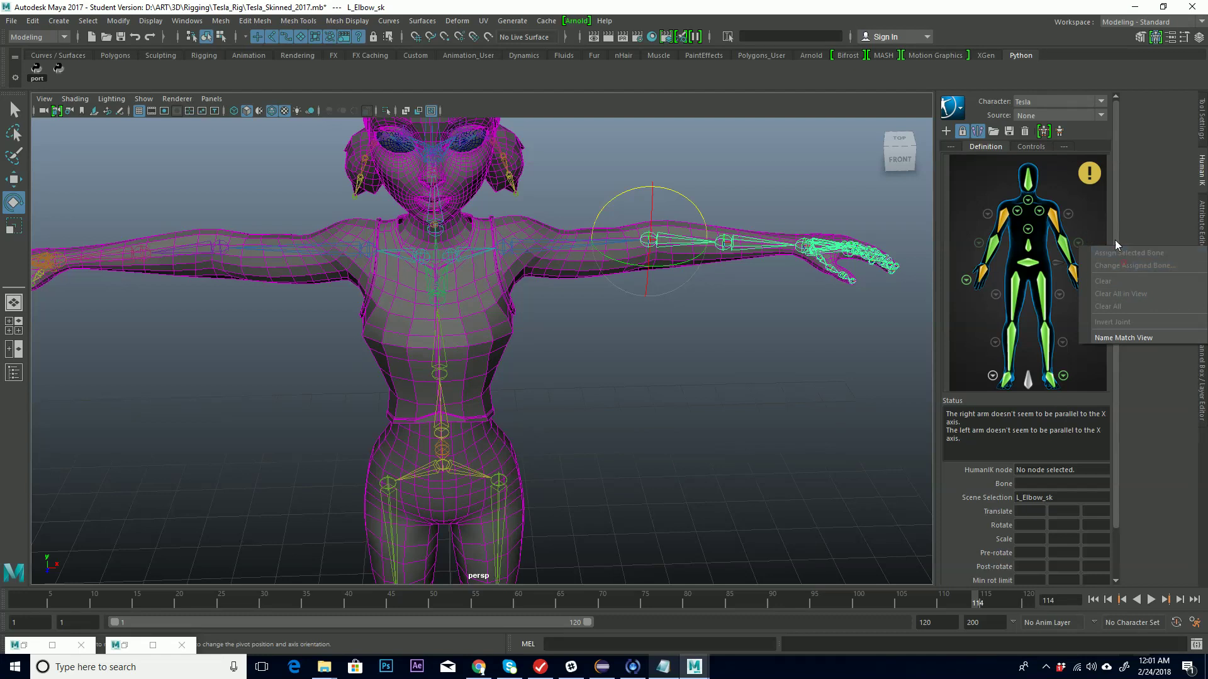
# Step: Select the left forearm joint and review its mapping and roll bones in the definition
pyautogui.click(750, 275)
pyautogui.click(740, 246)
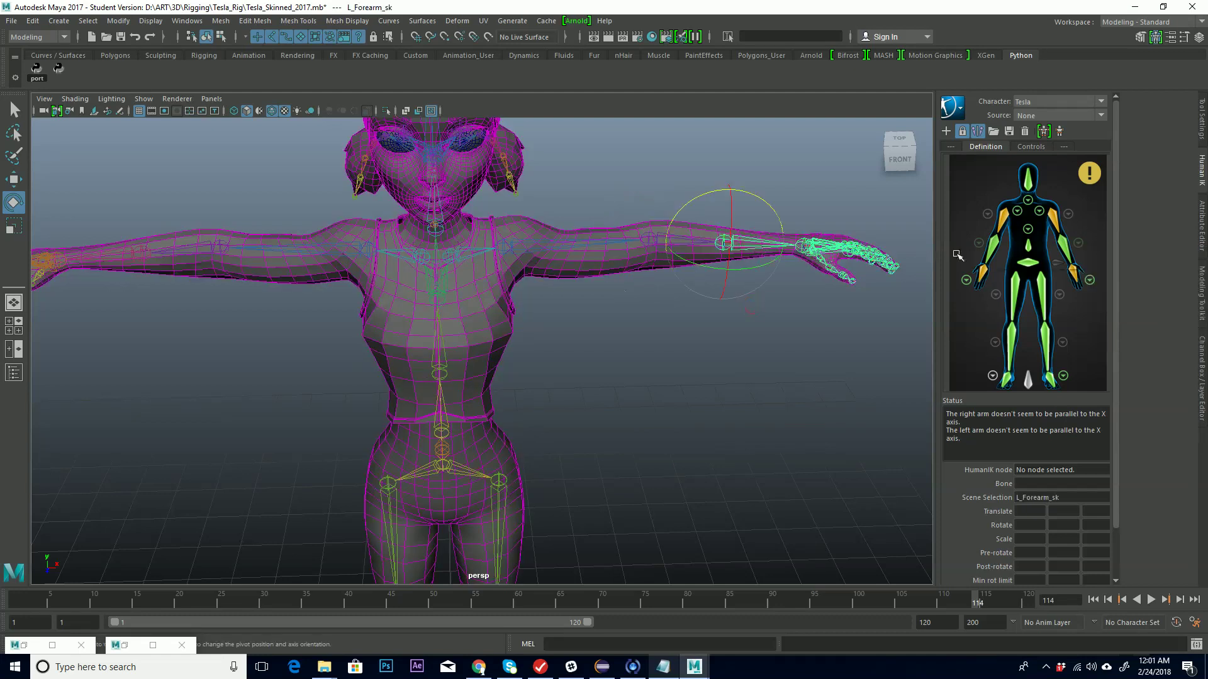
pyautogui.rightClick(1065, 250)
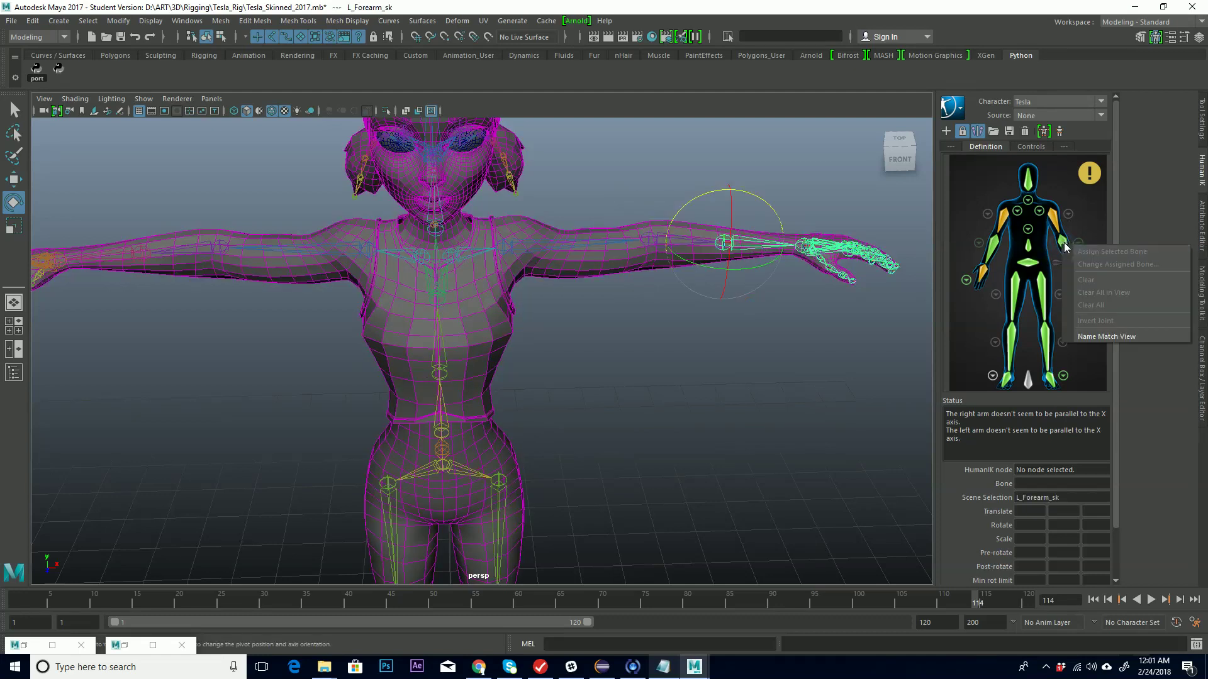
pyautogui.click(1091, 229)
pyautogui.click(1077, 242)
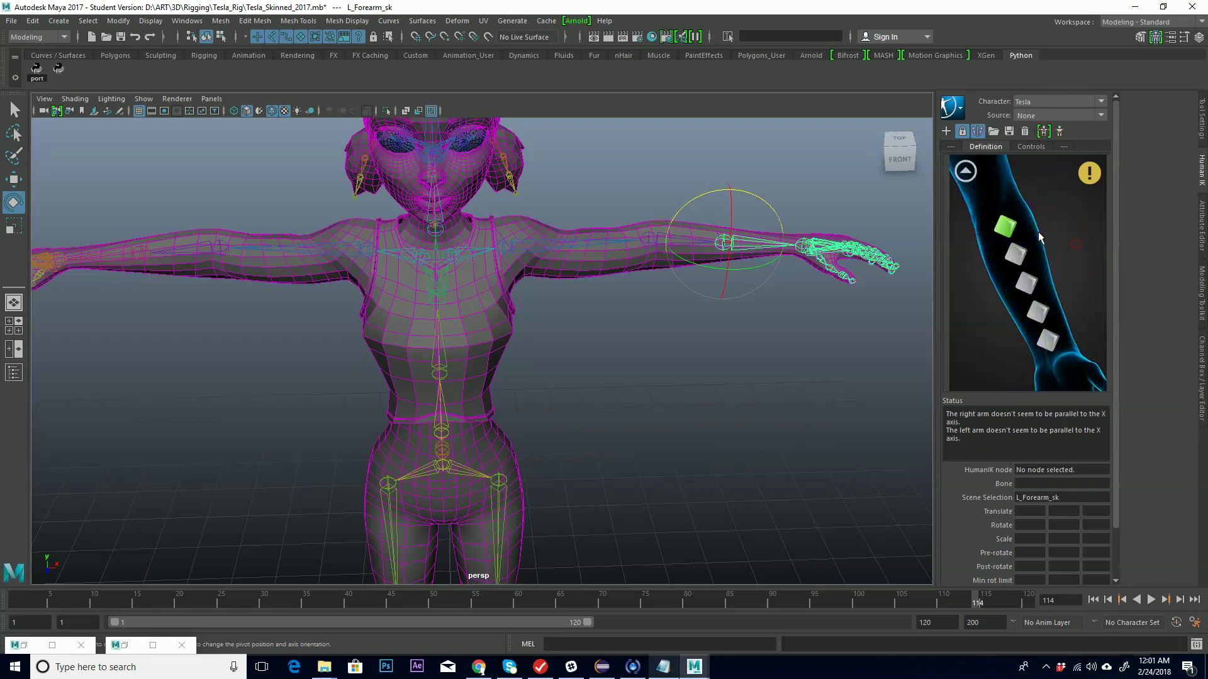
pyautogui.rightClick(1006, 232)
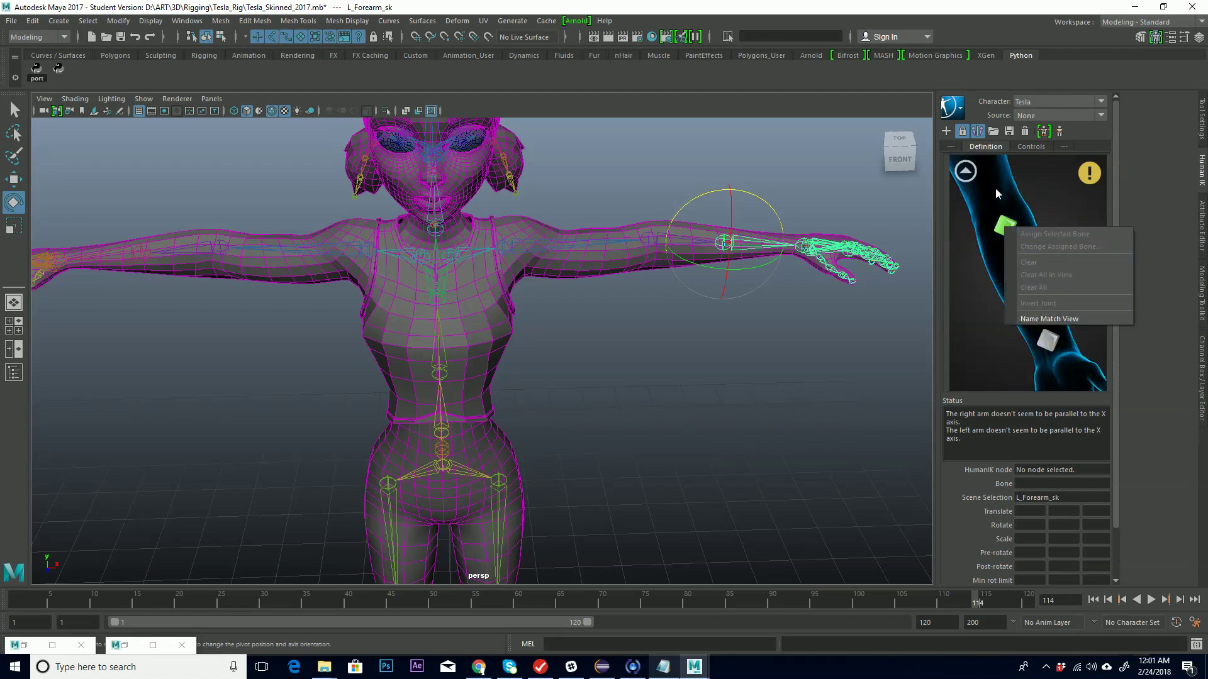
pyautogui.click(966, 171)
# Step: Zoom to the left forearm roll bones and double-click one, raising the Characterization Locked warning
pyautogui.keyDown('alt'); pyautogui.moveTo(810, 324); pyautogui.dragTo(858, 304, button='middle'); pyautogui.keyUp('alt')
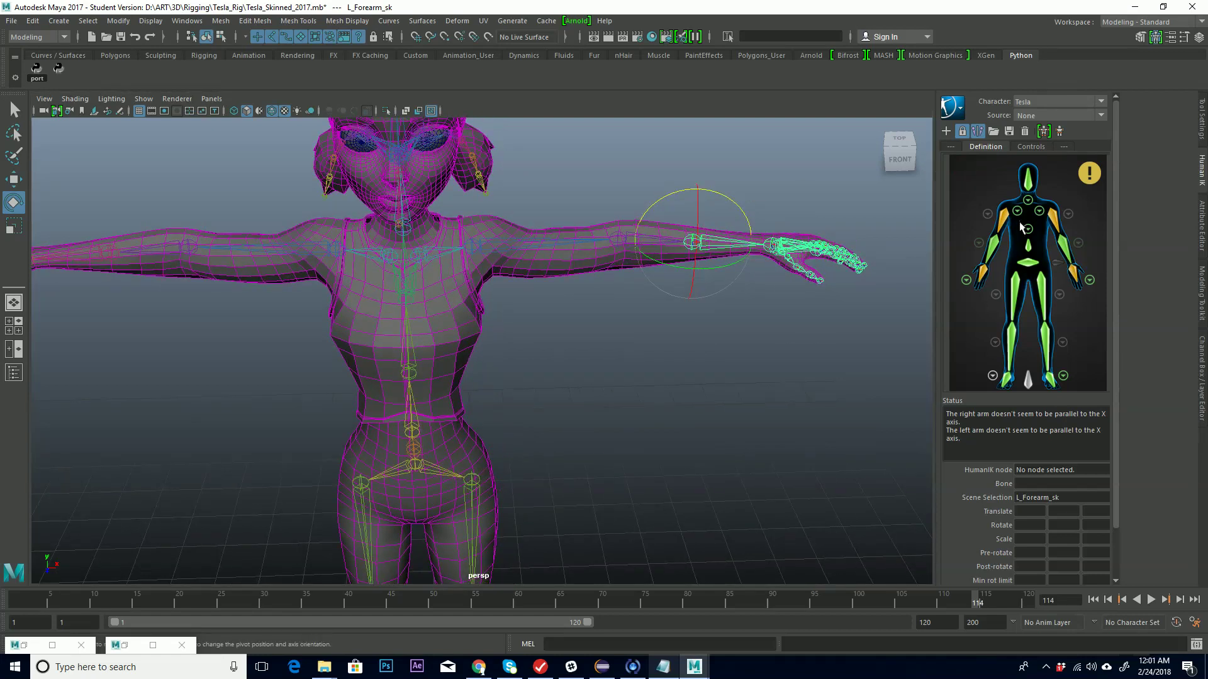
pyautogui.rightClick(1026, 267)
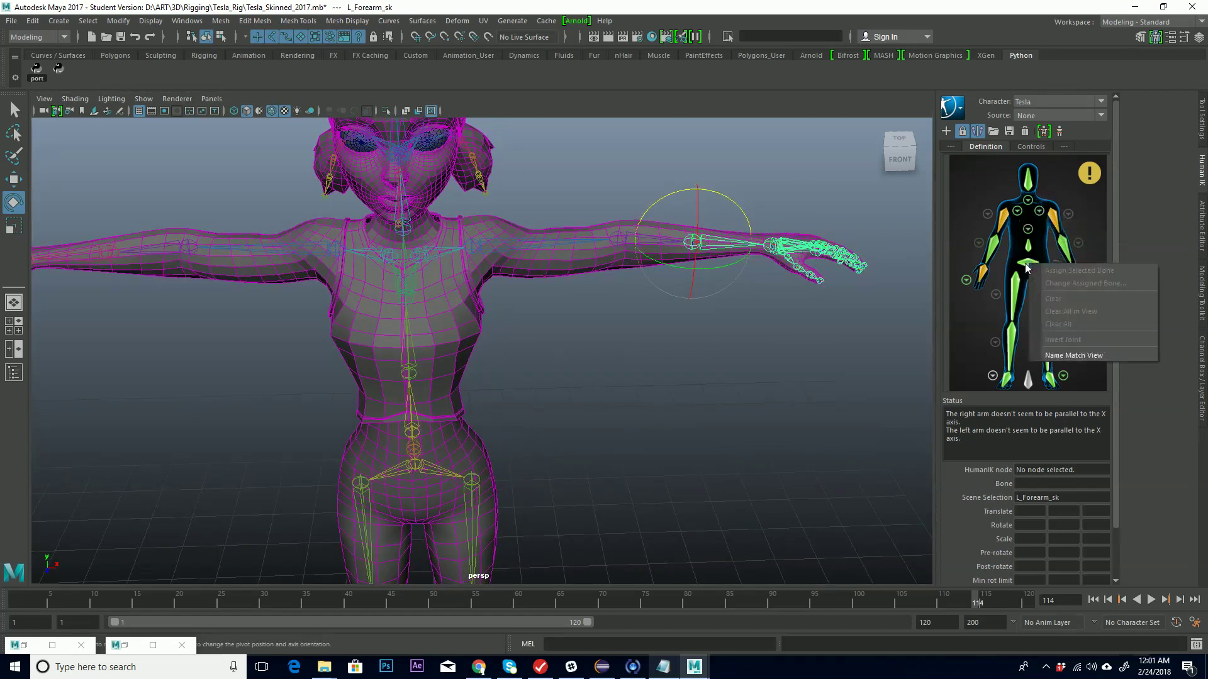
pyautogui.keyDown('alt'); pyautogui.moveTo(632, 342); pyautogui.dragTo(720, 332, button='middle'); pyautogui.keyUp('alt')
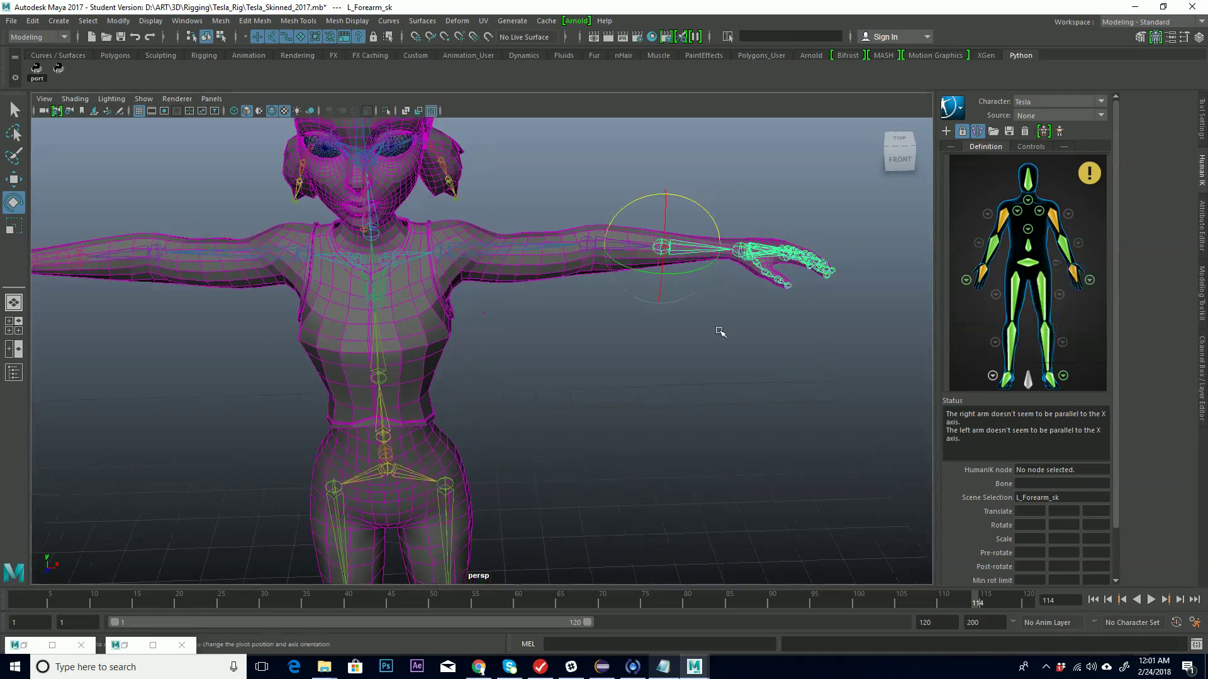
pyautogui.click(1061, 247)
pyautogui.click(1006, 226)
pyautogui.rightClick(1007, 228)
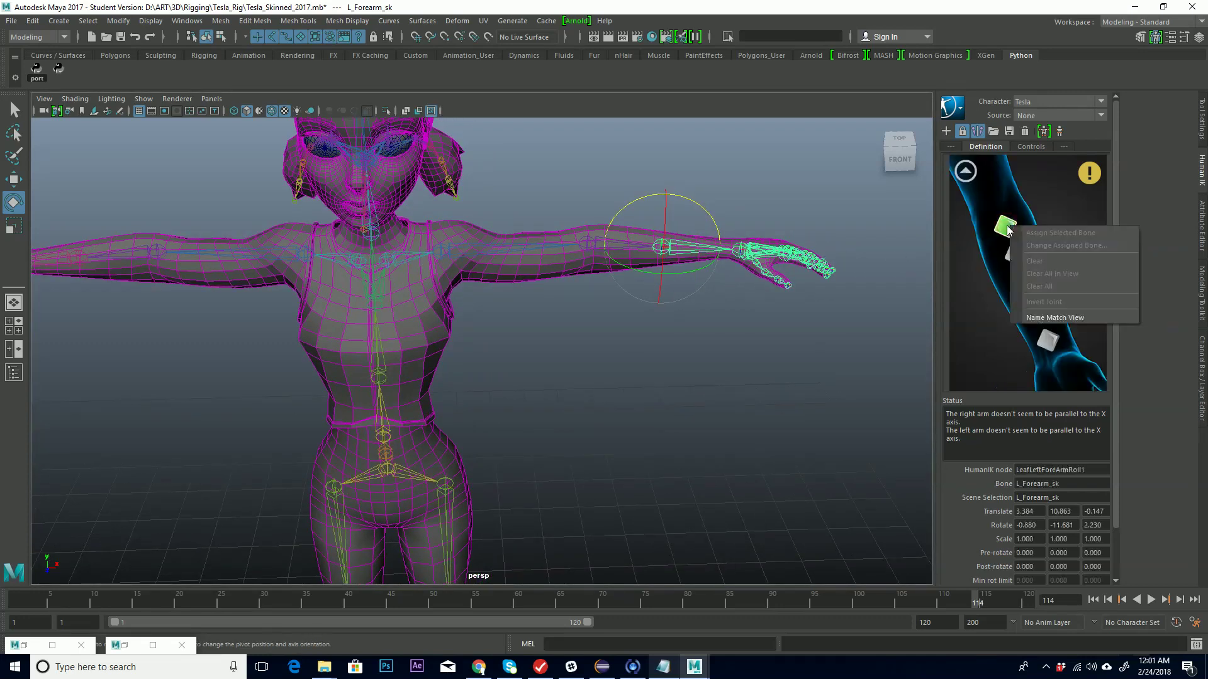
pyautogui.click(1054, 203)
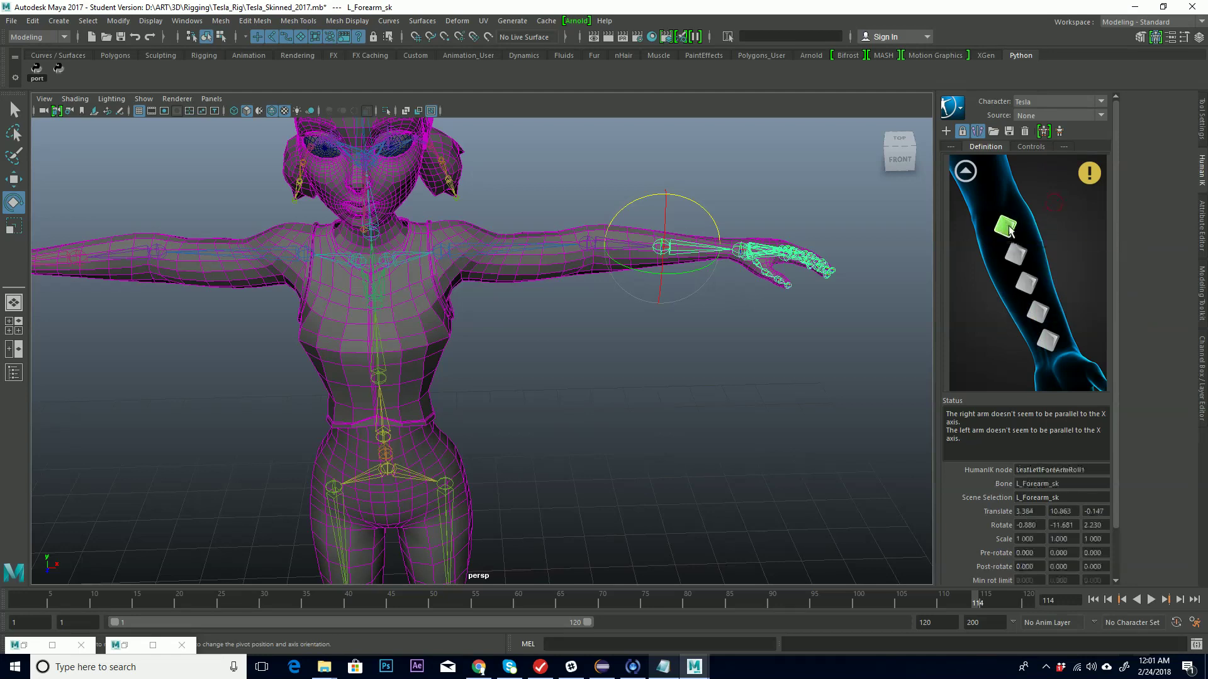
pyautogui.doubleClick(1014, 231)
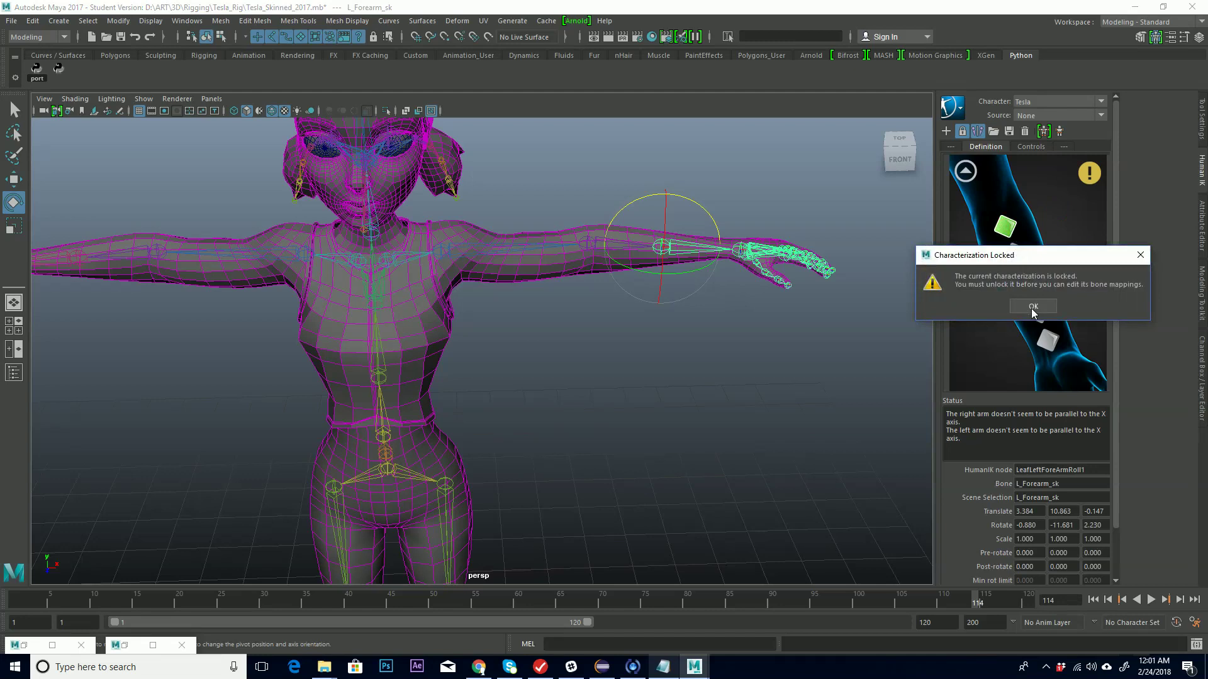
# Step: Unlock Tesla's definition and clear the left forearm roll bone mapping
pyautogui.click(1033, 306)
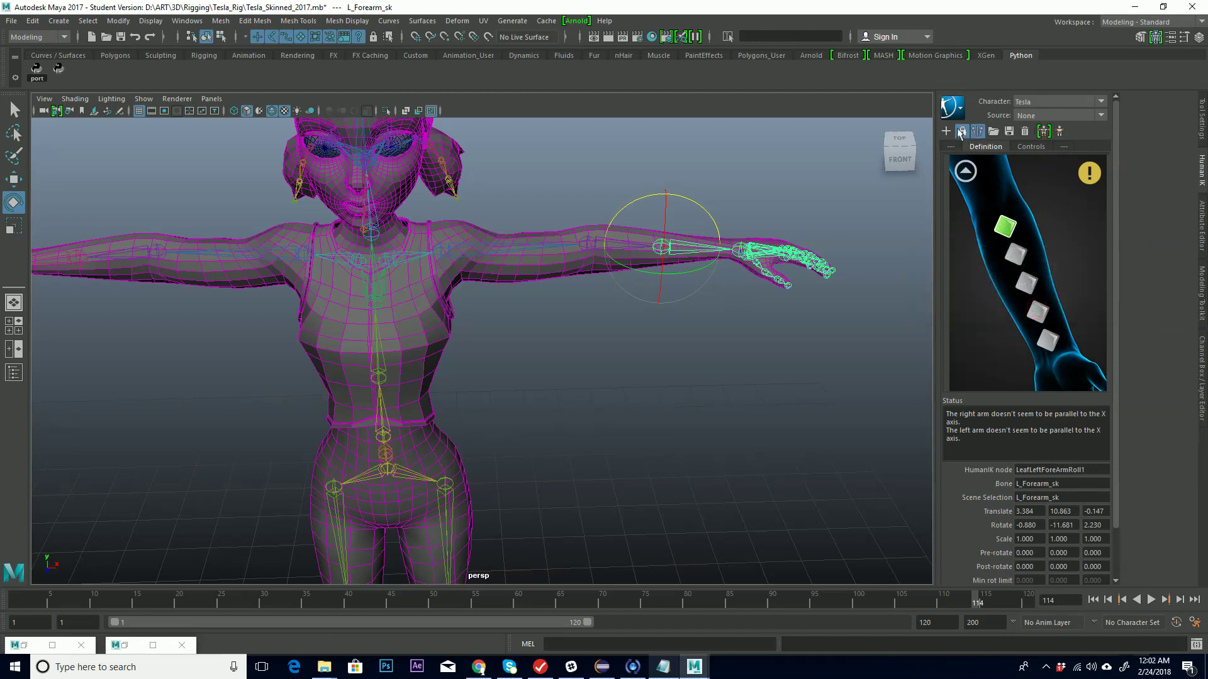
pyautogui.click(961, 132)
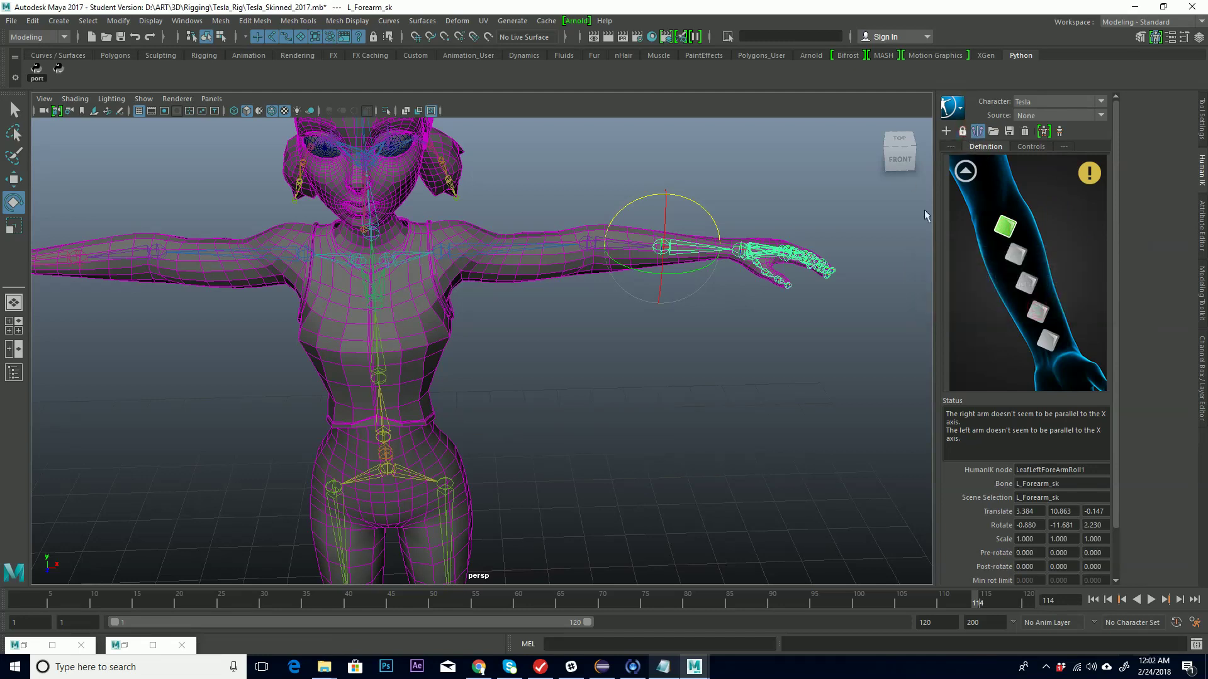
pyautogui.rightClick(1005, 229)
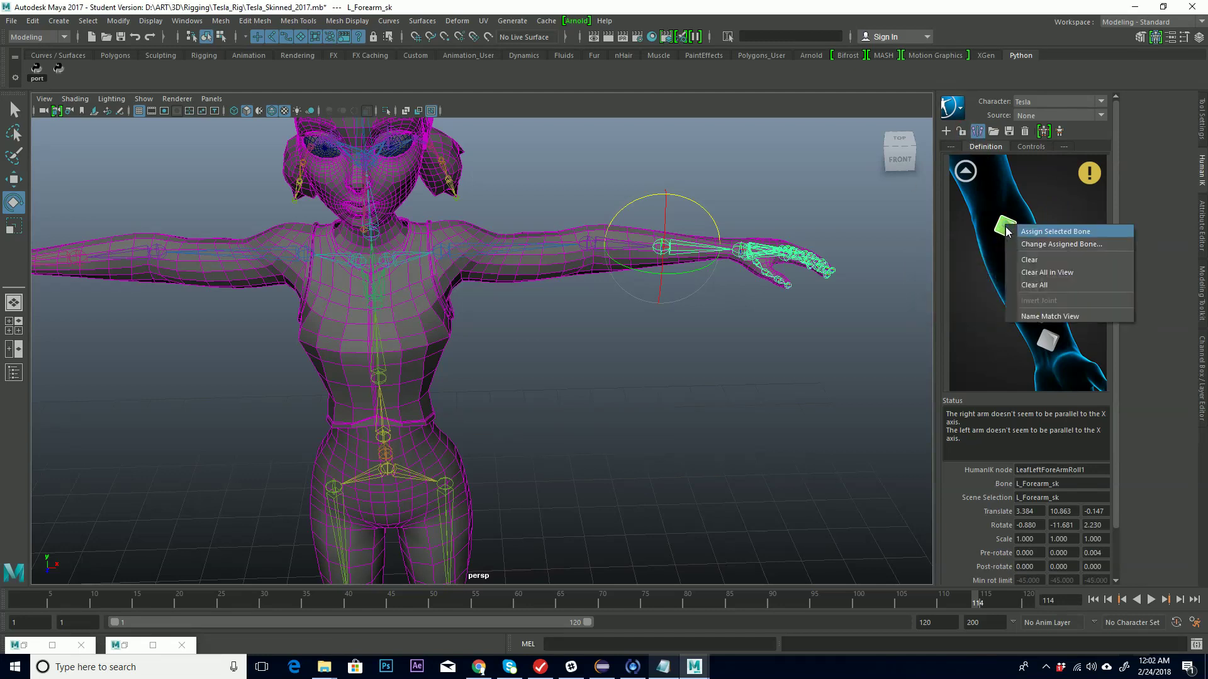
pyautogui.click(1036, 260)
pyautogui.click(966, 171)
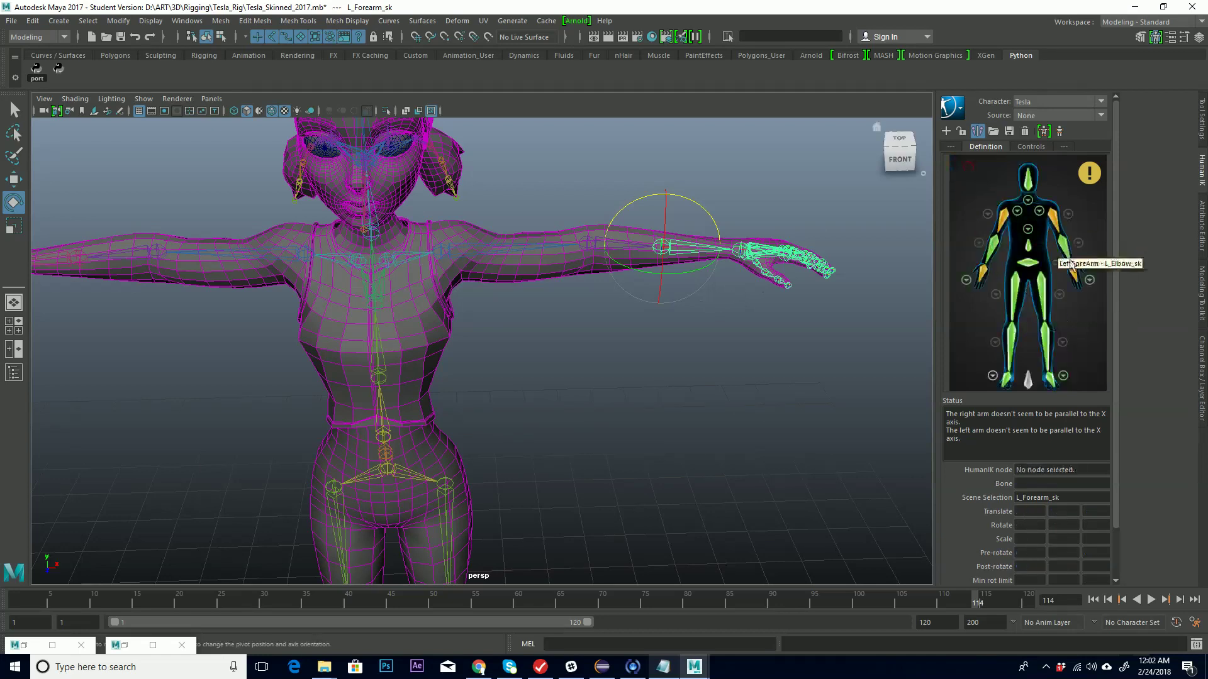
# Step: Clear the right forearm roll bone mapping and relock the definition
pyautogui.click(978, 244)
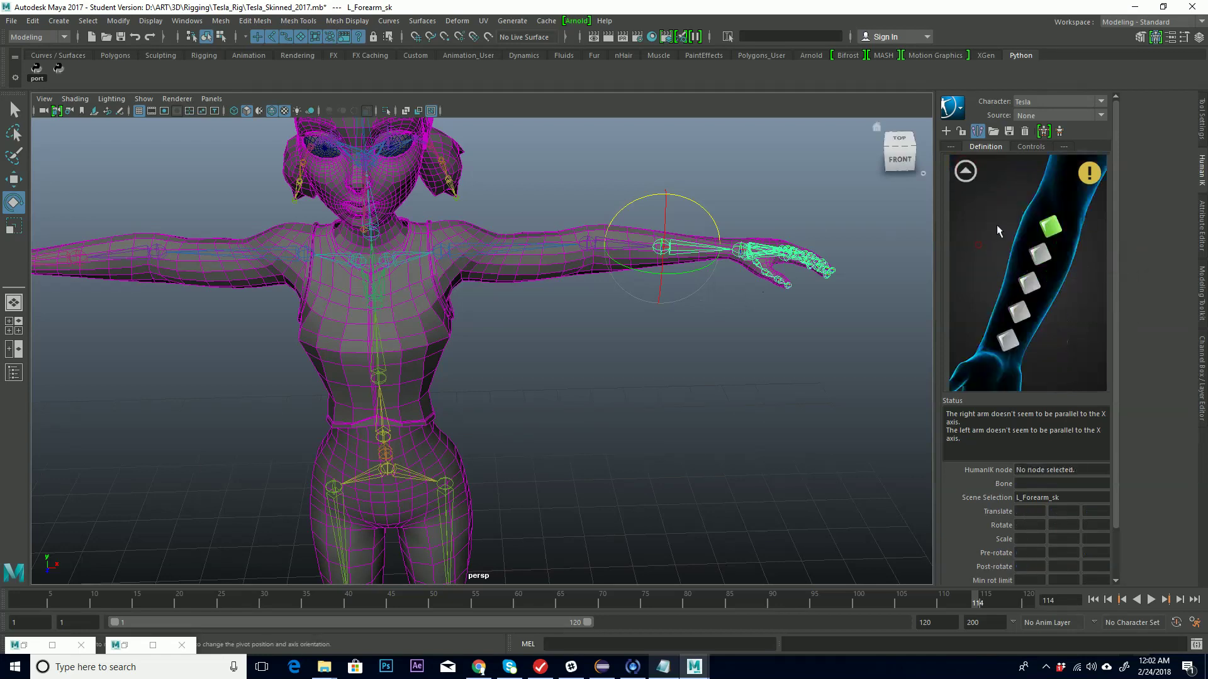
pyautogui.rightClick(1048, 227)
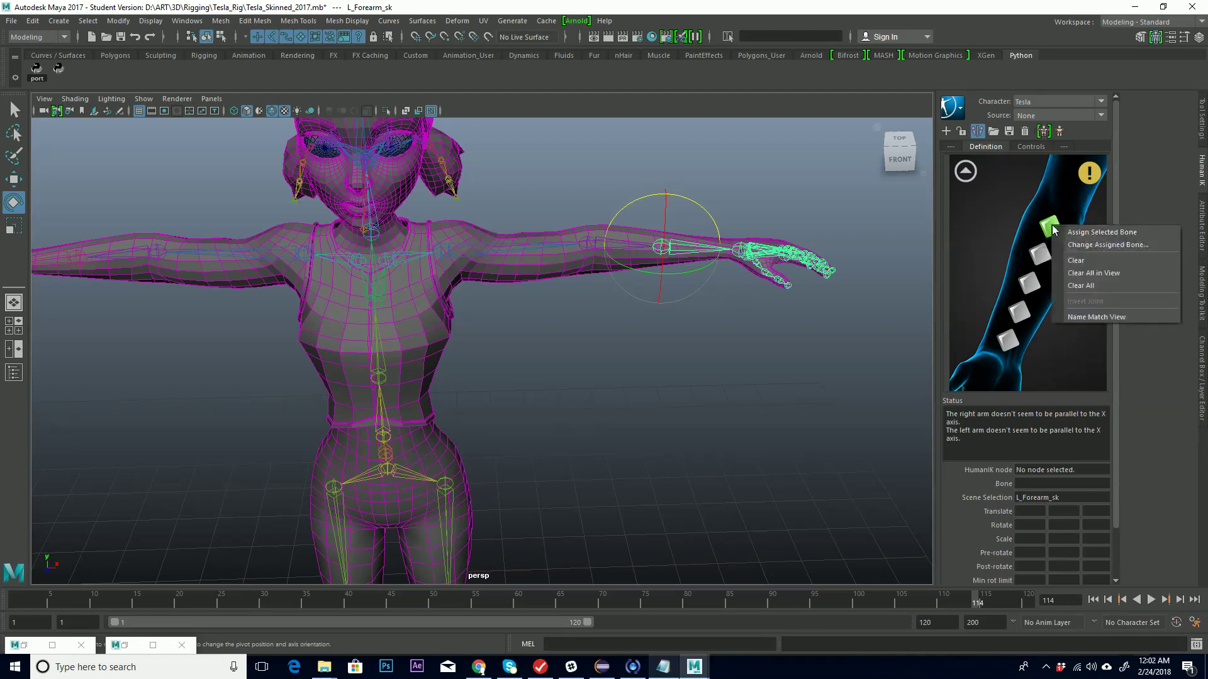
pyautogui.click(1092, 260)
pyautogui.click(966, 171)
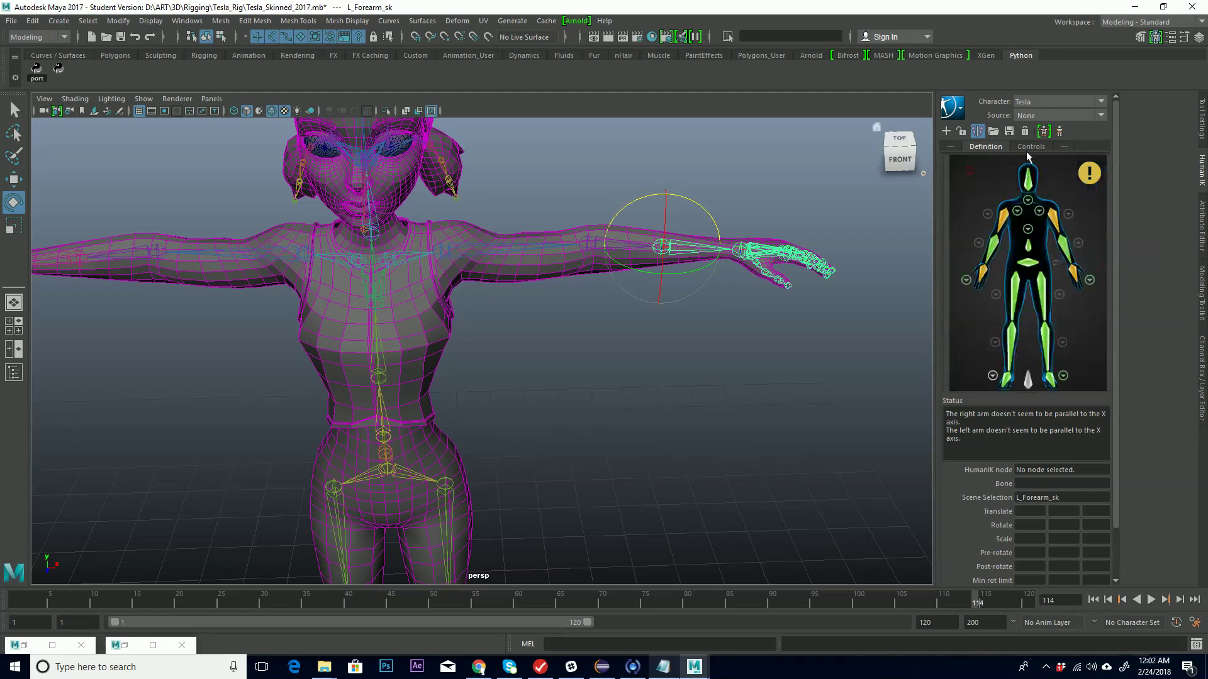
pyautogui.click(961, 131)
# Step: Set Tesla's HumanIK source to dance1:MocapExample and orbit to find the animated rig
pyautogui.click(1103, 117)
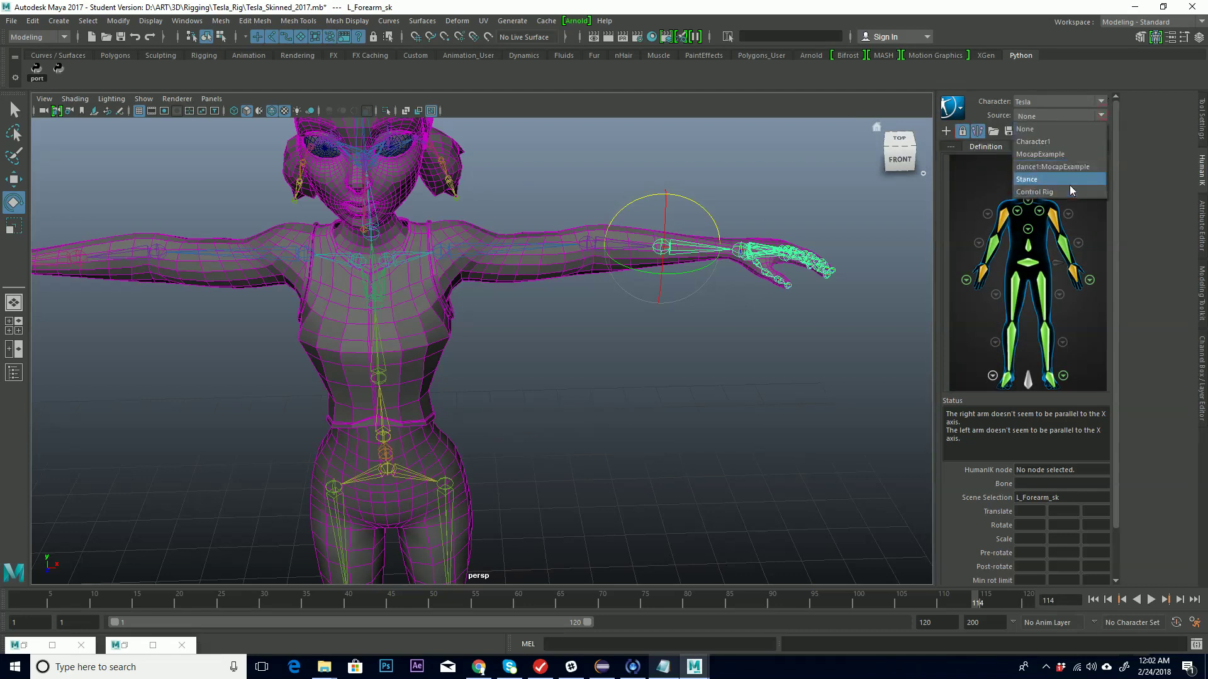
pyautogui.click(1051, 167)
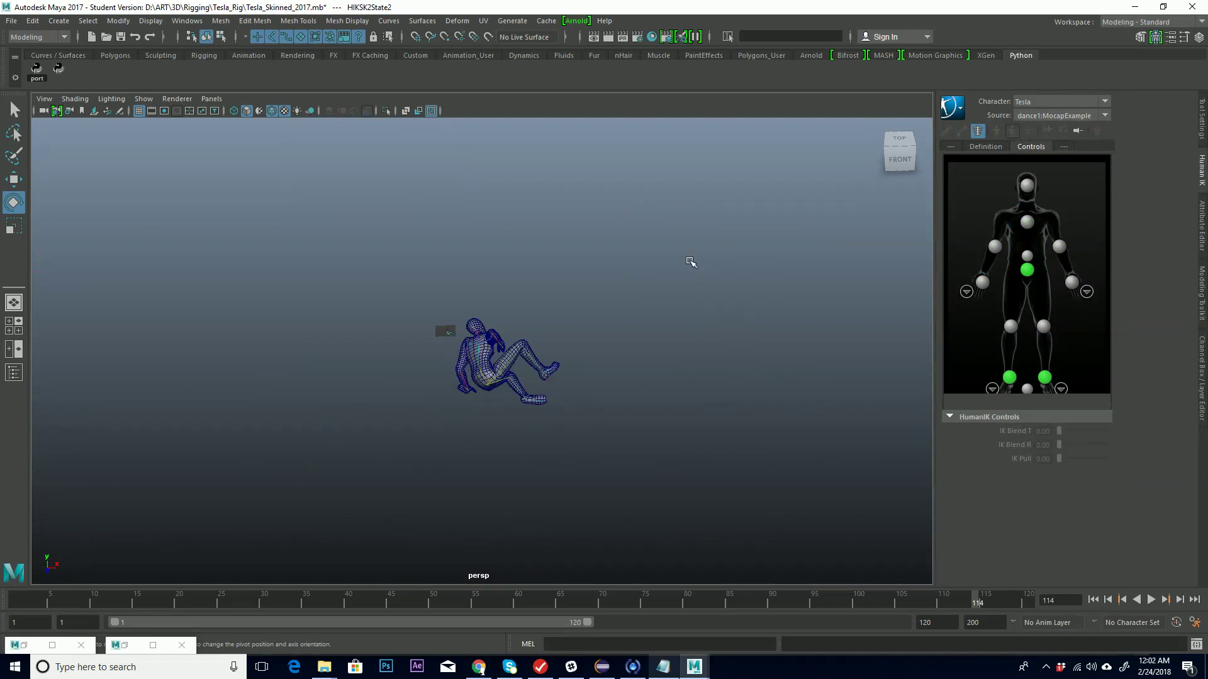
pyautogui.keyDown('alt'); pyautogui.moveTo(418, 373); pyautogui.dragTo(504, 396); pyautogui.keyUp('alt')
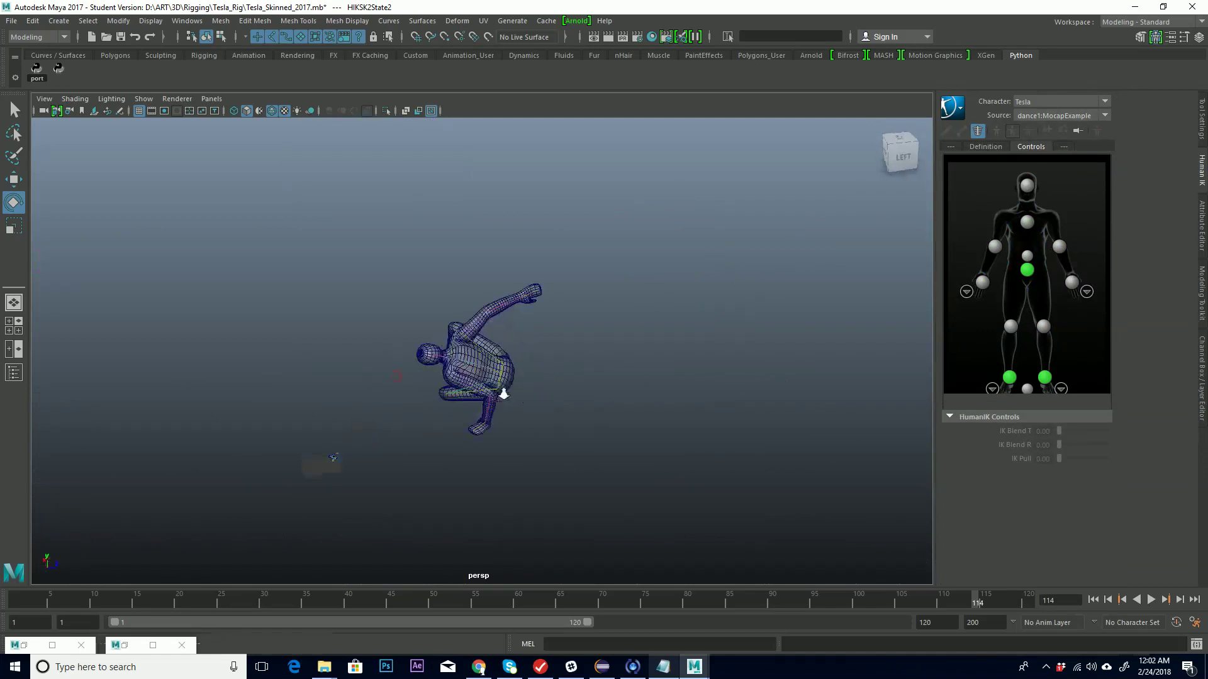
pyautogui.keyDown('alt'); pyautogui.moveTo(503, 396); pyautogui.dragTo(724, 298, button='middle'); pyautogui.keyUp('alt')
pyautogui.moveTo(724, 298)
pyautogui.keyDown('alt'); pyautogui.mouseDown(button='right')
pyautogui.moveTo(655, 325)
pyautogui.moveTo(796, 281)
pyautogui.moveTo(727, 309)
pyautogui.mouseUp(button='right'); pyautogui.keyUp('alt')
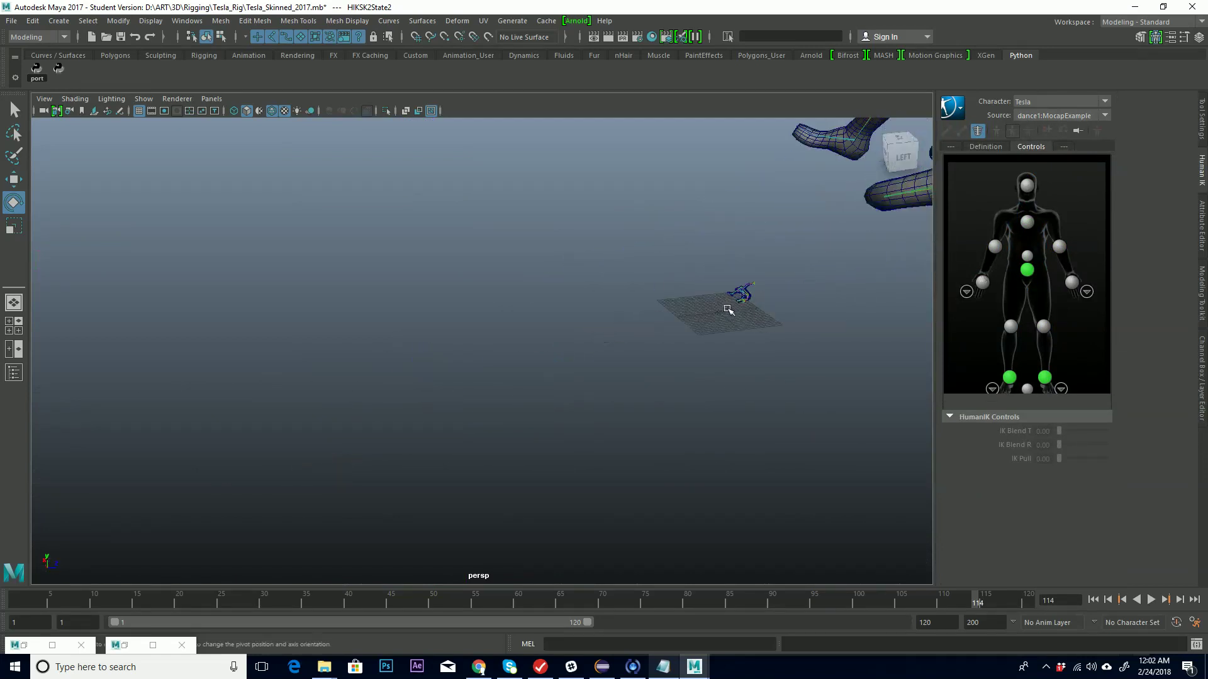
# Step: Select R_Shoulder_sk and frame it, orbiting close around the rig
pyautogui.click(740, 293)
pyautogui.keyDown('alt'); pyautogui.moveTo(753, 342); pyautogui.dragTo(846, 312, button='right'); pyautogui.keyUp('alt')
pyautogui.keyDown('alt'); pyautogui.moveTo(846, 312); pyautogui.dragTo(552, 353, button='middle'); pyautogui.keyUp('alt')
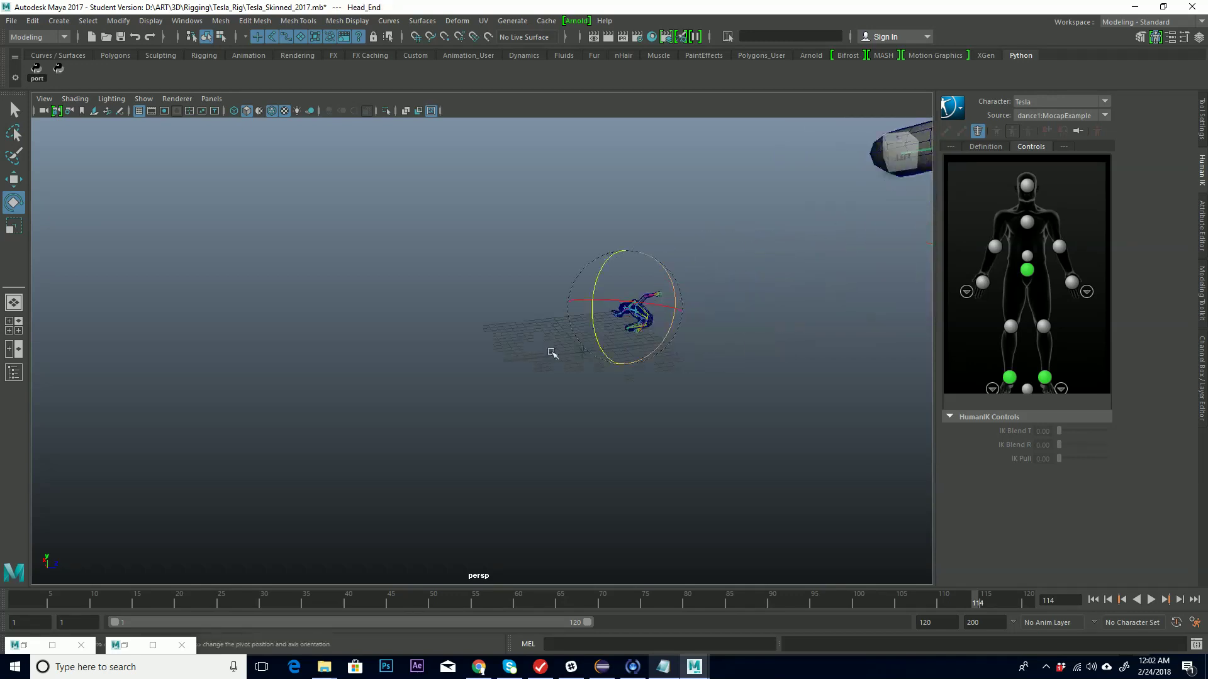
pyautogui.click(757, 306)
pyautogui.click(647, 299)
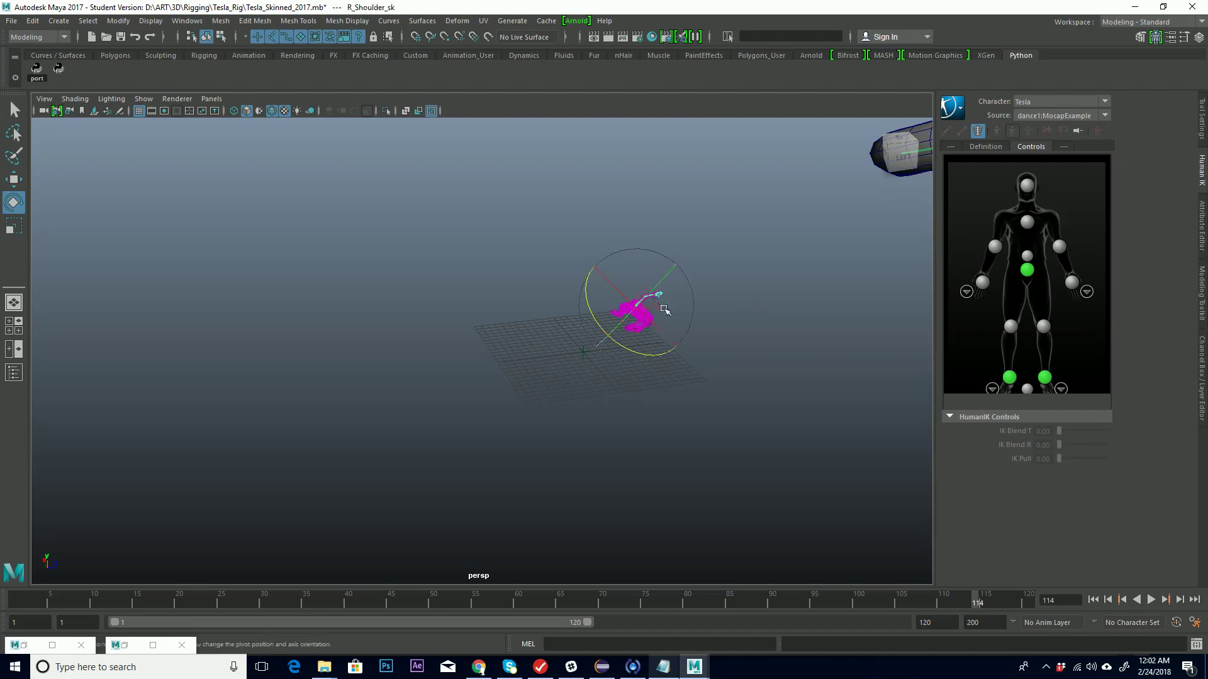
pyautogui.press('f')
pyautogui.keyDown('alt'); pyautogui.moveTo(659, 334); pyautogui.dragTo(625, 453); pyautogui.keyUp('alt')
# Step: Play the dance from near the start, stopping at frame 35, and orbit the rig
pyautogui.click(53, 598)
pyautogui.hotkey('alt', 'v')
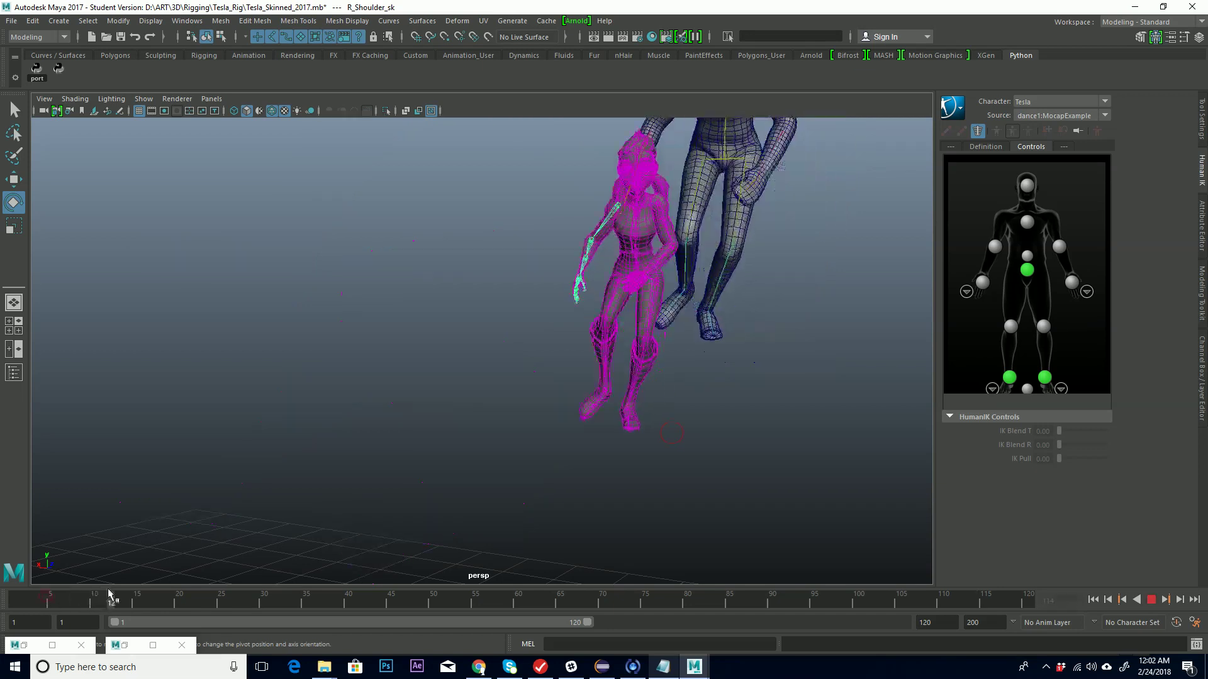
pyautogui.hotkey('alt', 'v')
pyautogui.scroll(-10, 763, 366)
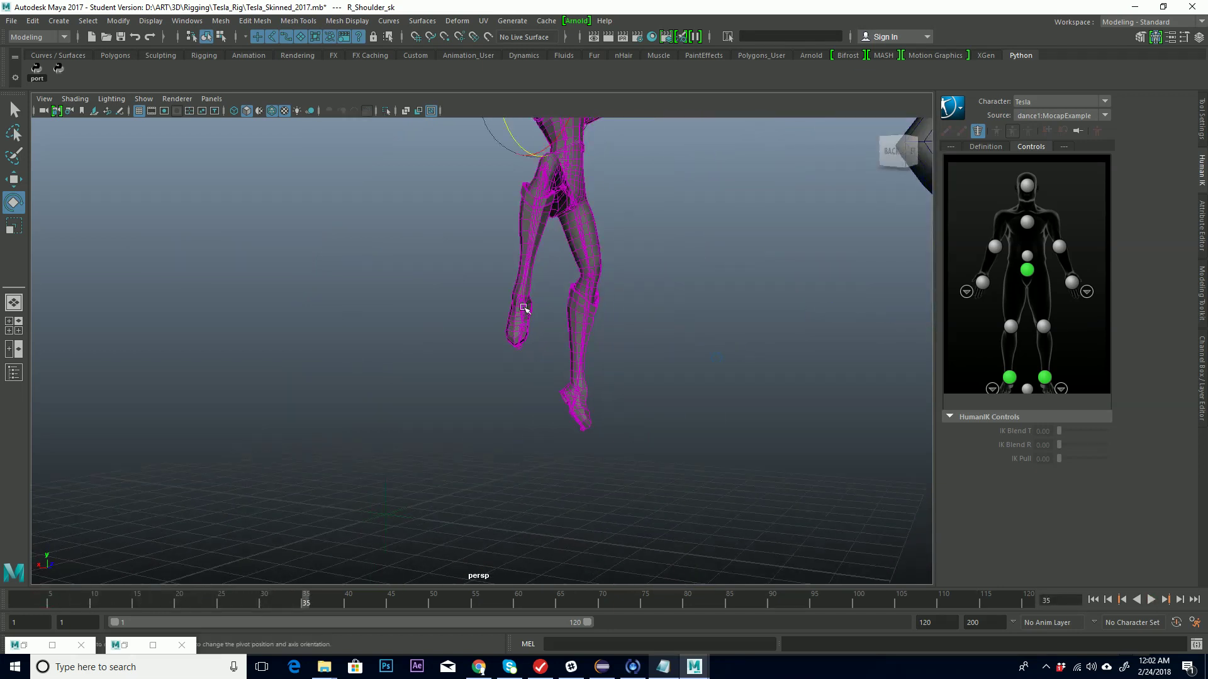
pyautogui.keyDown('alt'); pyautogui.moveTo(588, 398); pyautogui.dragTo(515, 399); pyautogui.keyUp('alt')
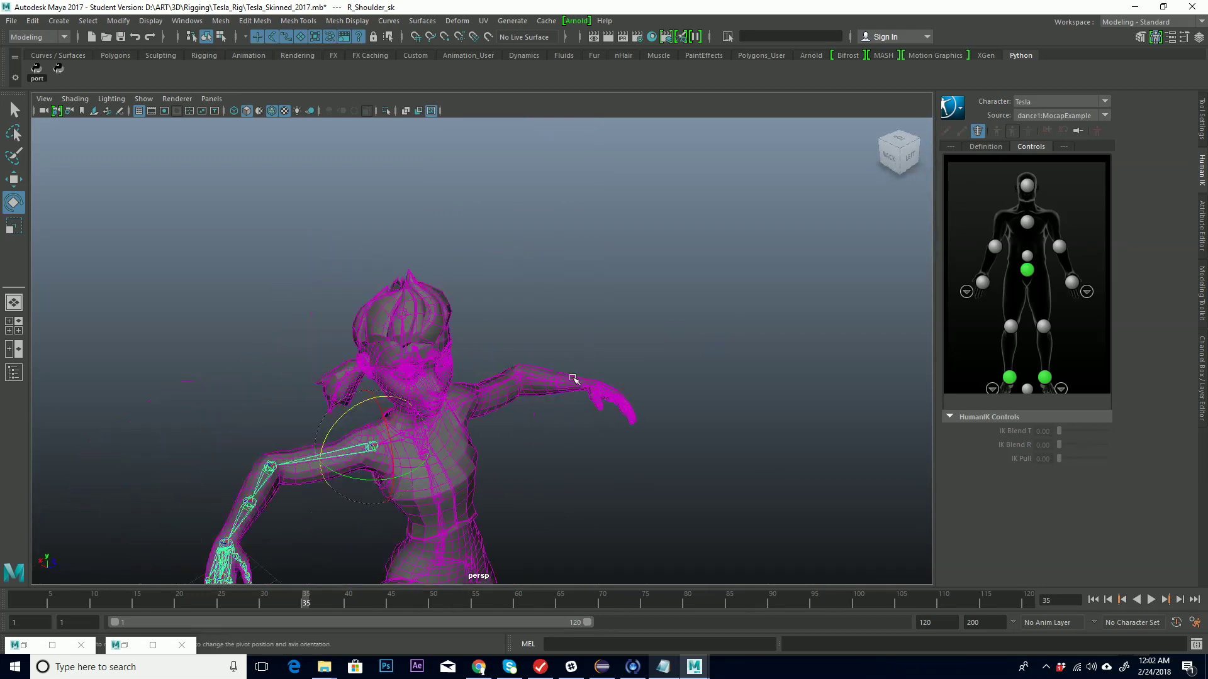
# Step: Inspect the L_Forearm_sk, L_Elbow_sk and L_Shoulder_sk joints, cycling the side panels to the Channel Box
pyautogui.click(561, 386)
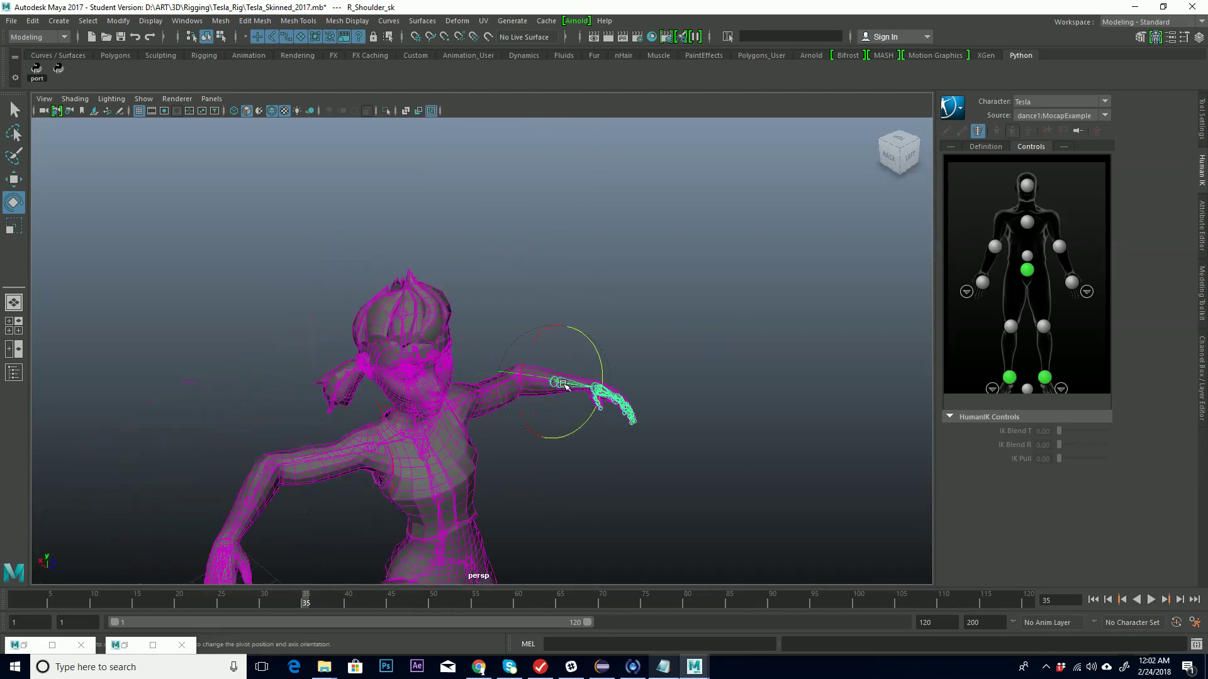
pyautogui.click(1202, 132)
pyautogui.click(1204, 228)
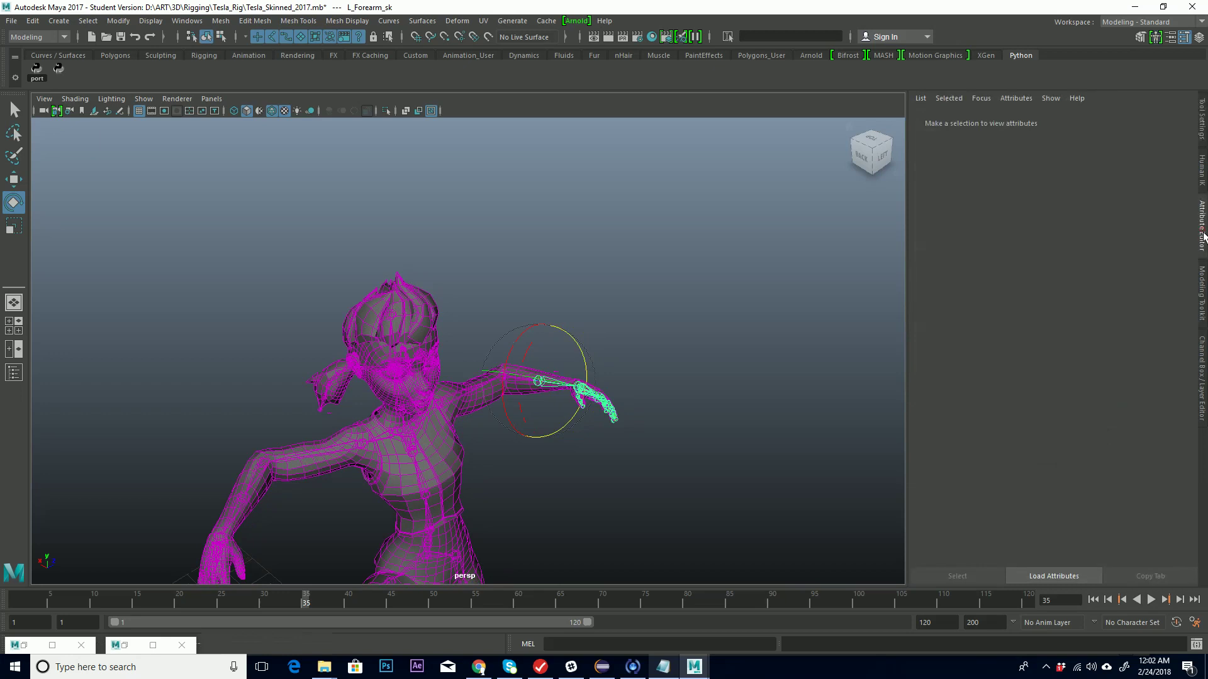
pyautogui.click(1202, 308)
pyautogui.click(1203, 361)
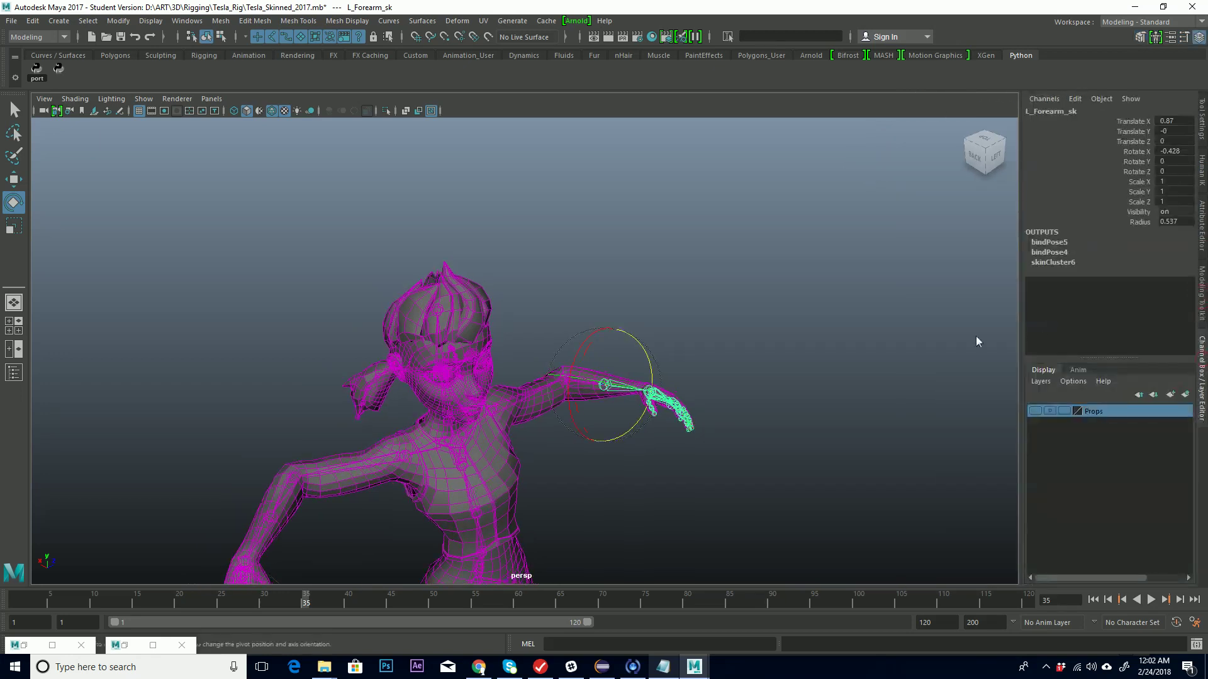
pyautogui.click(746, 315)
pyautogui.click(585, 382)
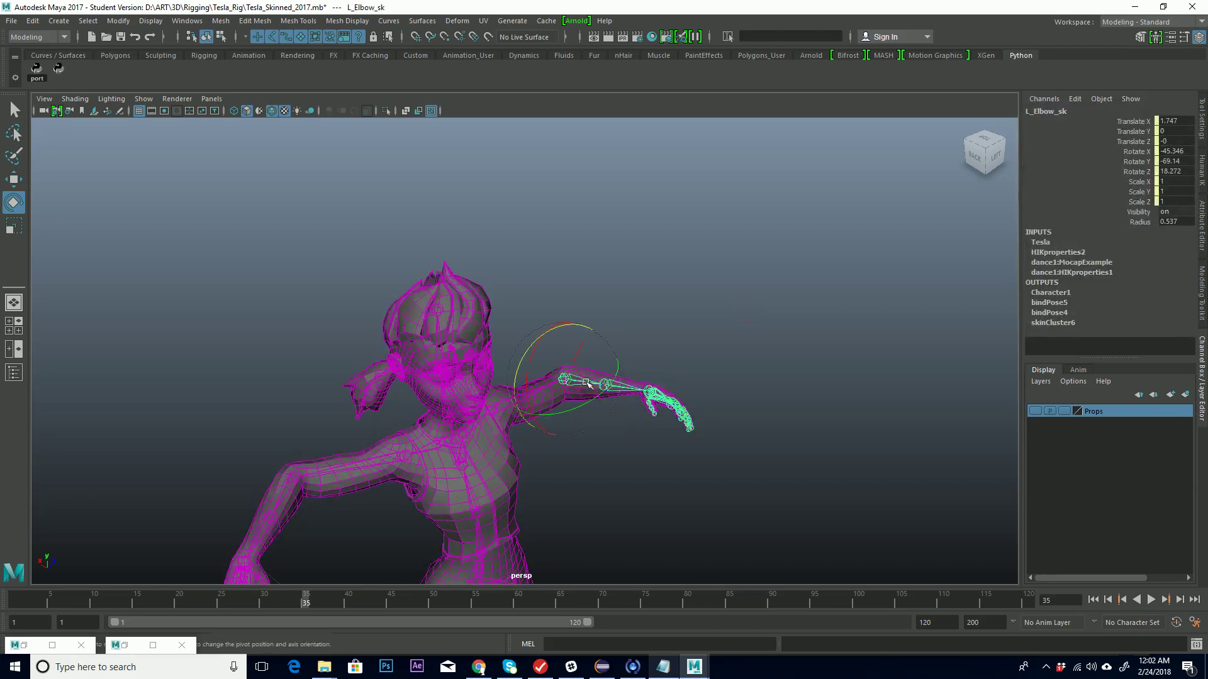
pyautogui.click(711, 341)
pyautogui.click(532, 392)
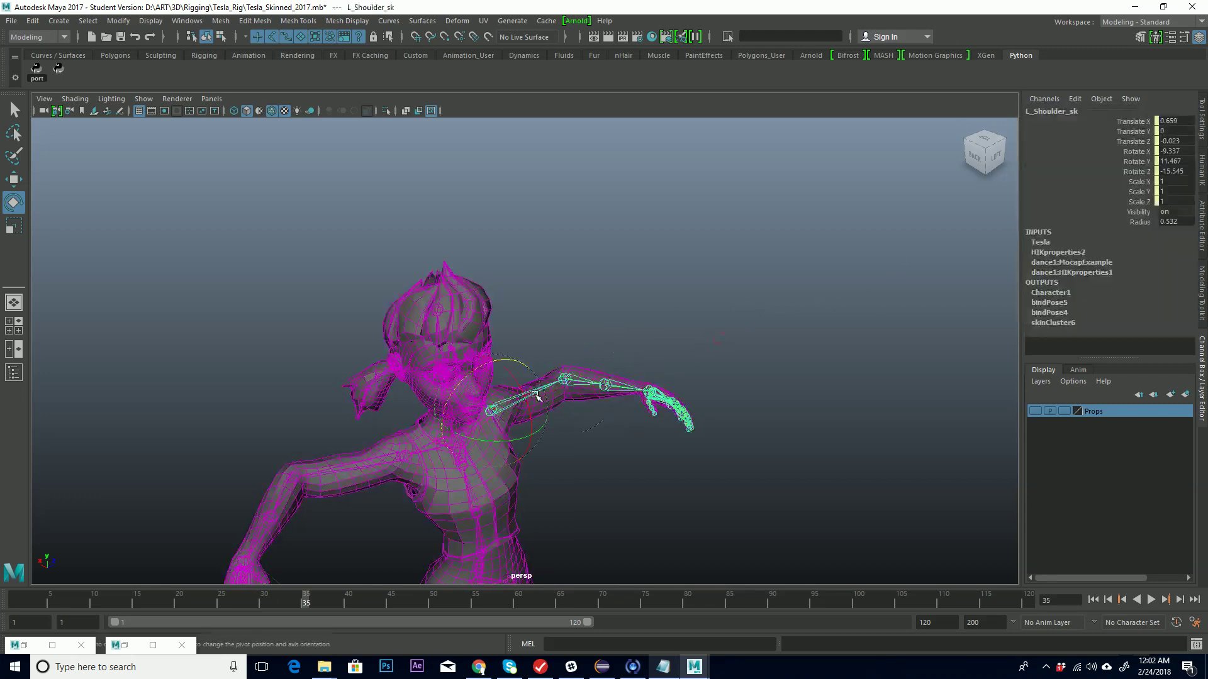
pyautogui.click(630, 355)
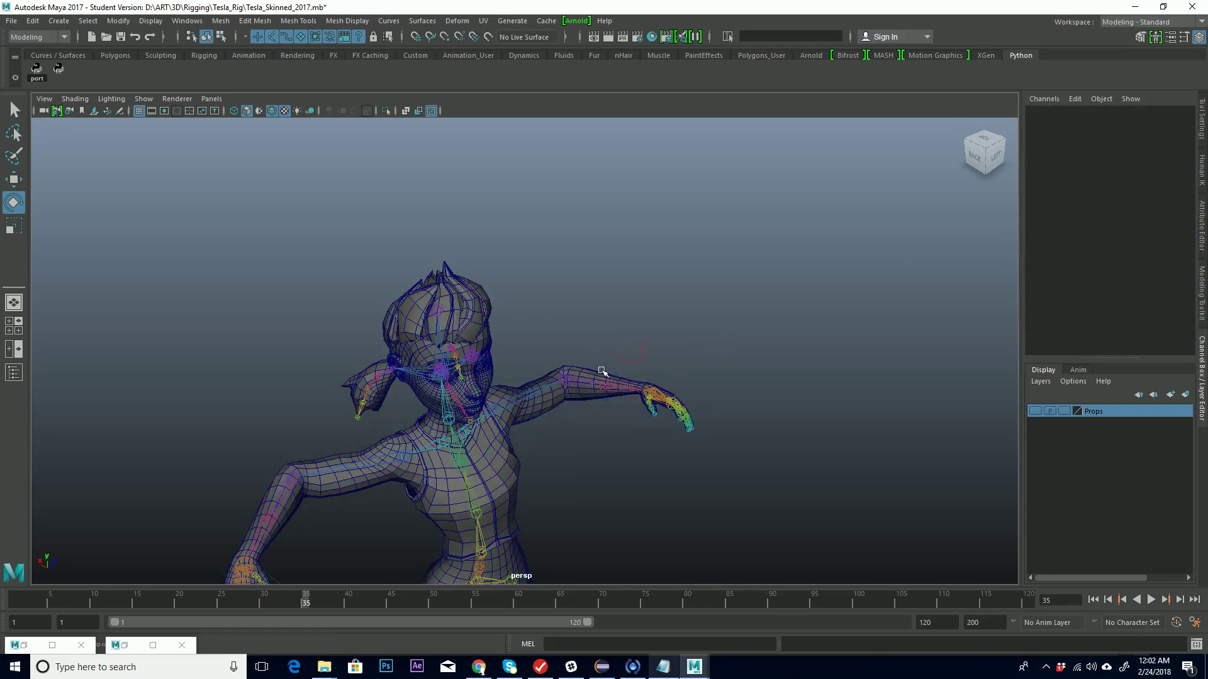
# Step: Play to frame 39, scrub to frame 50, and view the jumping pose from front and behind
pyautogui.moveTo(602, 371)
pyautogui.keyDown('alt'); pyautogui.mouseDown()
pyautogui.moveTo(535, 402)
pyautogui.moveTo(612, 402)
pyautogui.moveTo(611, 390)
pyautogui.mouseUp(); pyautogui.keyUp('alt')
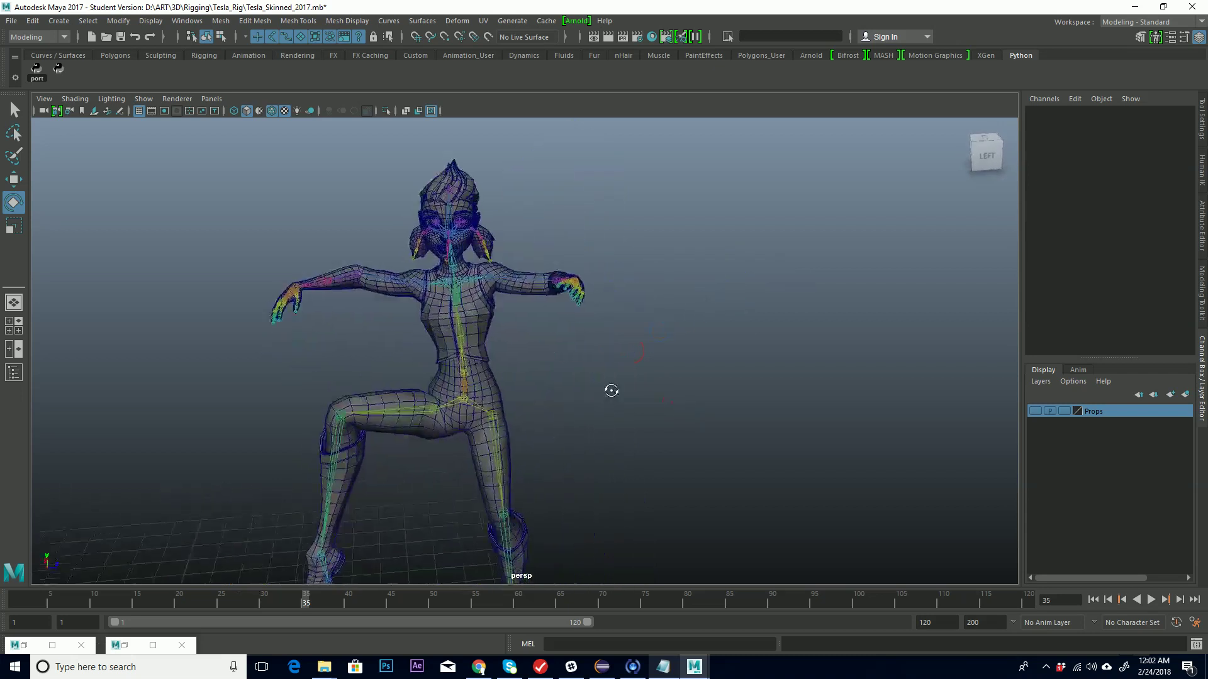
pyautogui.hotkey('alt', 'v')
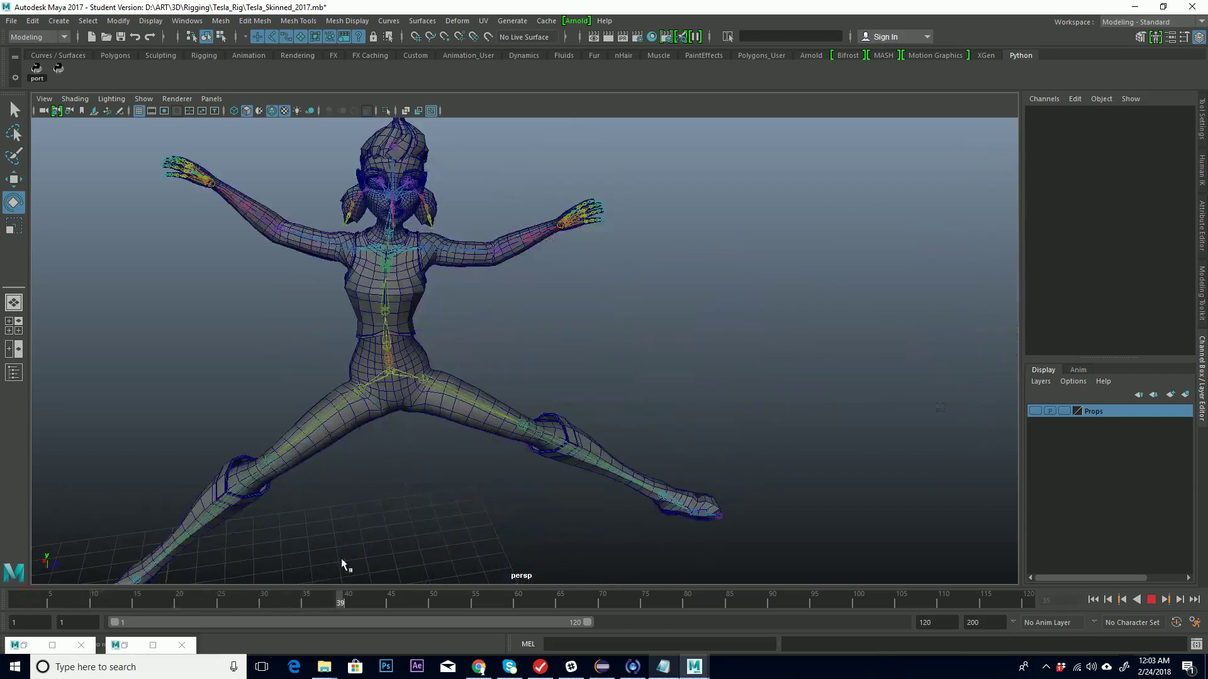
pyautogui.hotkey('alt', 'v')
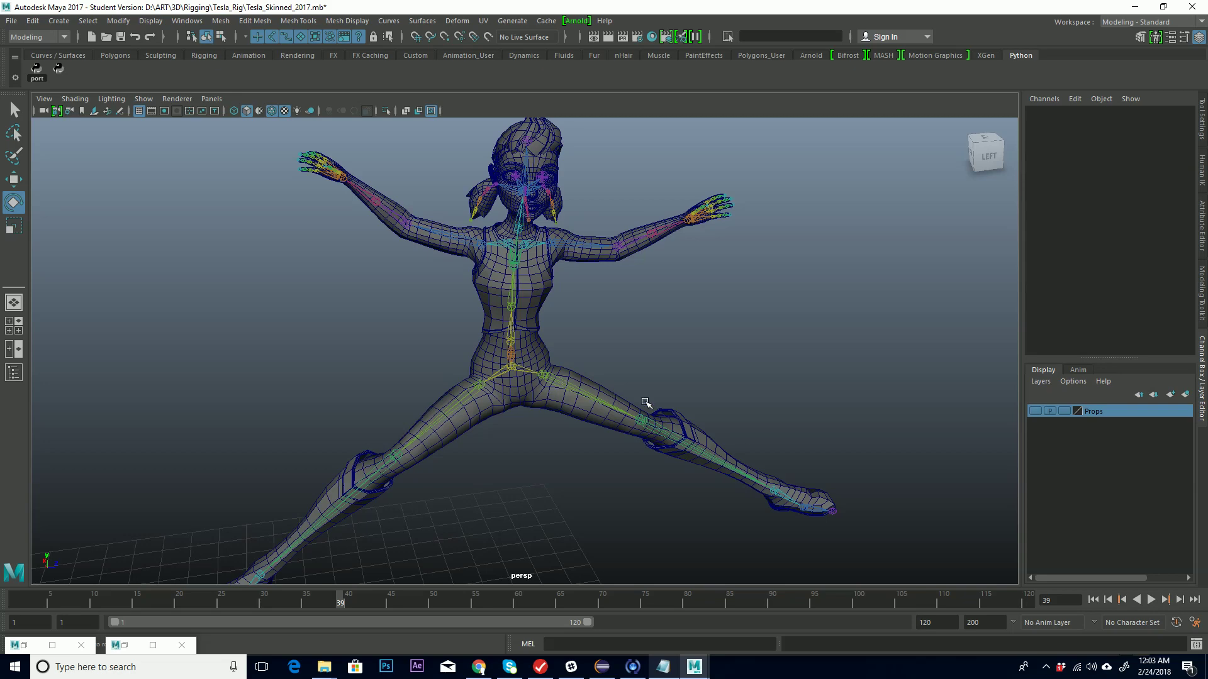
pyautogui.keyDown('alt'); pyautogui.moveTo(646, 402); pyautogui.dragTo(654, 340); pyautogui.keyUp('alt')
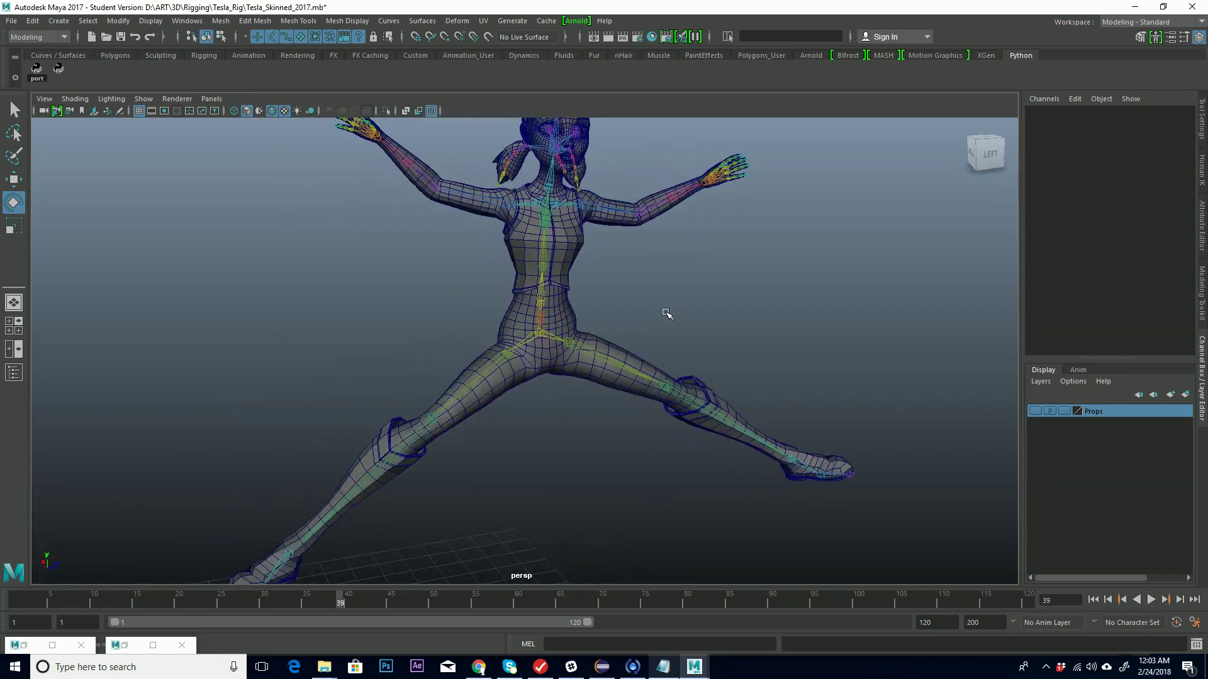
pyautogui.scroll(6, 667, 313)
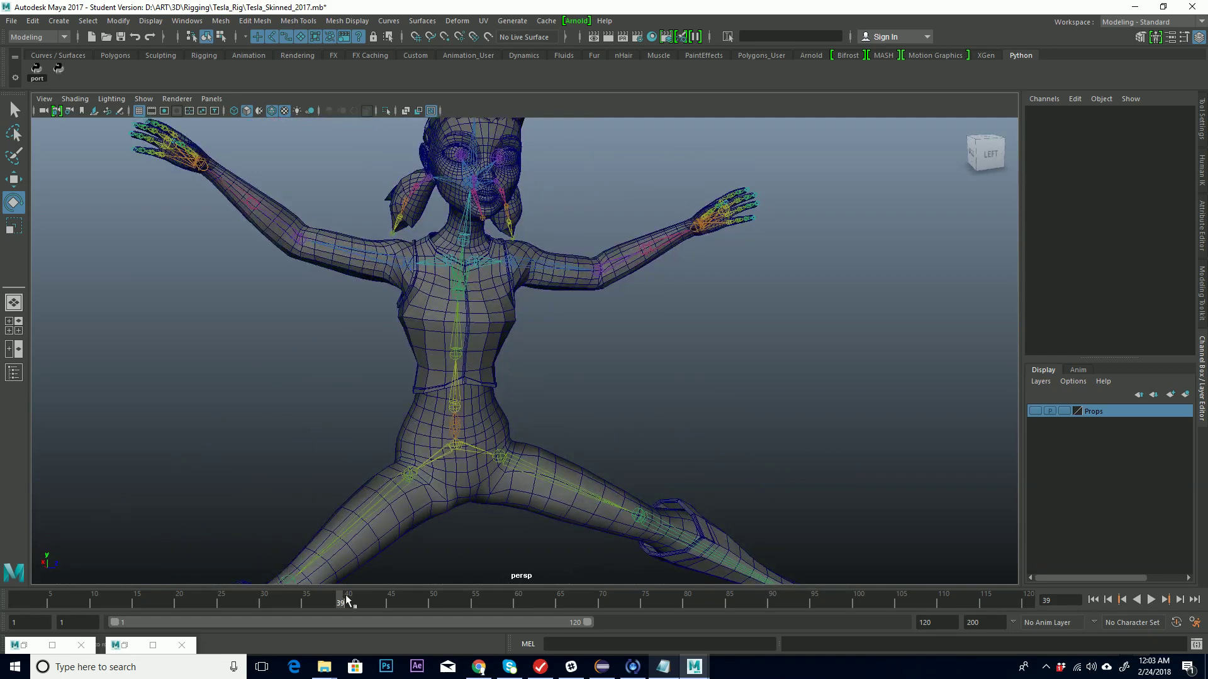
pyautogui.moveTo(346, 601); pyautogui.dragTo(432, 601)
pyautogui.keyDown('alt'); pyautogui.moveTo(445, 491); pyautogui.dragTo(708, 192, button='middle'); pyautogui.keyUp('alt')
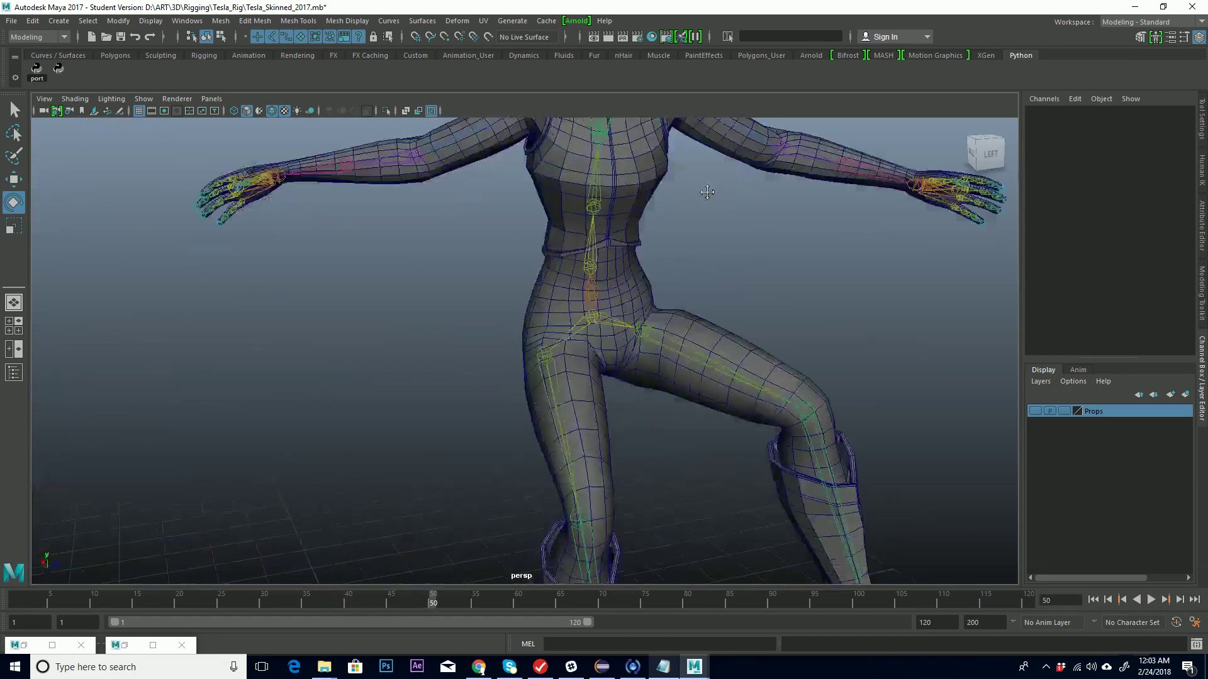
pyautogui.scroll(-4, 688, 310)
pyautogui.keyDown('alt'); pyautogui.moveTo(601, 391); pyautogui.dragTo(647, 383); pyautogui.keyUp('alt')
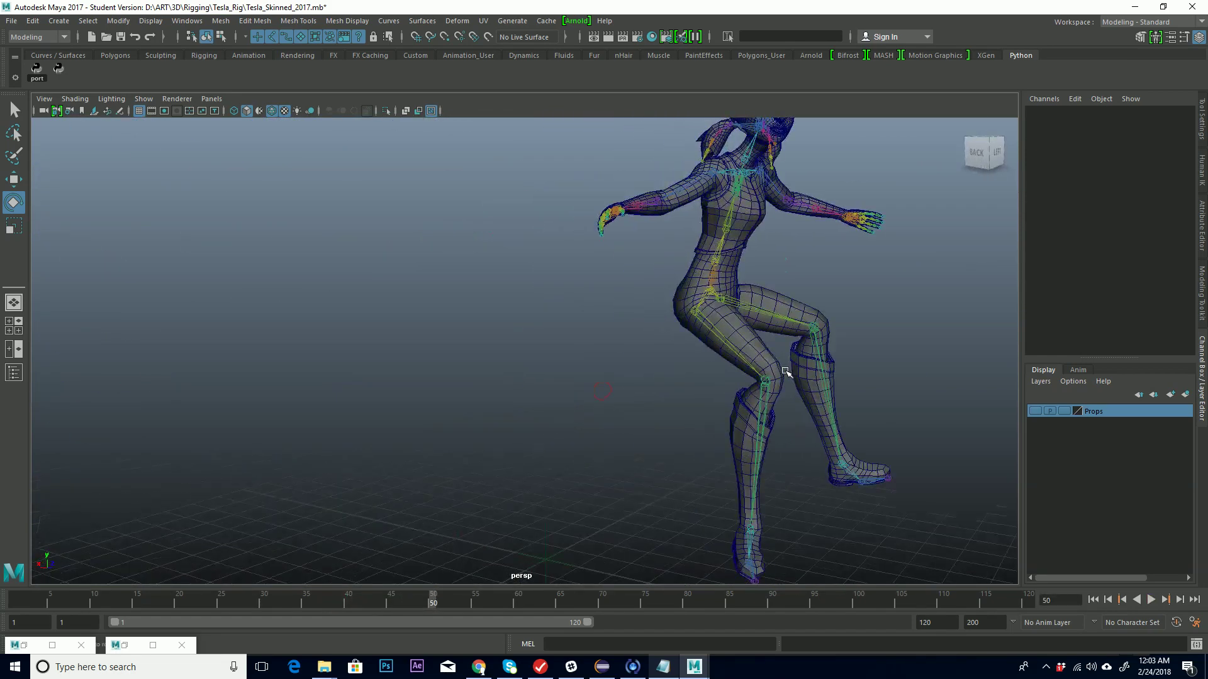
pyautogui.keyDown('alt'); pyautogui.moveTo(785, 371); pyautogui.dragTo(634, 337, button='middle'); pyautogui.keyUp('alt')
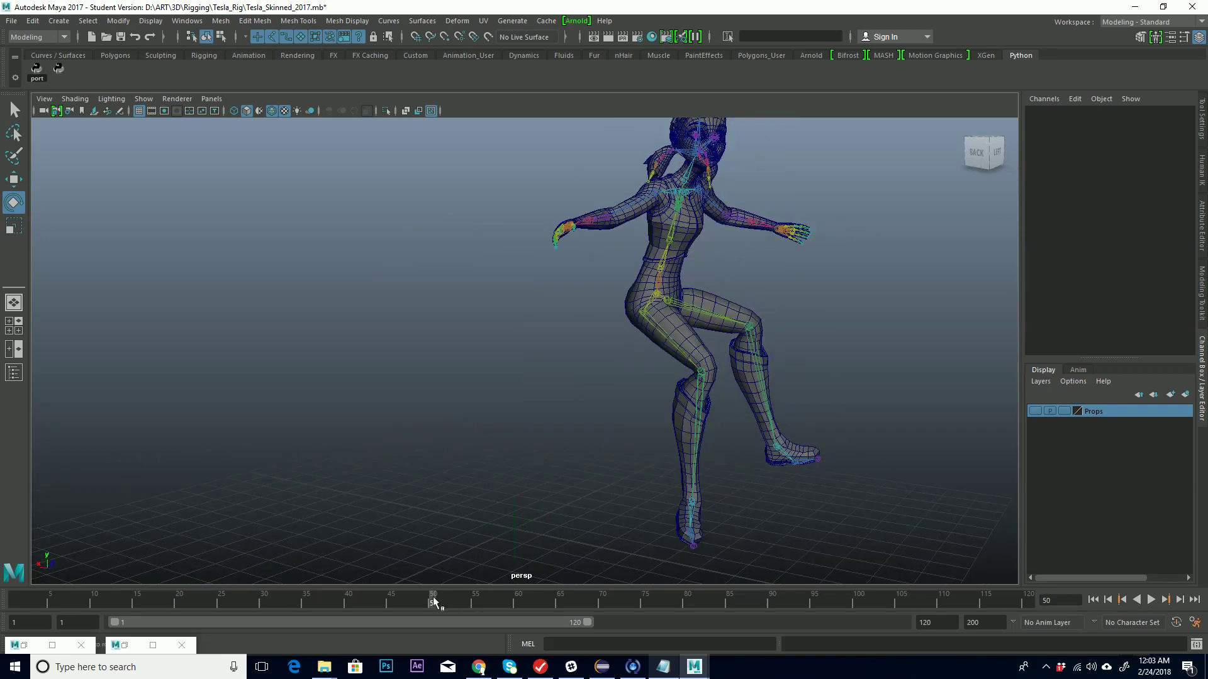
# Step: Advance the dance through frames 55 to 103, zooming in on the character
pyautogui.hotkey('alt', 'v')
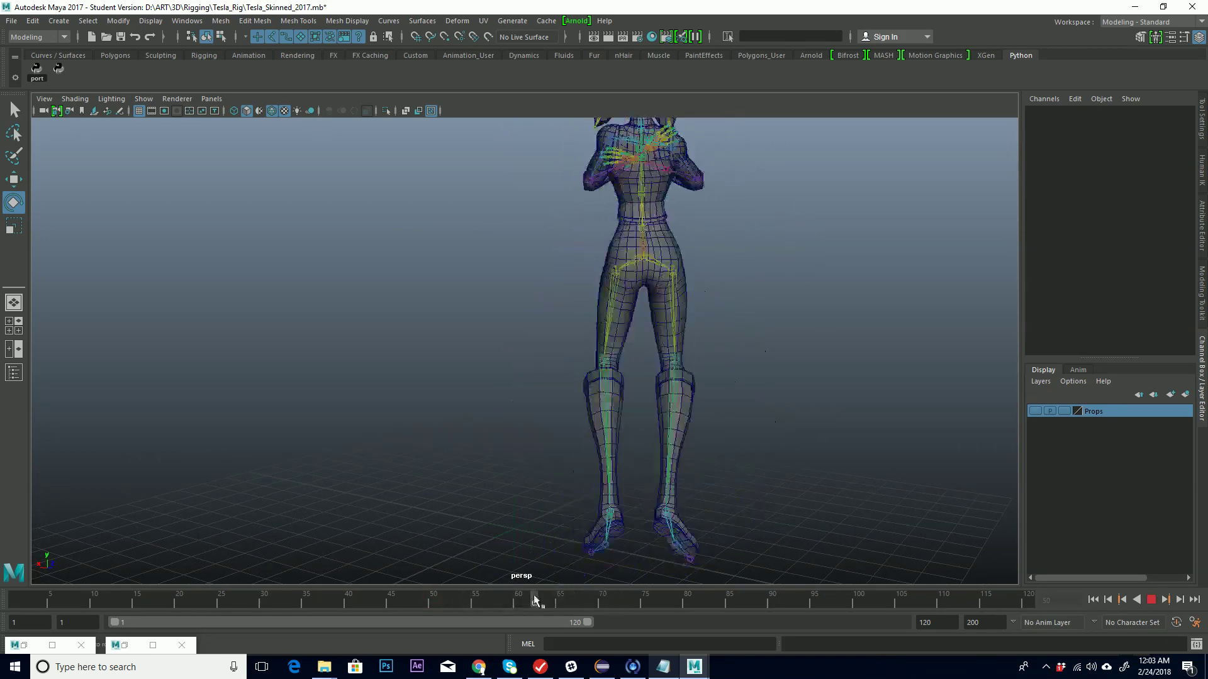
pyautogui.moveTo(534, 600)
pyautogui.mouseDown()
pyautogui.moveTo(478, 614)
pyautogui.moveTo(653, 553)
pyautogui.moveTo(616, 560)
pyautogui.mouseUp()
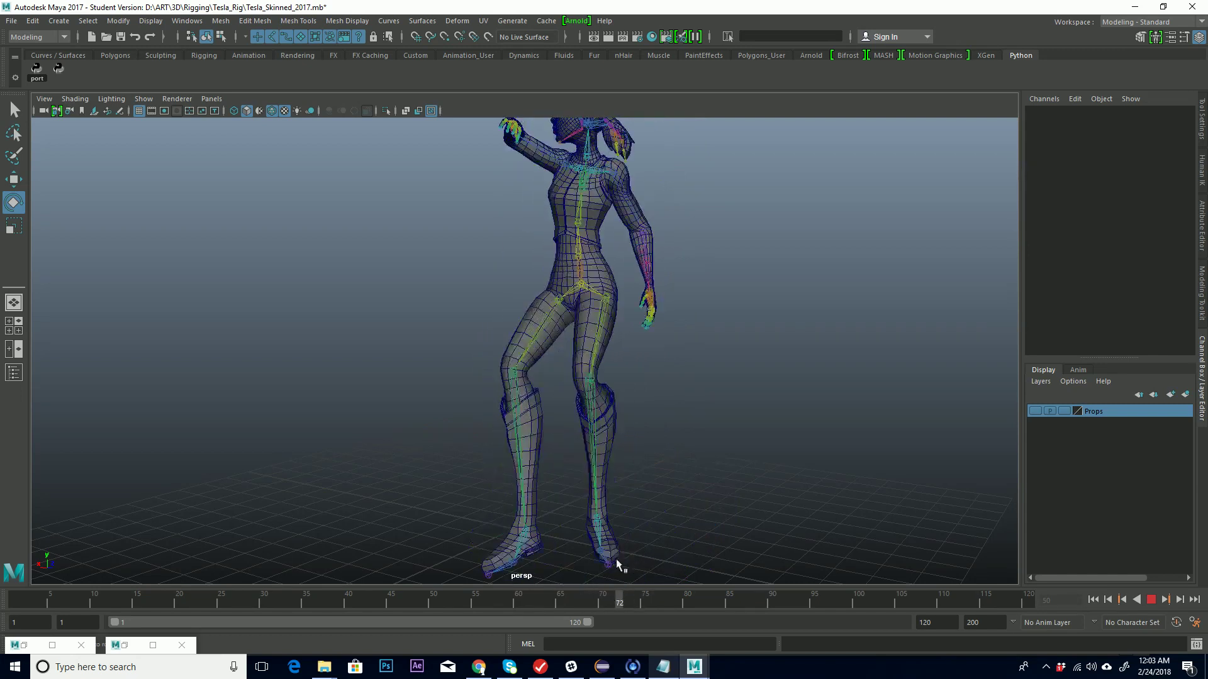
pyautogui.scroll(6, 553, 329)
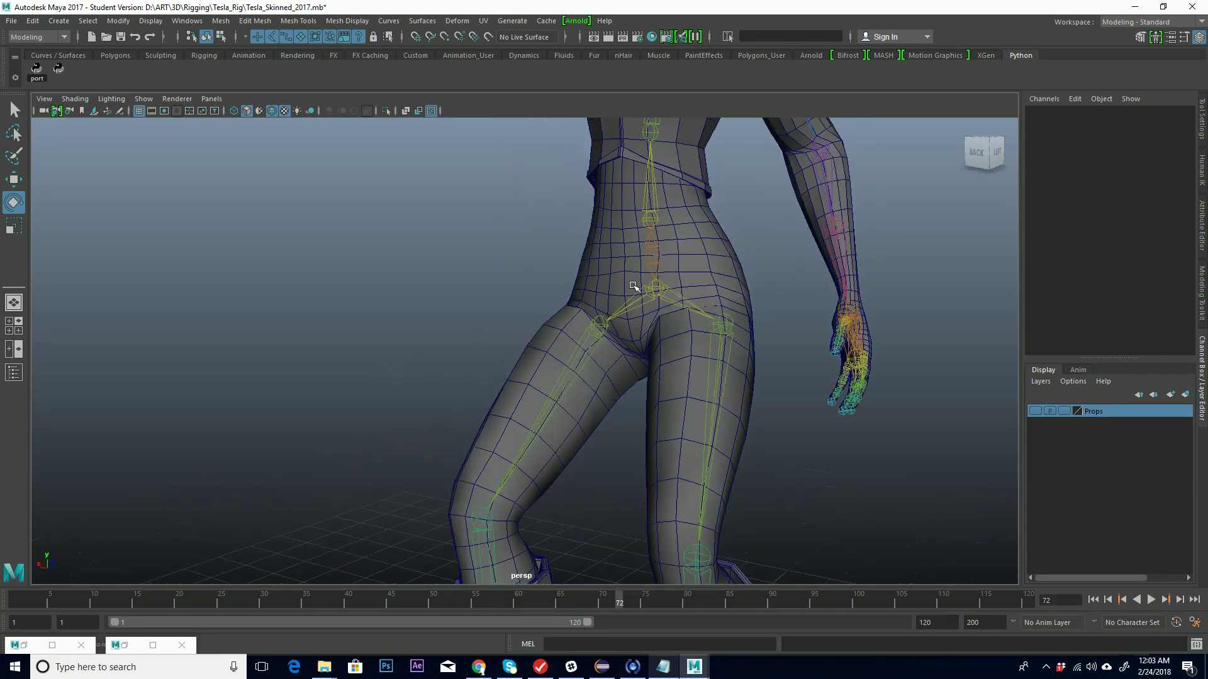
pyautogui.moveTo(637, 594)
pyautogui.mouseDown()
pyautogui.moveTo(831, 594)
pyautogui.moveTo(972, 568)
pyautogui.mouseUp()
pyautogui.scroll(3, 564, 480)
pyautogui.scroll(2, 588, 461)
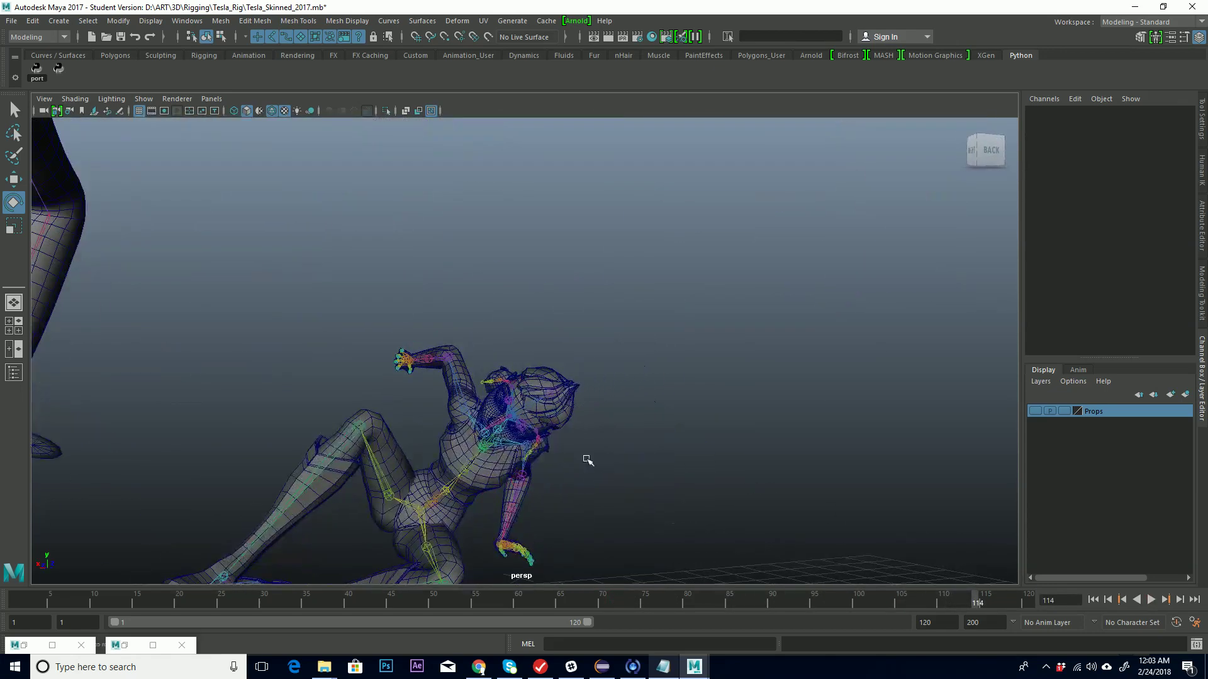
pyautogui.scroll(2, 542, 424)
pyautogui.scroll(2, 566, 437)
# Step: Orbit the crouched pose at frame 114 to inspect hip deformation and select Tesla_Body
pyautogui.keyDown('alt'); pyautogui.moveTo(567, 437); pyautogui.dragTo(710, 442); pyautogui.keyUp('alt')
pyautogui.keyDown('alt'); pyautogui.moveTo(848, 444); pyautogui.dragTo(798, 361); pyautogui.keyUp('alt')
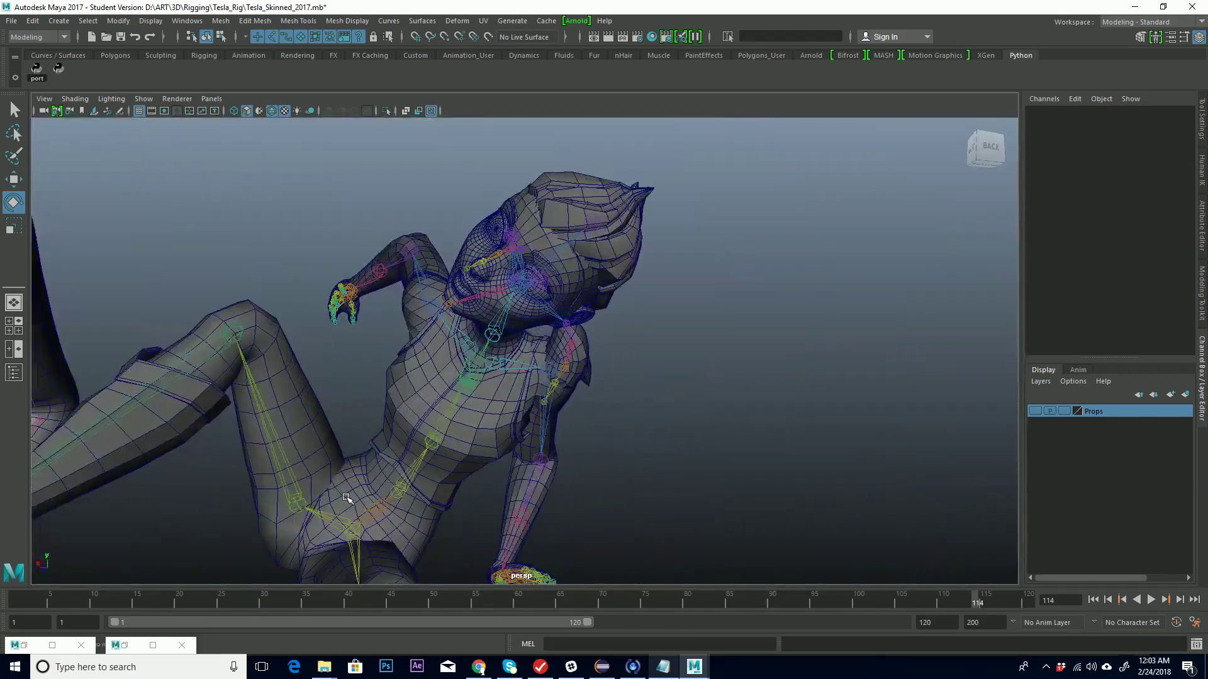
pyautogui.keyDown('alt'); pyautogui.moveTo(370, 482); pyautogui.dragTo(546, 445, button='middle'); pyautogui.keyUp('alt')
pyautogui.keyDown('alt'); pyautogui.moveTo(602, 448); pyautogui.dragTo(505, 444); pyautogui.keyUp('alt')
pyautogui.click(505, 444)
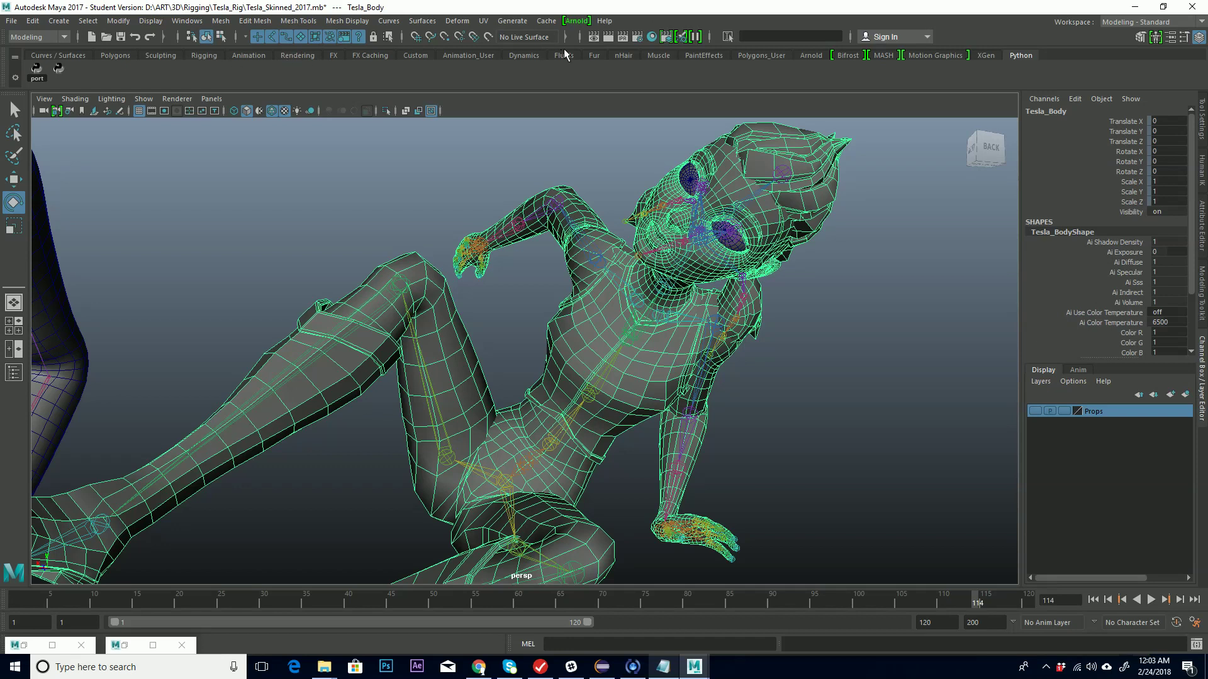
# Step: Switch to the Rigging tool set and the plain selection tool, reframing the character
pyautogui.click(204, 55)
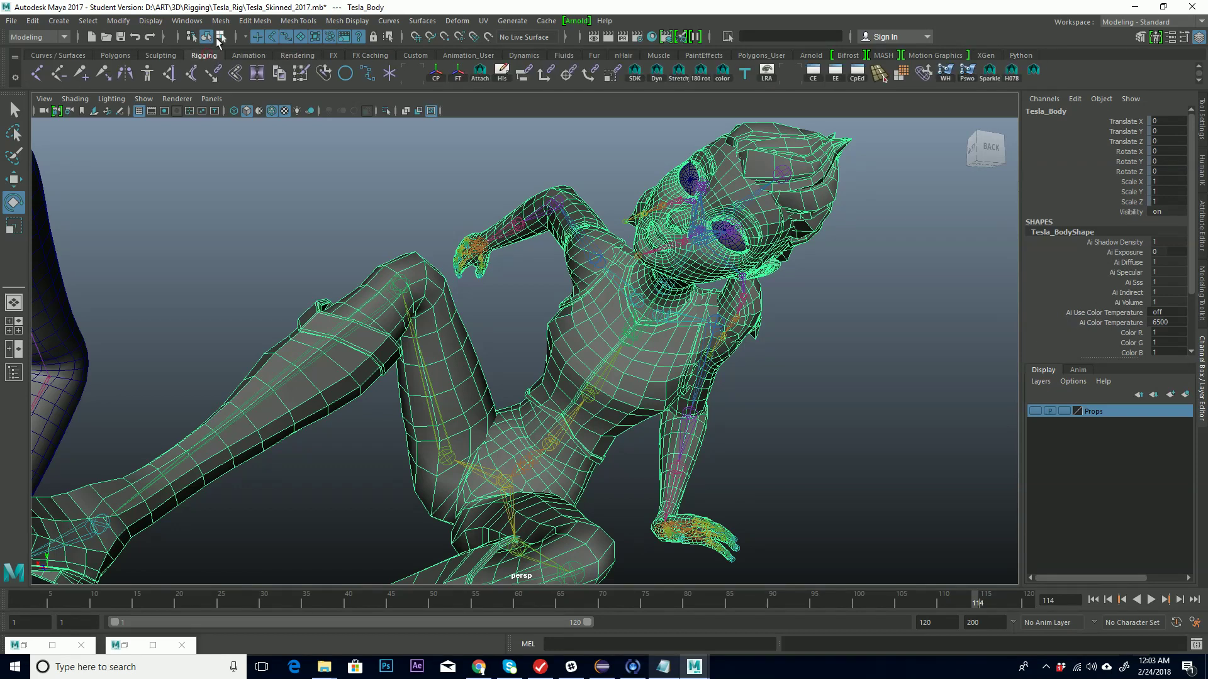
pyautogui.keyDown('alt'); pyautogui.moveTo(610, 377); pyautogui.dragTo(563, 404); pyautogui.keyUp('alt')
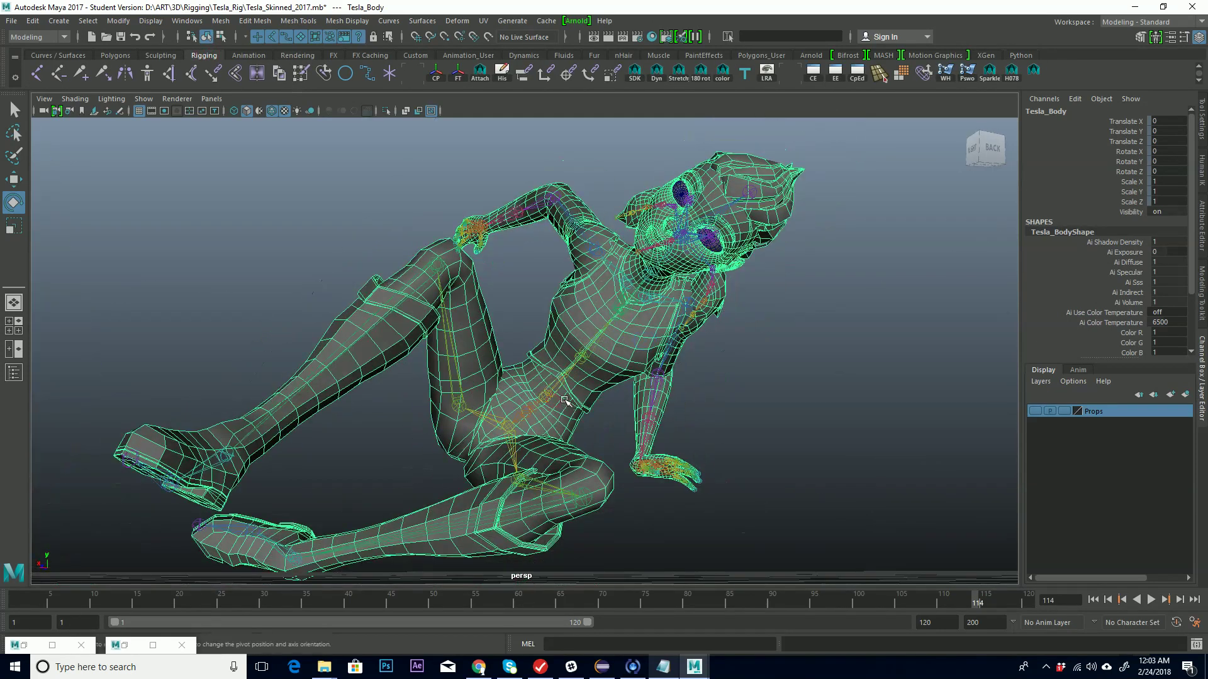
pyautogui.press('q')
pyautogui.scroll(-5, 455, 319)
pyautogui.keyDown('alt'); pyautogui.moveTo(539, 337); pyautogui.dragTo(641, 377); pyautogui.keyUp('alt')
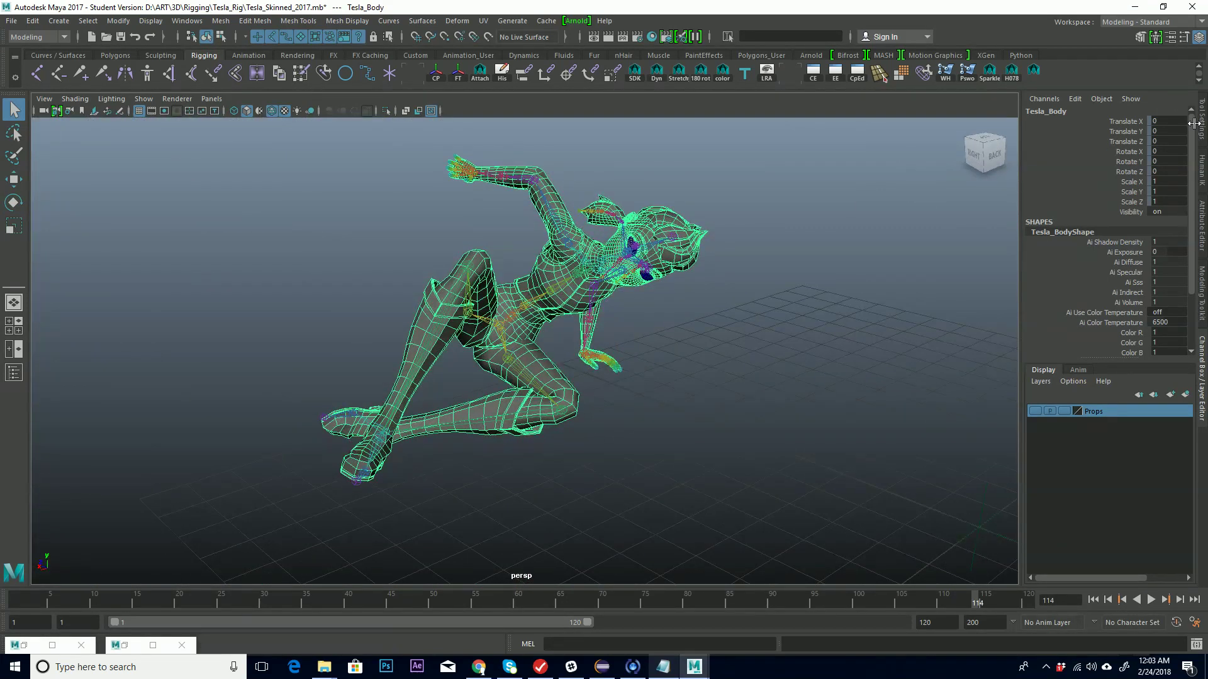
# Step: In Tesla's HumanIK panel, set Source to Stance, then to None
pyautogui.click(1201, 172)
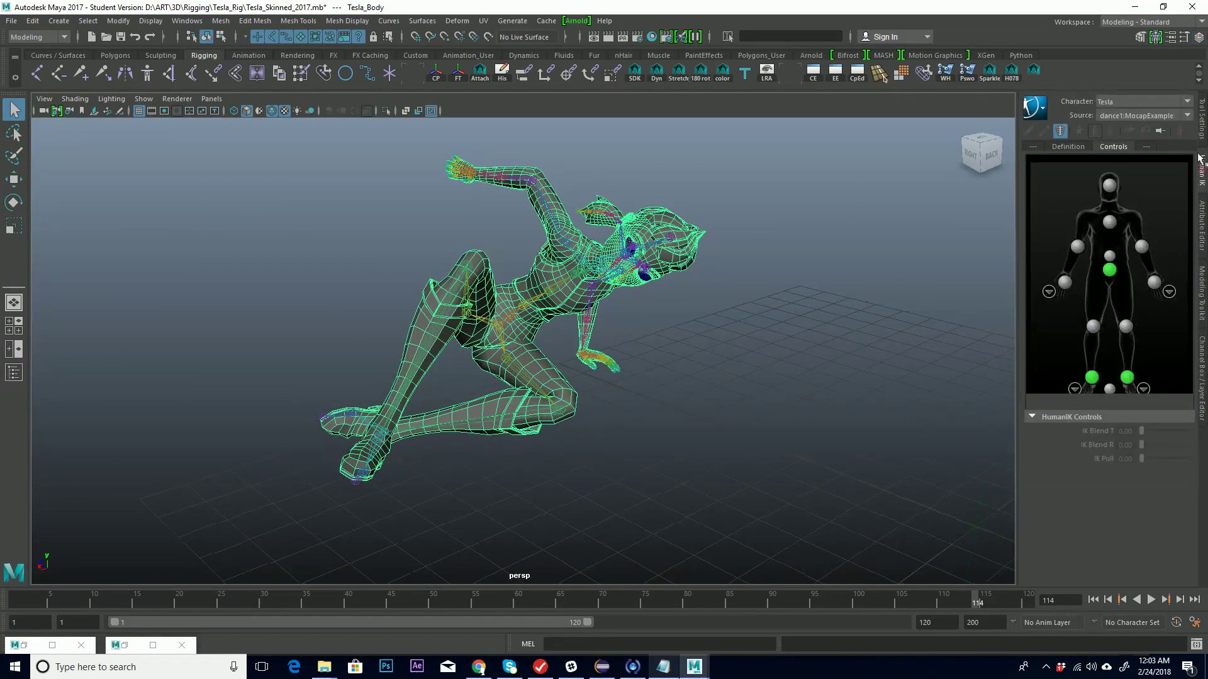
pyautogui.click(1079, 149)
pyautogui.click(1113, 146)
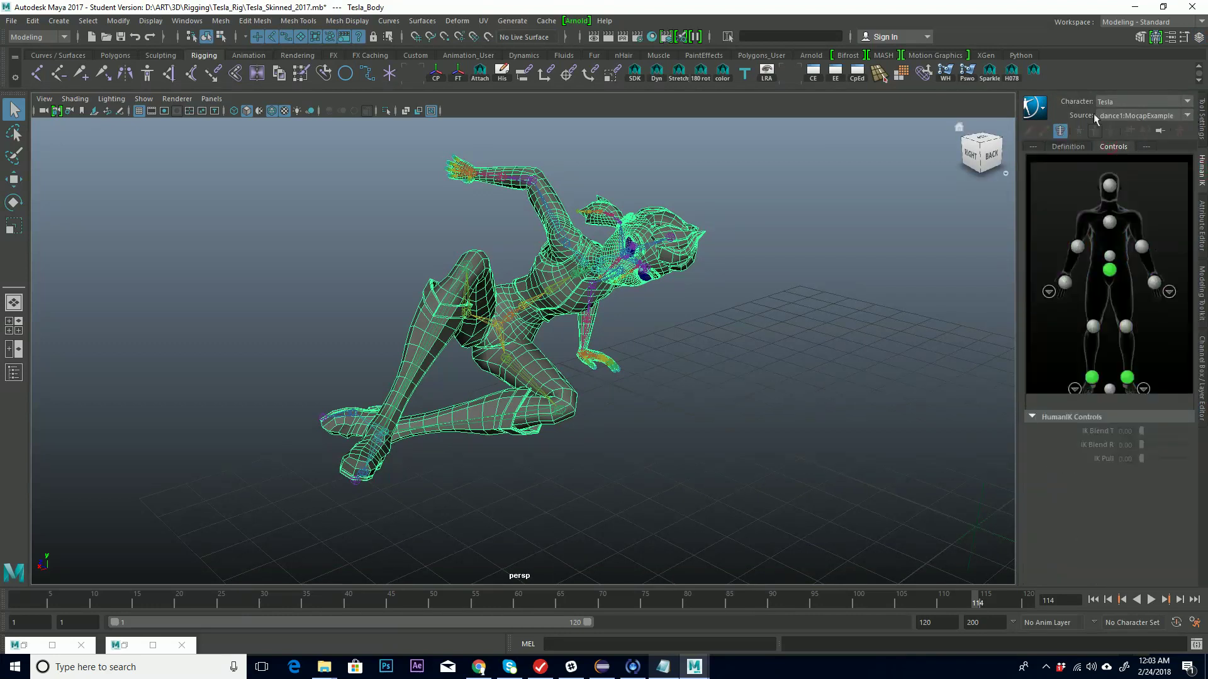
pyautogui.click(1188, 117)
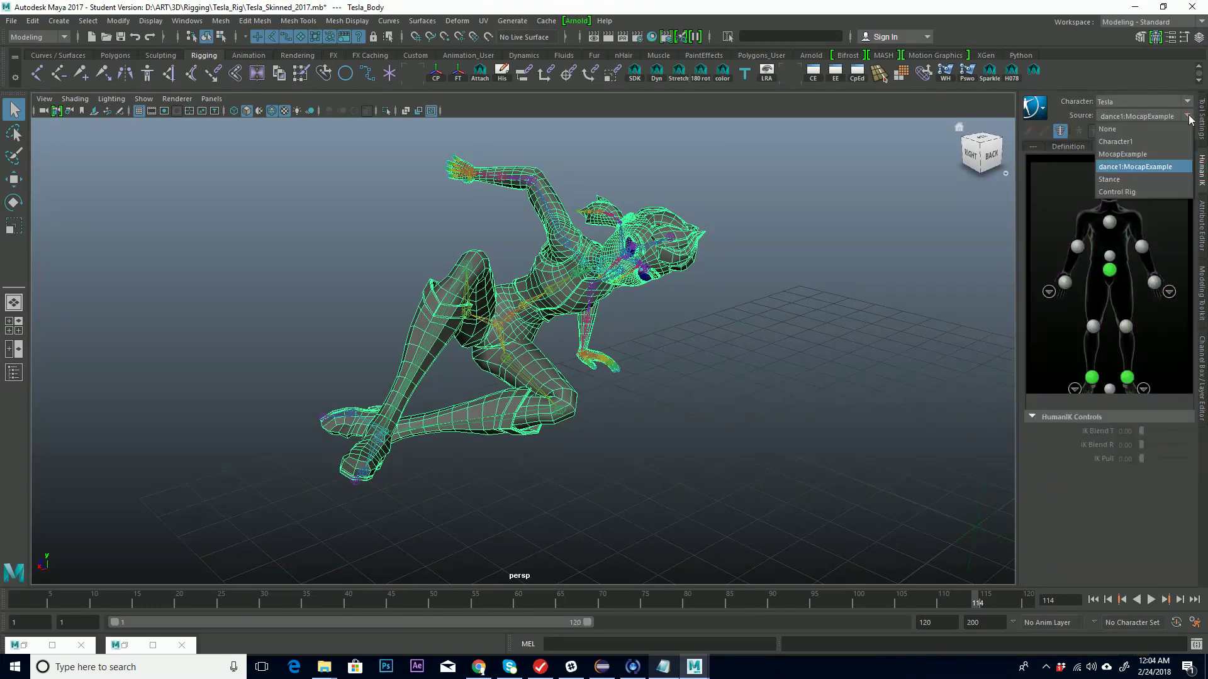
pyautogui.click(1120, 179)
pyautogui.click(1187, 119)
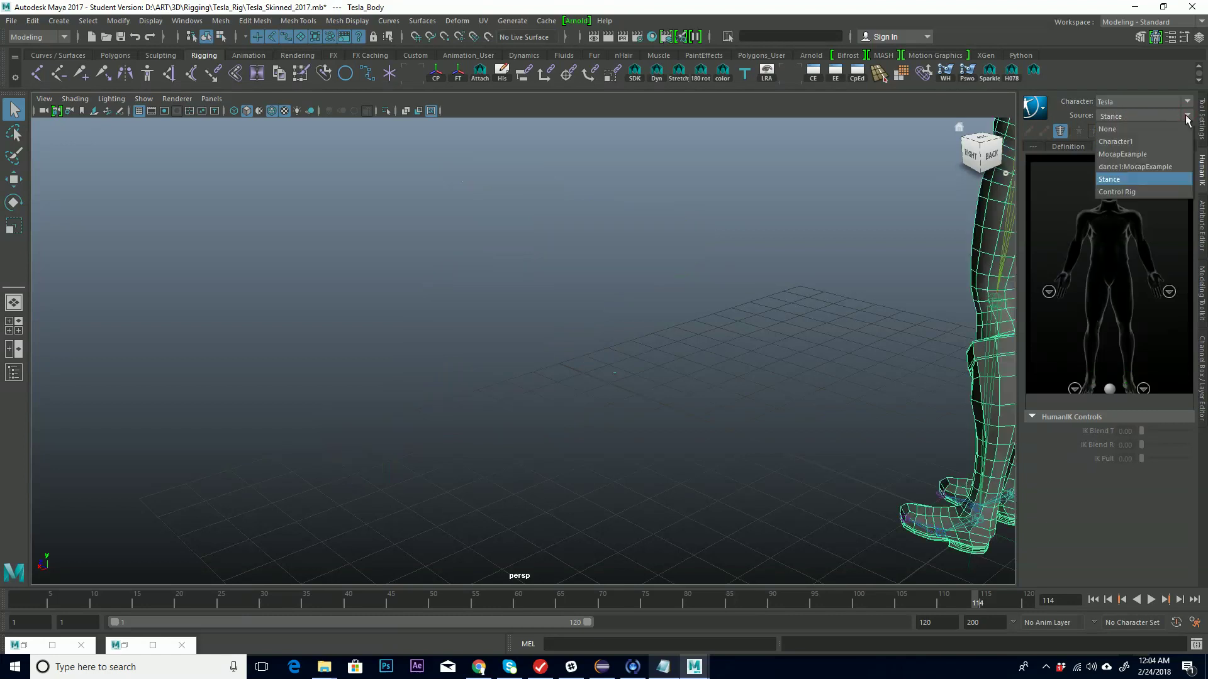
pyautogui.click(1135, 130)
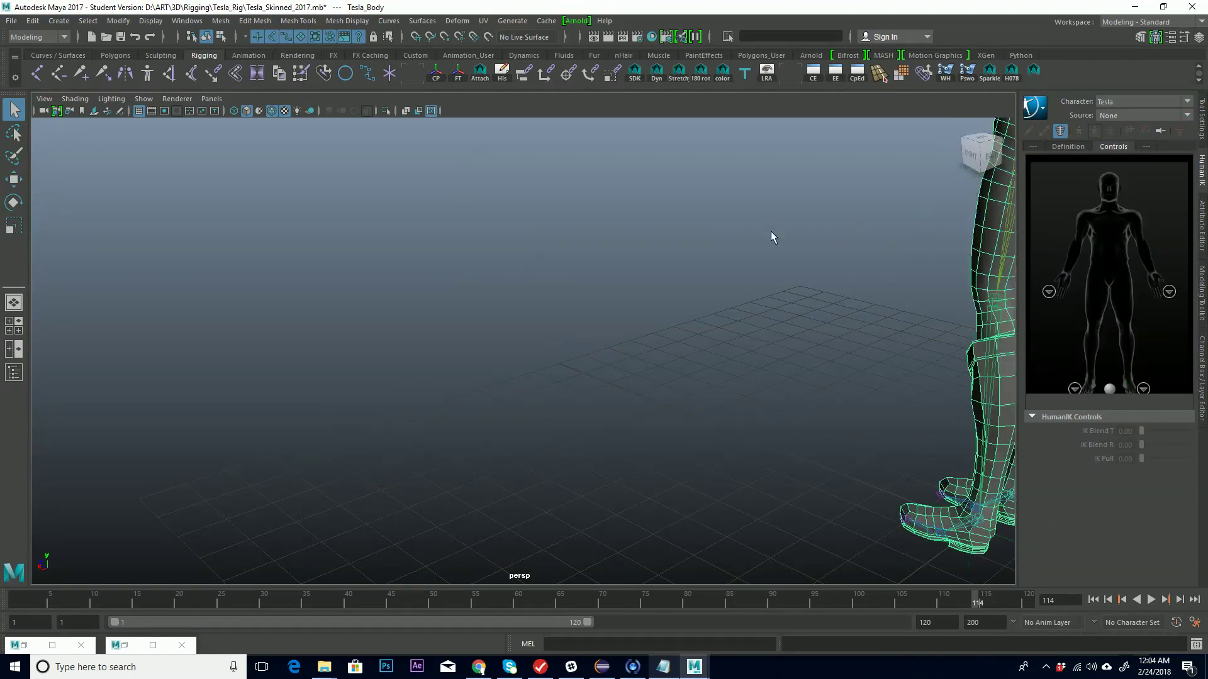
# Step: Reframe the T-posed Tesla from the front and deselect the body mesh
pyautogui.keyDown('alt'); pyautogui.moveTo(778, 242); pyautogui.dragTo(647, 305); pyautogui.keyUp('alt')
pyautogui.keyDown('alt'); pyautogui.moveTo(647, 306); pyautogui.dragTo(818, 283, button='right'); pyautogui.keyUp('alt')
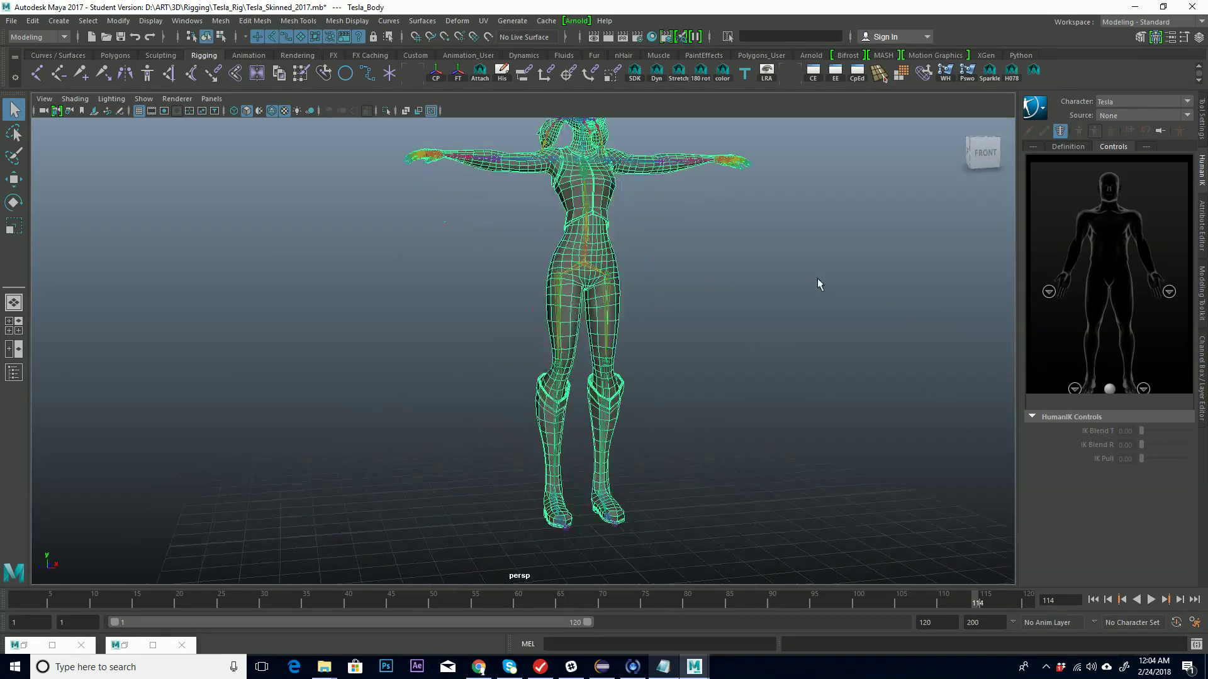
pyautogui.keyDown('alt'); pyautogui.moveTo(818, 283); pyautogui.dragTo(729, 330); pyautogui.keyUp('alt')
pyautogui.click(729, 330)
pyautogui.keyDown('alt'); pyautogui.moveTo(695, 258); pyautogui.dragTo(647, 332, button='middle'); pyautogui.keyUp('alt')
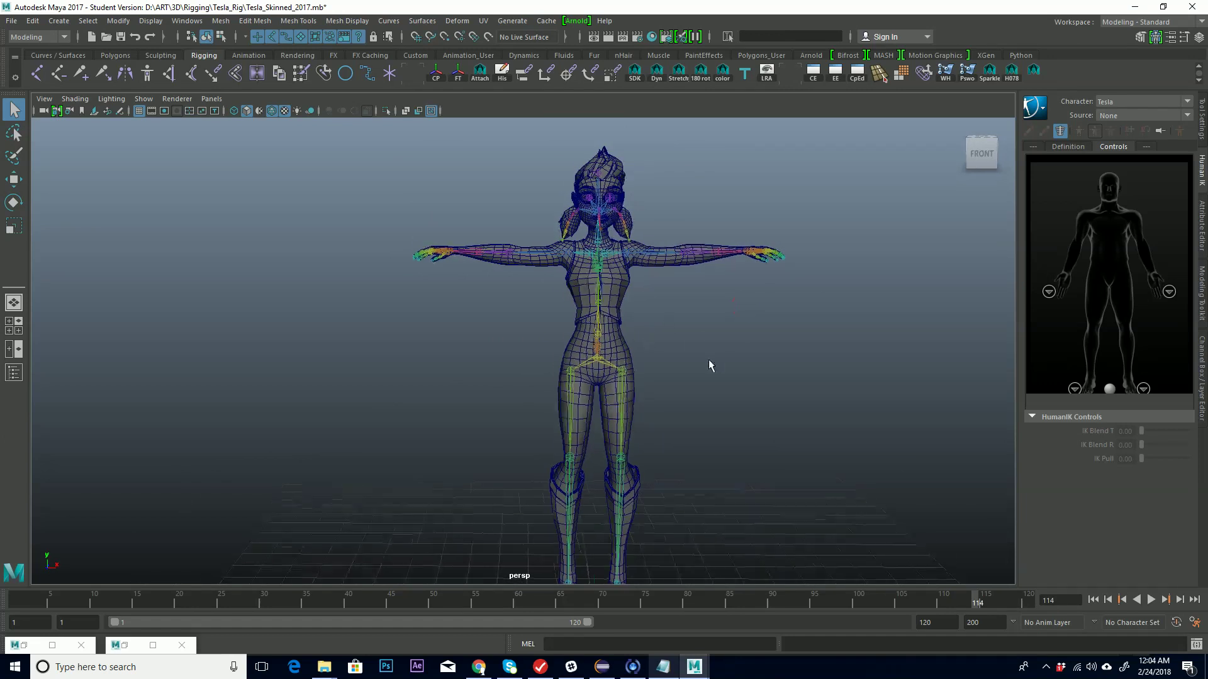
pyautogui.keyDown('alt'); pyautogui.moveTo(709, 364); pyautogui.dragTo(633, 338); pyautogui.keyUp('alt')
pyautogui.keyDown('alt'); pyautogui.moveTo(624, 320); pyautogui.dragTo(624, 271, button='middle'); pyautogui.keyUp('alt')
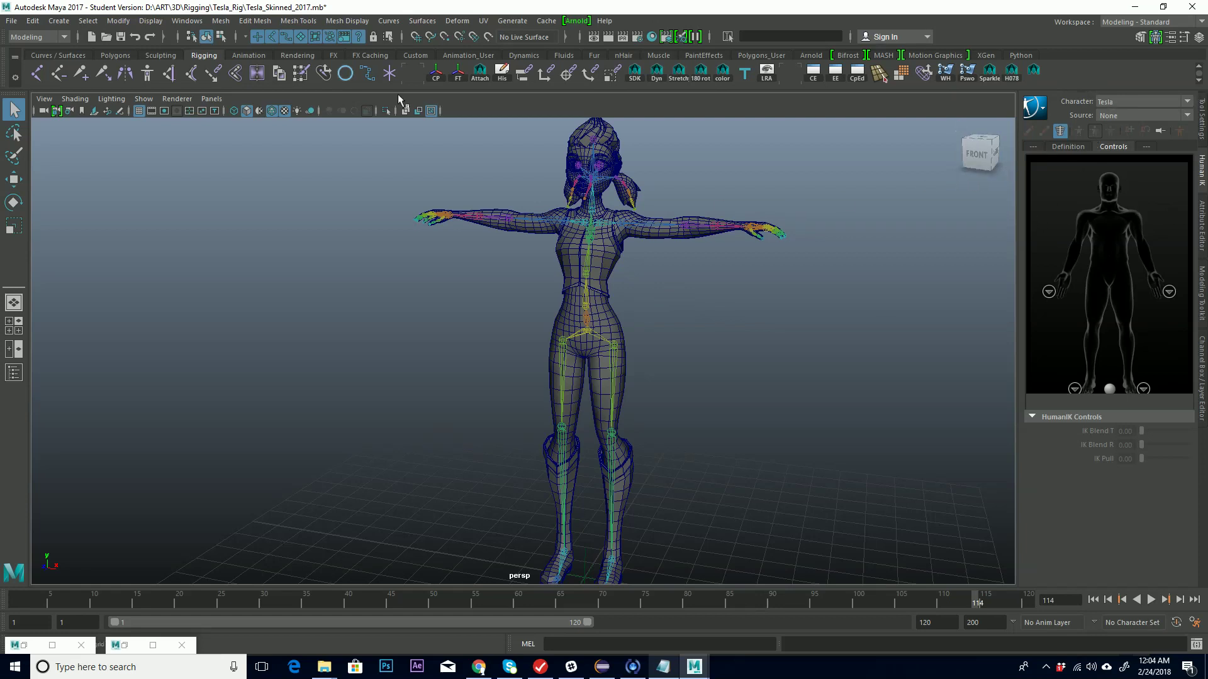
# Step: Import DanceNightClub3_t1.ma from the Content Browser's Female > Amelia mocap examples, then minimize the browser
pyautogui.click(193, 25)
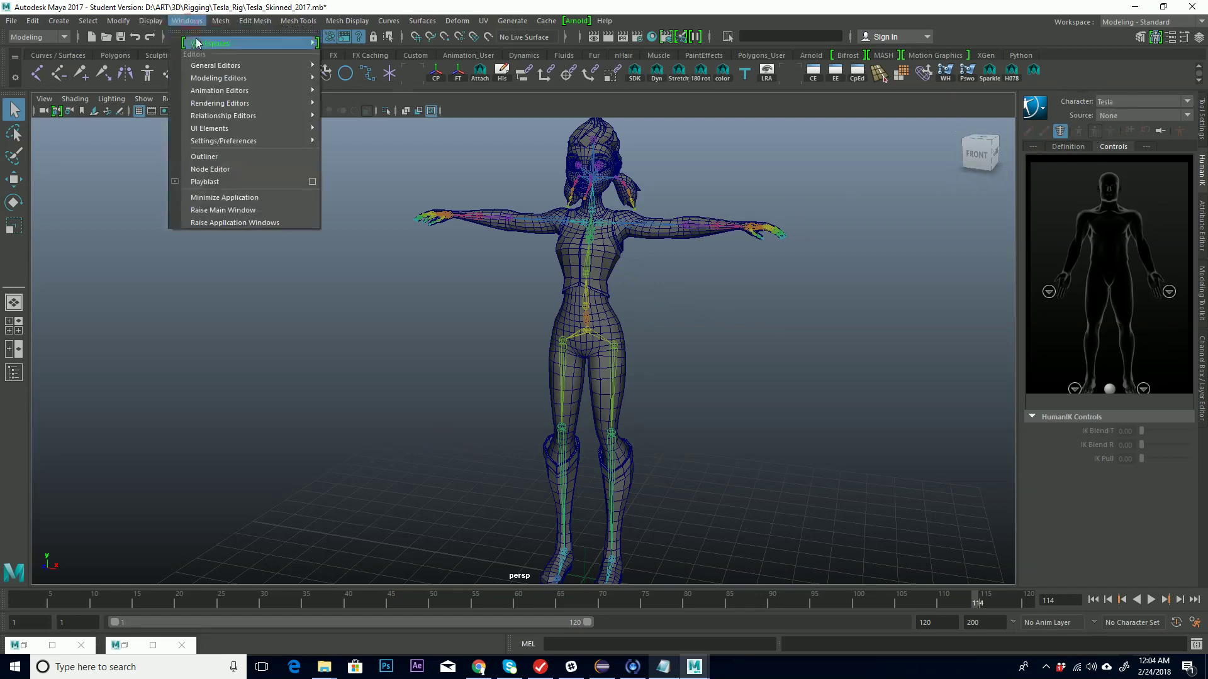
pyautogui.moveTo(212, 66)
pyautogui.click(375, 100)
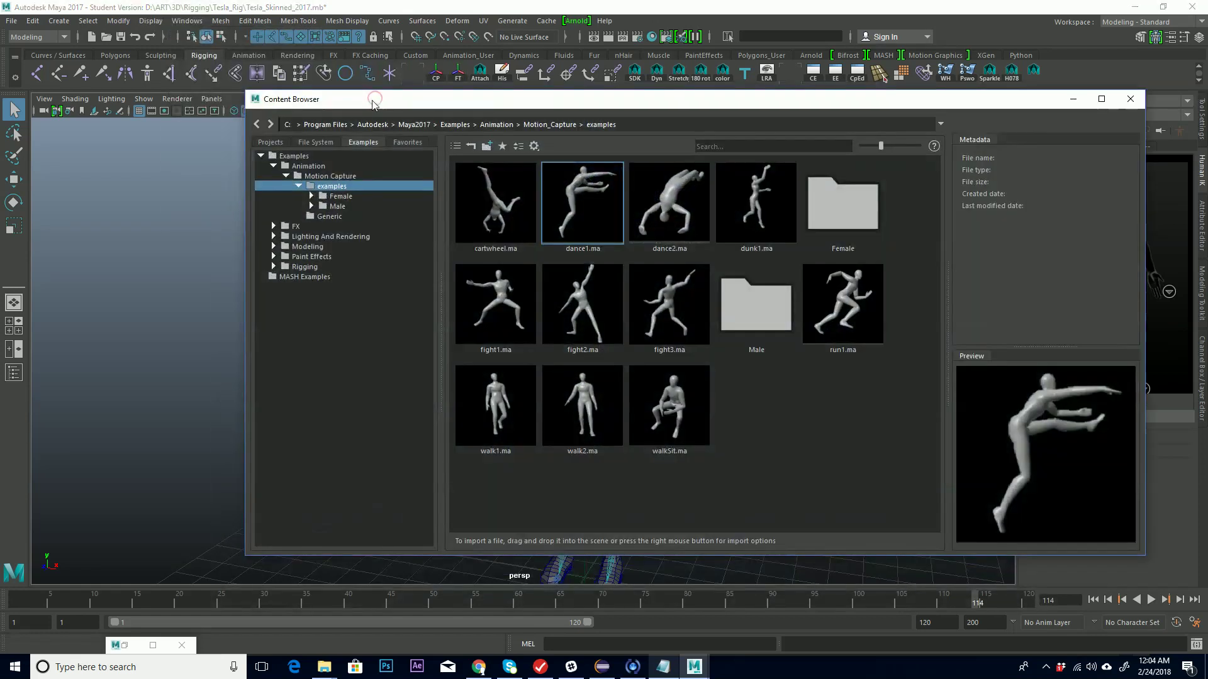
pyautogui.doubleClick(844, 207)
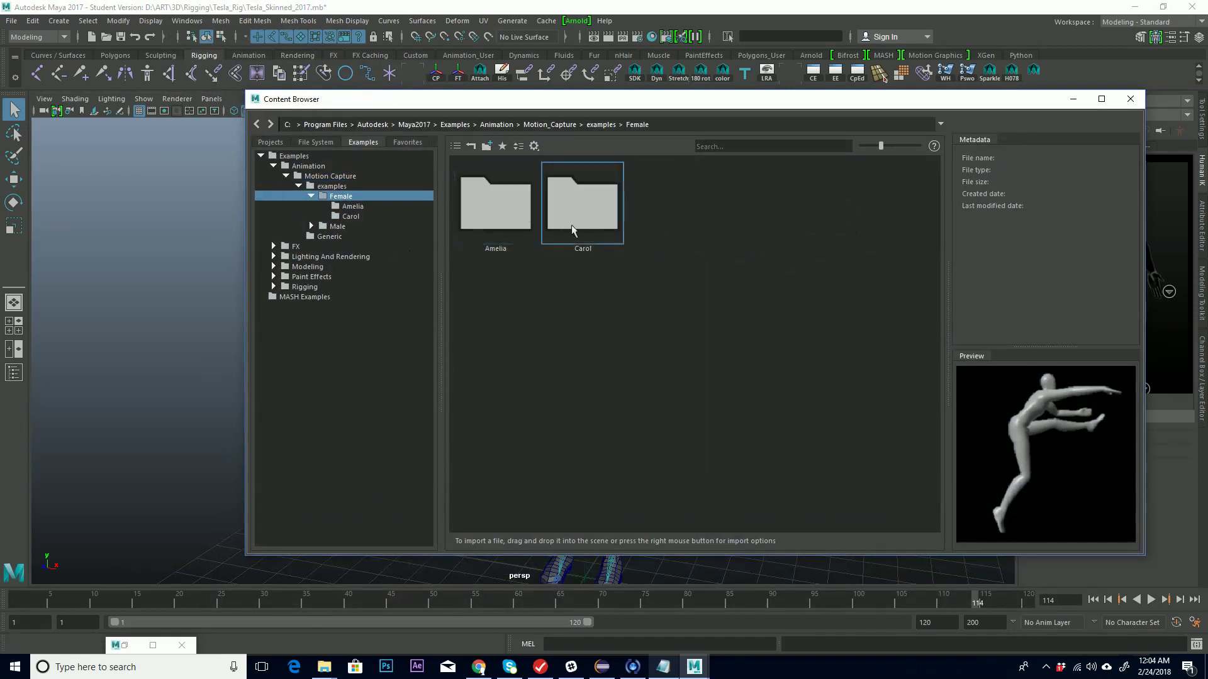
pyautogui.doubleClick(505, 216)
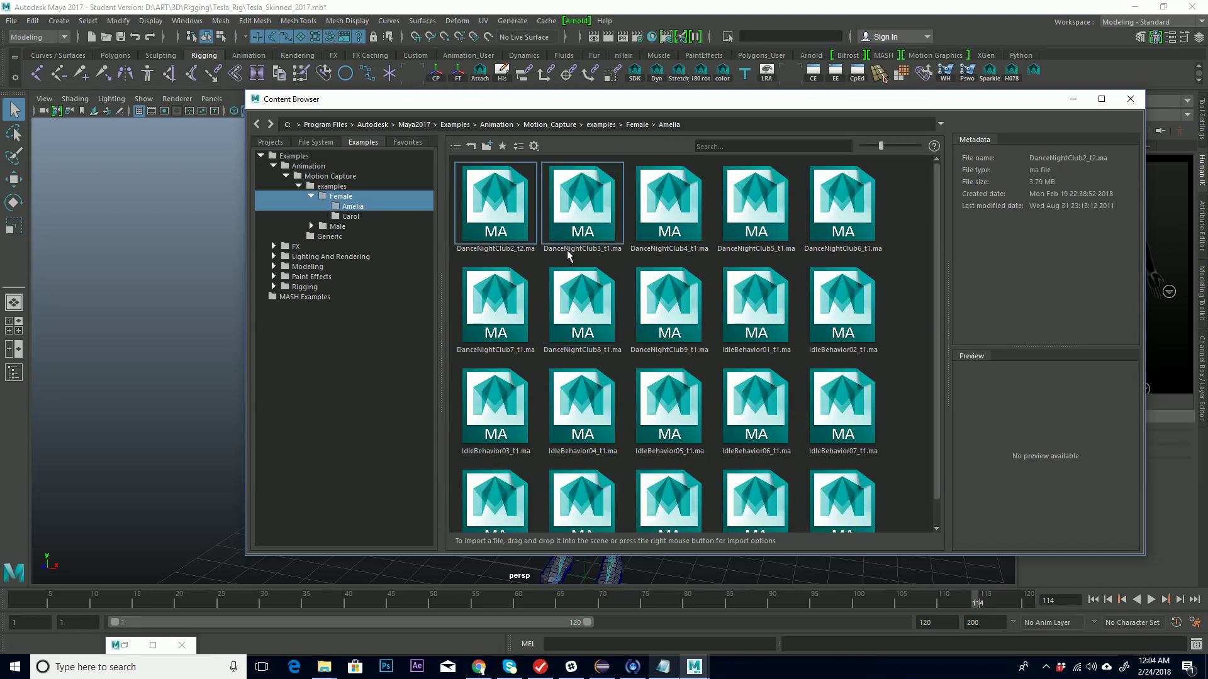
pyautogui.click(588, 217)
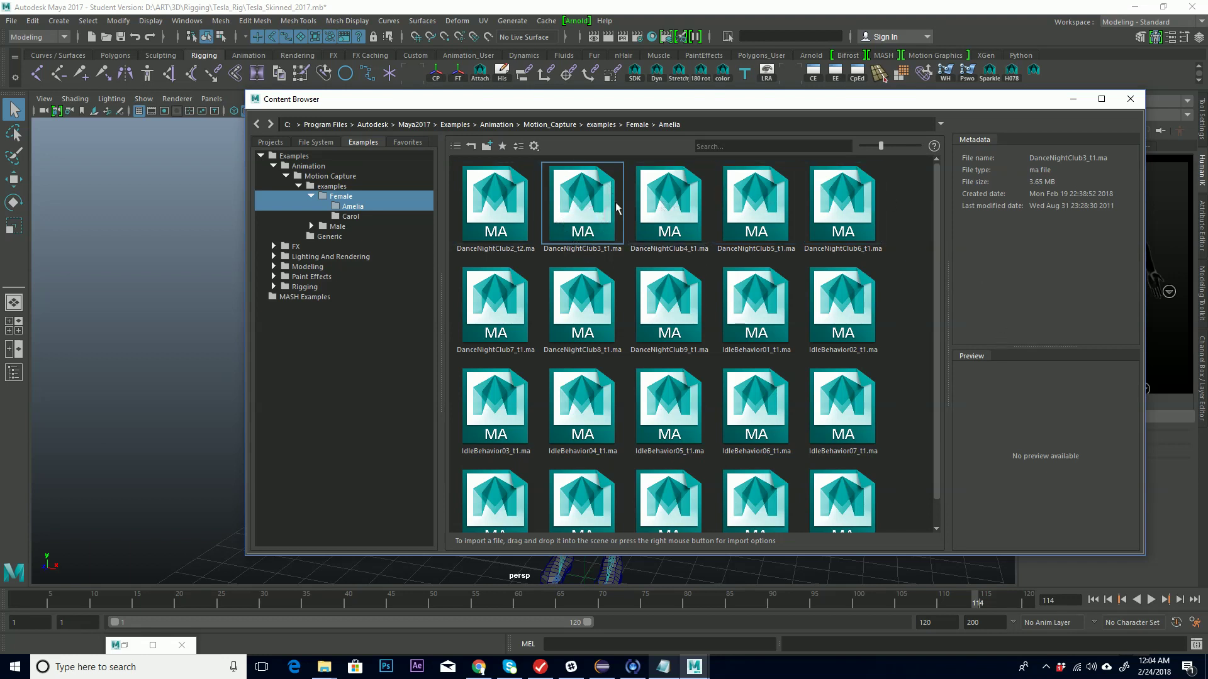
pyautogui.rightClick(578, 216)
pyautogui.click(606, 225)
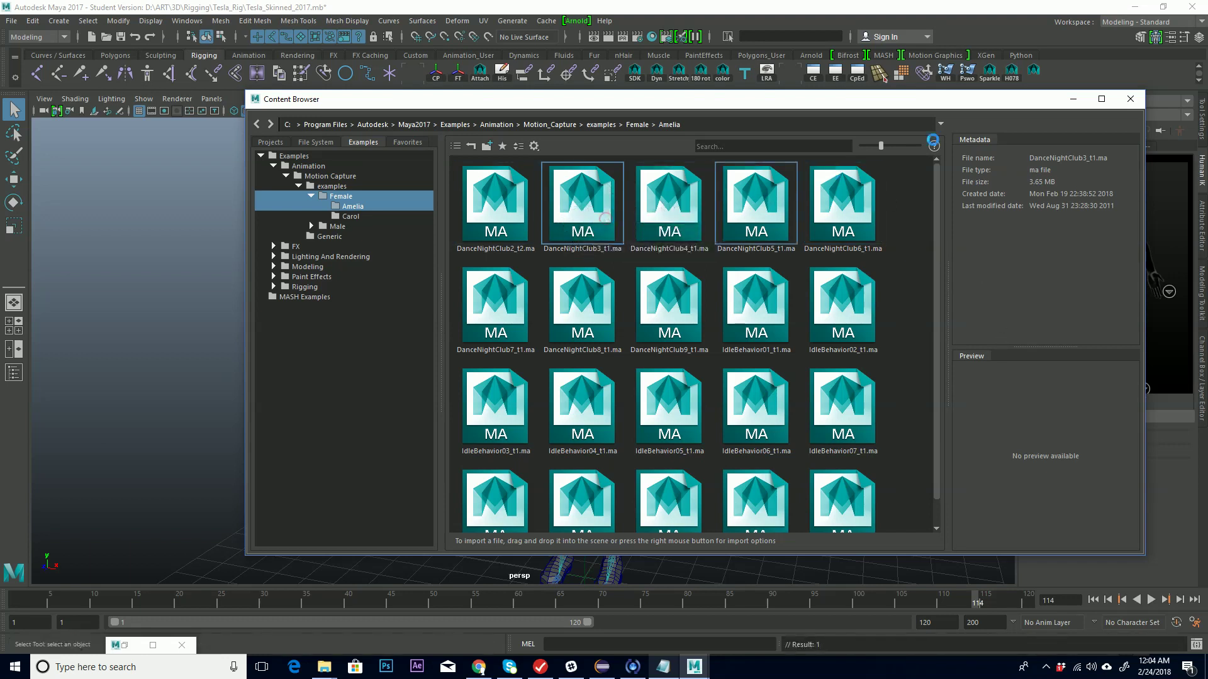
pyautogui.click(1074, 100)
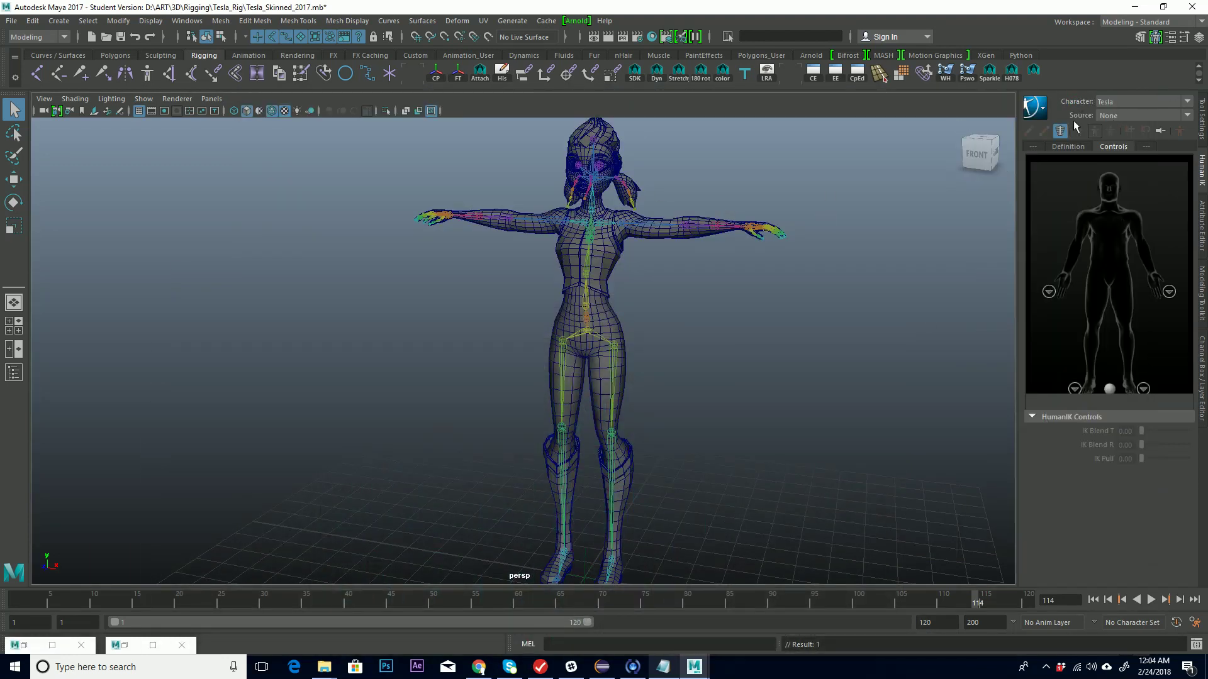
# Step: Restore the Outliner, select the DanceNightClub3_t1 root and frame it beside Tesla
pyautogui.click(1187, 116)
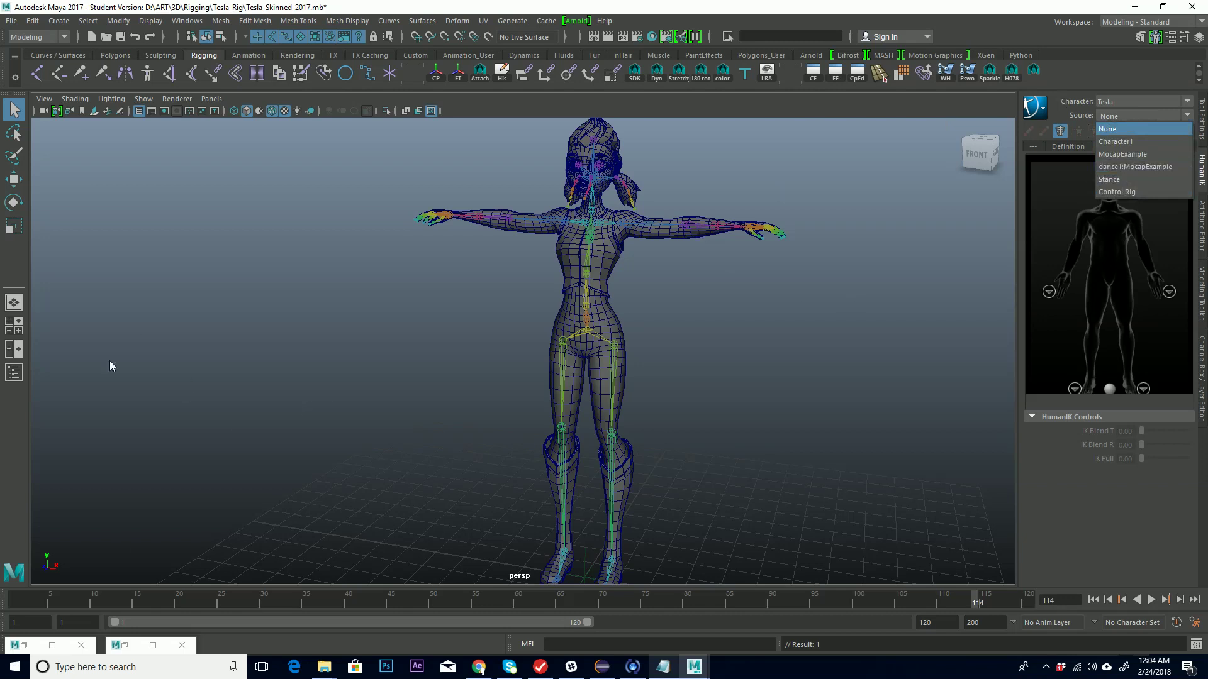
pyautogui.click(126, 646)
pyautogui.click(126, 645)
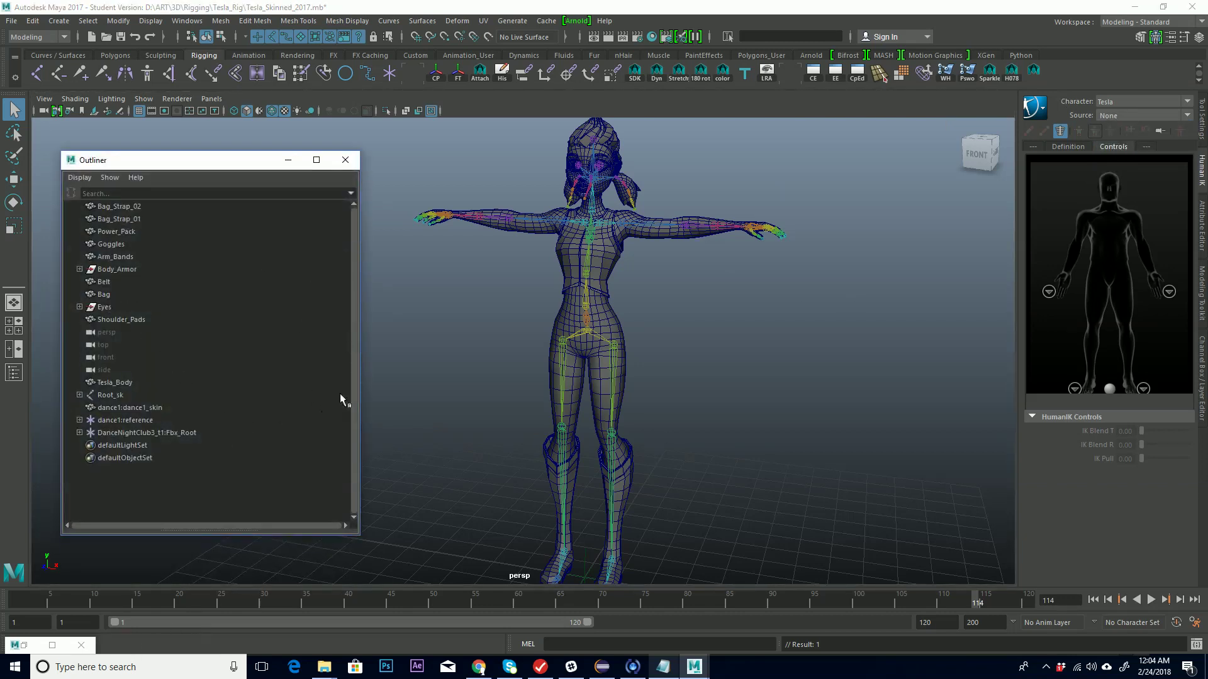
pyautogui.click(154, 434)
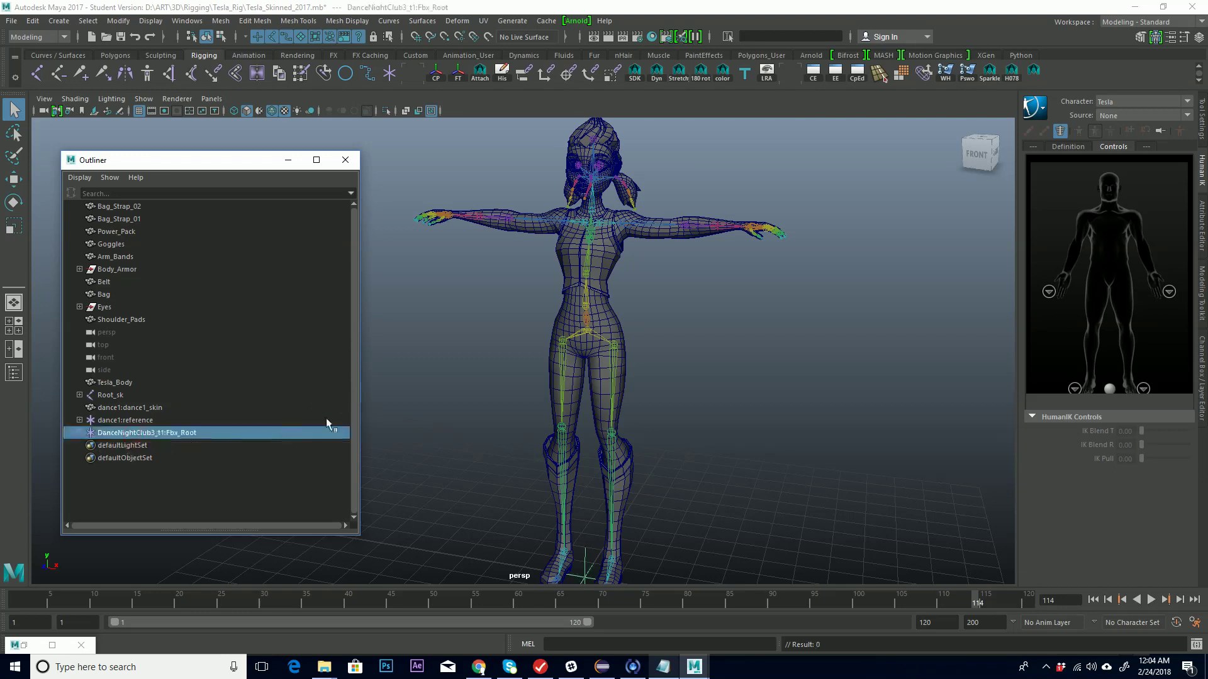
pyautogui.keyDown('alt'); pyautogui.moveTo(566, 390); pyautogui.dragTo(591, 380, button='right'); pyautogui.keyUp('alt')
pyautogui.keyDown('alt'); pyautogui.moveTo(590, 380); pyautogui.dragTo(647, 406); pyautogui.keyUp('alt')
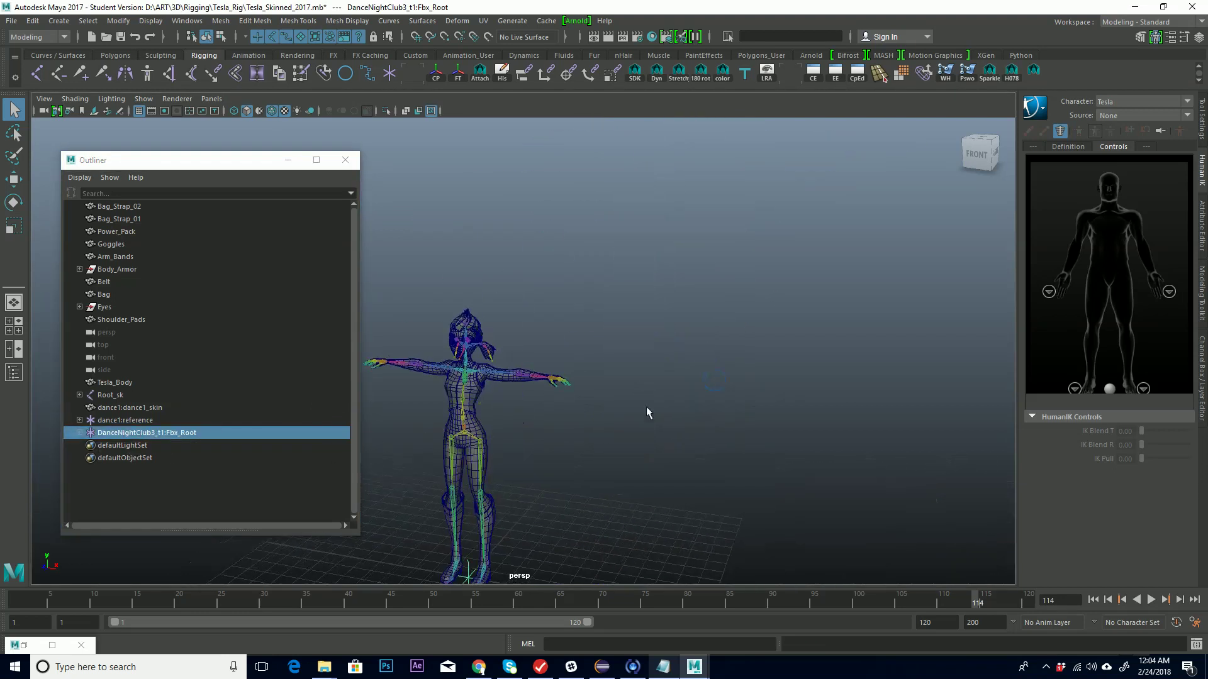
pyautogui.press('f')
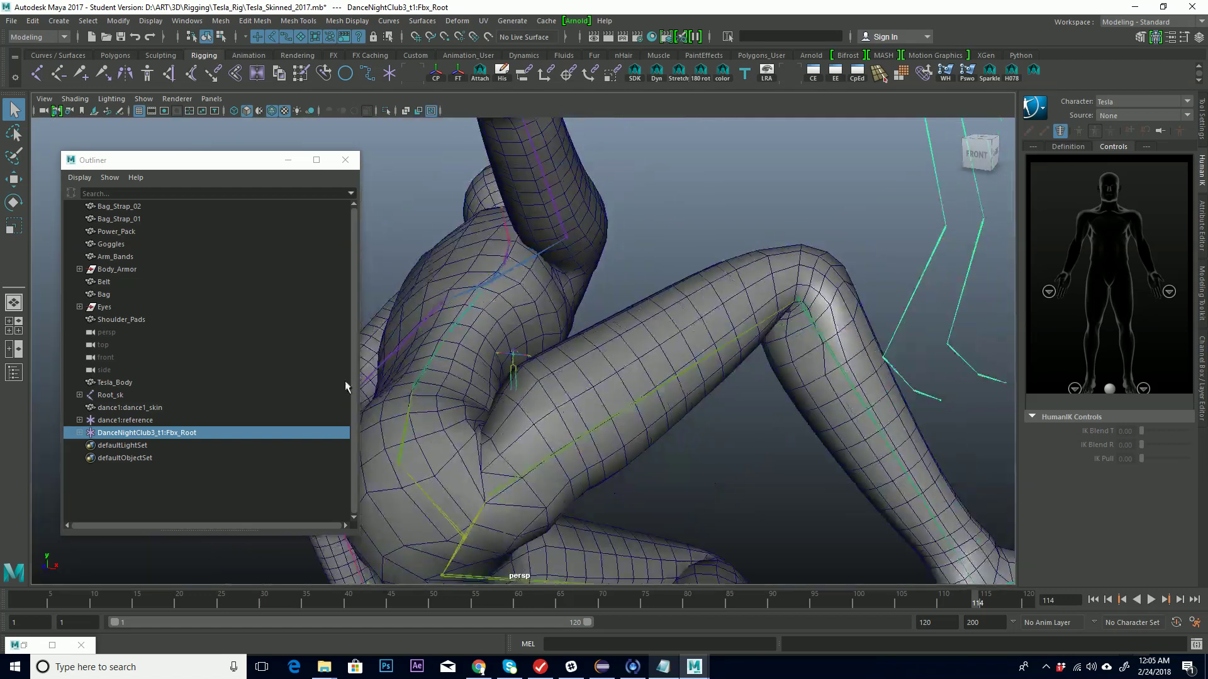
pyautogui.keyDown('alt'); pyautogui.moveTo(573, 384); pyautogui.dragTo(598, 353, button='right'); pyautogui.keyUp('alt')
pyautogui.keyDown('alt'); pyautogui.moveTo(597, 352); pyautogui.dragTo(713, 300); pyautogui.keyUp('alt')
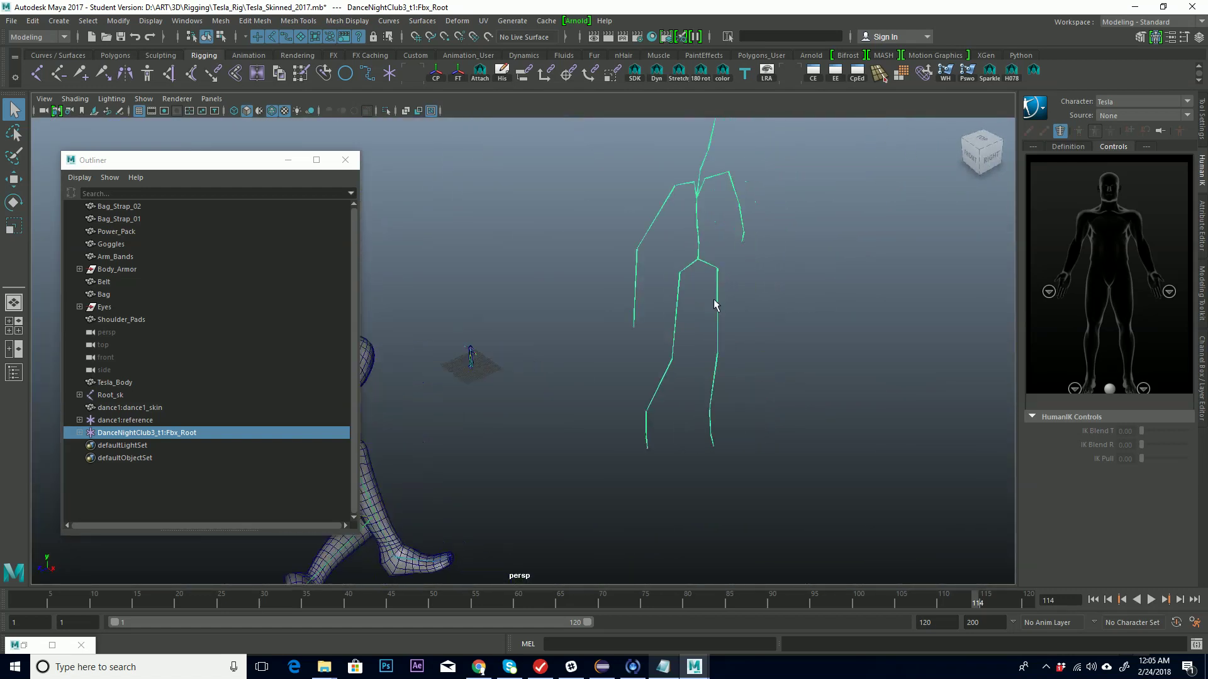
# Step: Play the imported mocap, then stop and return to frame 1
pyautogui.click(194, 597)
pyautogui.hotkey('alt', 'v')
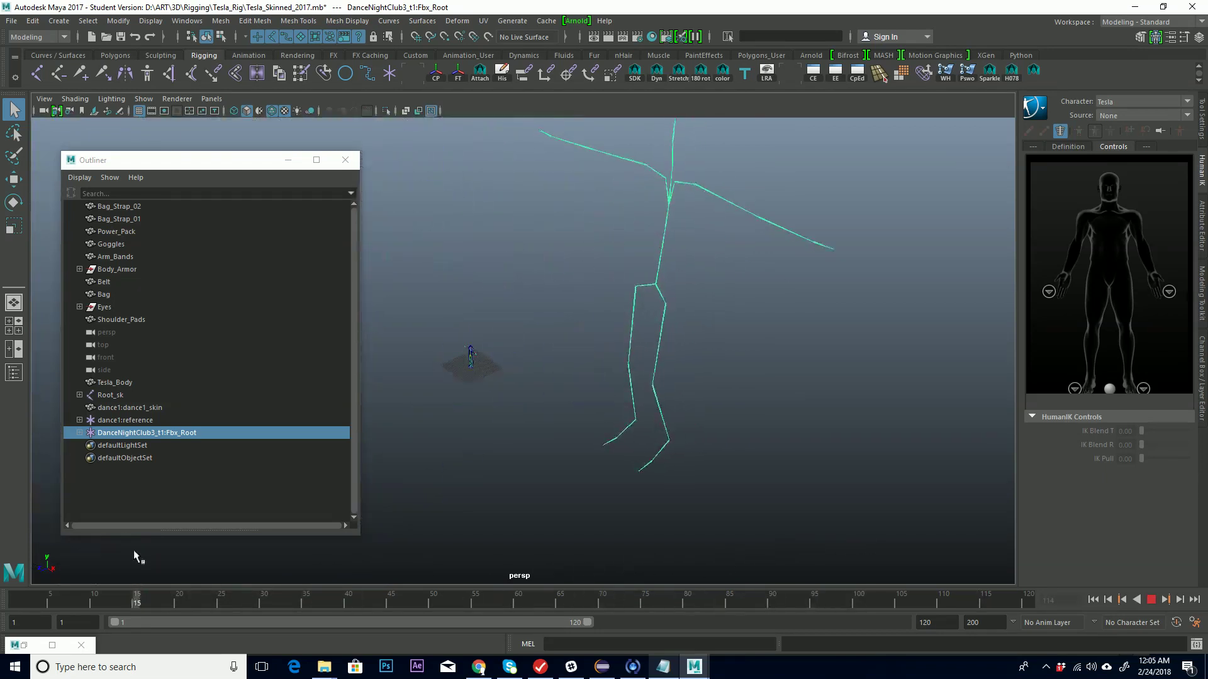
pyautogui.hotkey('alt', 'v')
pyautogui.hotkey('alt', 'shift', 'v')
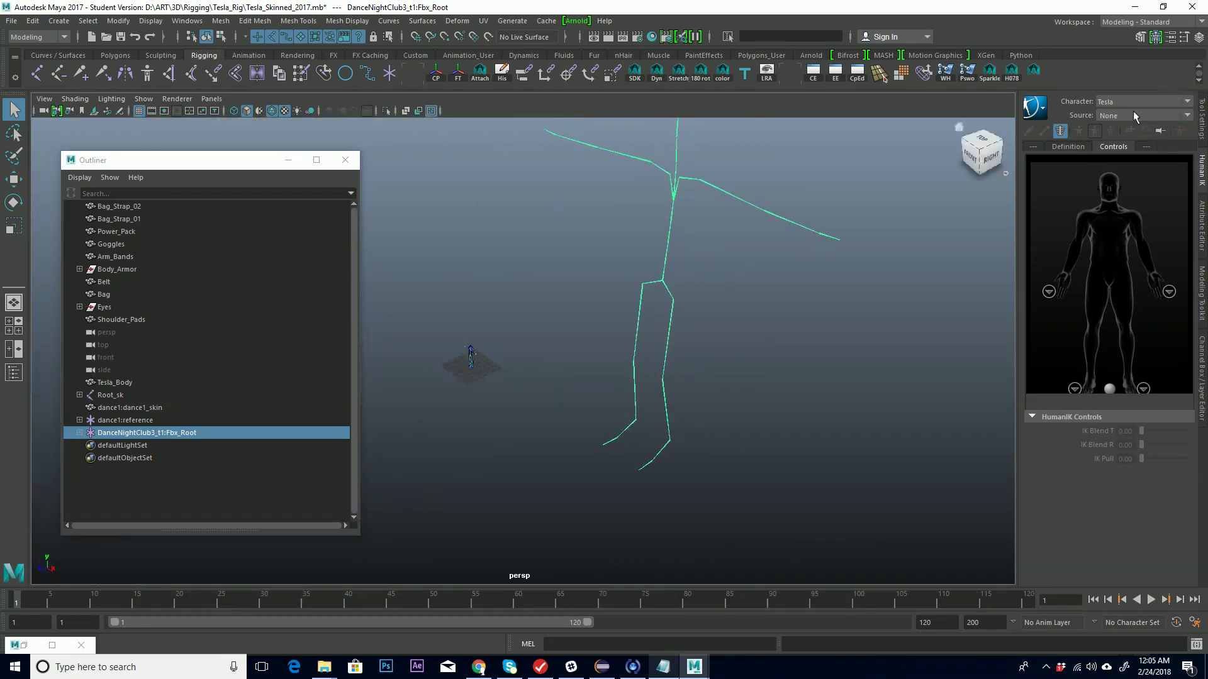
# Step: Minimize the Outliner, face the dance skeleton from the front, select its Hips and list HumanIK characters
pyautogui.press('f')
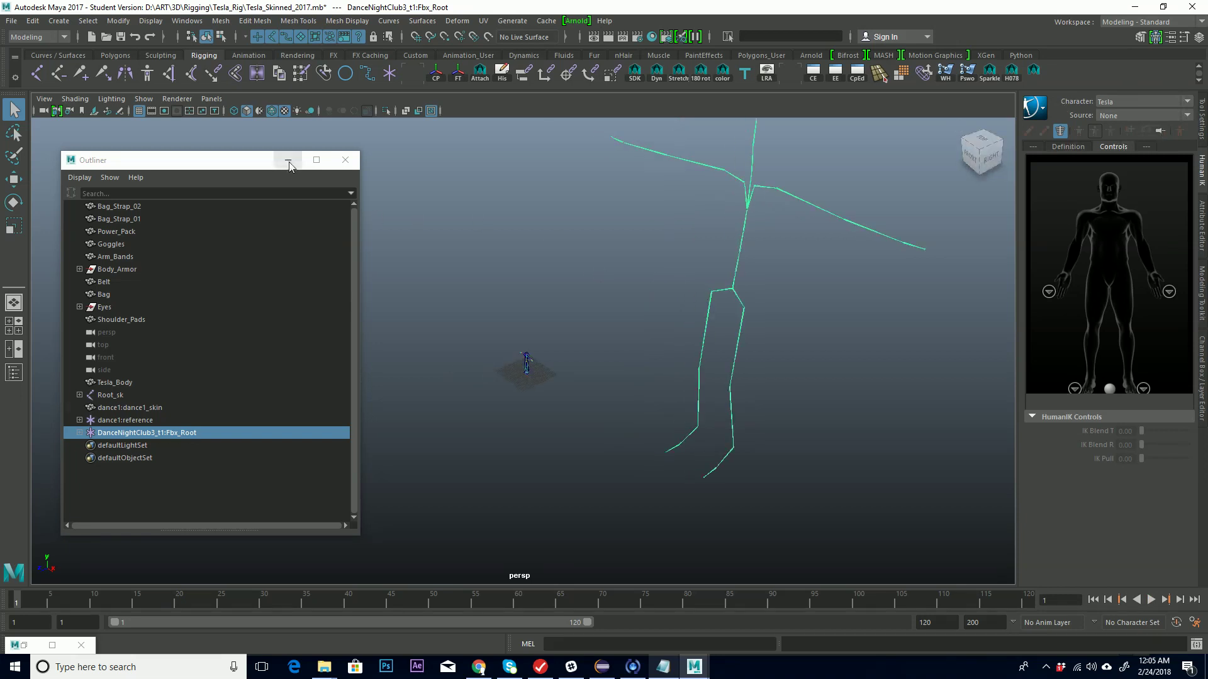
pyautogui.click(288, 163)
pyautogui.scroll(5, 560, 334)
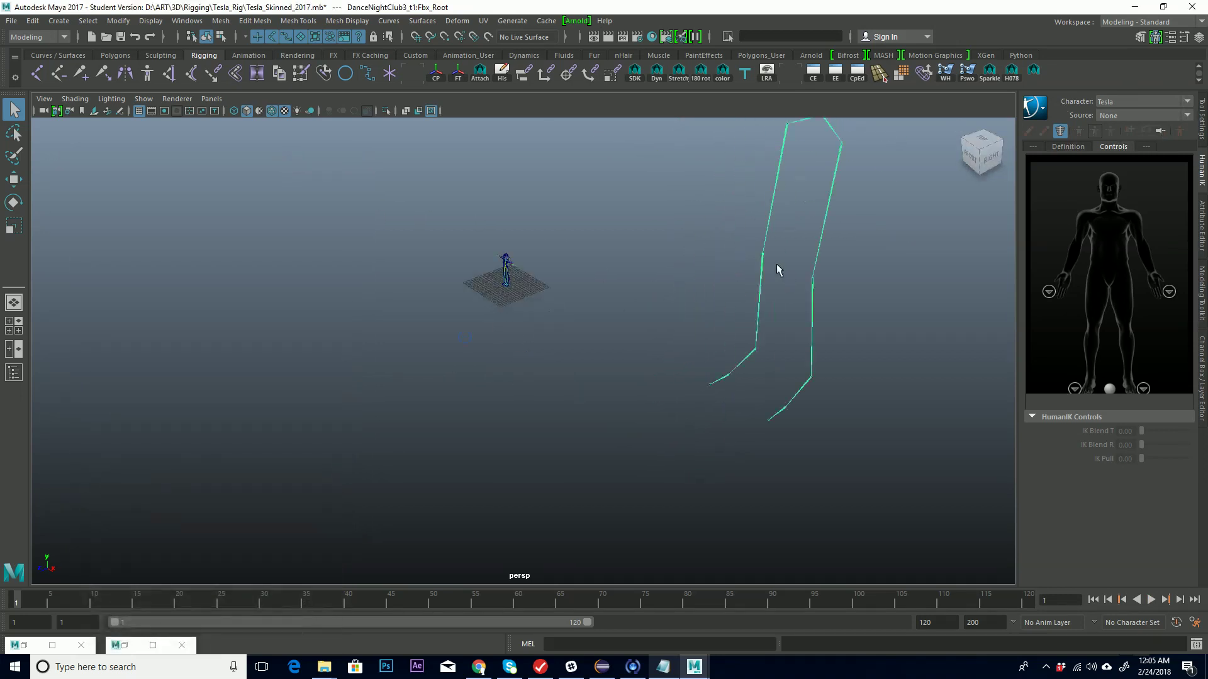
pyautogui.keyDown('alt'); pyautogui.moveTo(776, 263); pyautogui.dragTo(651, 358, button='middle'); pyautogui.keyUp('alt')
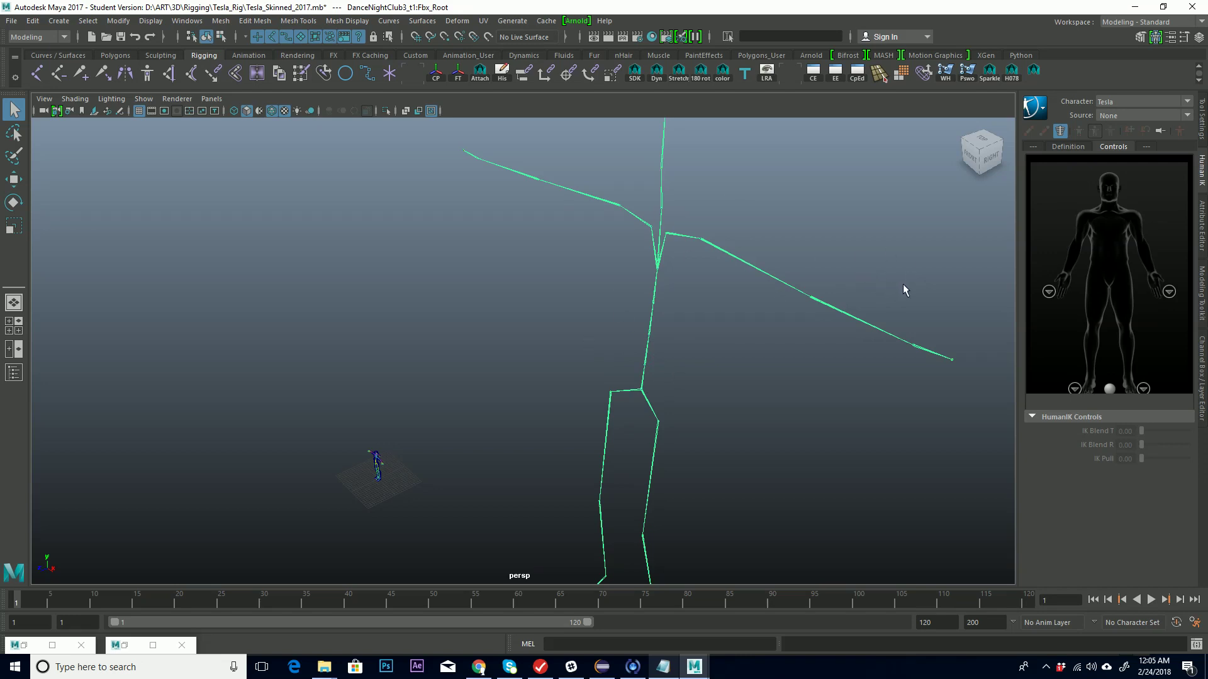
pyautogui.keyDown('alt'); pyautogui.moveTo(657, 378); pyautogui.dragTo(417, 536); pyautogui.keyUp('alt')
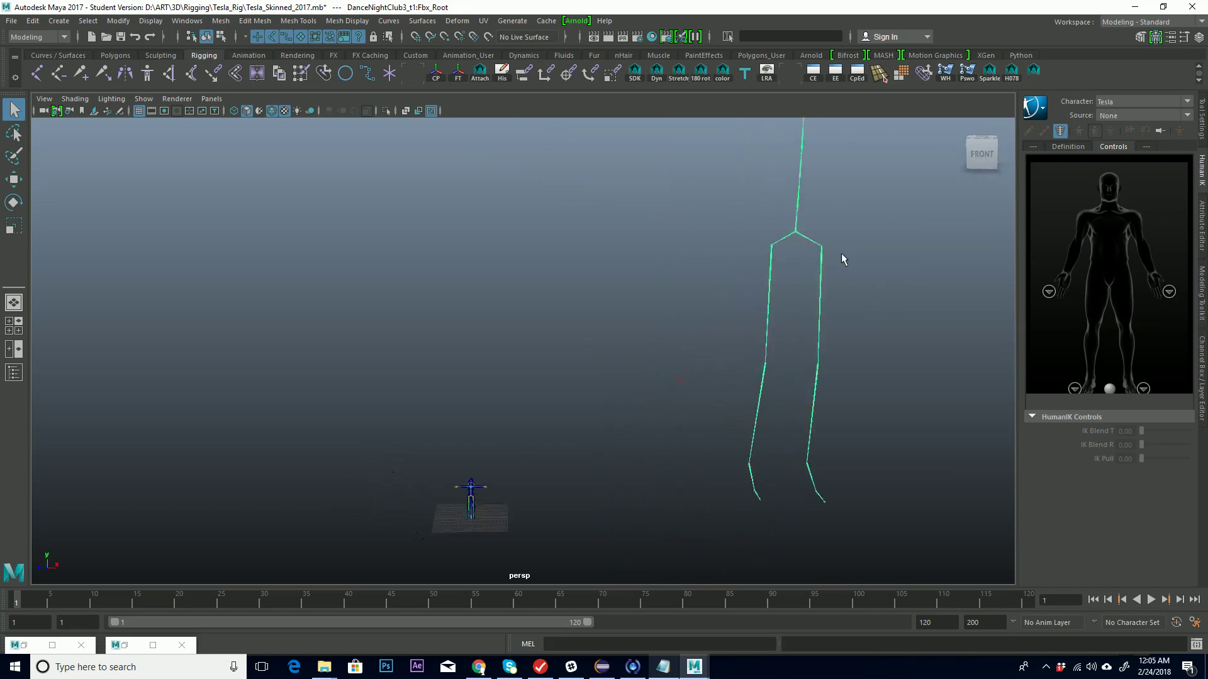
pyautogui.press('f')
pyautogui.click(734, 294)
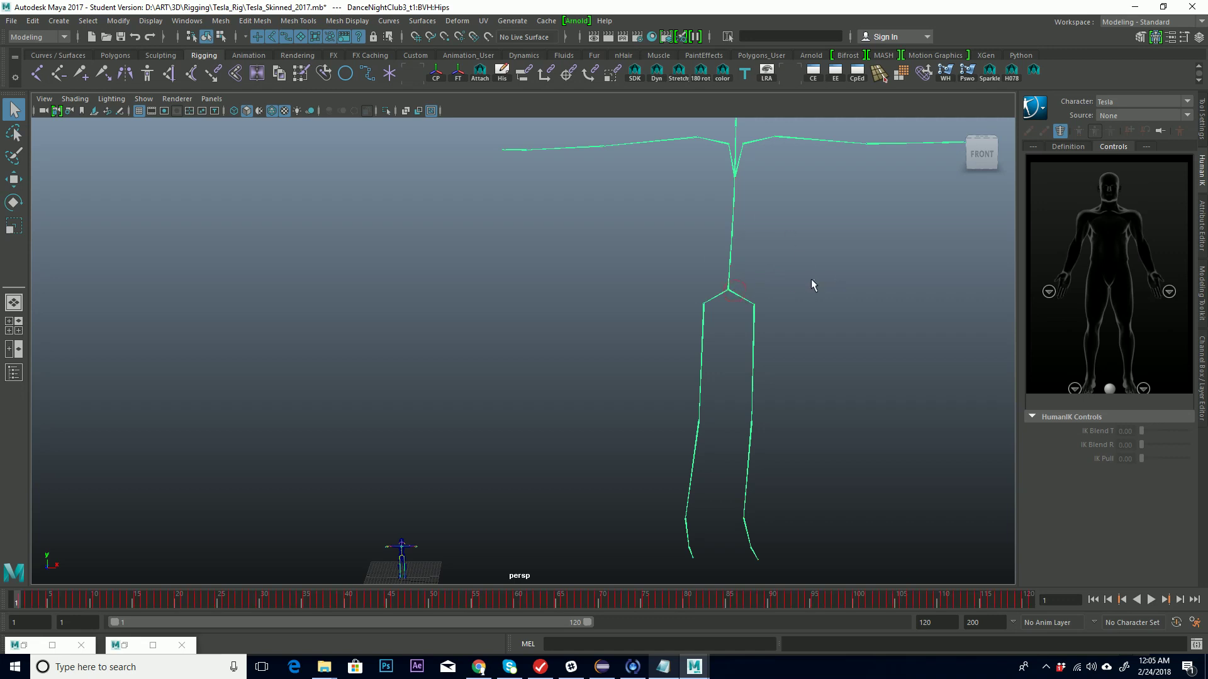
pyautogui.click(810, 278)
pyautogui.click(733, 293)
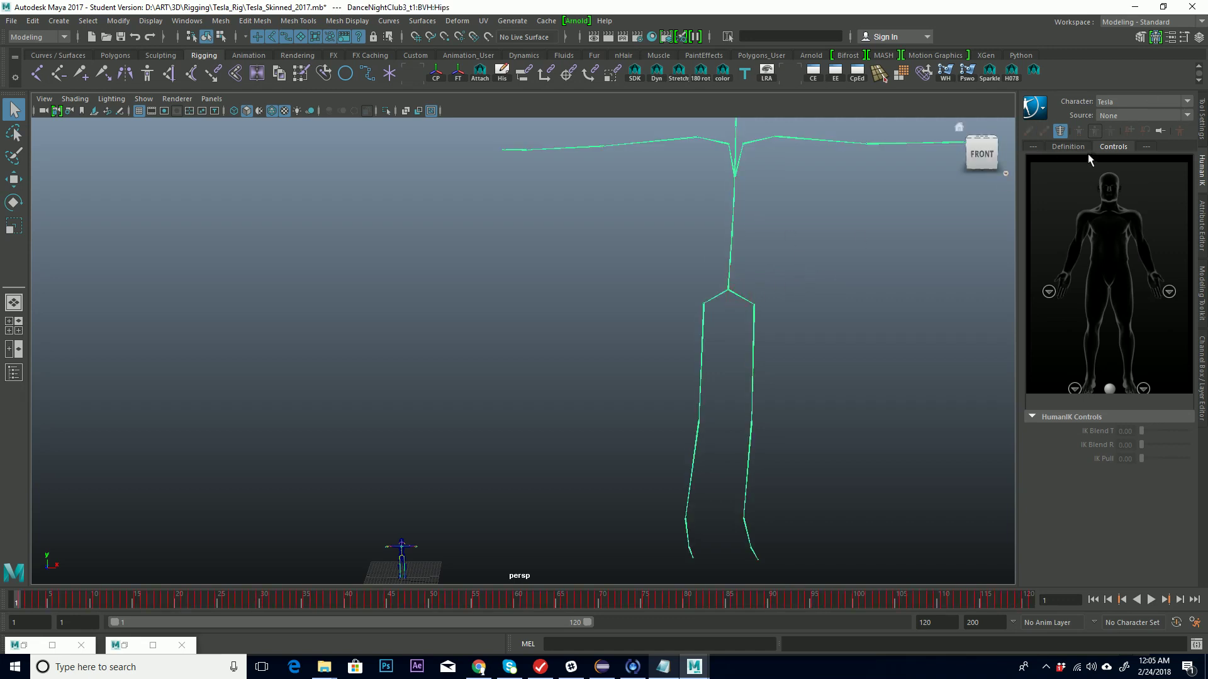
pyautogui.click(1185, 103)
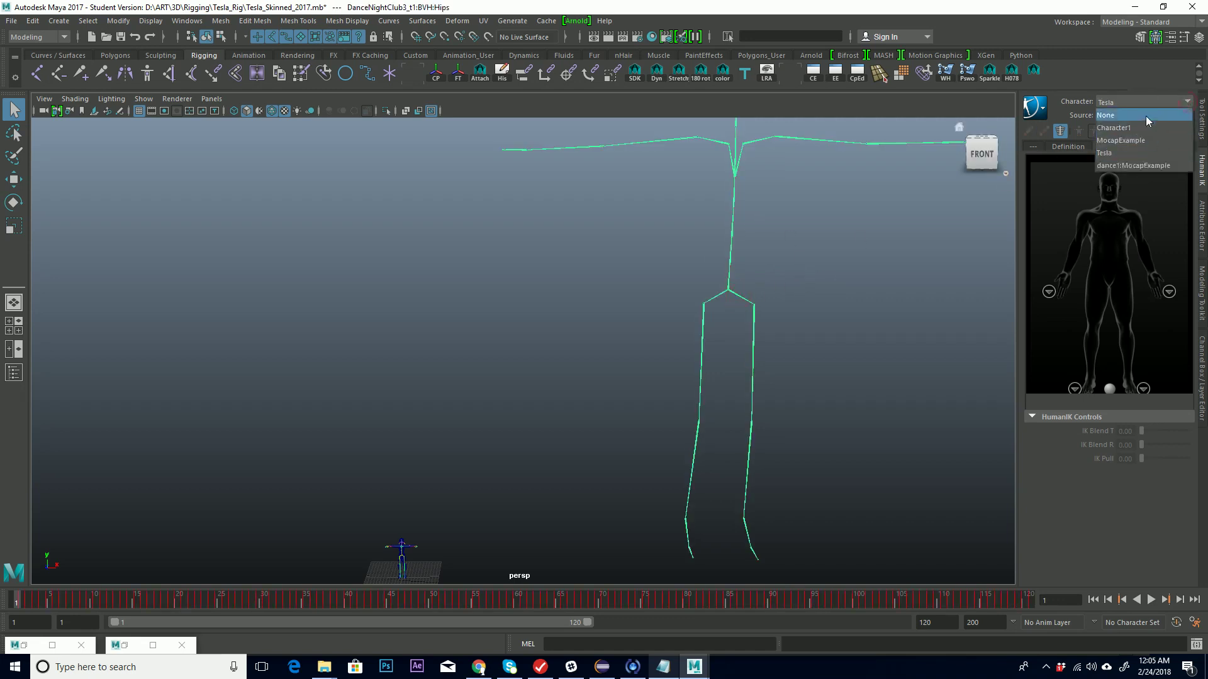
# Step: Set Character to None, create the Character2 definition, and open Hips slot options with Hips selected
pyautogui.click(1120, 115)
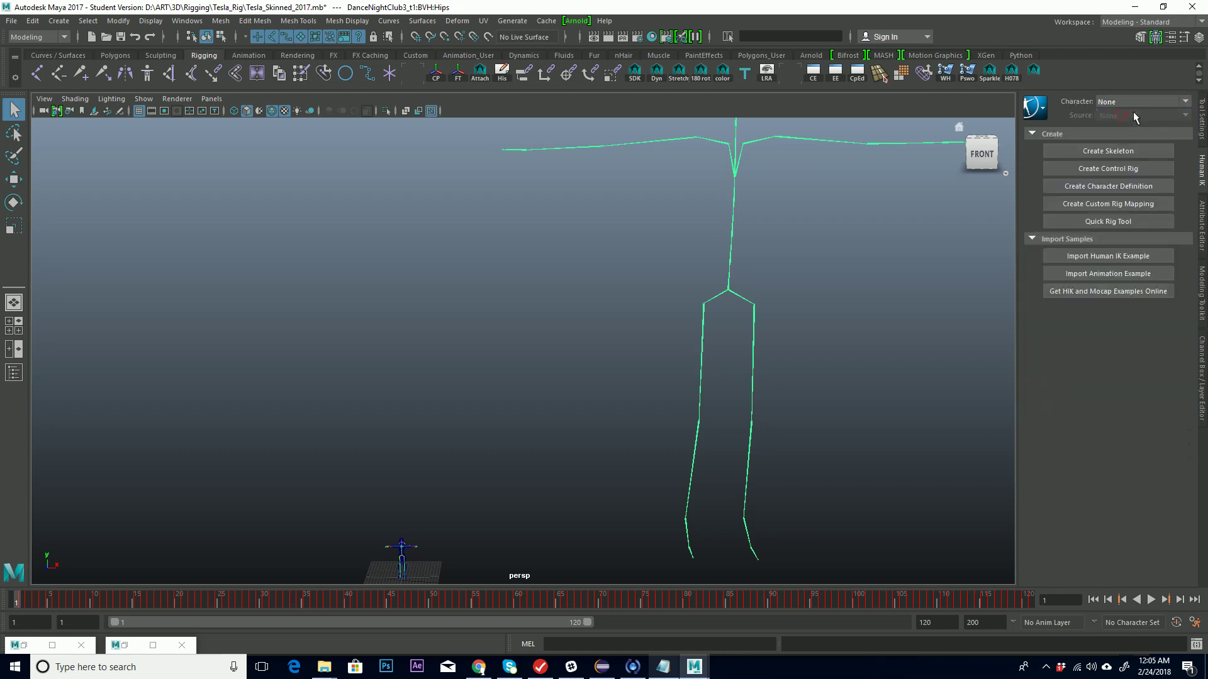
pyautogui.click(1124, 186)
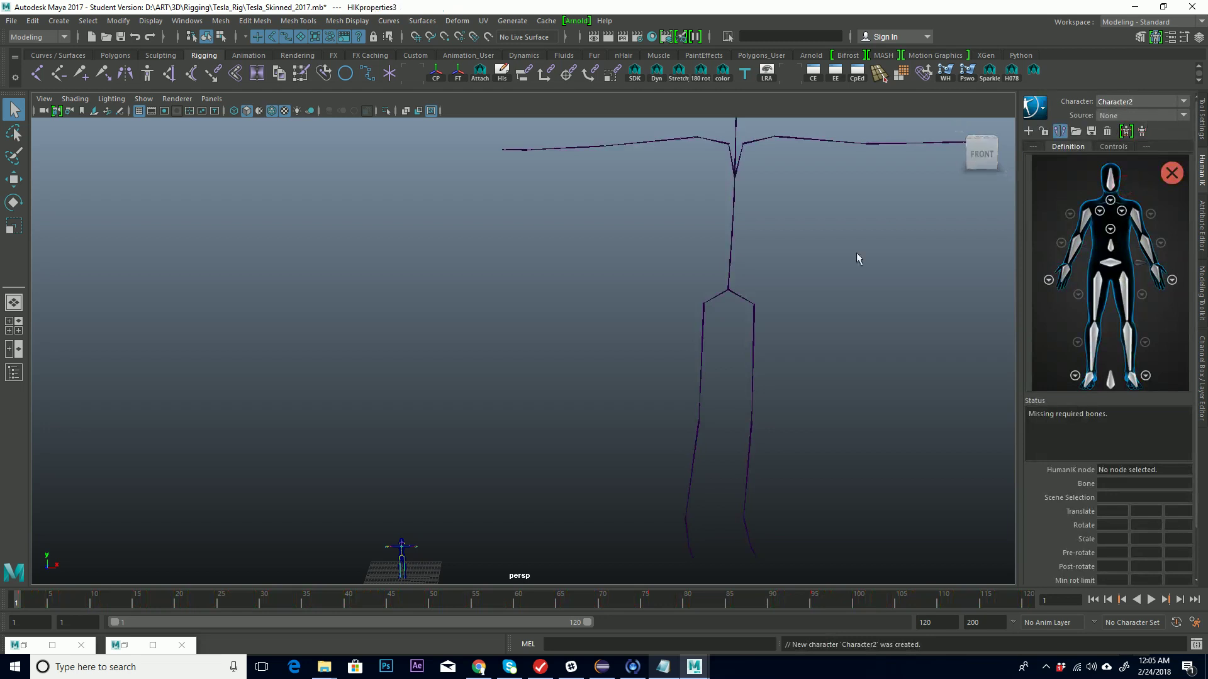
pyautogui.keyDown('alt'); pyautogui.moveTo(750, 296); pyautogui.dragTo(700, 305); pyautogui.keyUp('alt')
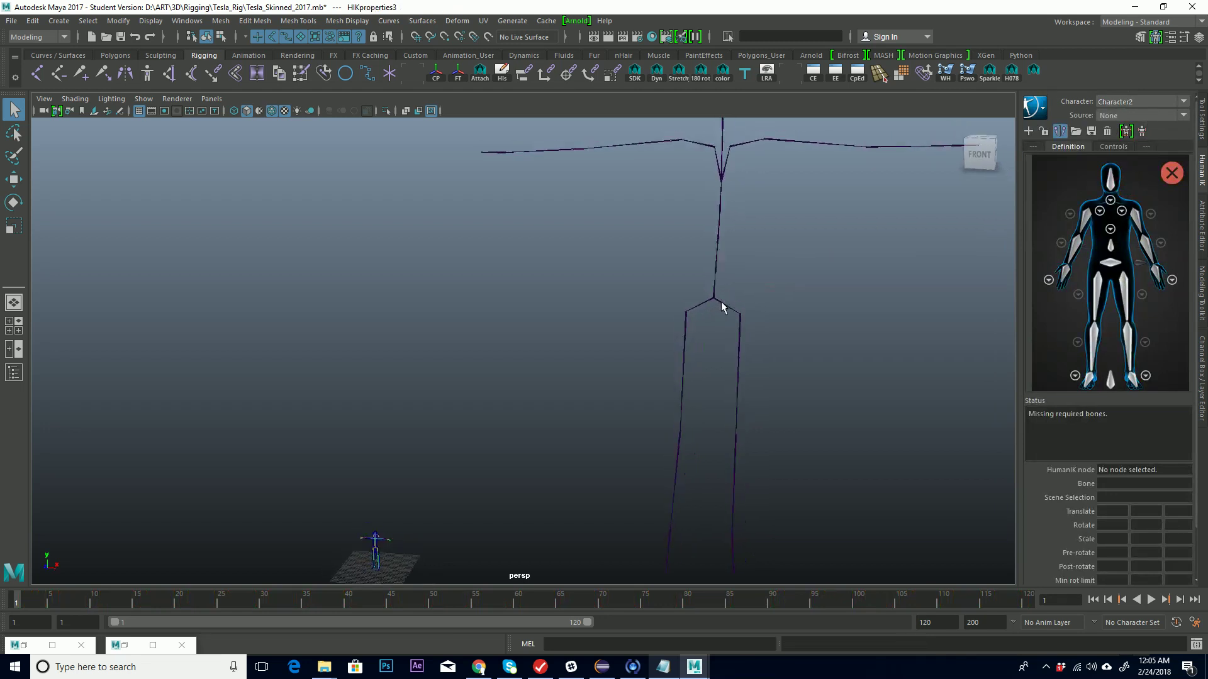
pyautogui.click(721, 301)
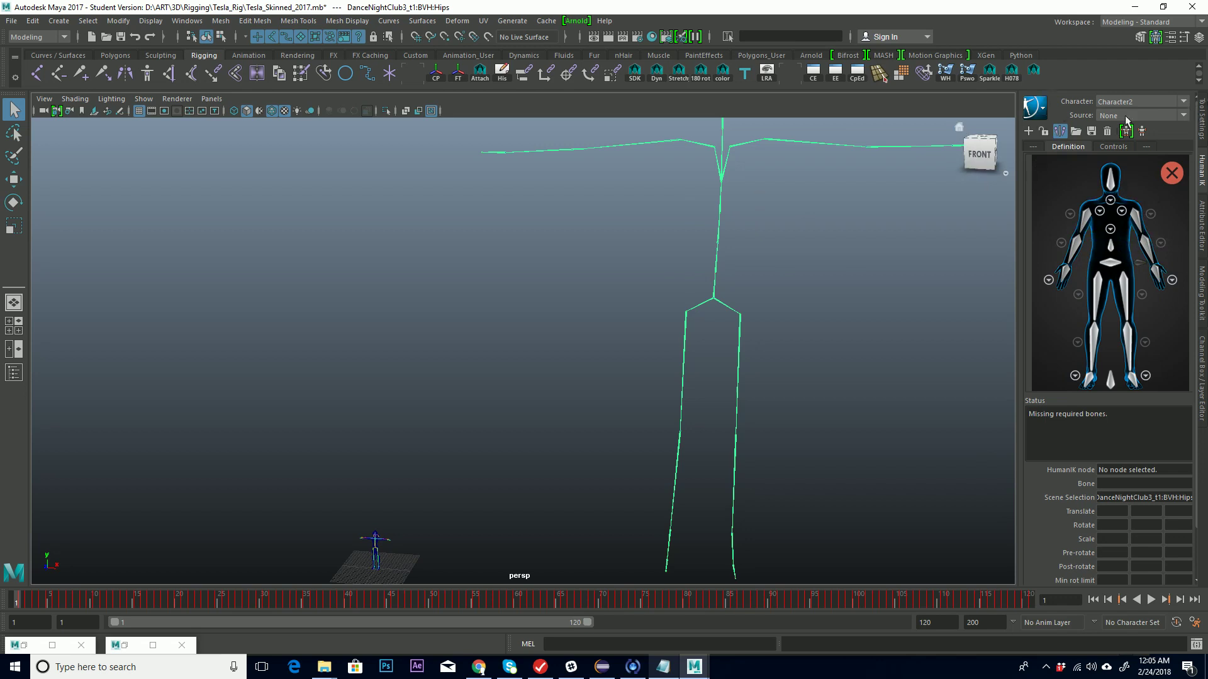
pyautogui.click(1184, 116)
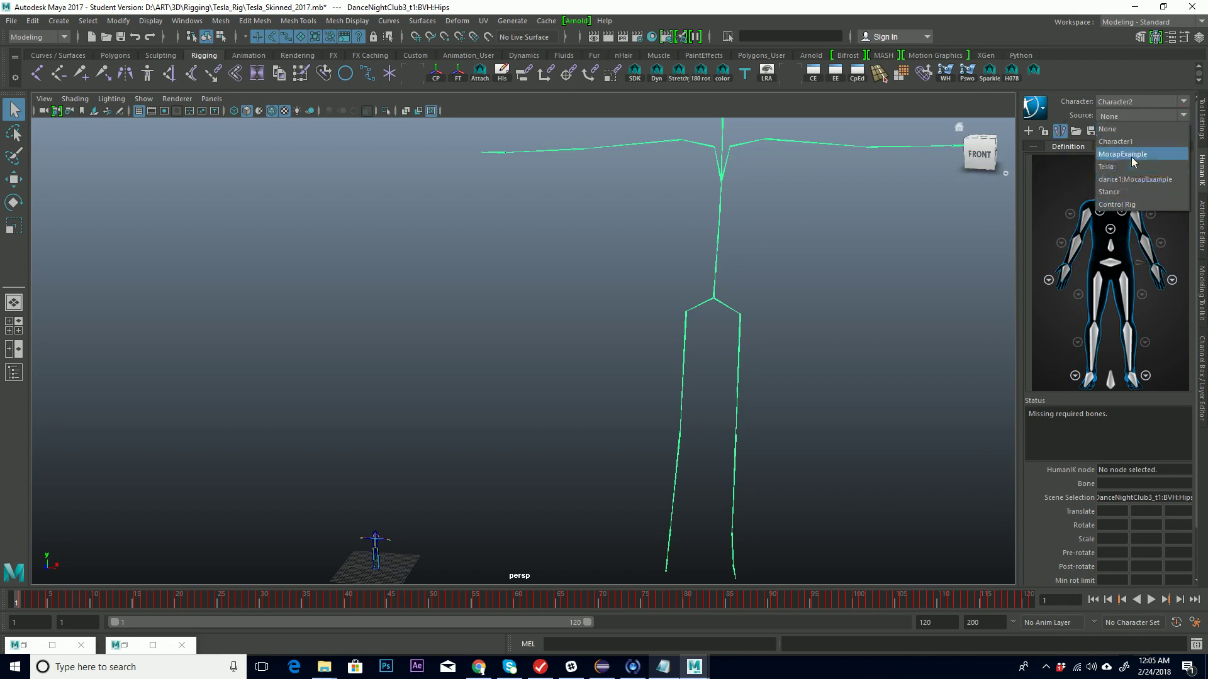
pyautogui.click(843, 288)
pyautogui.click(720, 304)
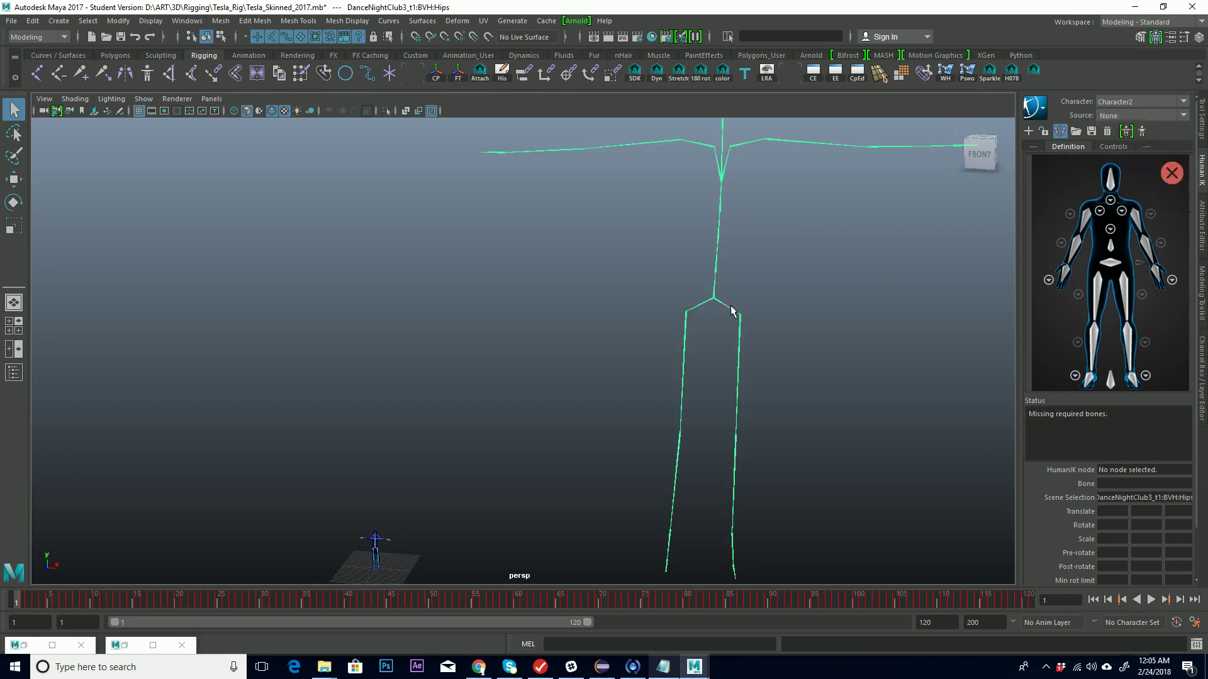
pyautogui.rightClick(1111, 266)
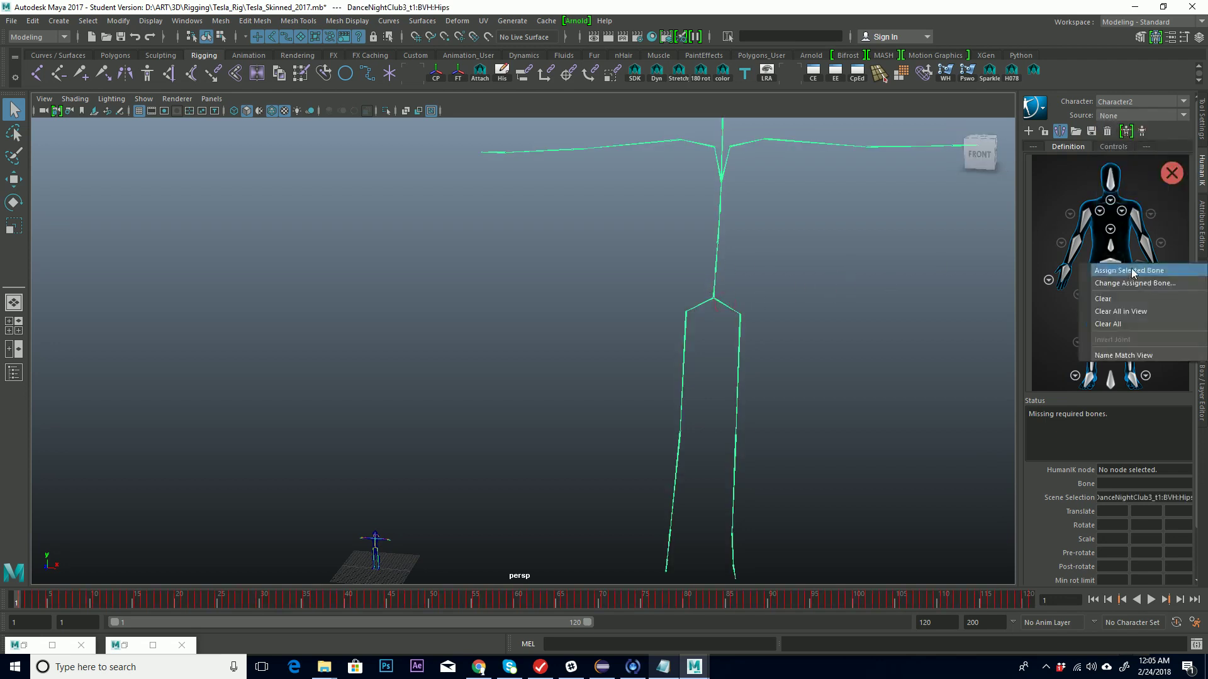
# Step: Assign the Hips joint to the Hips slot and the Chest joint to Spine
pyautogui.click(1131, 271)
pyautogui.click(718, 268)
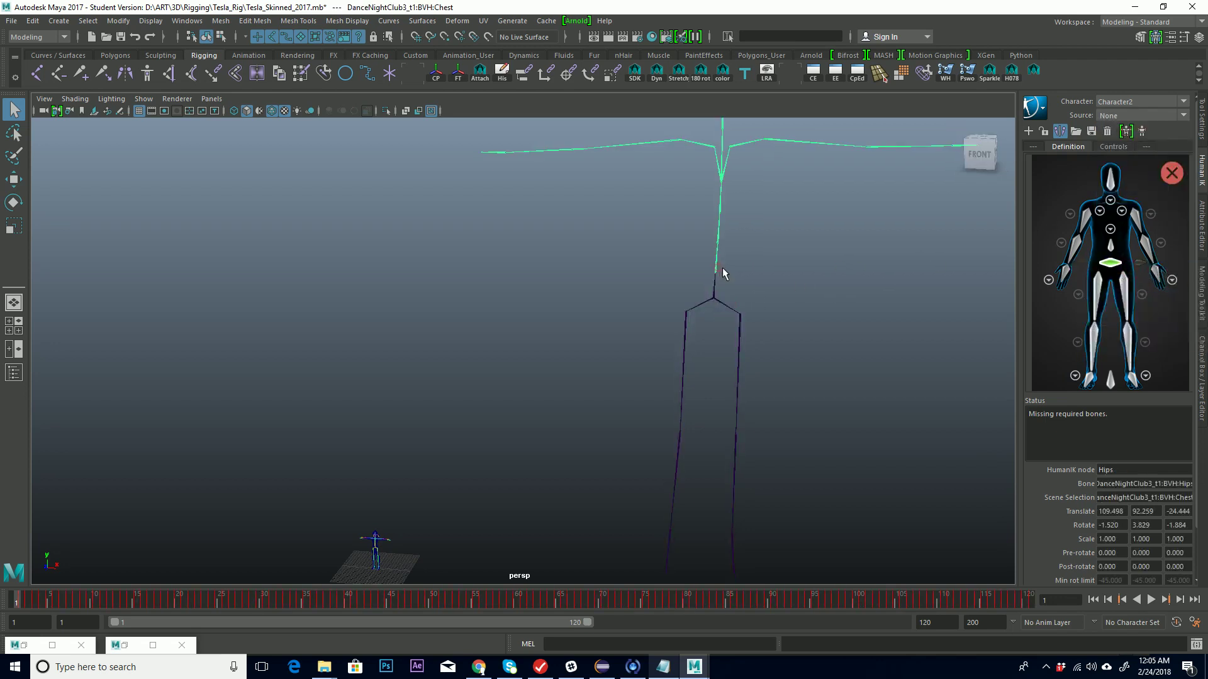
pyautogui.rightClick(1115, 247)
pyautogui.click(1123, 254)
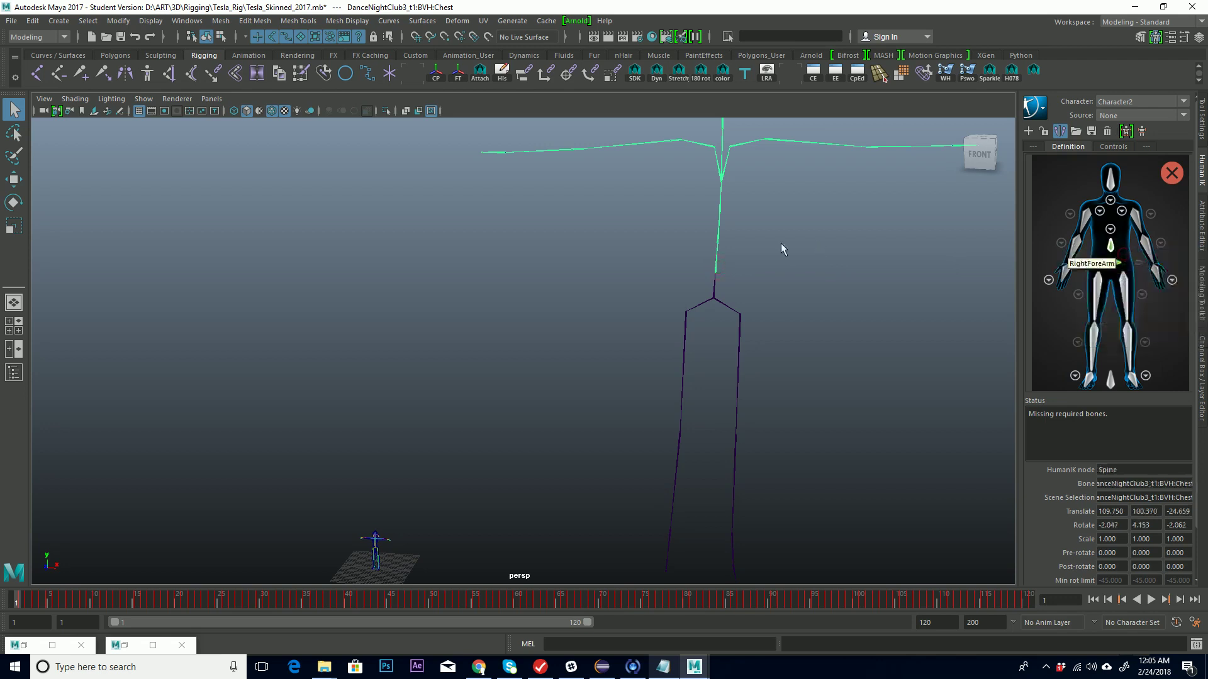
pyautogui.click(780, 244)
pyautogui.keyDown('alt'); pyautogui.moveTo(753, 261); pyautogui.dragTo(723, 251); pyautogui.keyUp('alt')
# Step: Map Chest2, Chest3 and Chest4 to Spine1, Spine2 and Spine3 in the detailed spine view
pyautogui.click(663, 244)
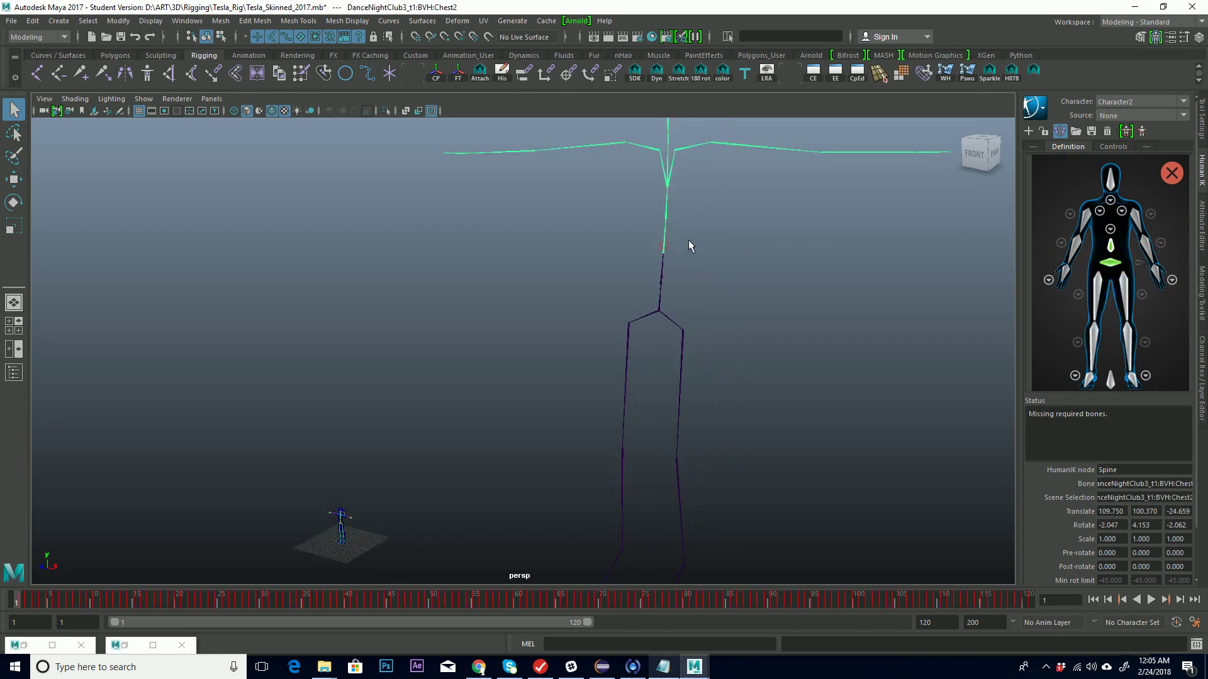
pyautogui.click(1121, 244)
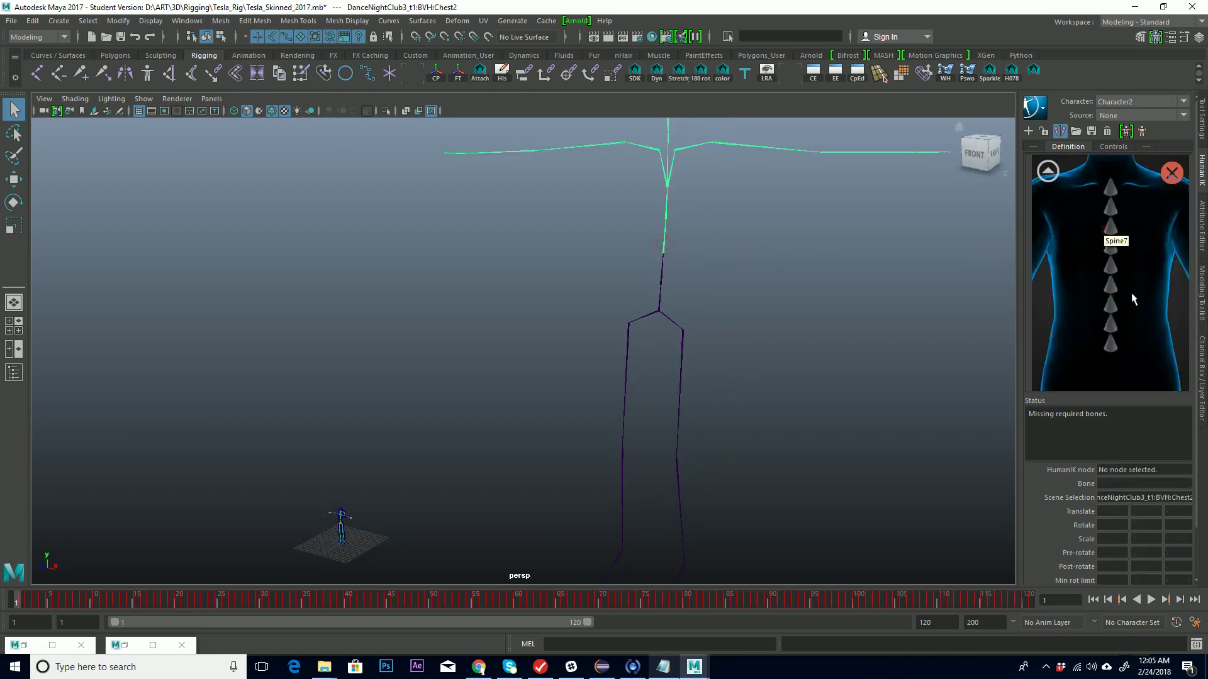
pyautogui.click(1111, 345)
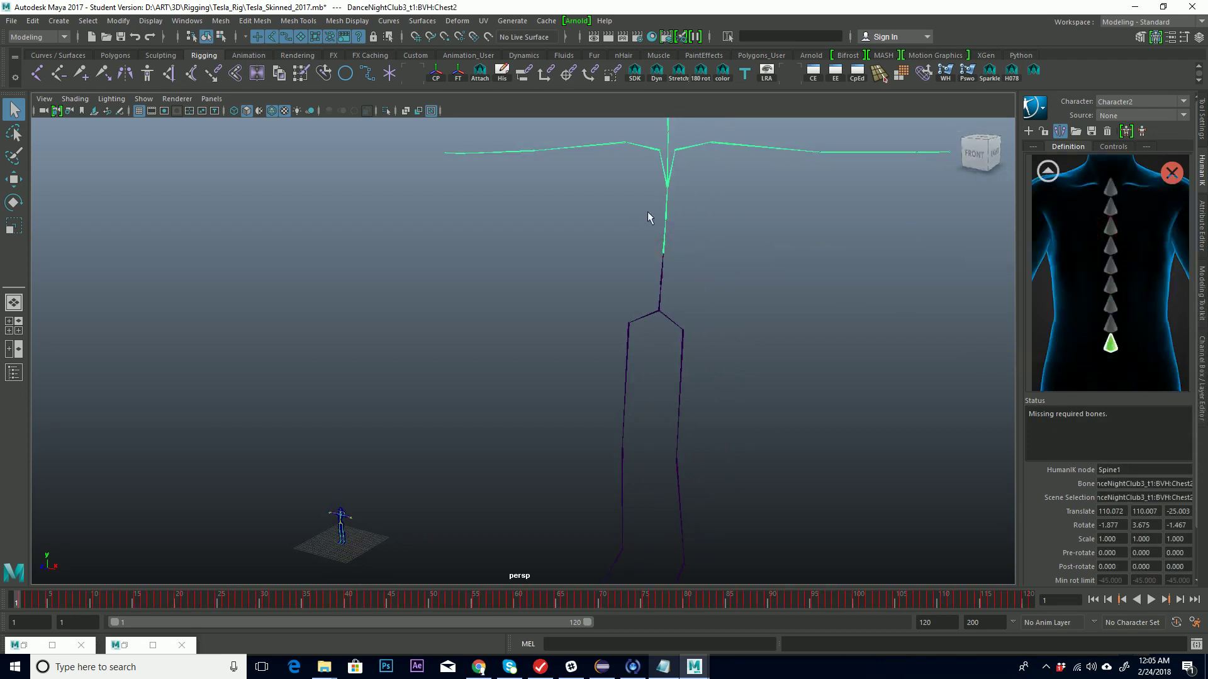
pyautogui.click(666, 221)
pyautogui.rightClick(1111, 326)
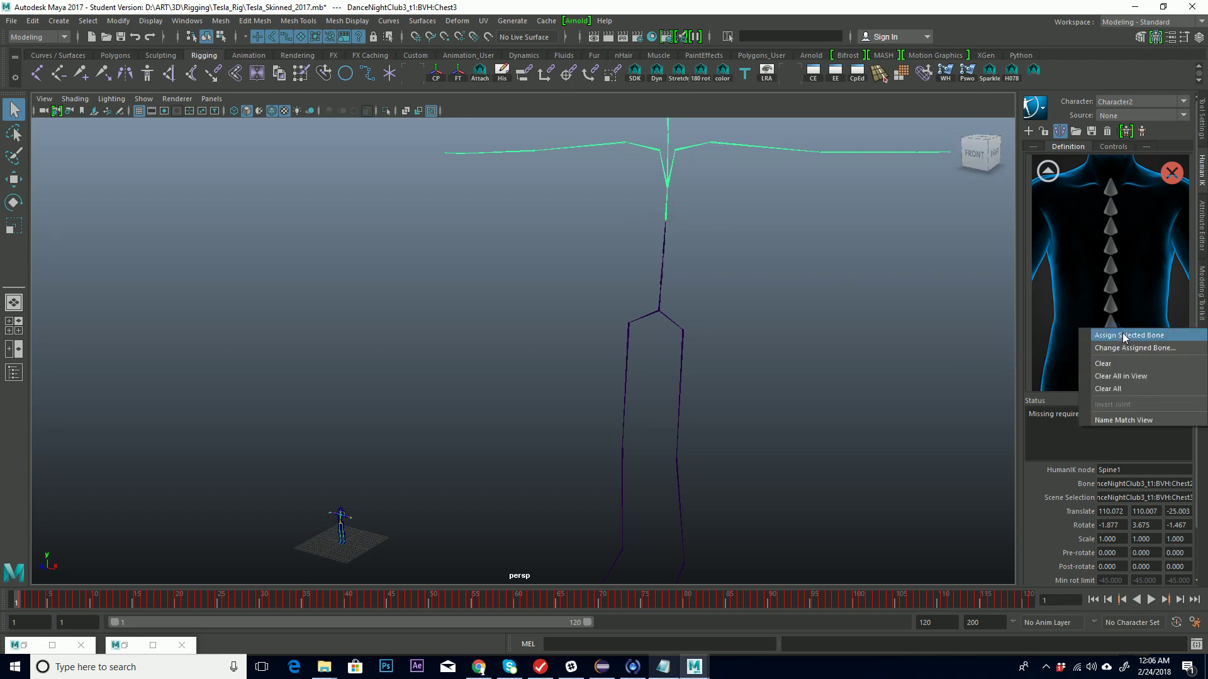
pyautogui.click(1122, 334)
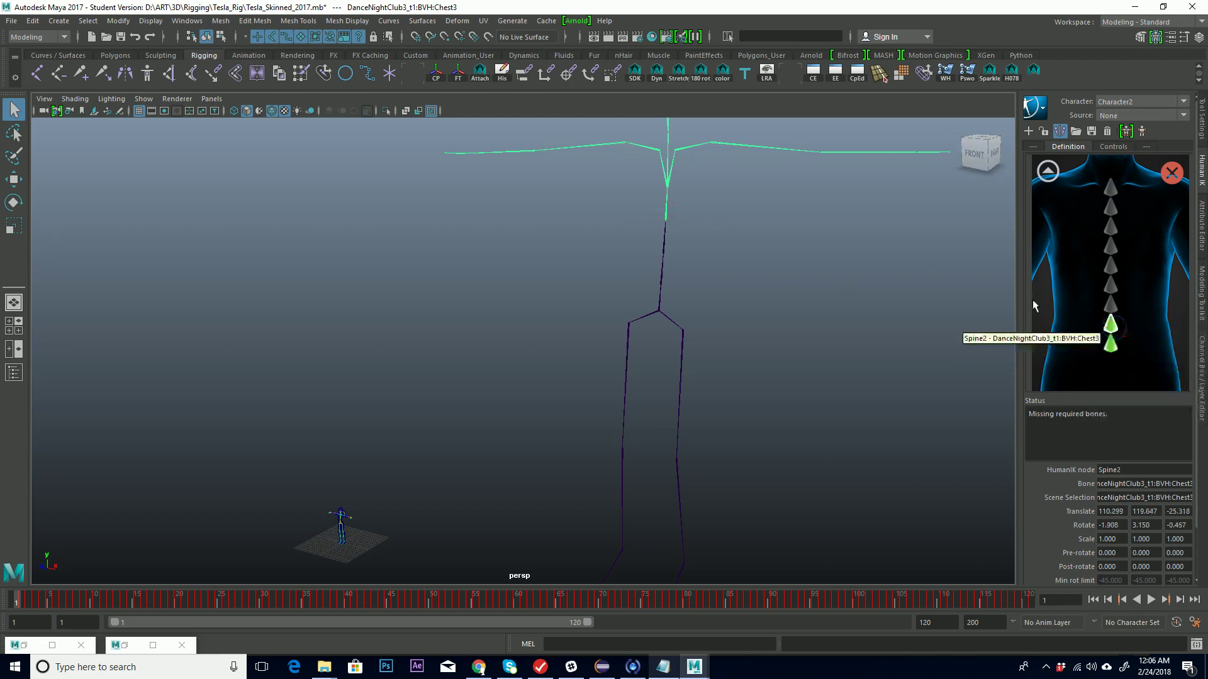
pyautogui.rightClick(1116, 308)
pyautogui.click(1126, 316)
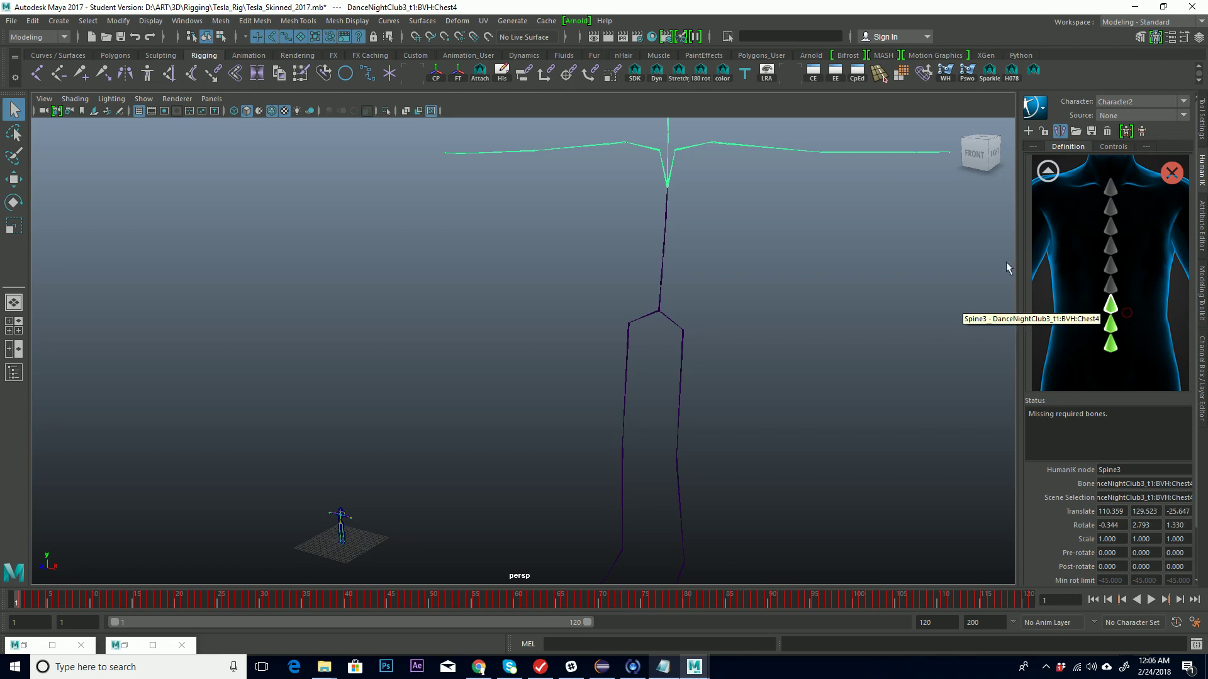
pyautogui.click(1045, 168)
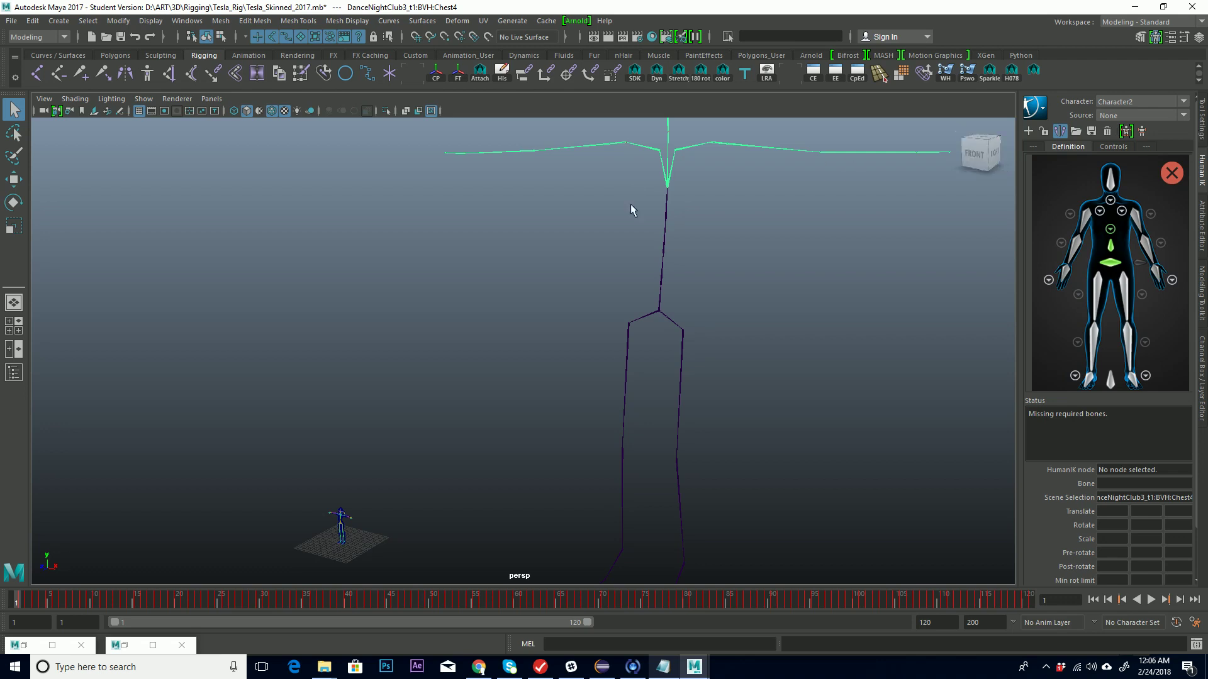
pyautogui.scroll(-3, 725, 295)
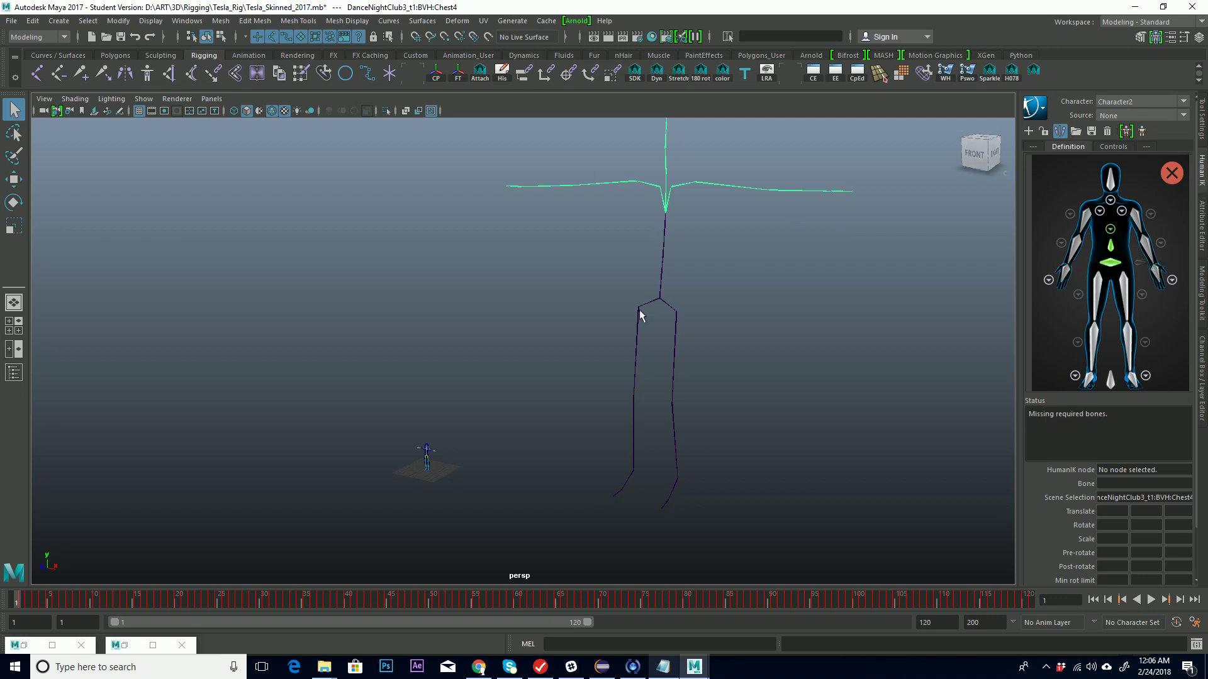
pyautogui.keyDown('alt'); pyautogui.moveTo(639, 310); pyautogui.dragTo(723, 259, button='middle'); pyautogui.keyUp('alt')
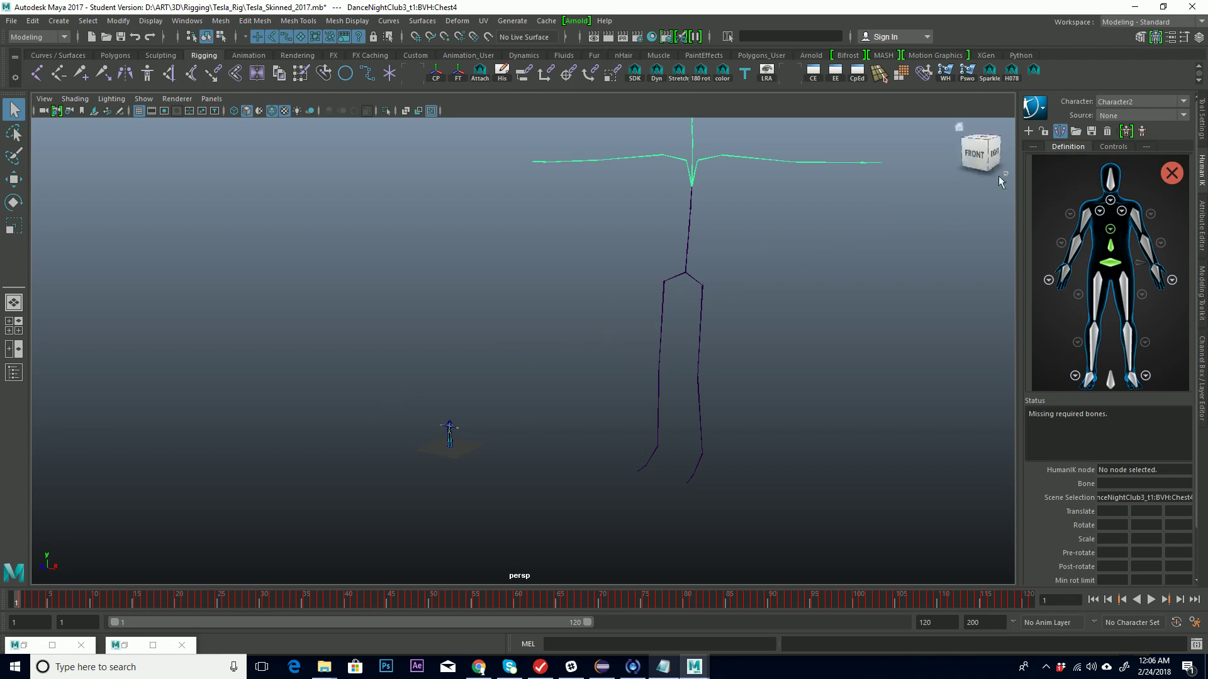
pyautogui.click(1183, 116)
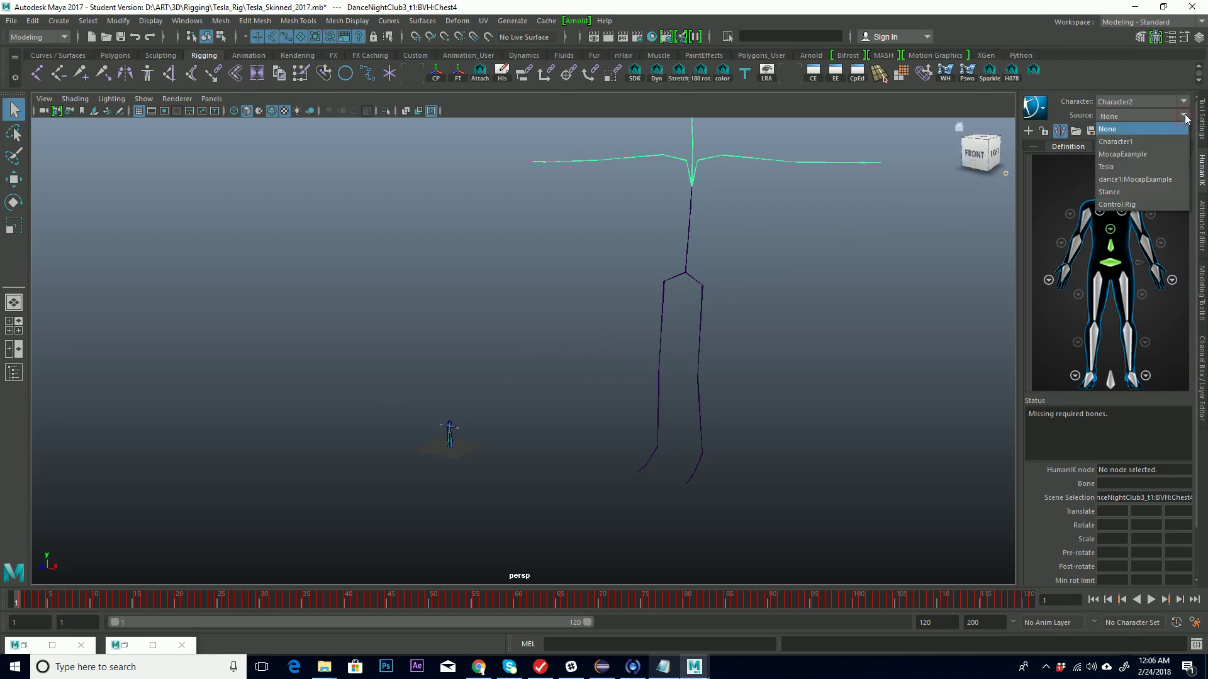
pyautogui.click(1183, 117)
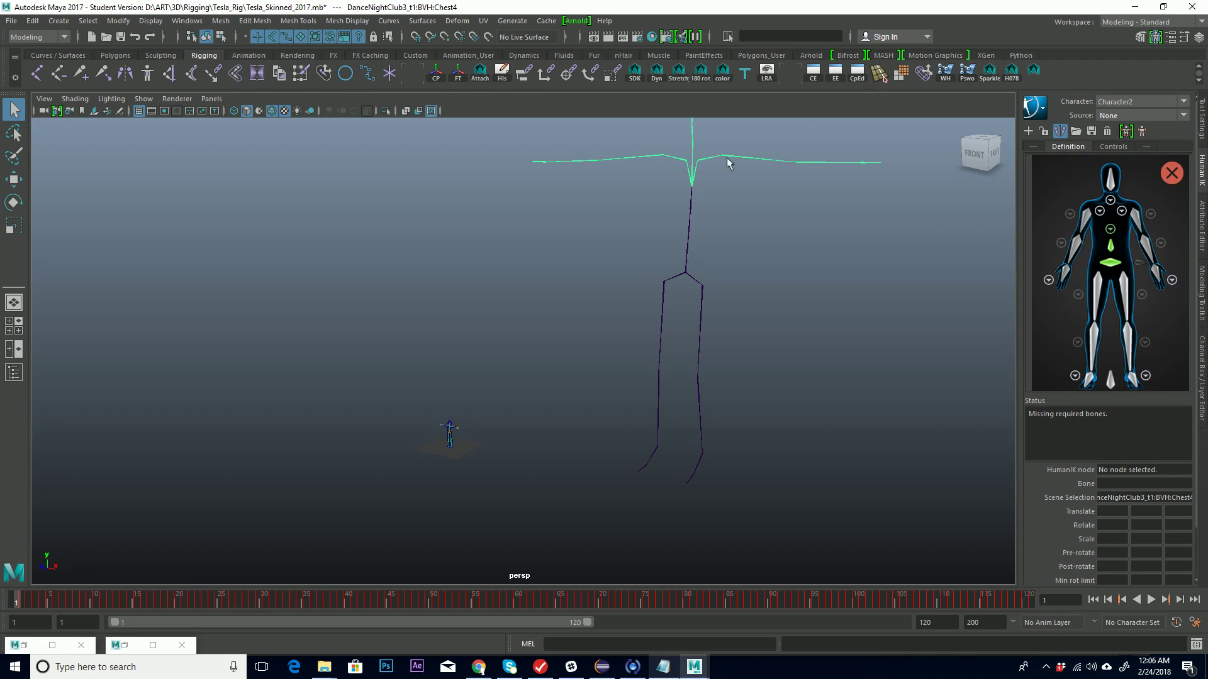
# Step: Pan, dolly and tumble the camera to face Tesla straight on, framing her torso and arms
pyautogui.keyDown('alt'); pyautogui.moveTo(665, 270); pyautogui.dragTo(719, 257, button='middle'); pyautogui.keyUp('alt')
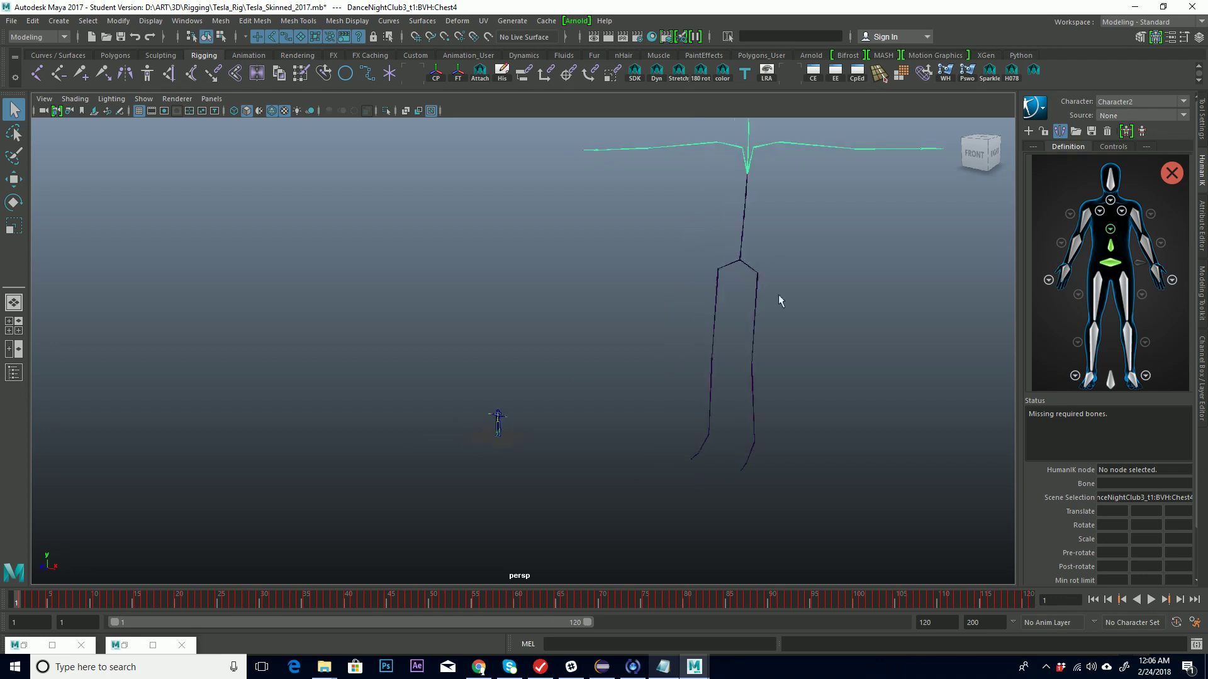
pyautogui.keyDown('alt'); pyautogui.moveTo(467, 400); pyautogui.dragTo(493, 399, button='middle'); pyautogui.keyUp('alt')
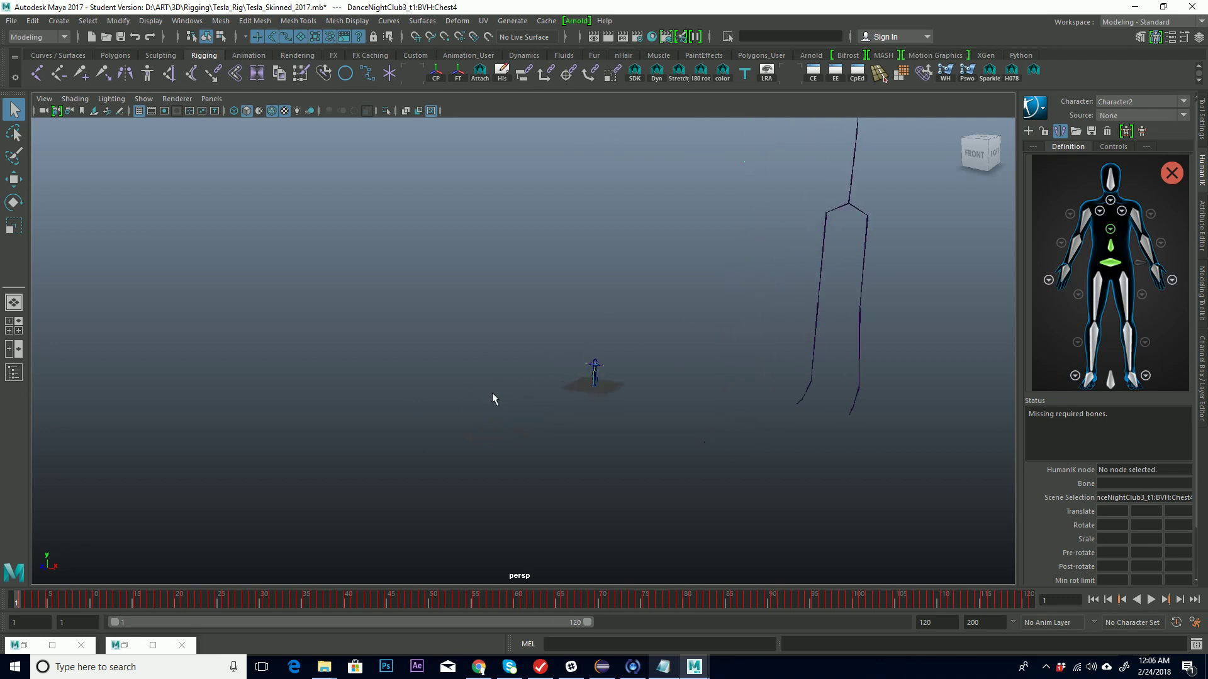
pyautogui.keyDown('alt'); pyautogui.moveTo(493, 398); pyautogui.dragTo(960, 289, button='right'); pyautogui.keyUp('alt')
pyautogui.keyDown('alt'); pyautogui.moveTo(959, 289); pyautogui.dragTo(597, 320, button='middle'); pyautogui.keyUp('alt')
pyautogui.keyDown('alt'); pyautogui.moveTo(597, 321); pyautogui.dragTo(480, 366, button='right'); pyautogui.keyUp('alt')
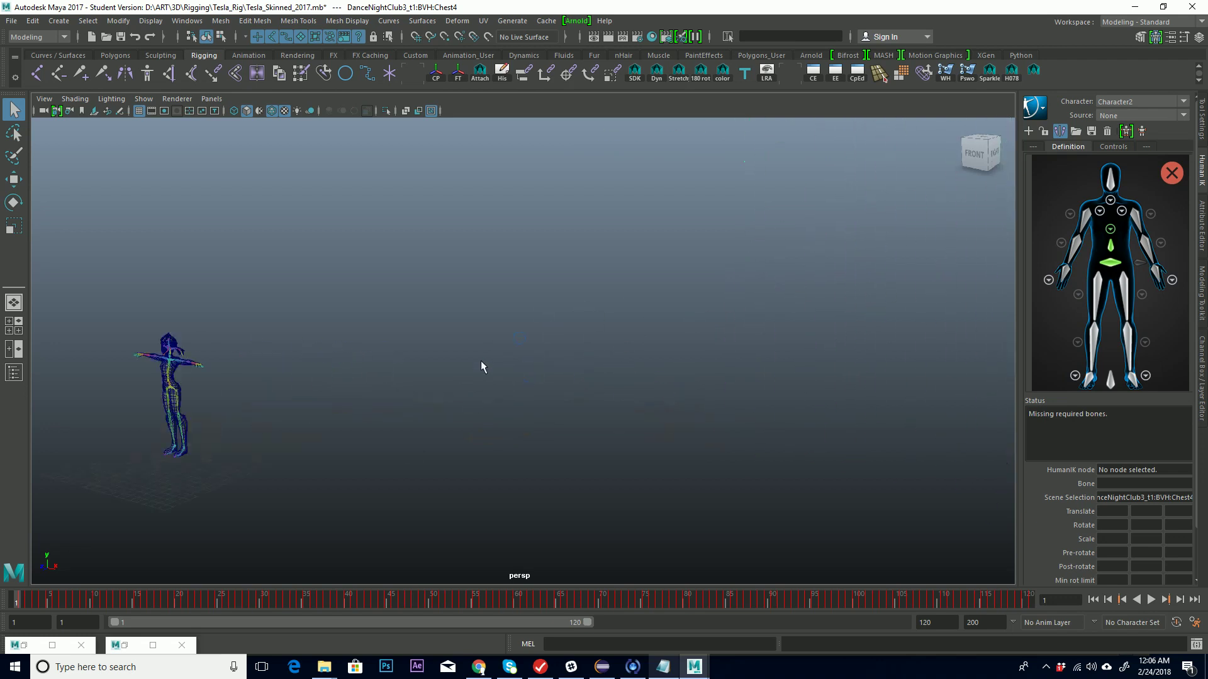
pyautogui.keyDown('alt'); pyautogui.moveTo(480, 367); pyautogui.dragTo(599, 342, button='middle'); pyautogui.keyUp('alt')
pyautogui.keyDown('alt'); pyautogui.moveTo(598, 342); pyautogui.dragTo(866, 282, button='right'); pyautogui.keyUp('alt')
pyautogui.keyDown('alt'); pyautogui.moveTo(866, 282); pyautogui.dragTo(517, 300, button='middle'); pyautogui.keyUp('alt')
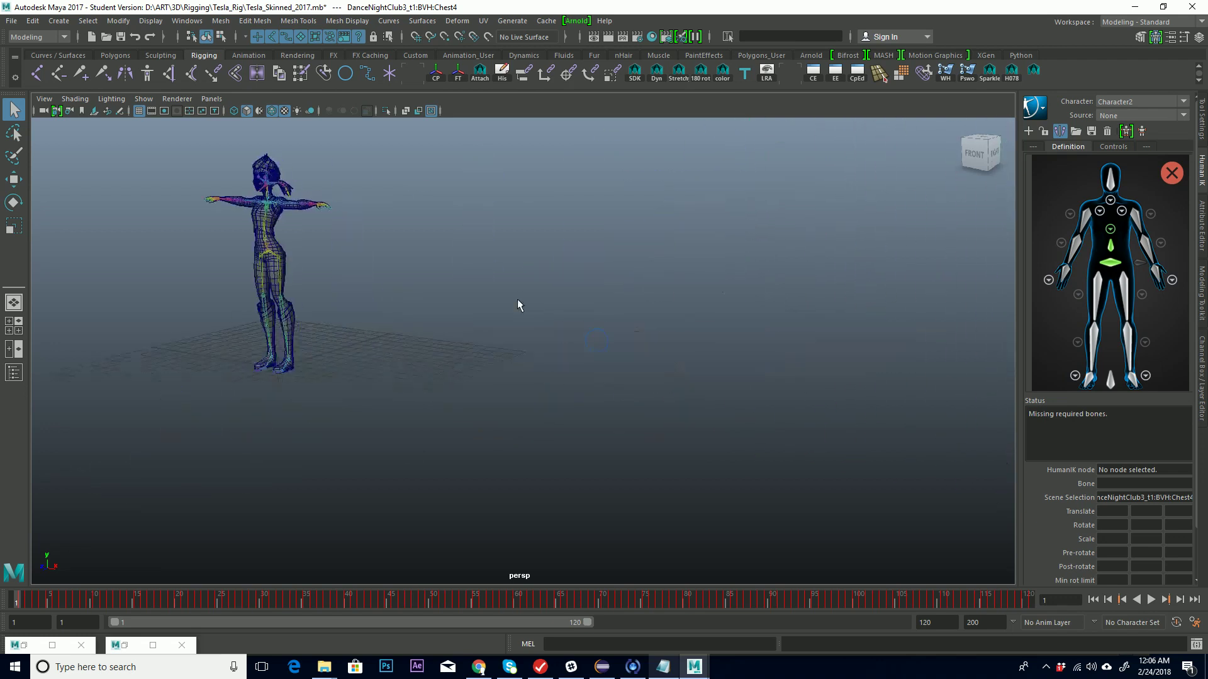
pyautogui.keyDown('alt'); pyautogui.moveTo(752, 292); pyautogui.dragTo(846, 405, button='right'); pyautogui.keyUp('alt')
pyautogui.keyDown('alt'); pyautogui.moveTo(237, 409); pyautogui.dragTo(596, 412, button='right'); pyautogui.keyUp('alt')
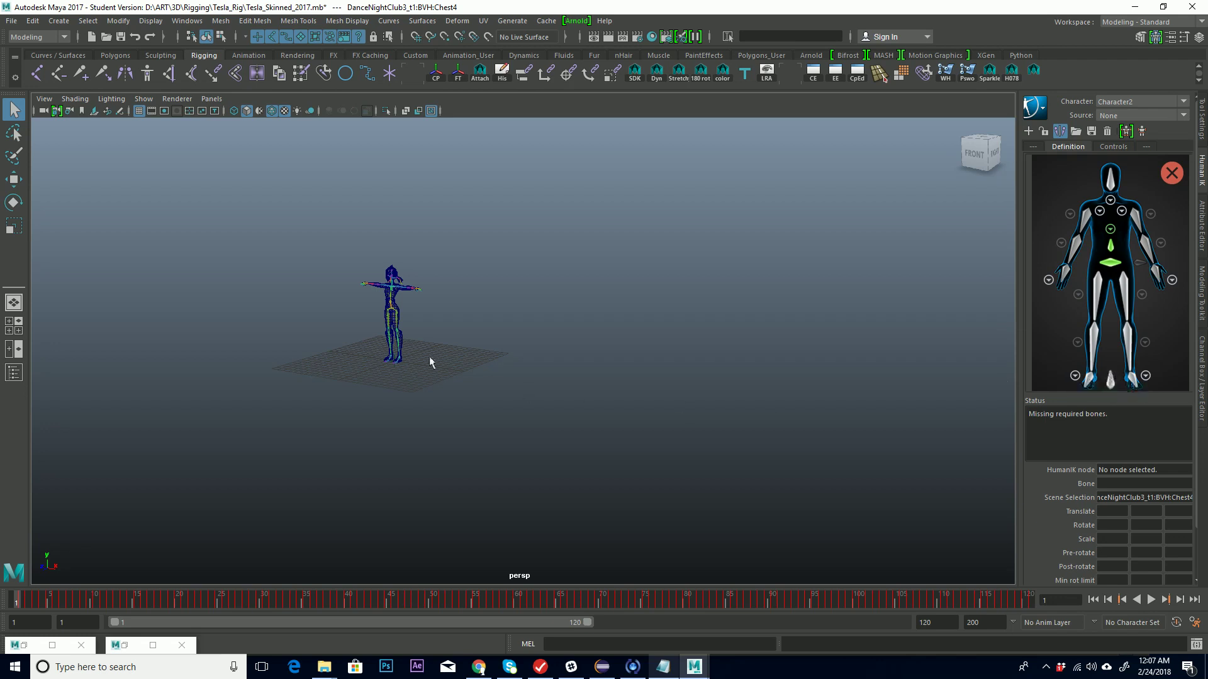
pyautogui.keyDown('alt'); pyautogui.moveTo(467, 362); pyautogui.dragTo(650, 396, button='right'); pyautogui.keyUp('alt')
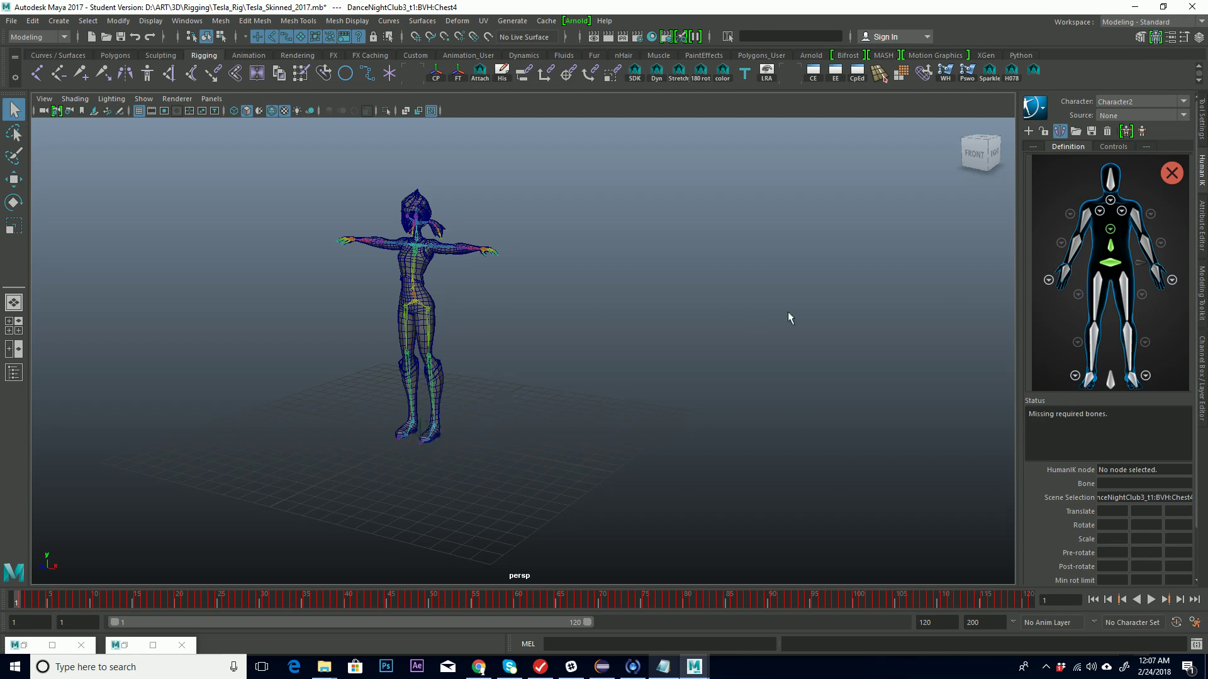
pyautogui.keyDown('alt'); pyautogui.moveTo(728, 334); pyautogui.dragTo(682, 331, button='middle'); pyautogui.keyUp('alt')
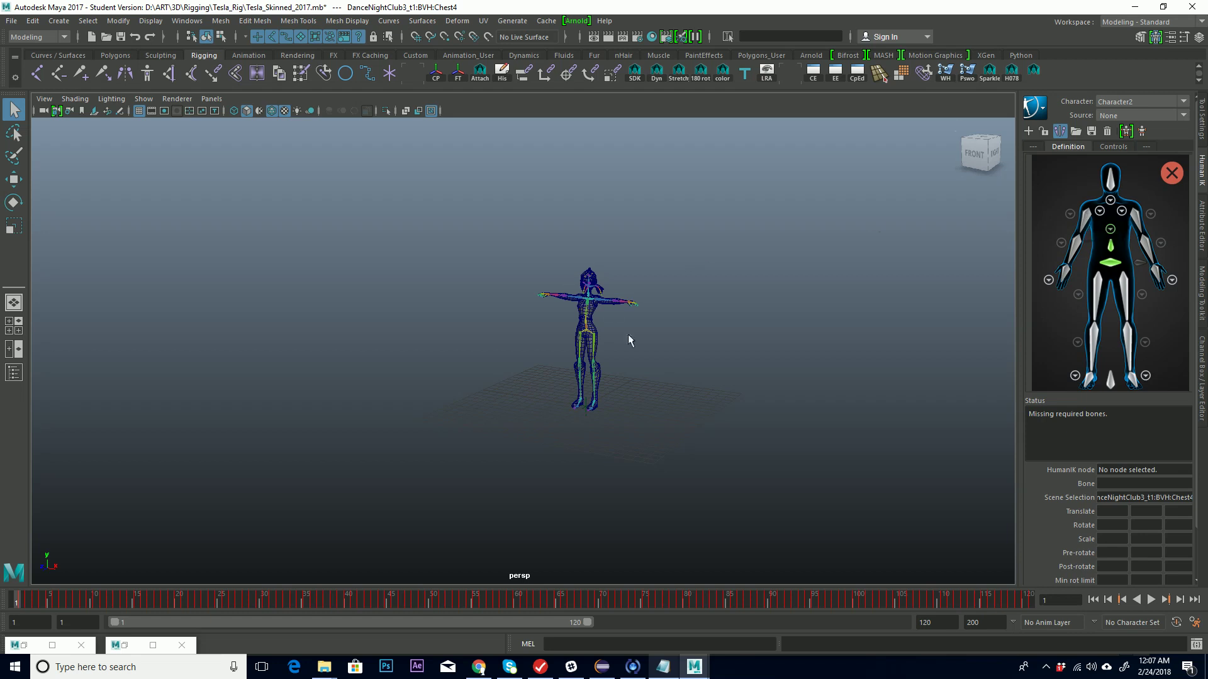
pyautogui.keyDown('alt'); pyautogui.moveTo(628, 336); pyautogui.dragTo(620, 337); pyautogui.keyUp('alt')
pyautogui.moveTo(620, 337)
pyautogui.keyDown('alt'); pyautogui.mouseDown(button='middle')
pyautogui.moveTo(865, 292)
pyautogui.moveTo(613, 349)
pyautogui.mouseUp(button='middle'); pyautogui.keyUp('alt')
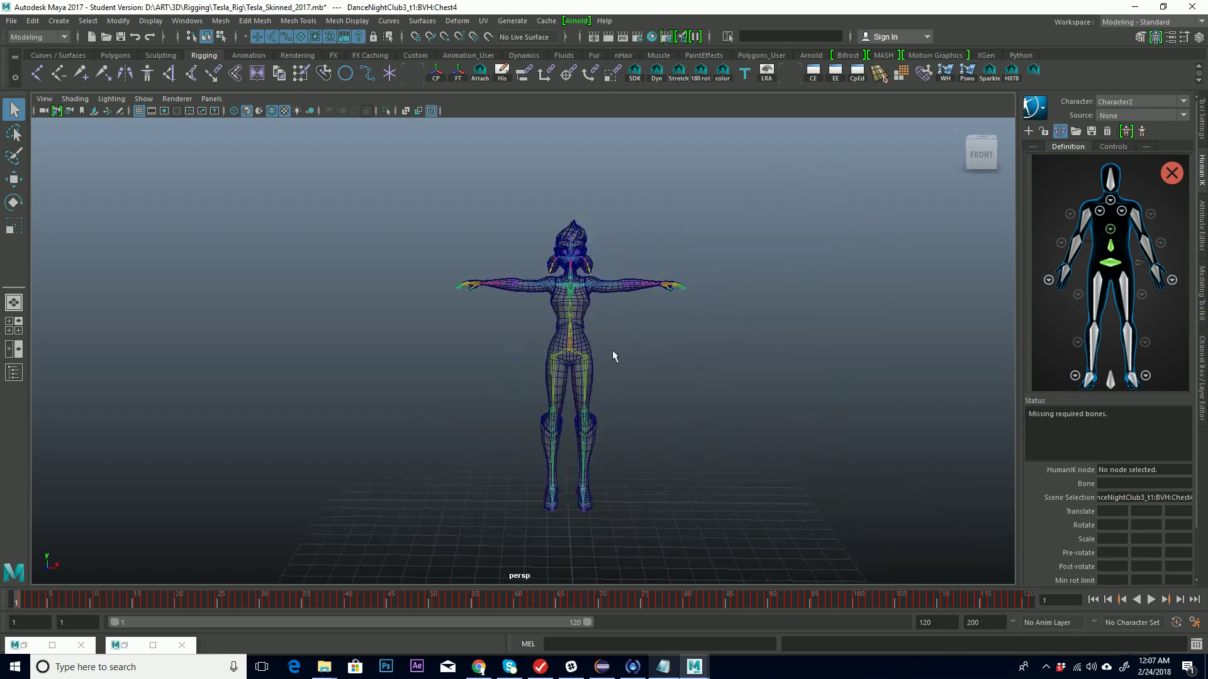
pyautogui.scroll(5, 830, 323)
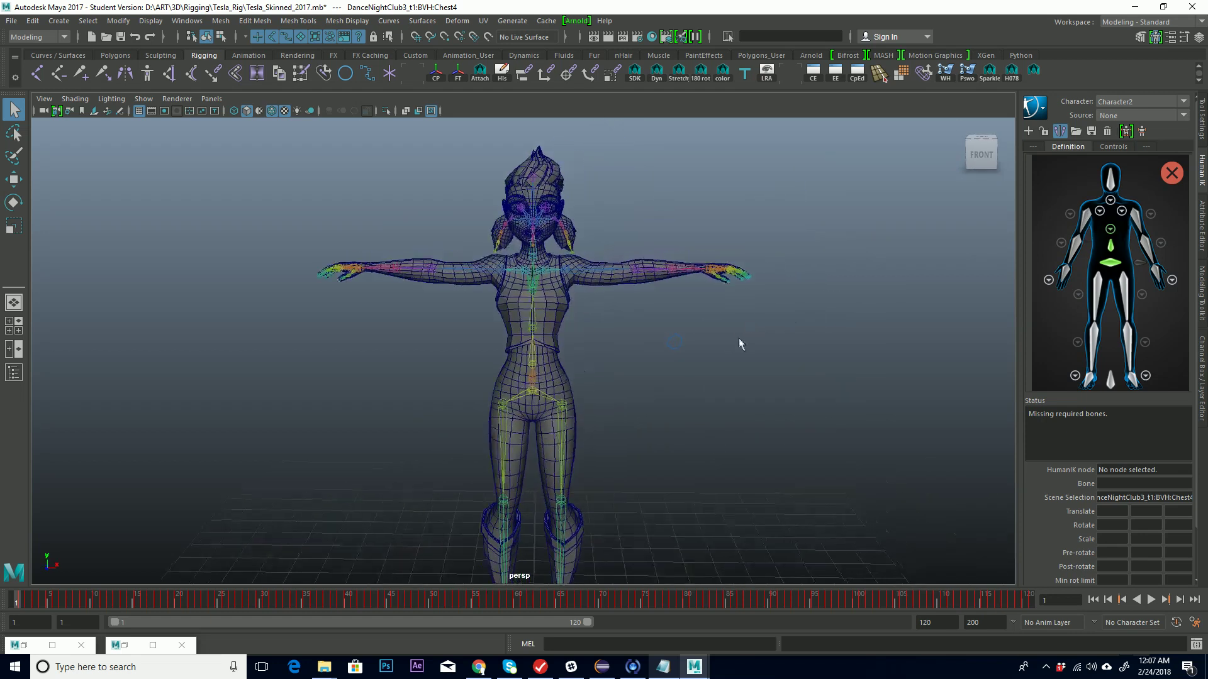
pyautogui.scroll(6, 631, 359)
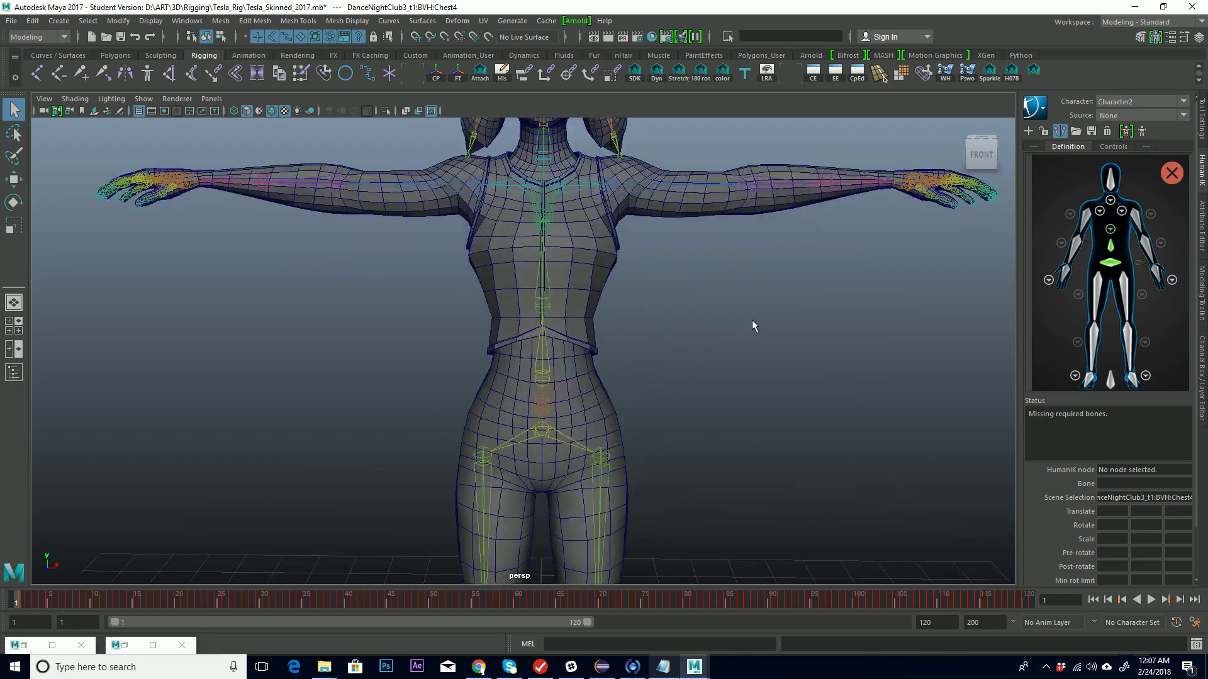
# Step: Cycle the side tabs to the Channel Box / Layer Editor showing Chest4's channels, then reframe the torso
pyautogui.click(1201, 121)
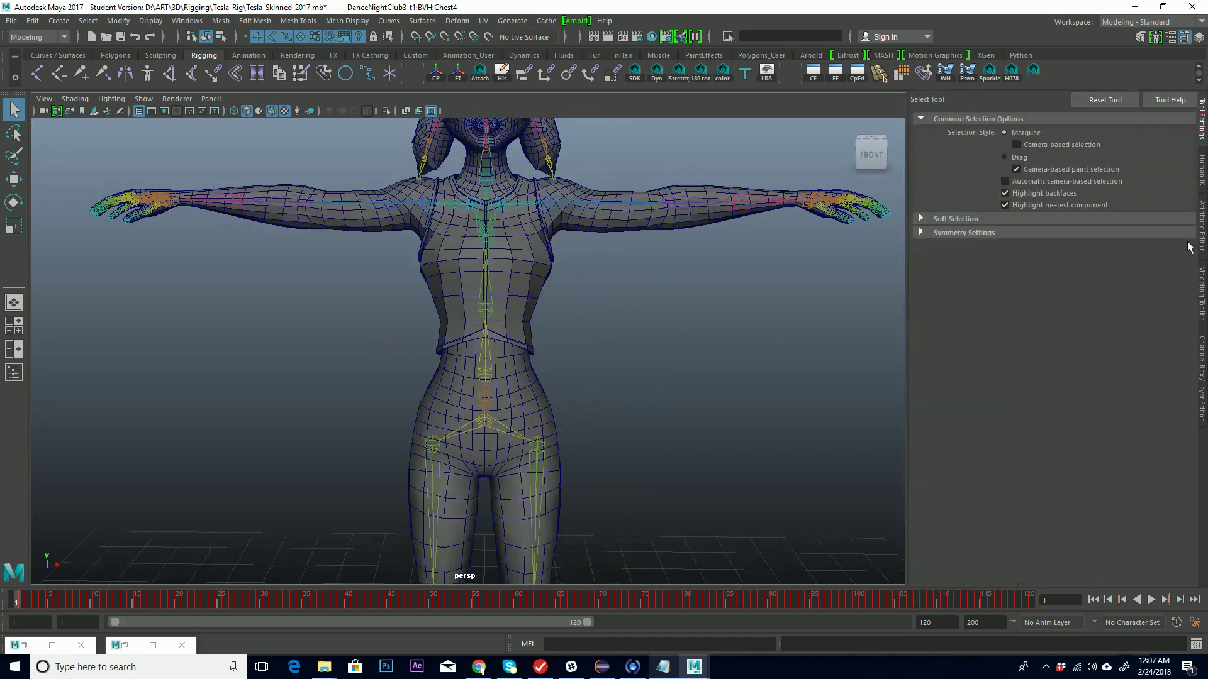
pyautogui.click(1202, 226)
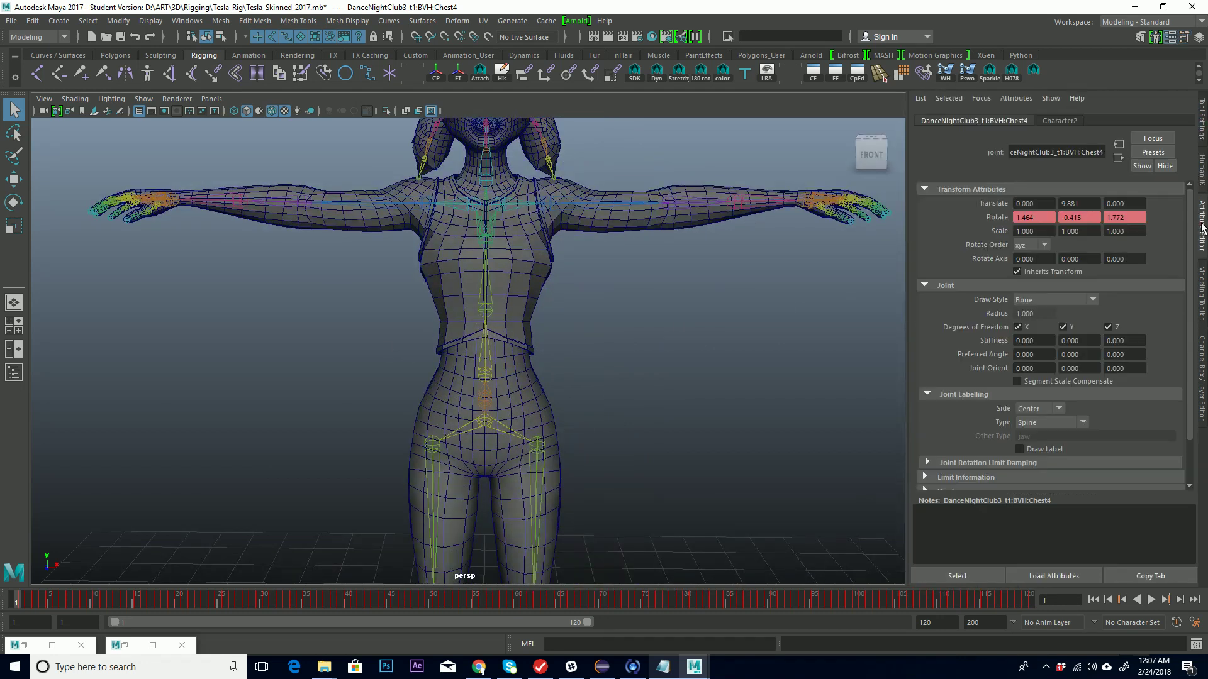
pyautogui.click(1201, 284)
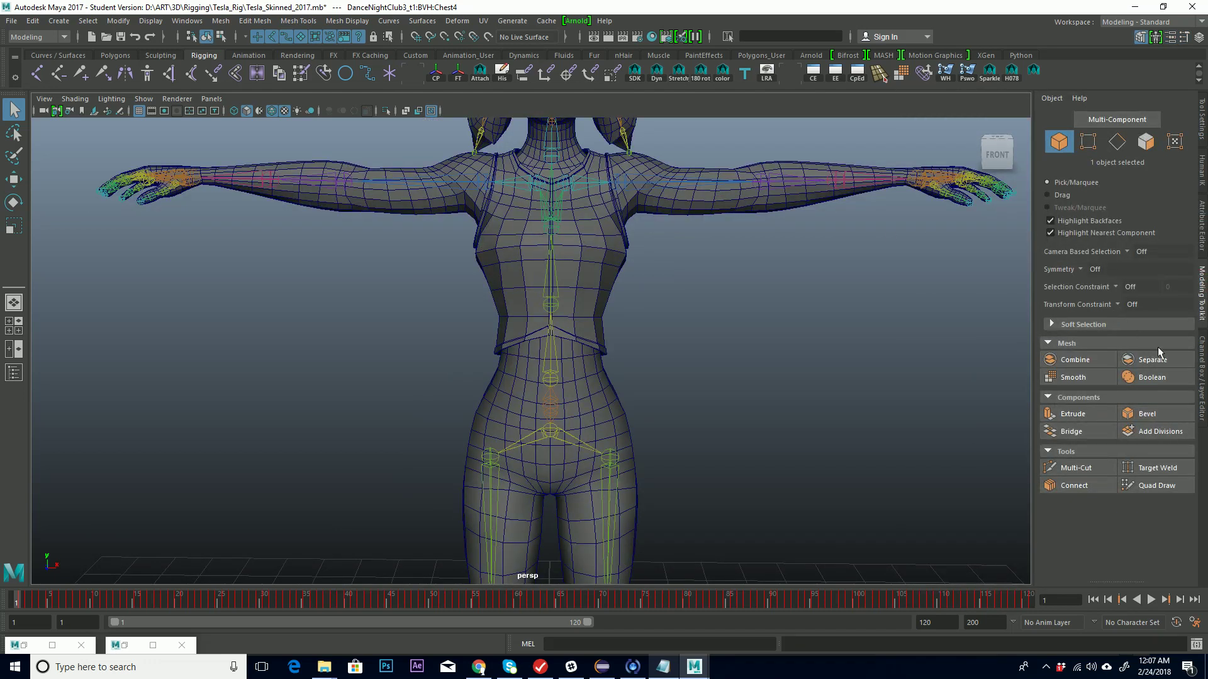
pyautogui.click(1201, 368)
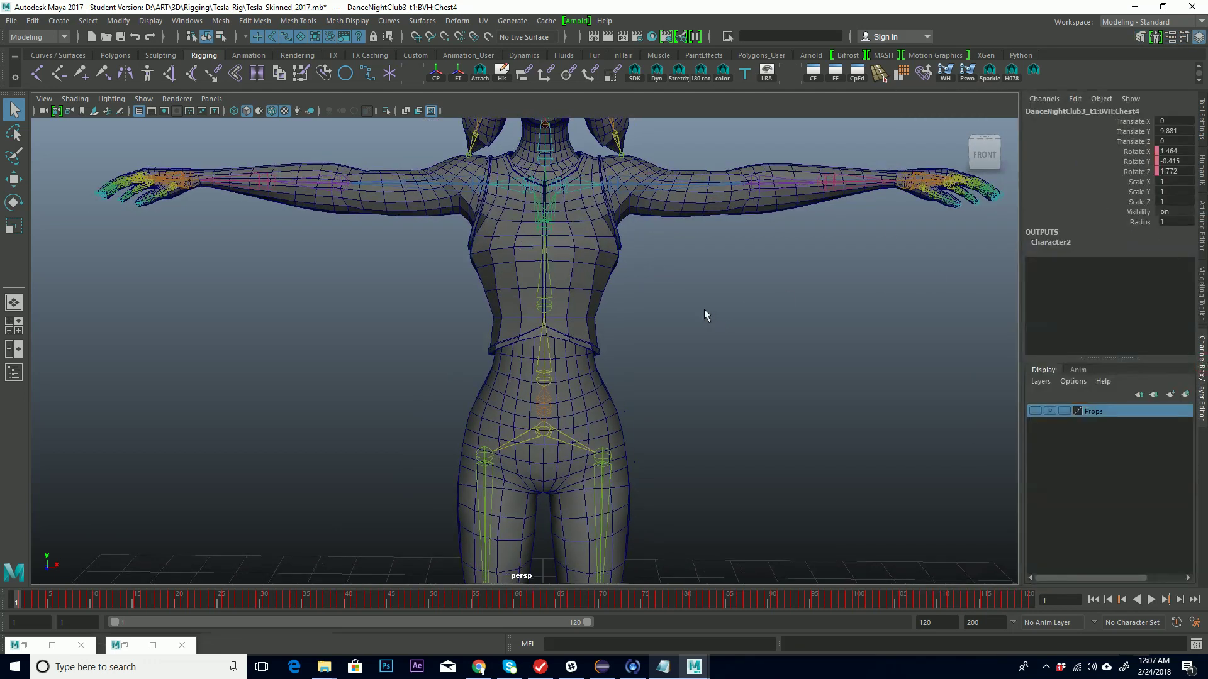
pyautogui.keyDown('alt'); pyautogui.moveTo(707, 315); pyautogui.dragTo(575, 304, button='right'); pyautogui.keyUp('alt')
pyautogui.keyDown('alt'); pyautogui.moveTo(809, 318); pyautogui.dragTo(635, 339, button='right'); pyautogui.keyUp('alt')
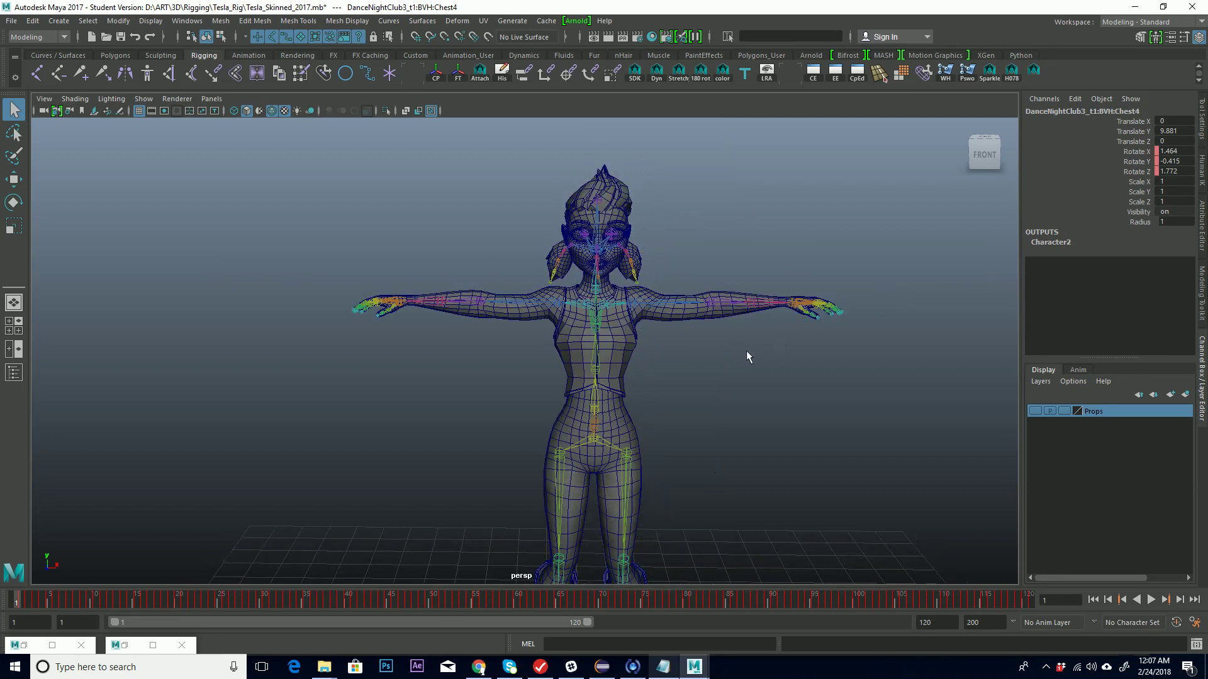
pyautogui.keyDown('alt'); pyautogui.moveTo(747, 357); pyautogui.dragTo(660, 362); pyautogui.keyUp('alt')
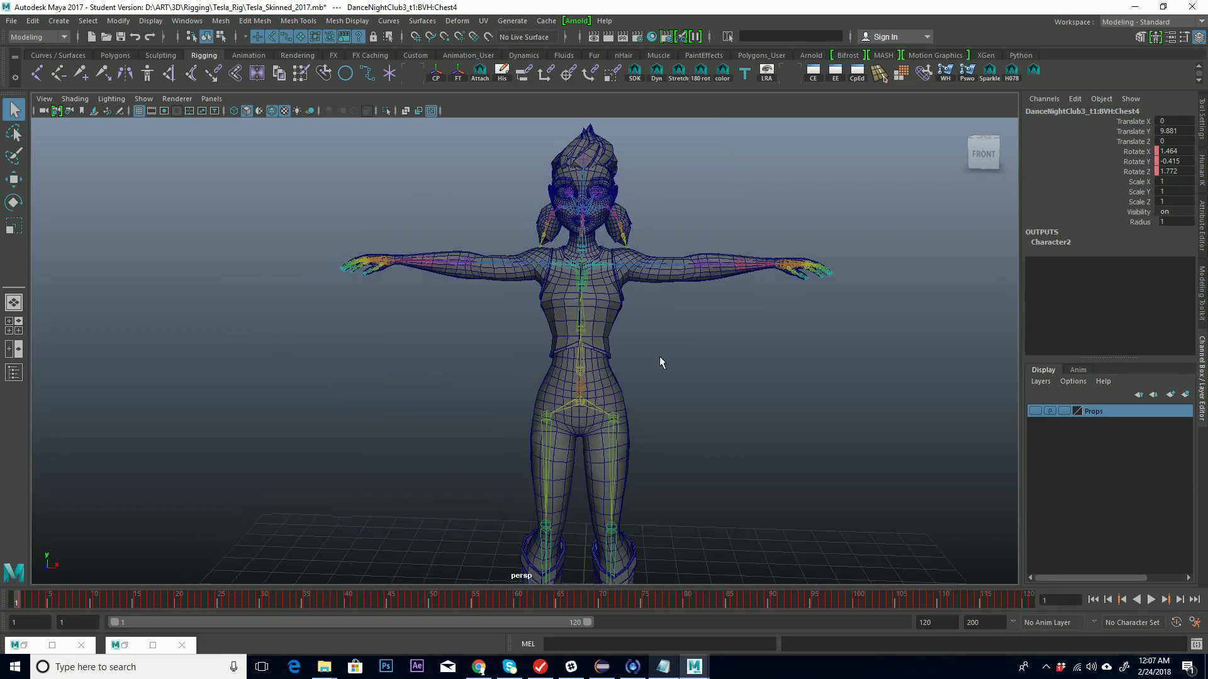
pyautogui.keyDown('alt'); pyautogui.moveTo(660, 362); pyautogui.dragTo(783, 359, button='right'); pyautogui.keyUp('alt')
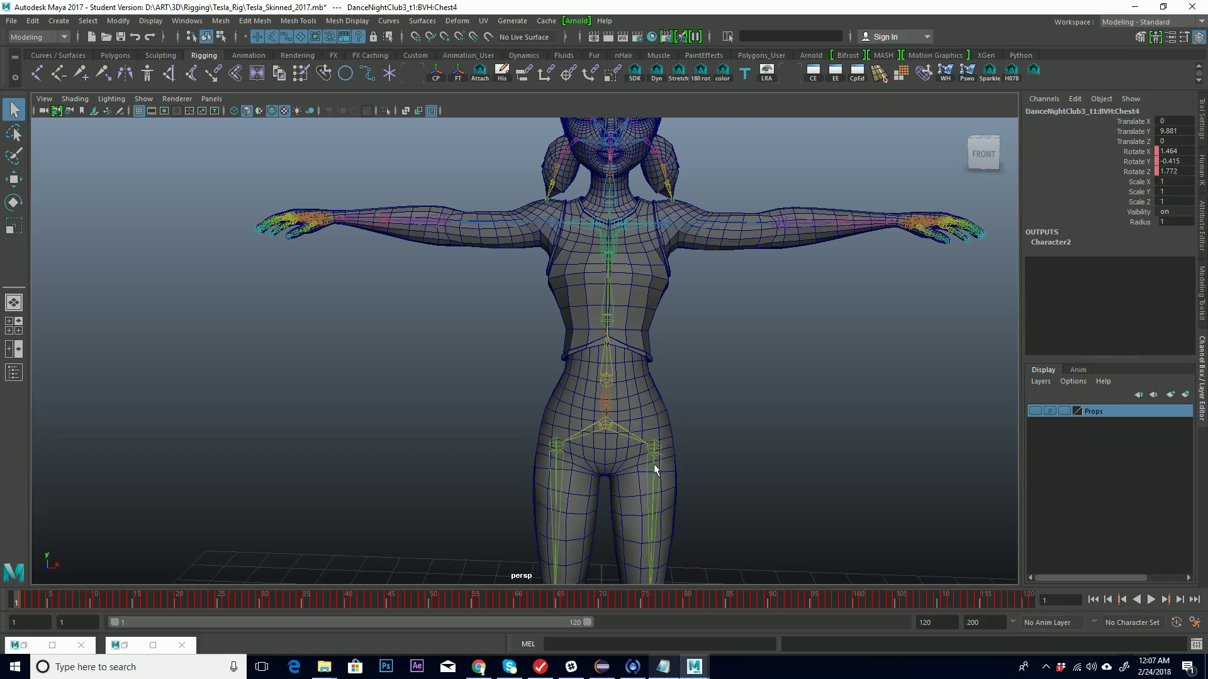
# Step: Test-rotate L_Hip_sk, undo it, then paint skin weights on Tesla_Body to view hip influence
pyautogui.click(654, 446)
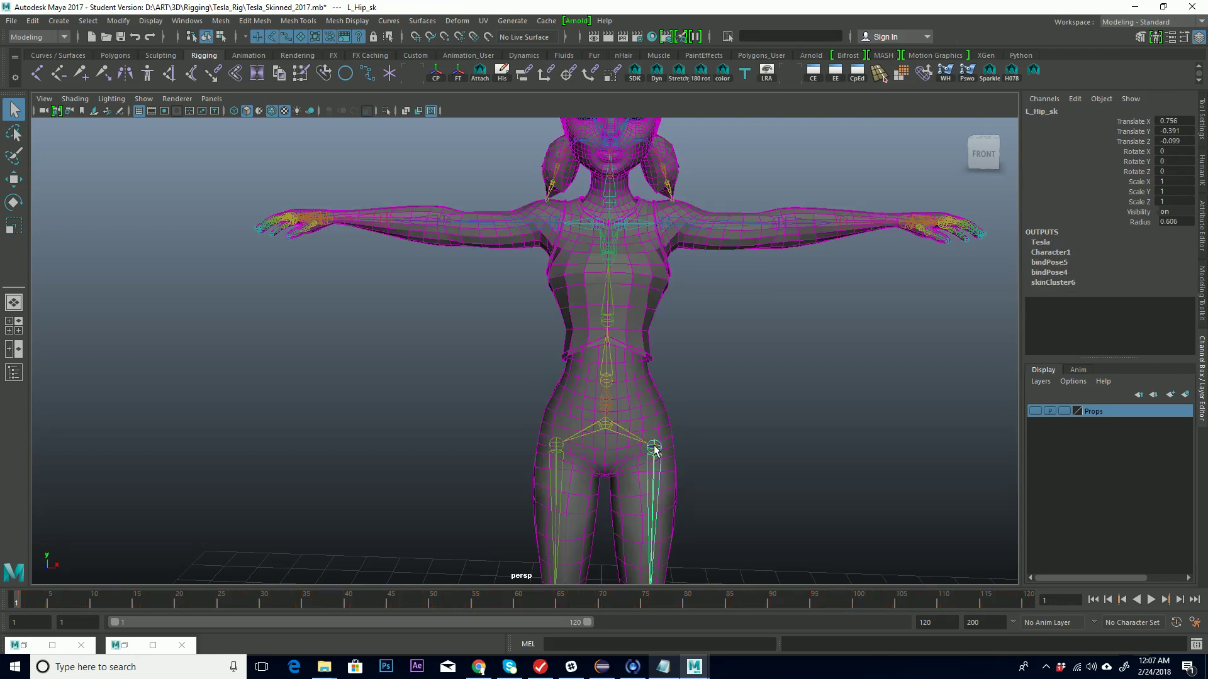
pyautogui.press('e')
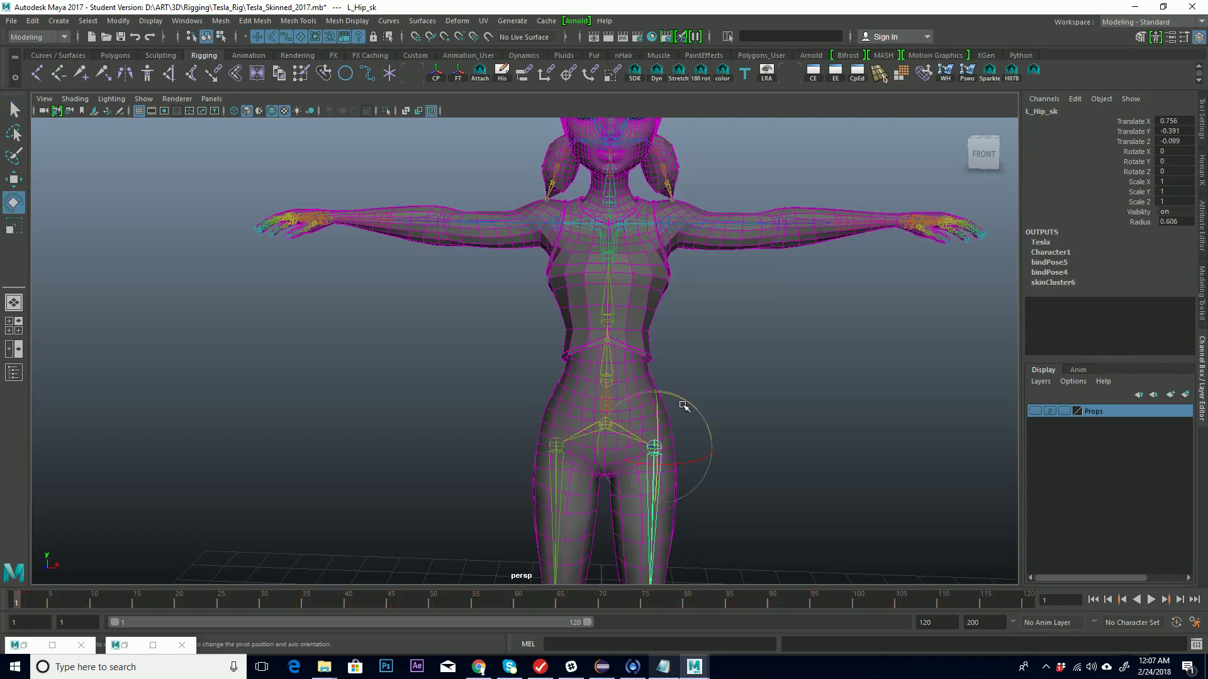
pyautogui.moveTo(684, 405); pyautogui.dragTo(681, 403)
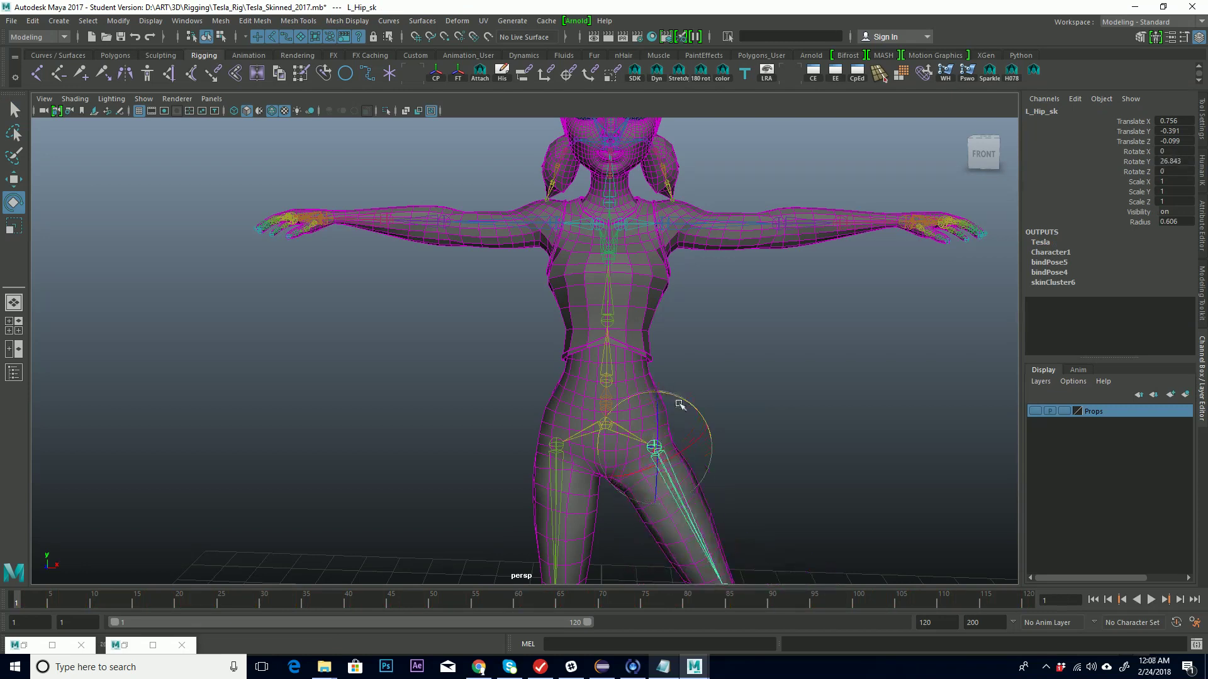
pyautogui.hotkey('ctrl', 'z')
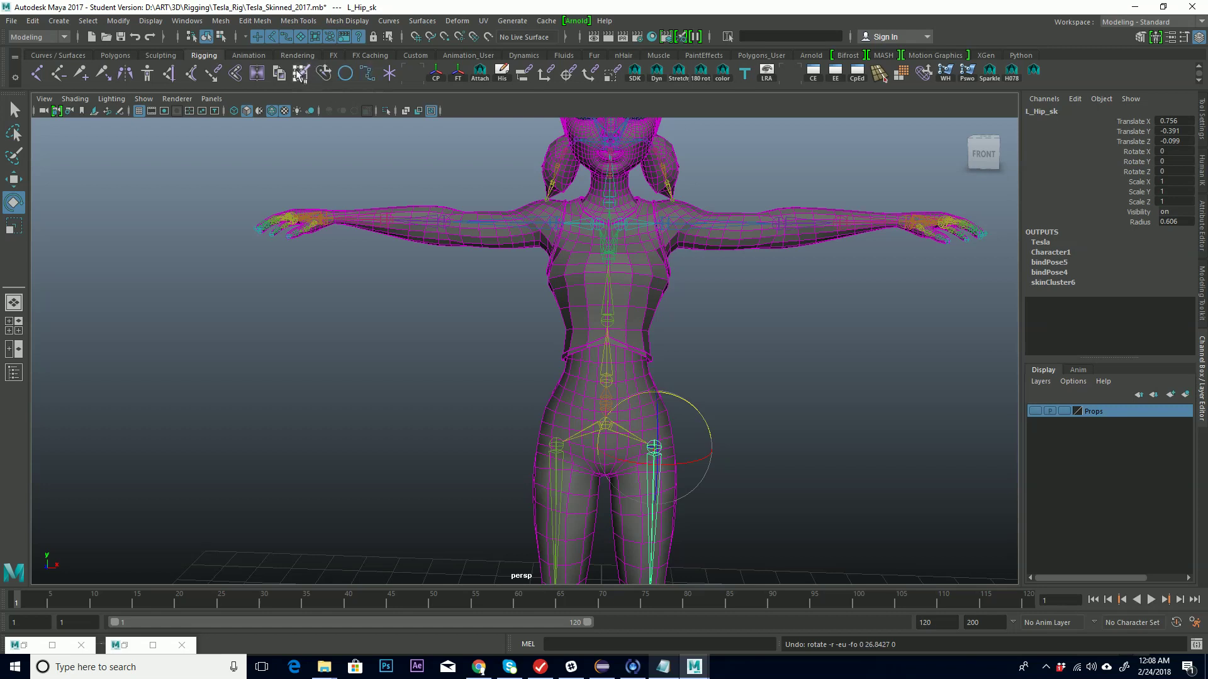
pyautogui.click(302, 76)
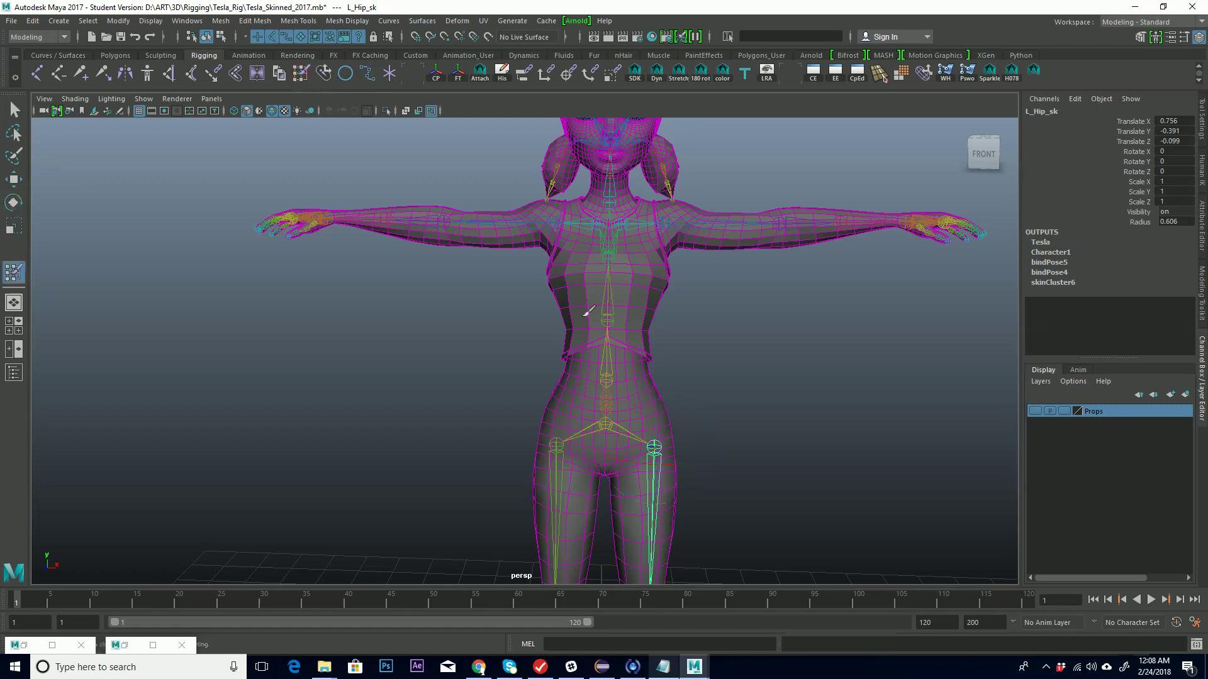
pyautogui.click(646, 291)
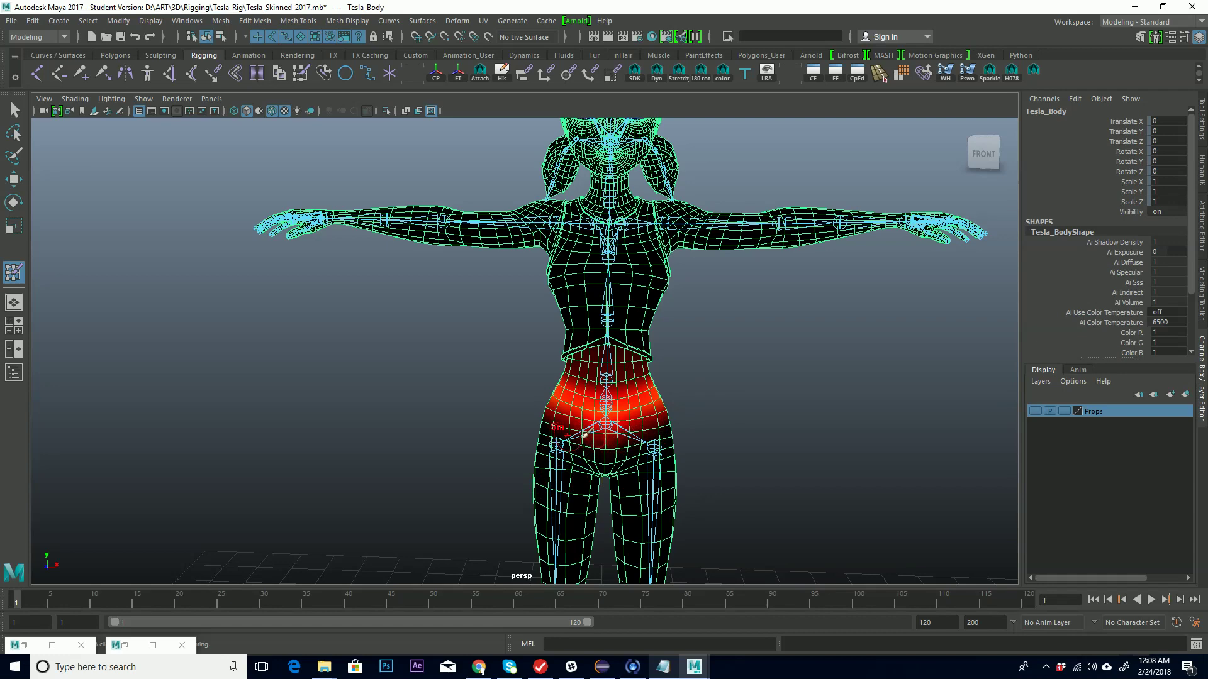
# Step: Orbit, zoom out and pan to center Tesla's full body, showing the red pelvis weights
pyautogui.keyDown('alt'); pyautogui.moveTo(735, 372); pyautogui.dragTo(688, 420); pyautogui.keyUp('alt')
pyautogui.scroll(-3, 688, 420)
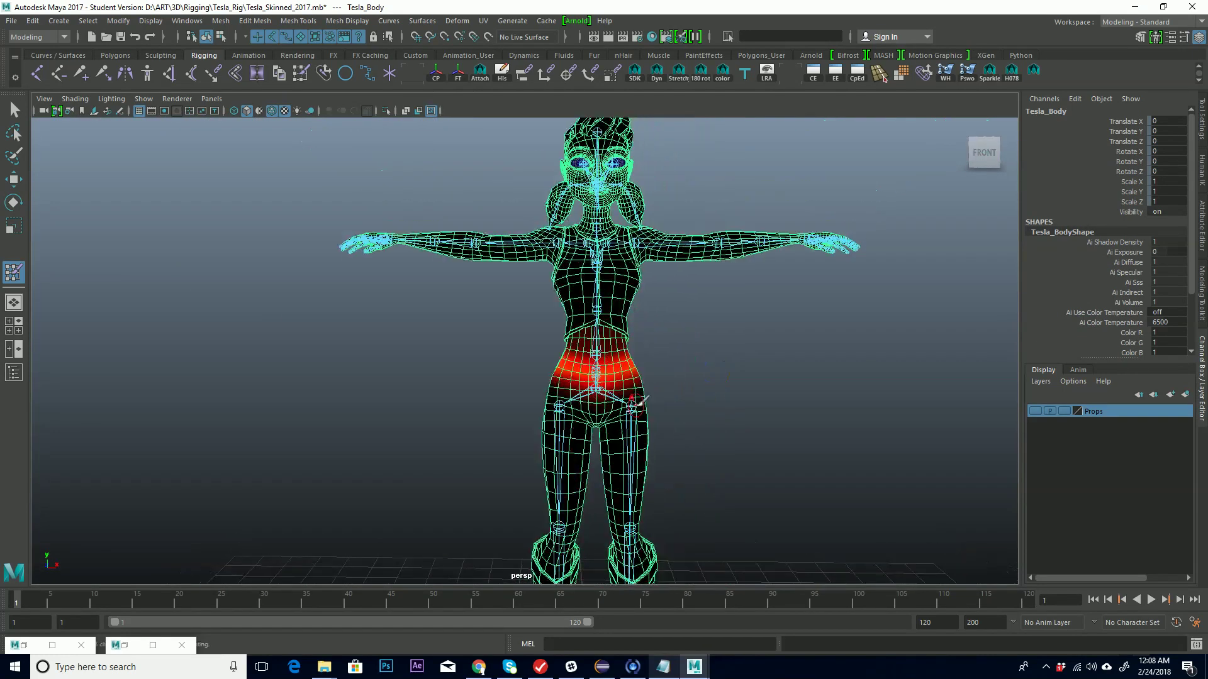
pyautogui.keyDown('alt'); pyautogui.moveTo(675, 362); pyautogui.dragTo(649, 371, button='middle'); pyautogui.keyUp('alt')
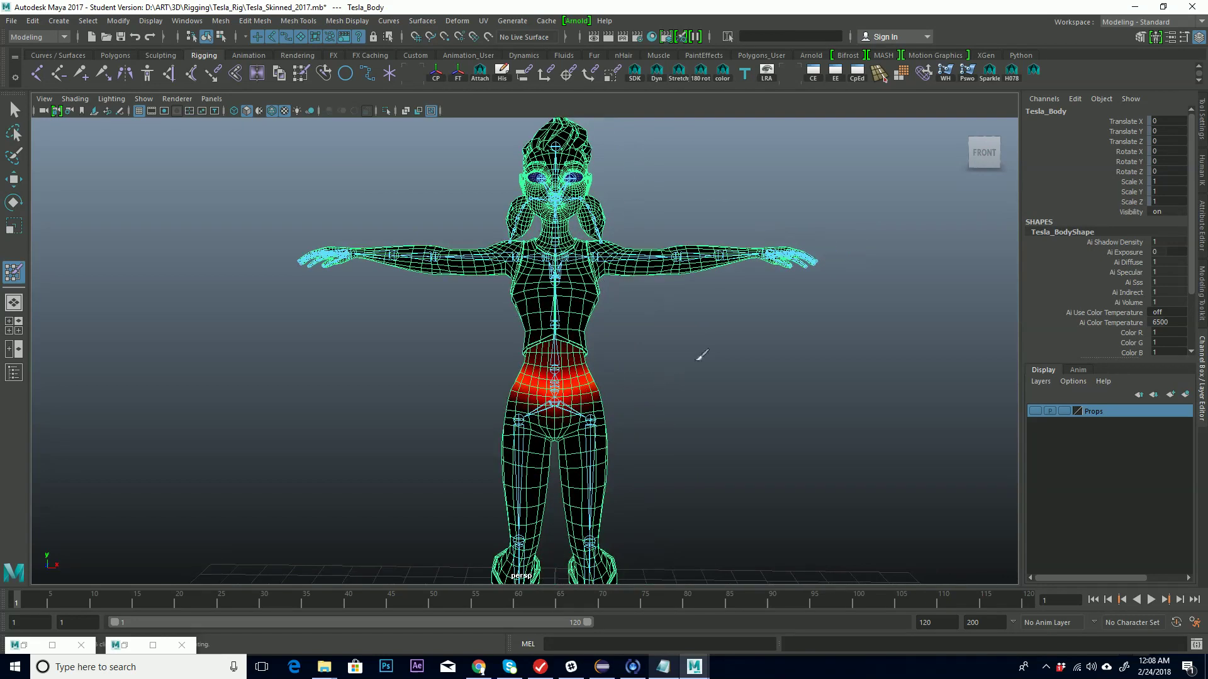
pyautogui.keyDown('alt'); pyautogui.moveTo(706, 352); pyautogui.dragTo(660, 347, button='middle'); pyautogui.keyUp('alt')
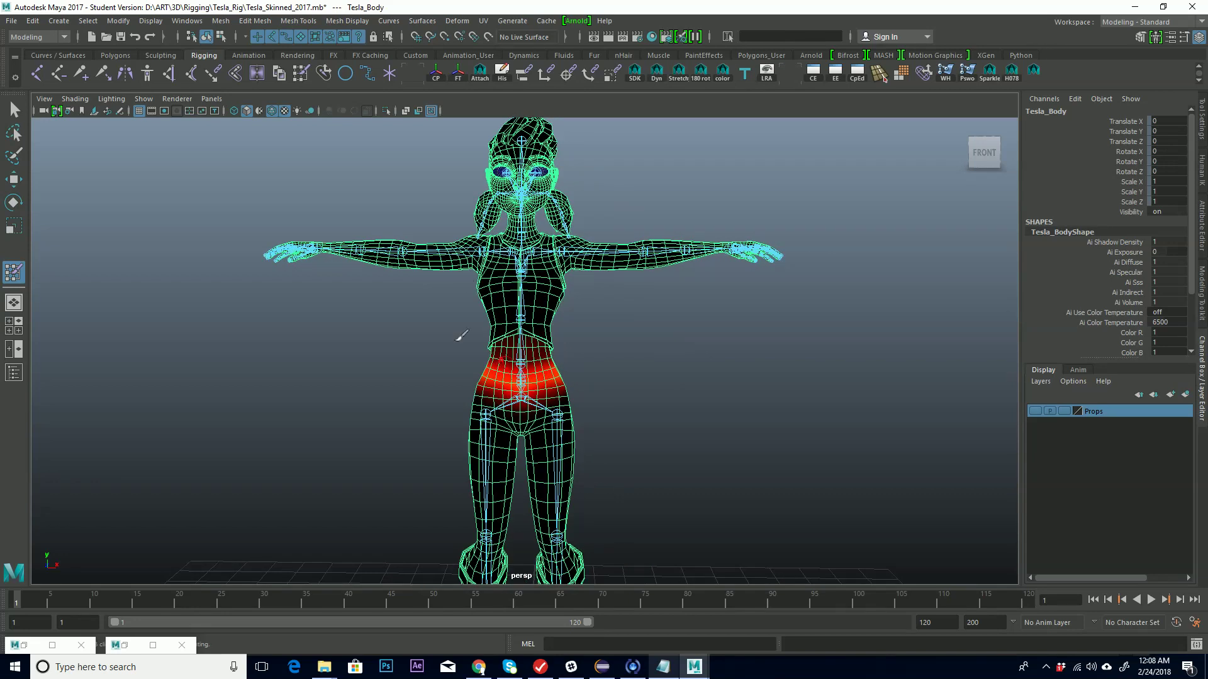